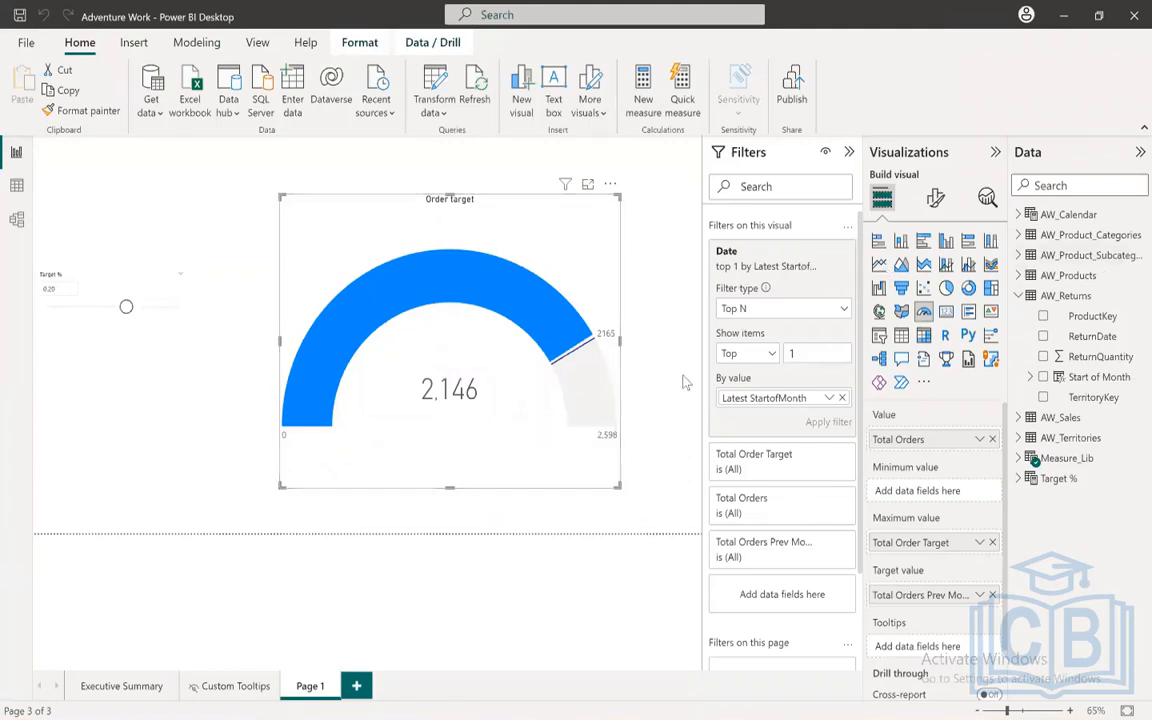
Step: Set the font size of the Order target gauge's data labels to 16
left_click(935, 198)
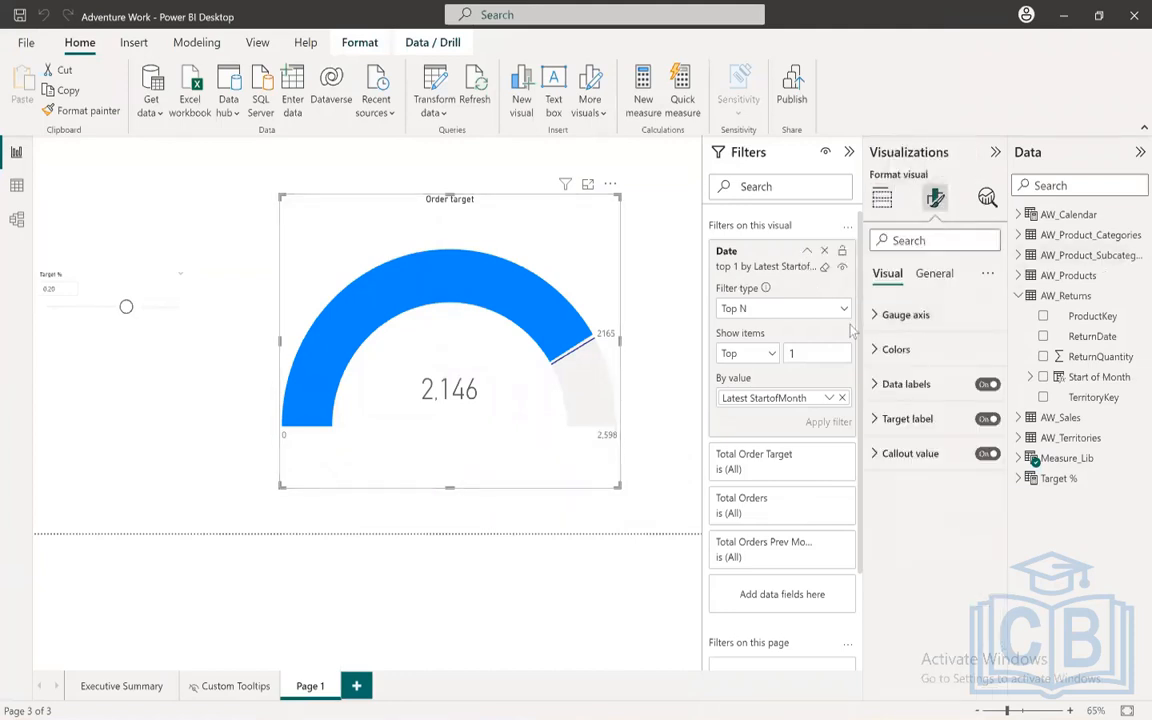
left_click(876, 386)
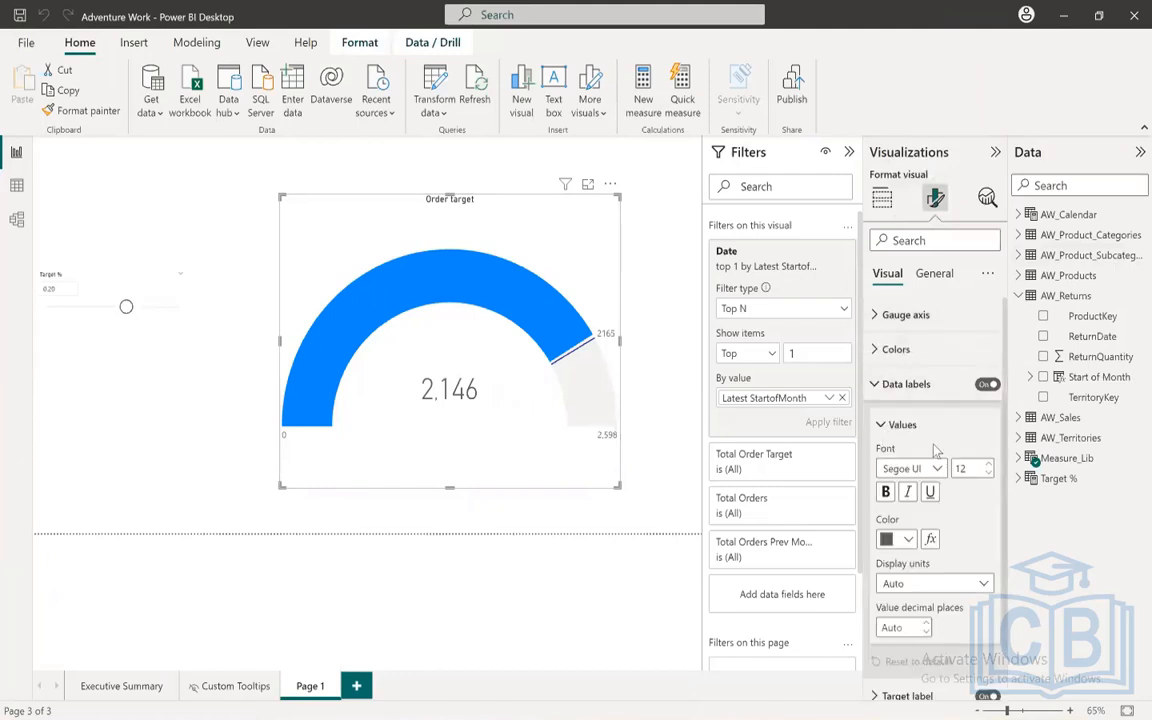
left_click(989, 466)
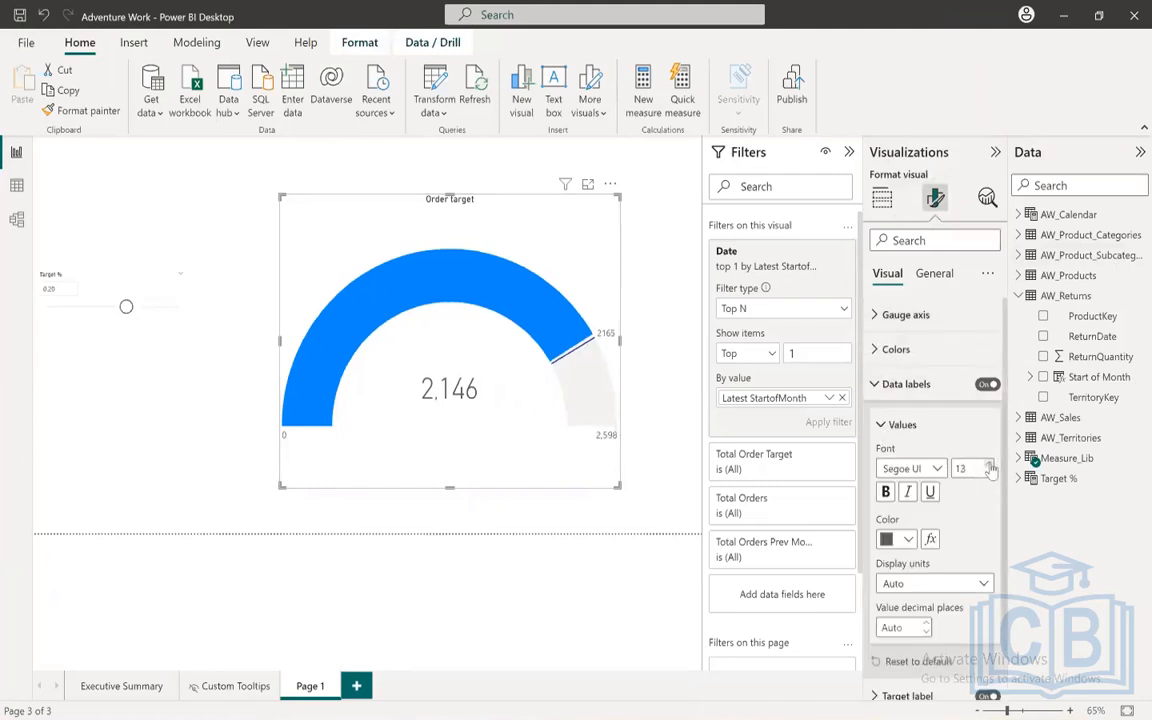
left_click(989, 466)
left_click(989, 466)
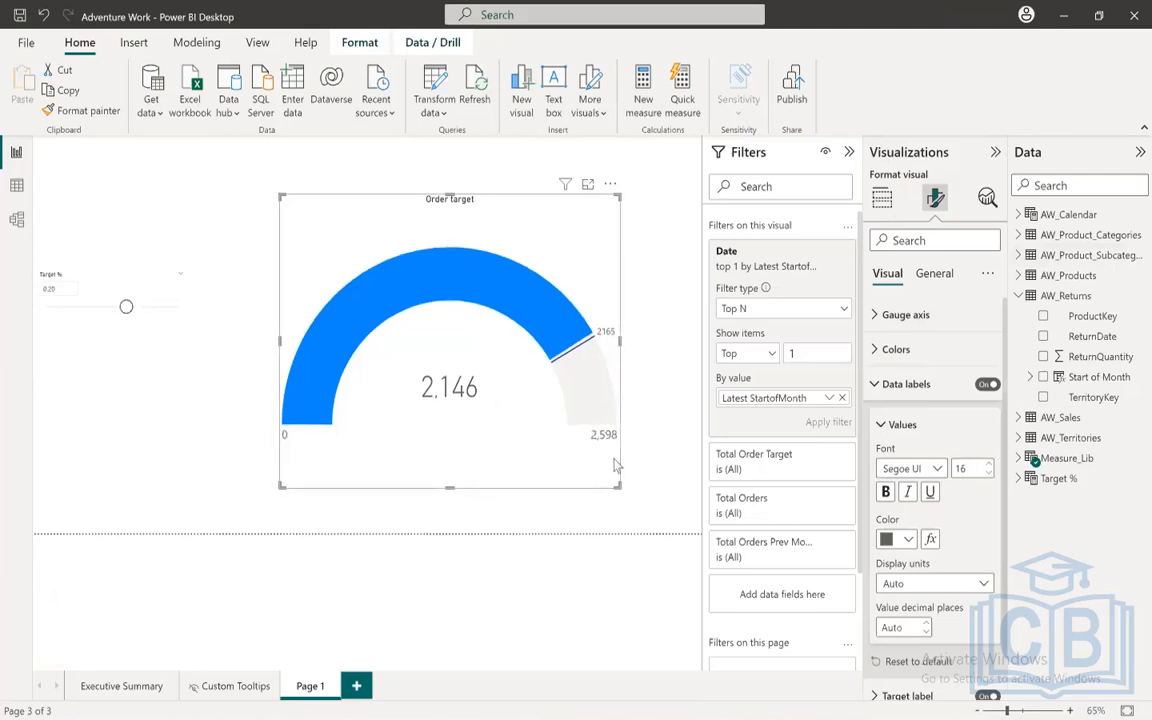
left_click(875, 384)
Step: Set the font size of the Order target gauge's target label to 16
left_click(878, 422)
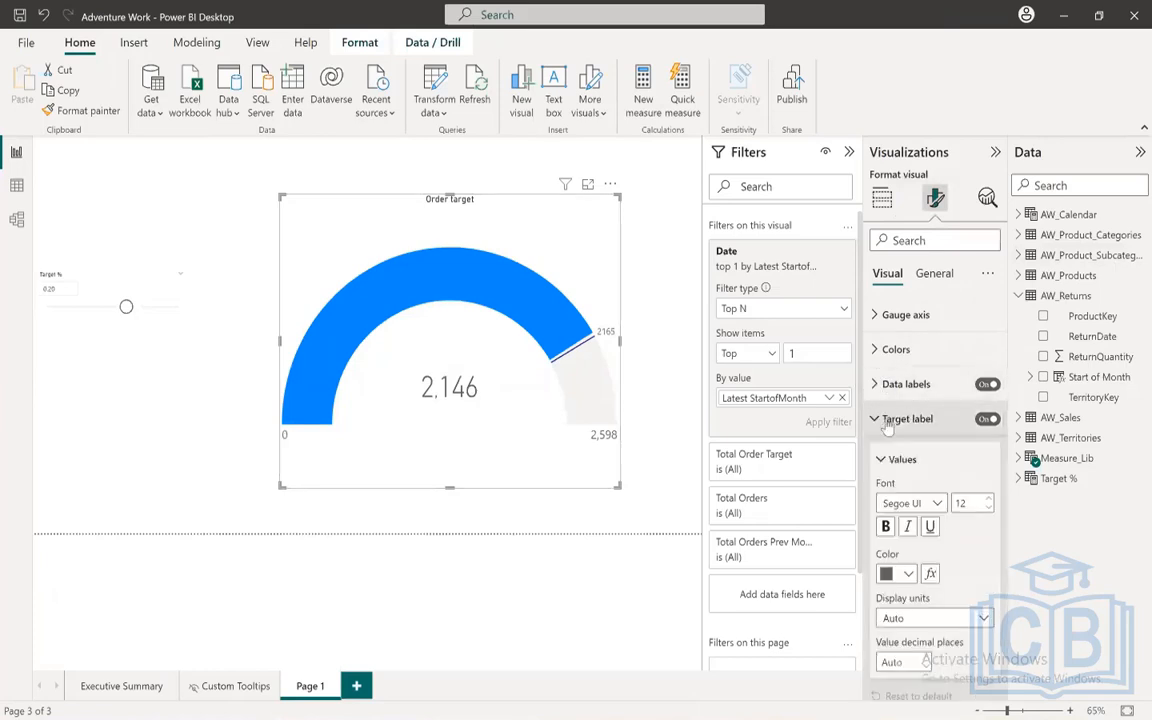
left_click(897, 390)
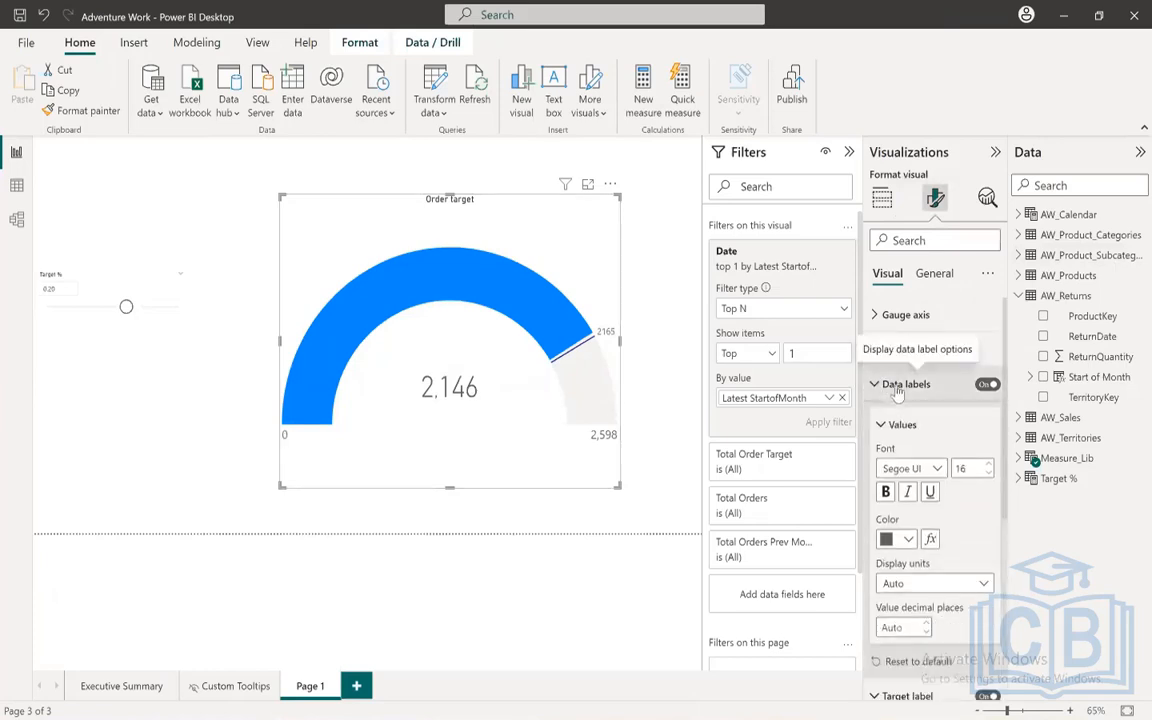
left_click(897, 388)
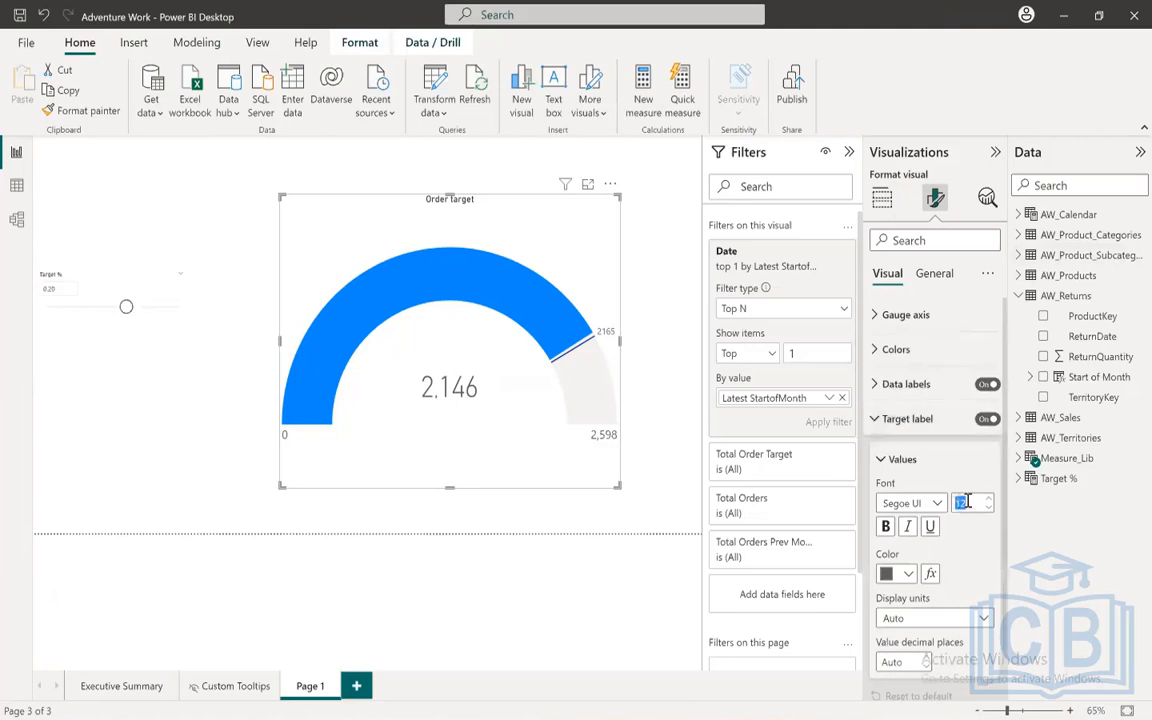
type("16")
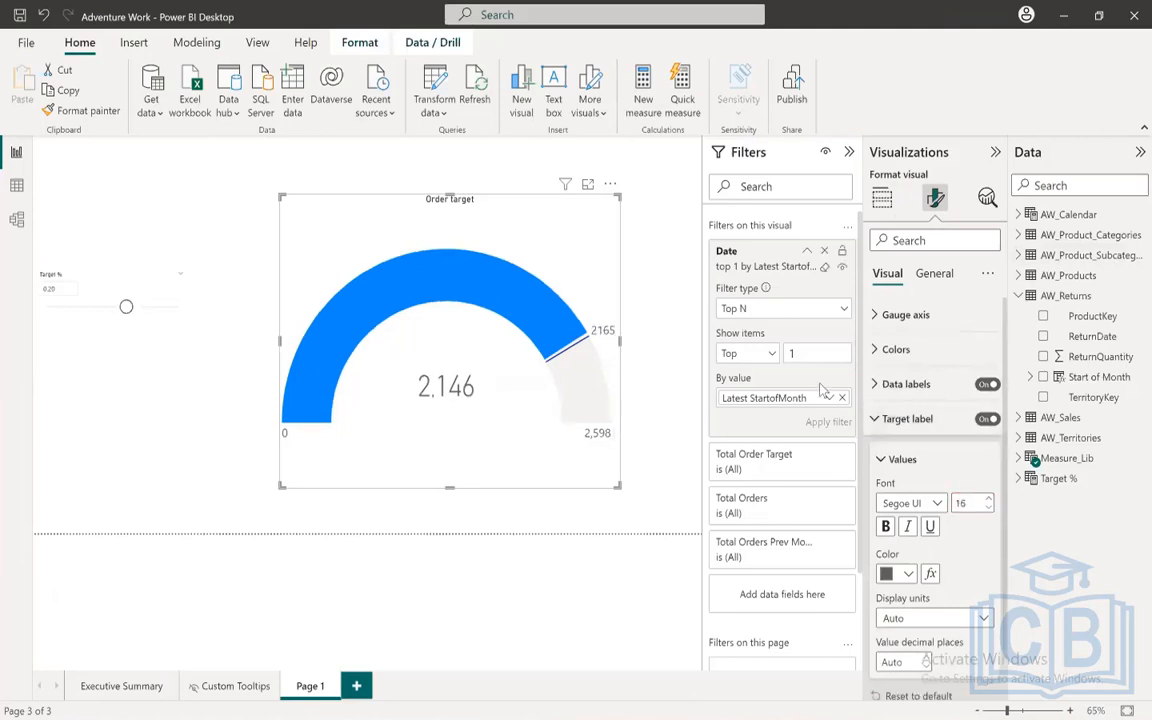
left_click(880, 419)
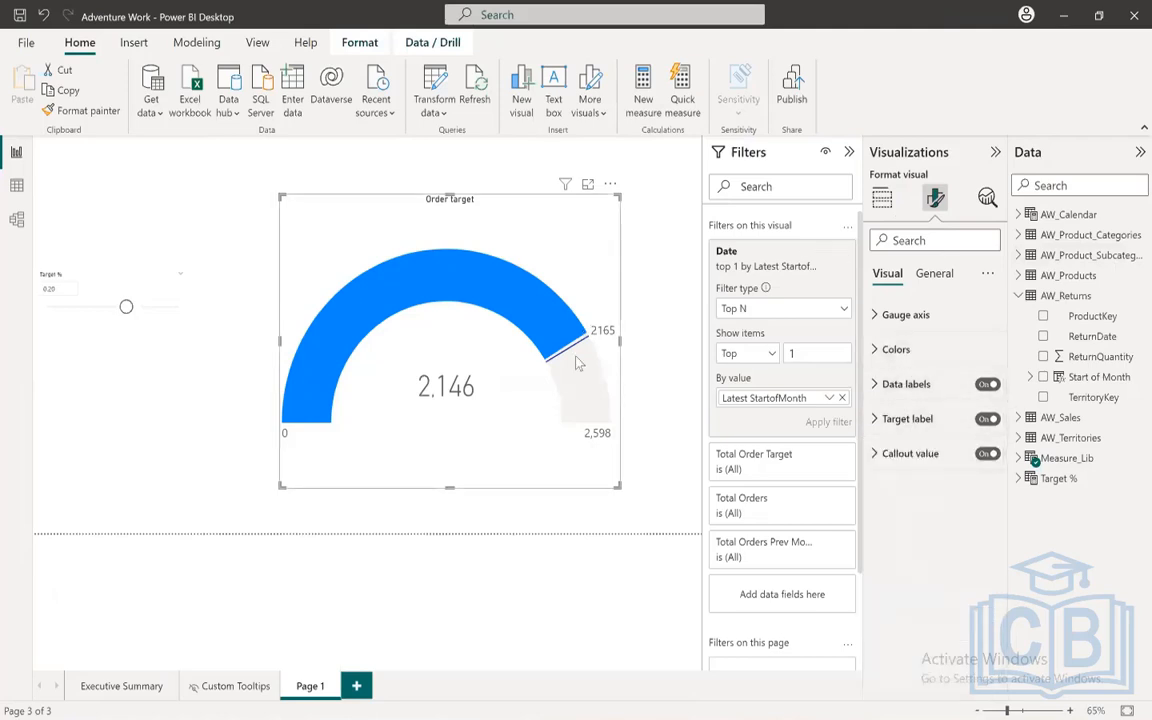
Step: Change the gauge's target color to the theme red and its fill color to light purple
left_click(896, 350)
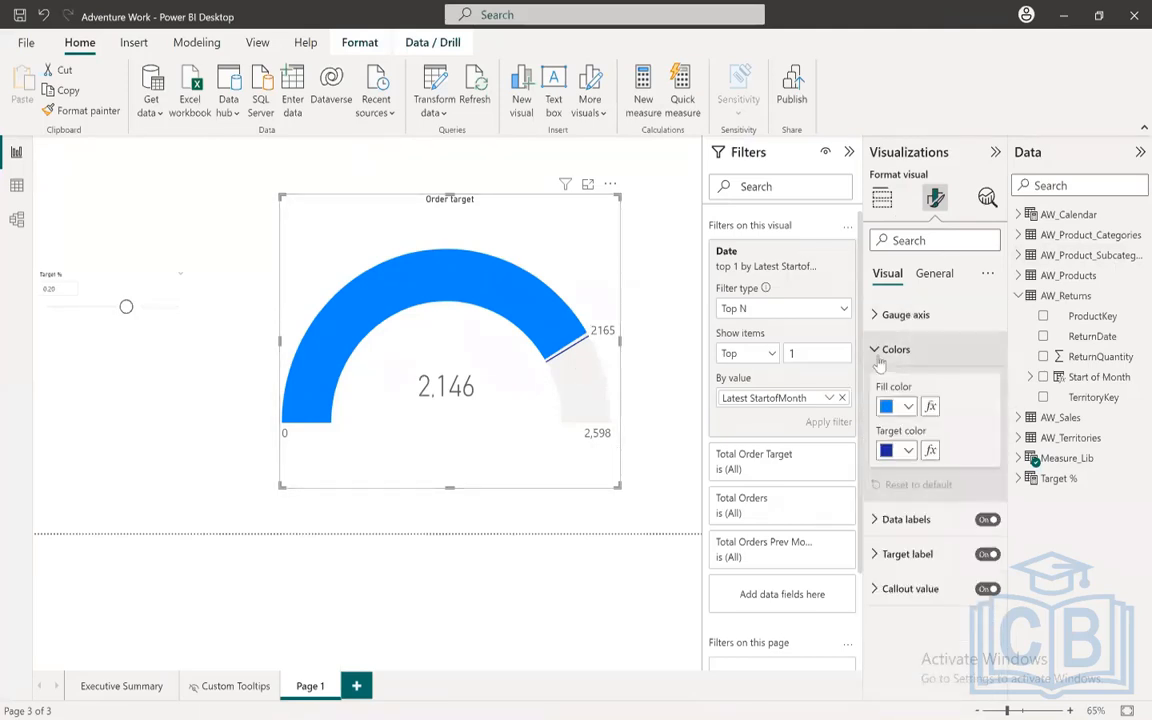
left_click(906, 450)
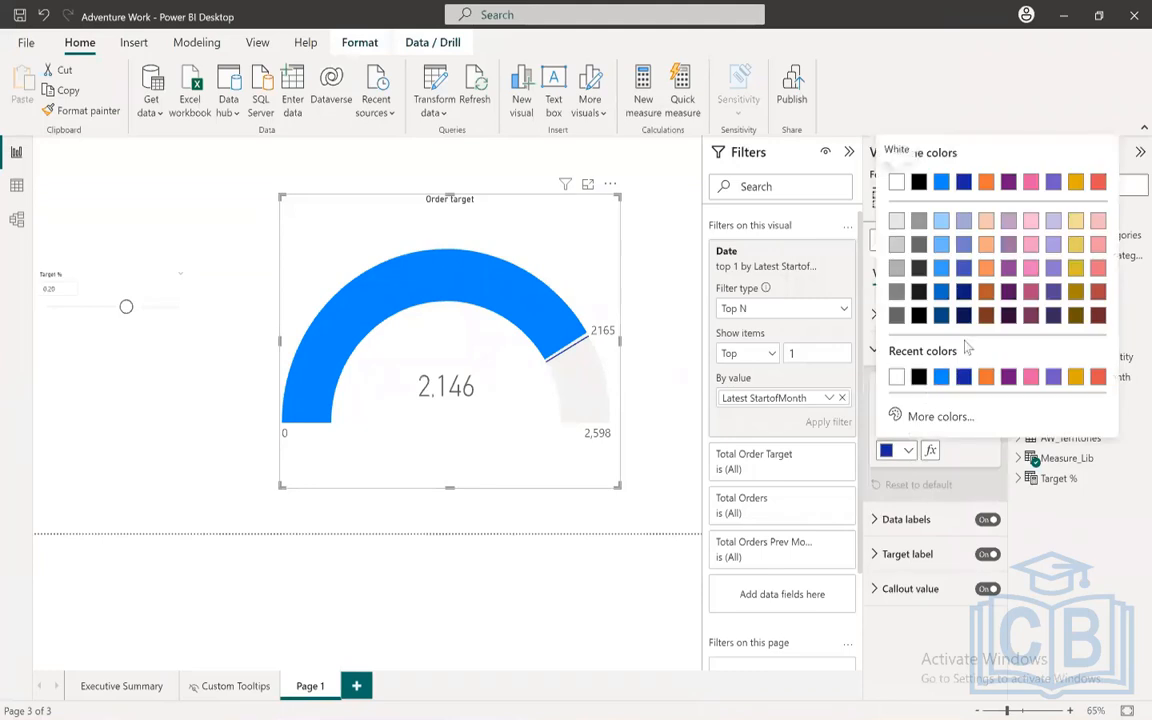
left_click(1099, 183)
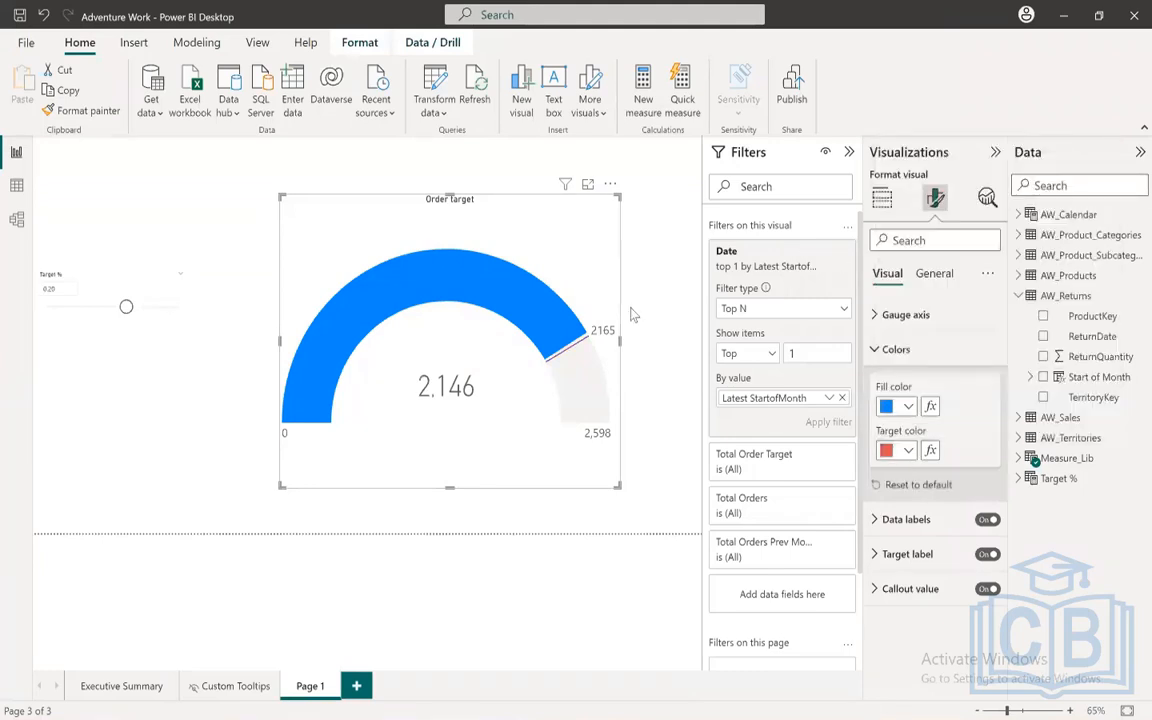
left_click(907, 407)
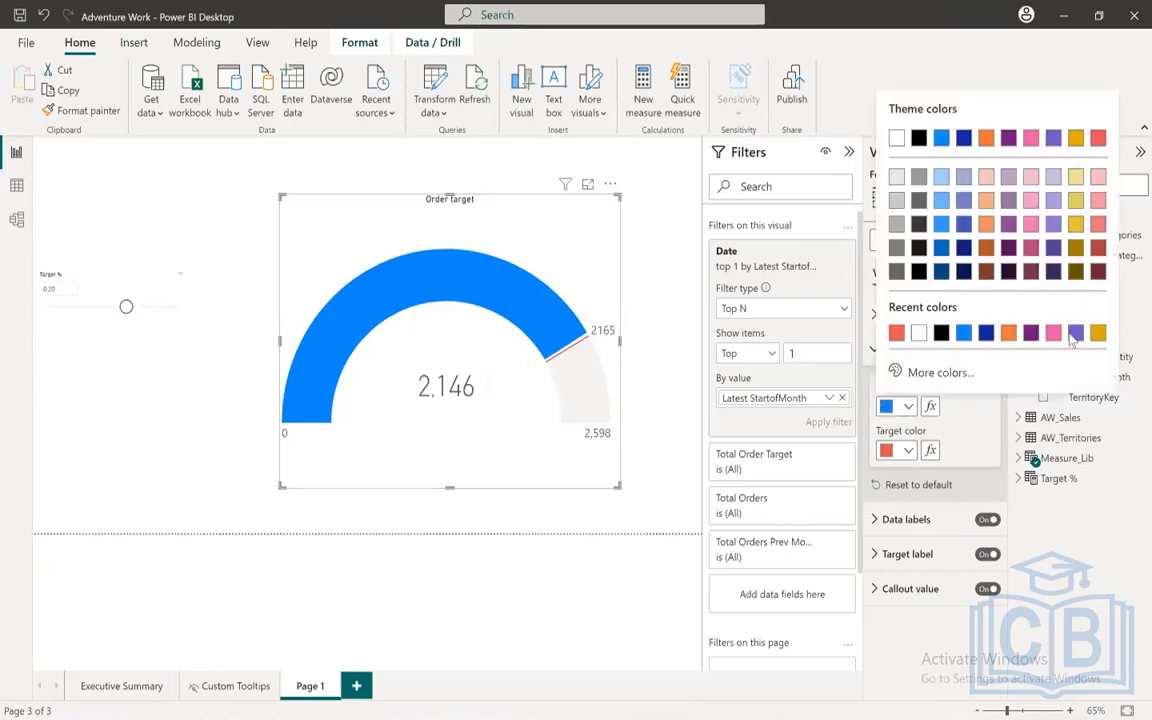
left_click(1056, 178)
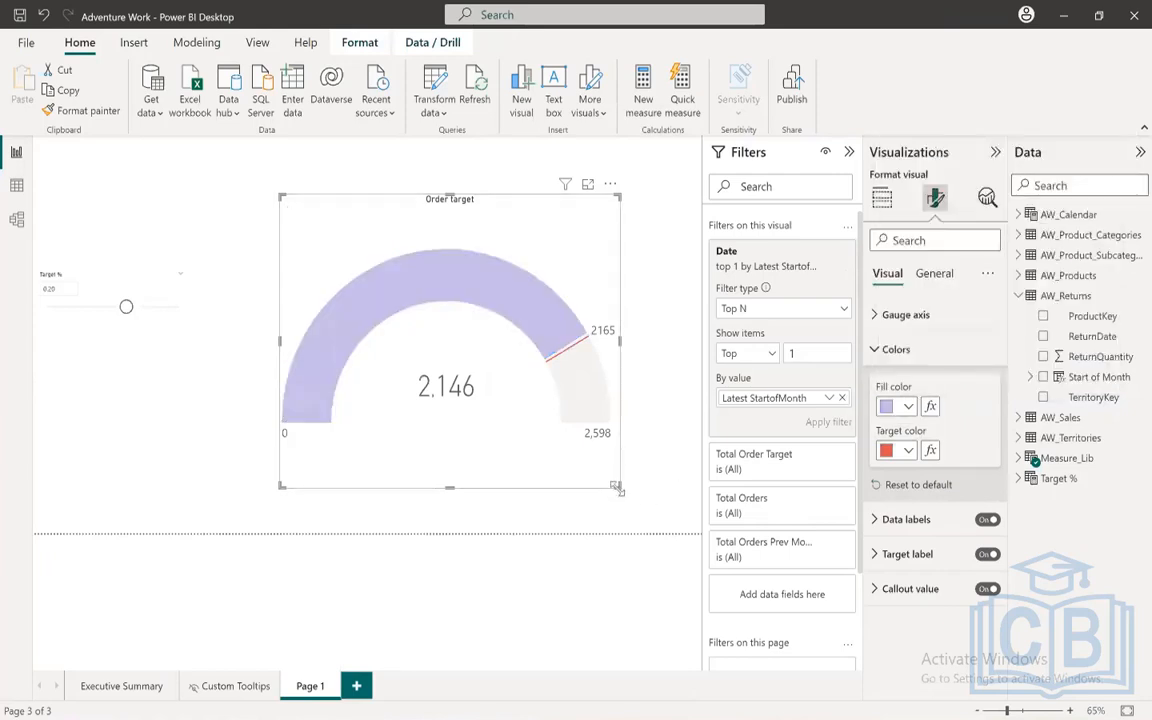
Step: Shrink the Order target gauge to about 274 wide by 178 high and move it up to the page's upper edge
left_click_drag(615, 486, 430, 307)
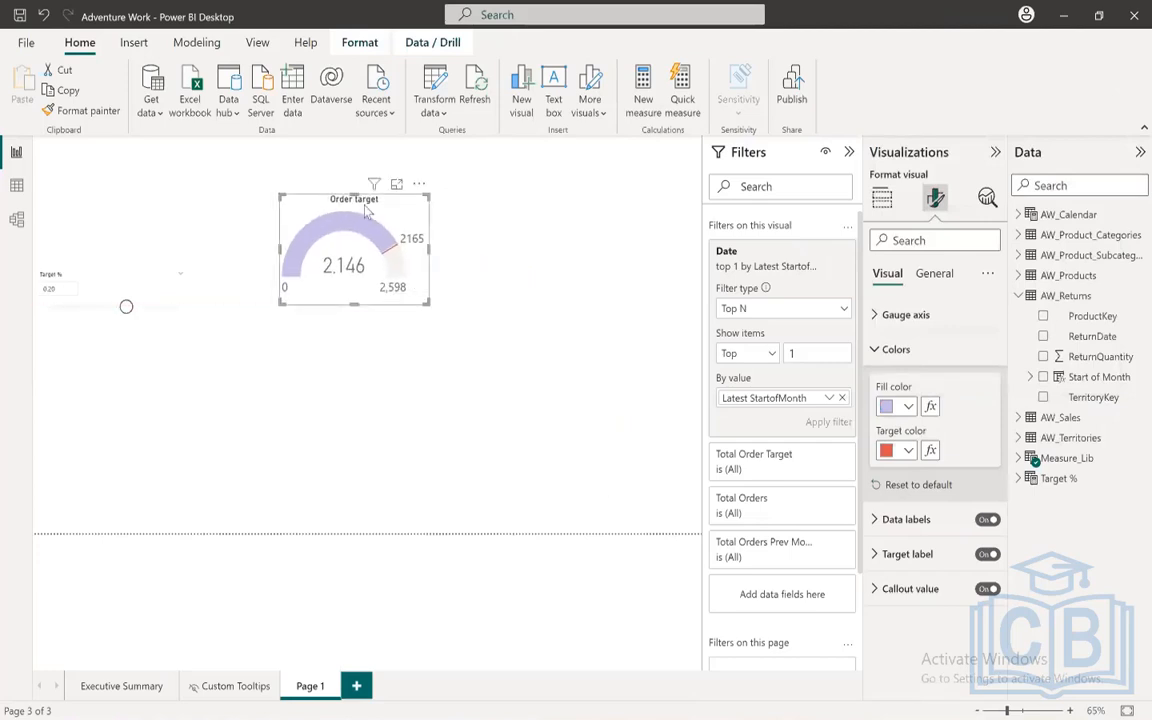
left_click_drag(359, 202, 319, 148)
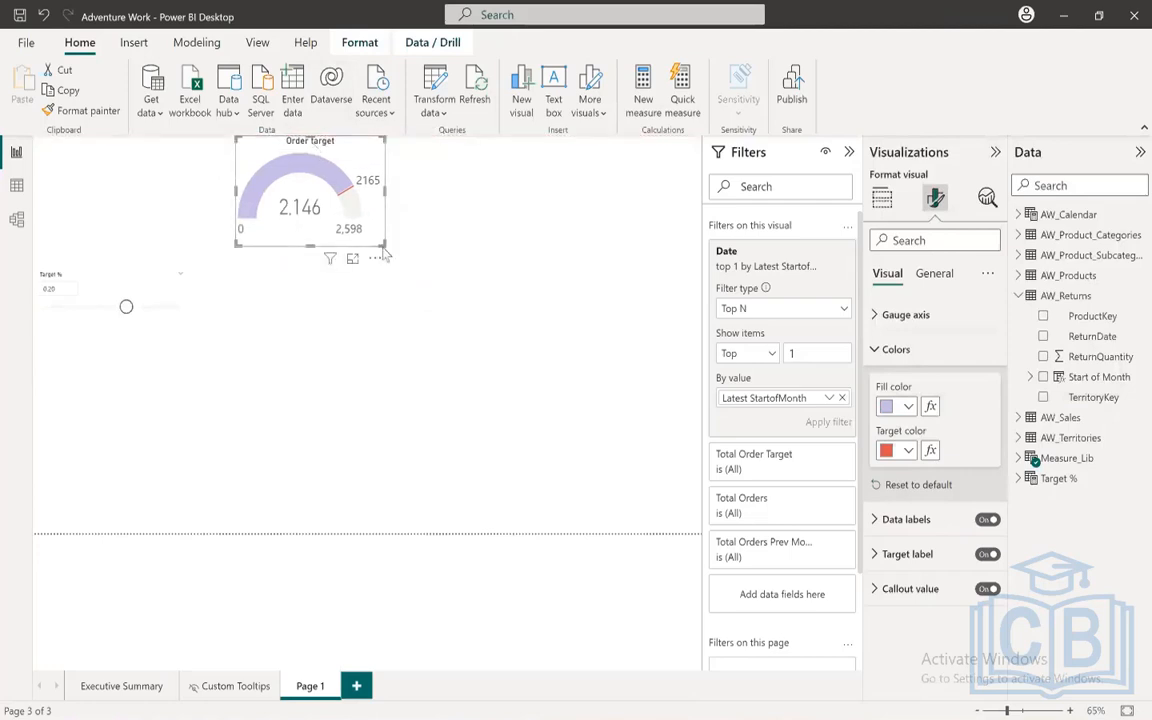
left_click_drag(378, 237, 373, 229)
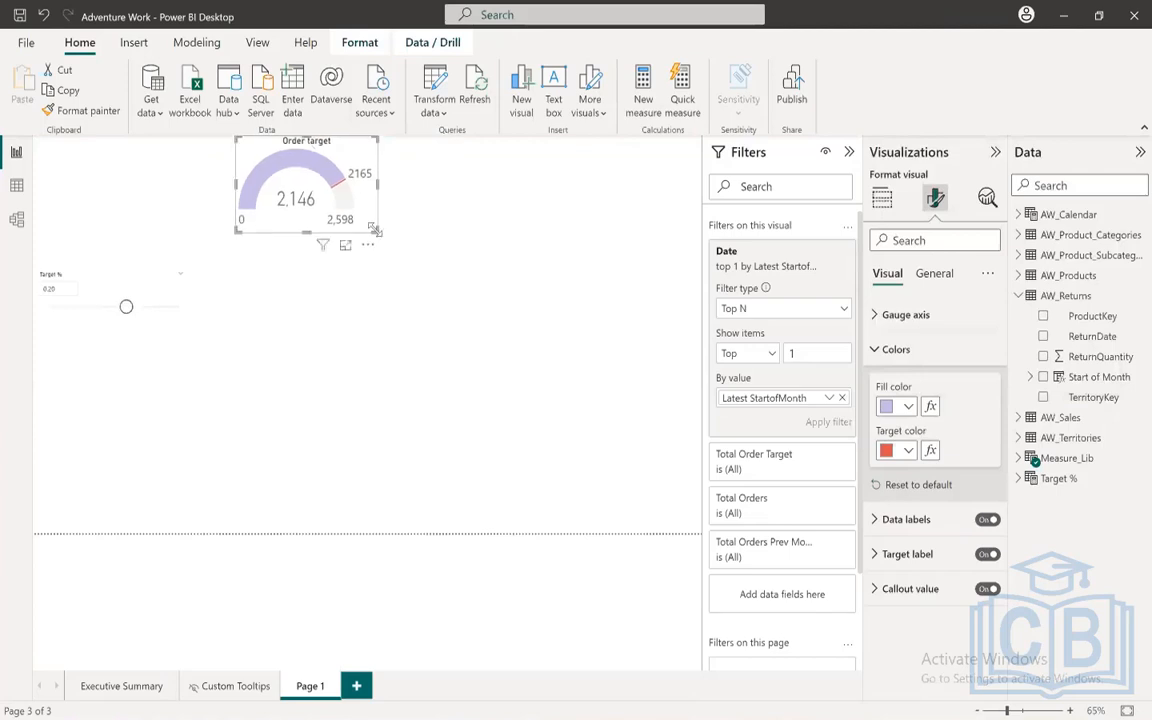
Step: Insert a new empty gauge visual and place it beside the Order target gauge at the page's upper edge
key("ctrl+c")
left_click(446, 433)
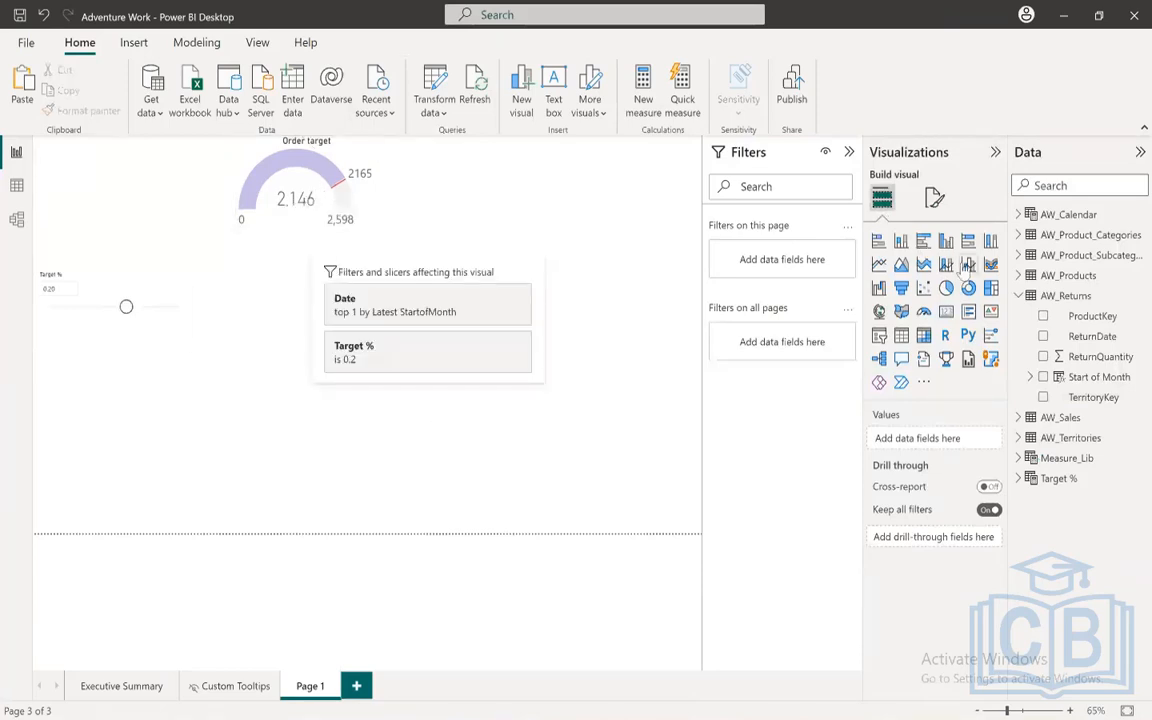
left_click(924, 312)
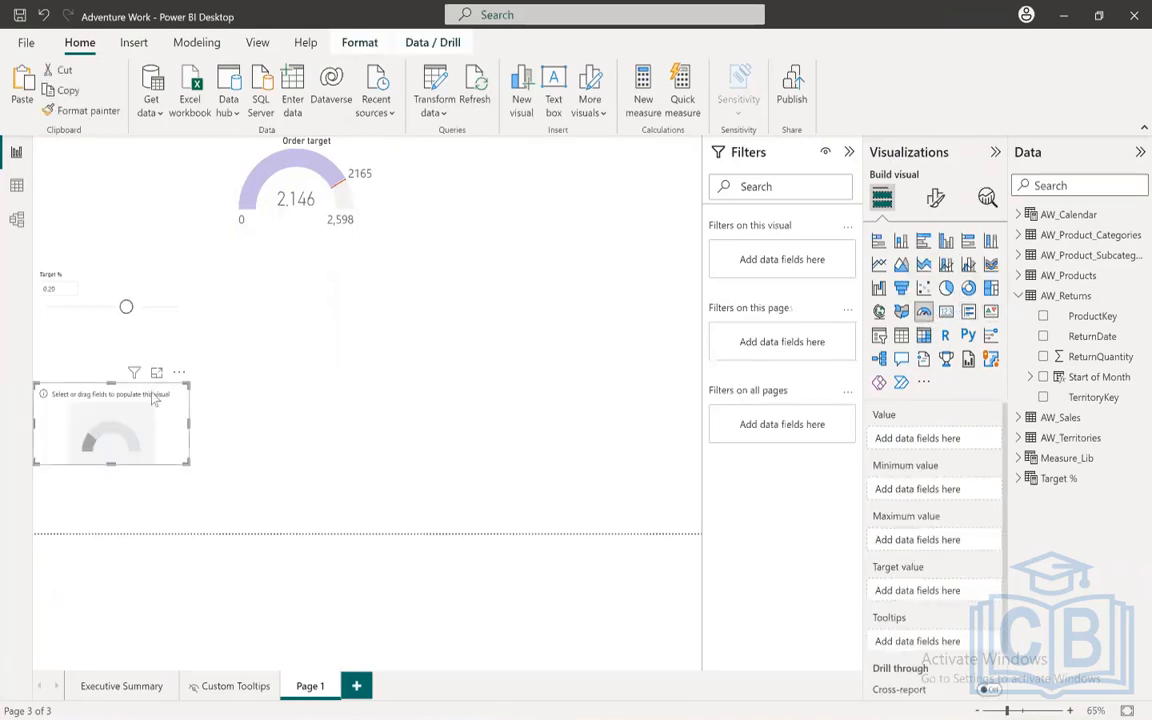
left_click_drag(128, 390, 480, 116)
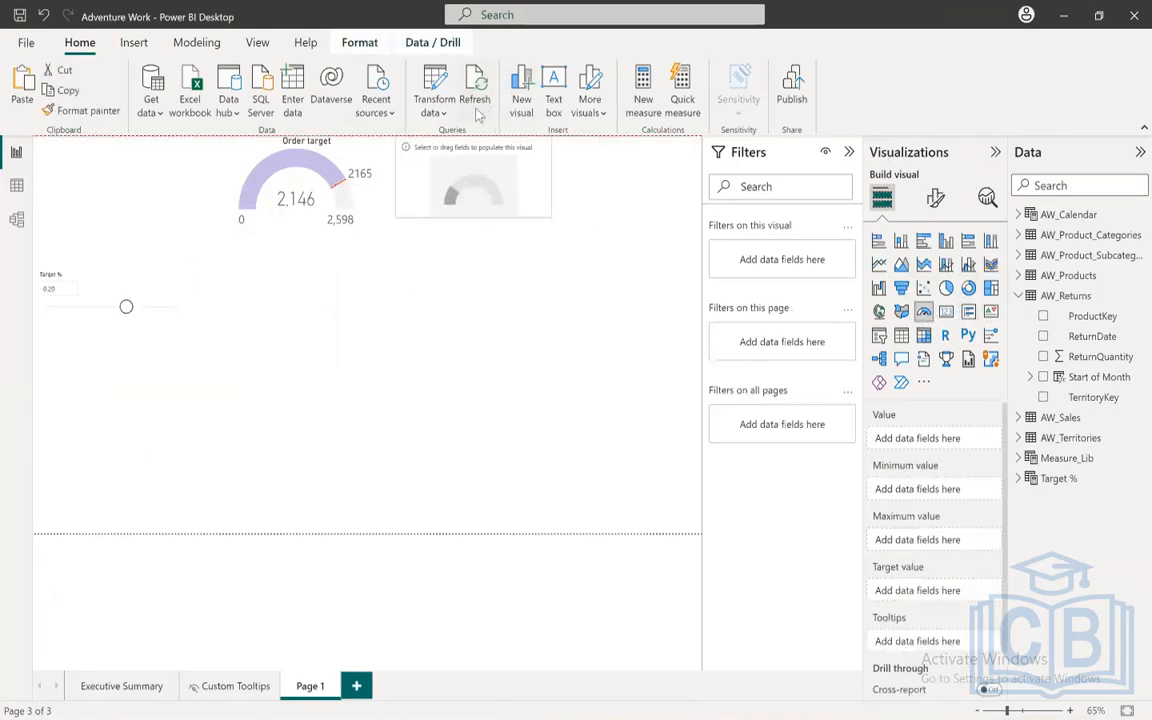
Step: Check the Order target gauge's height and width properties and enlarge the empty gauge beside it
left_click(300, 160)
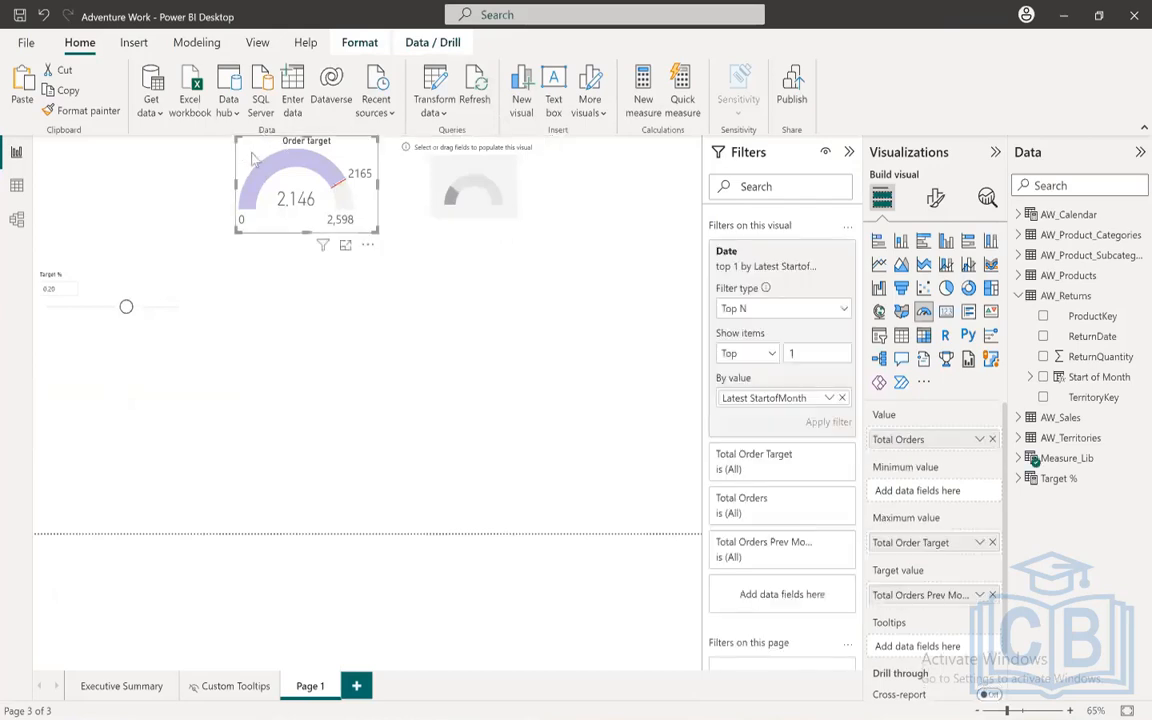
left_click(400, 176)
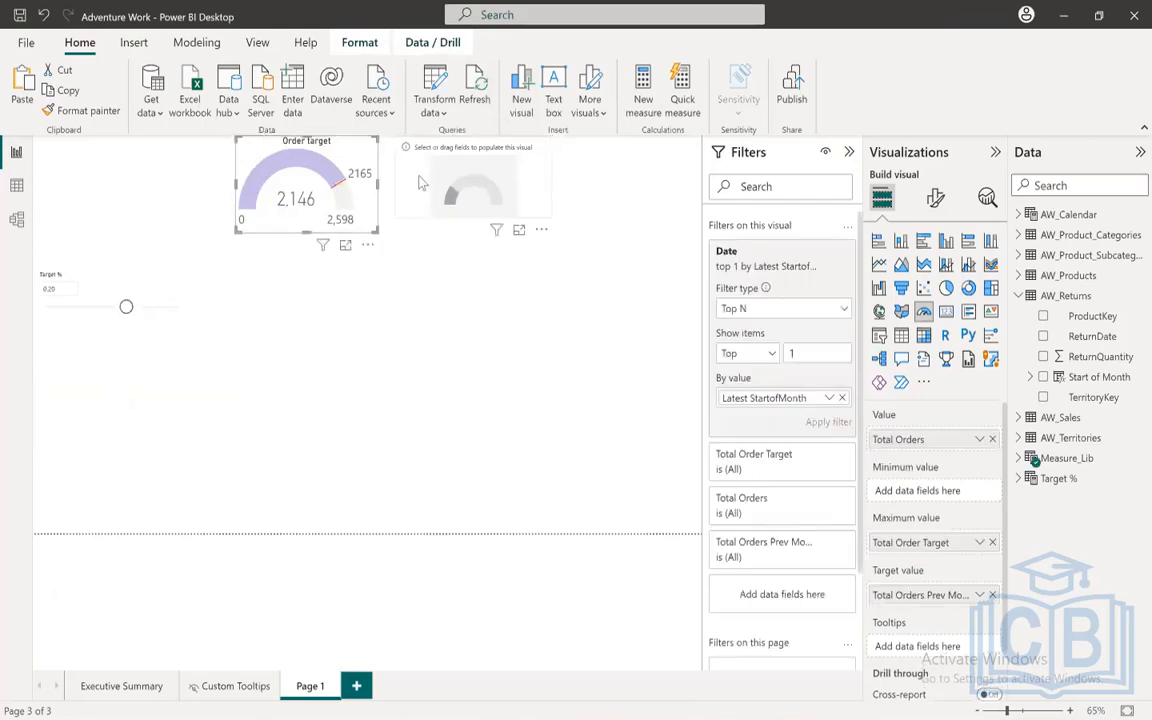
left_click(249, 165)
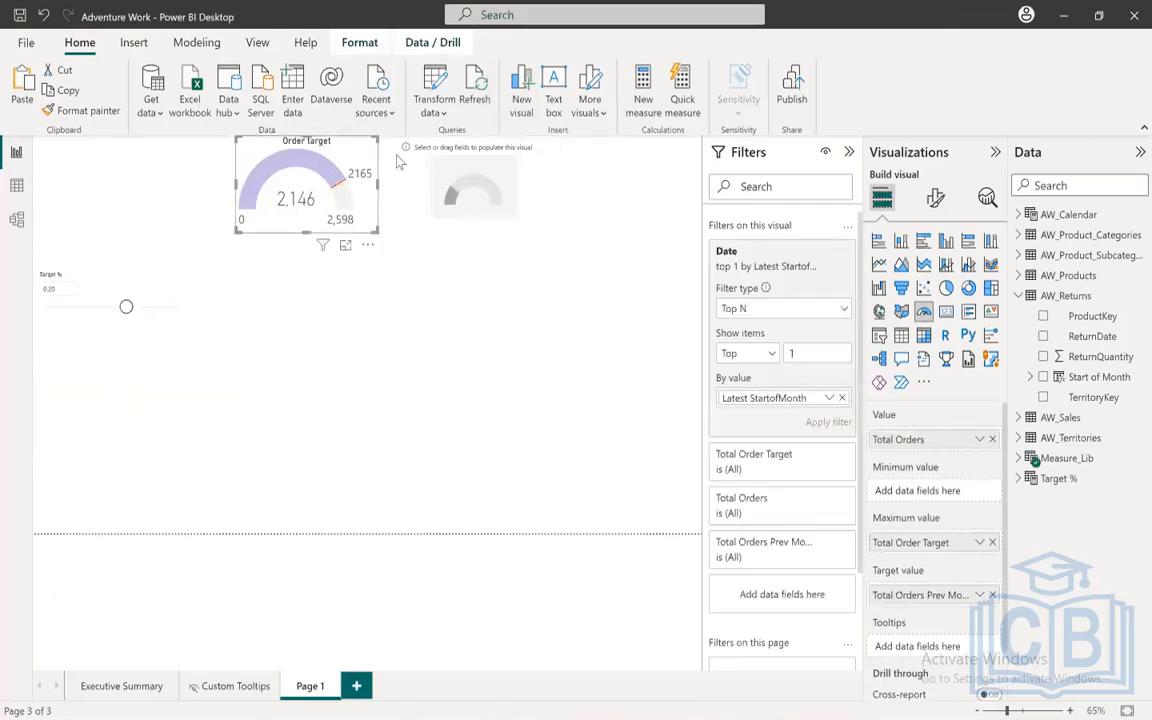
left_click(935, 199)
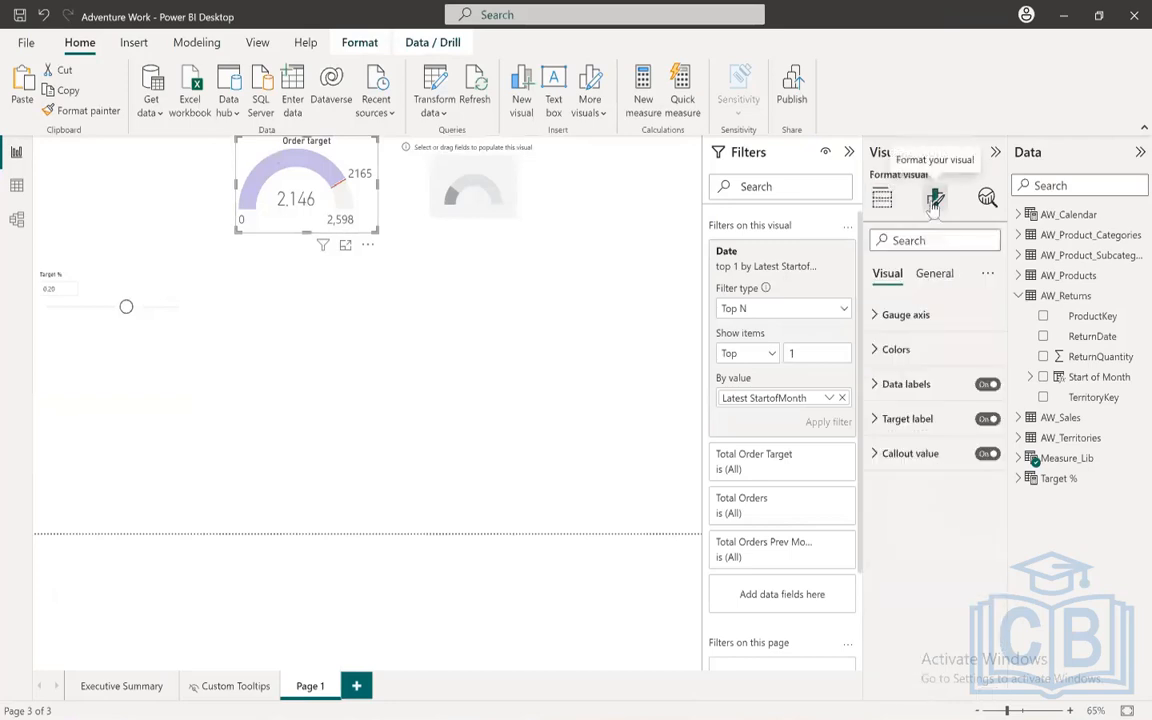
left_click(944, 278)
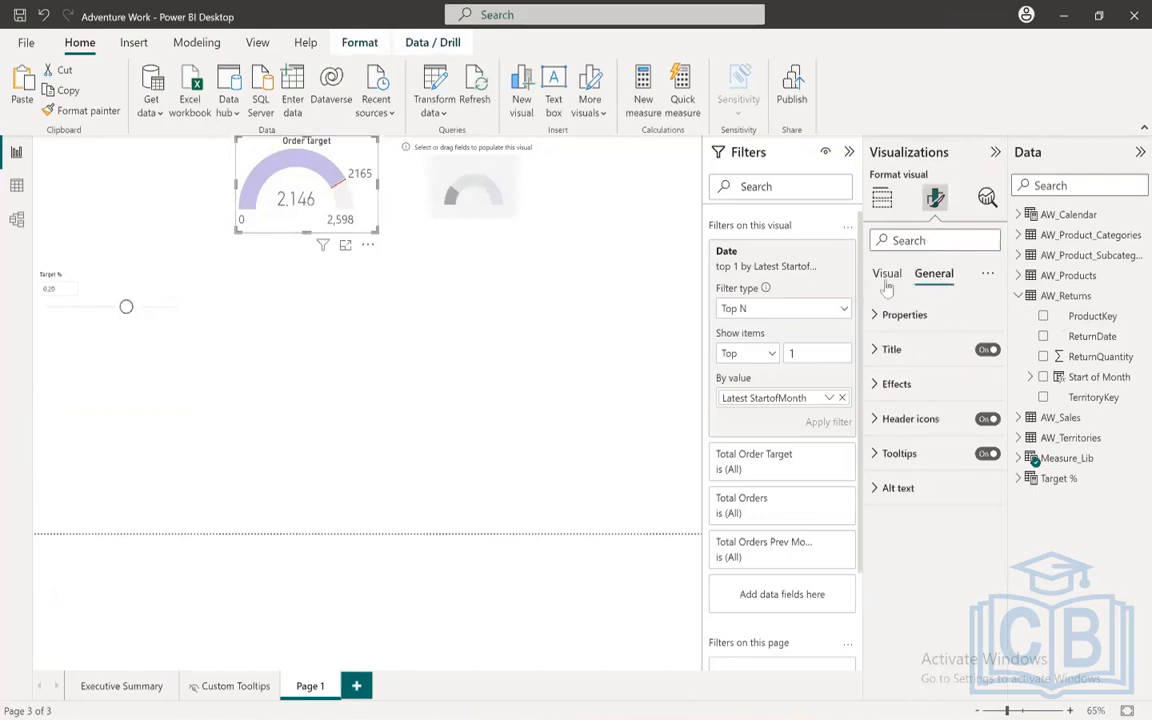
left_click(906, 315)
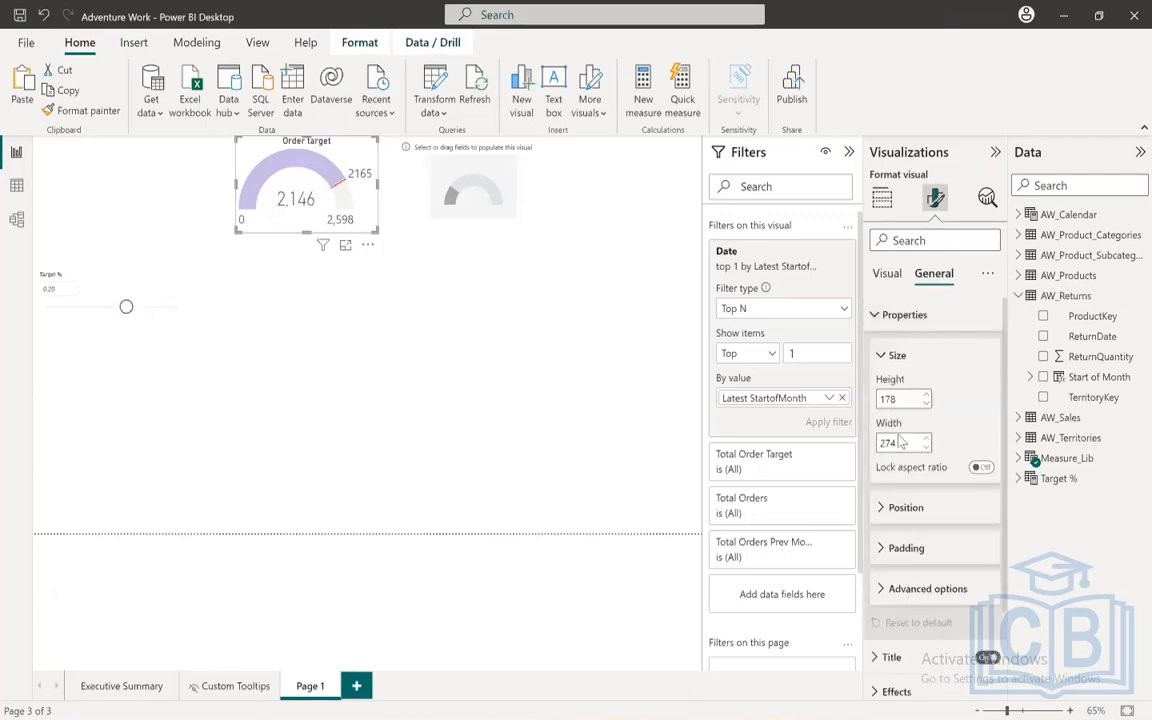
left_click(458, 147)
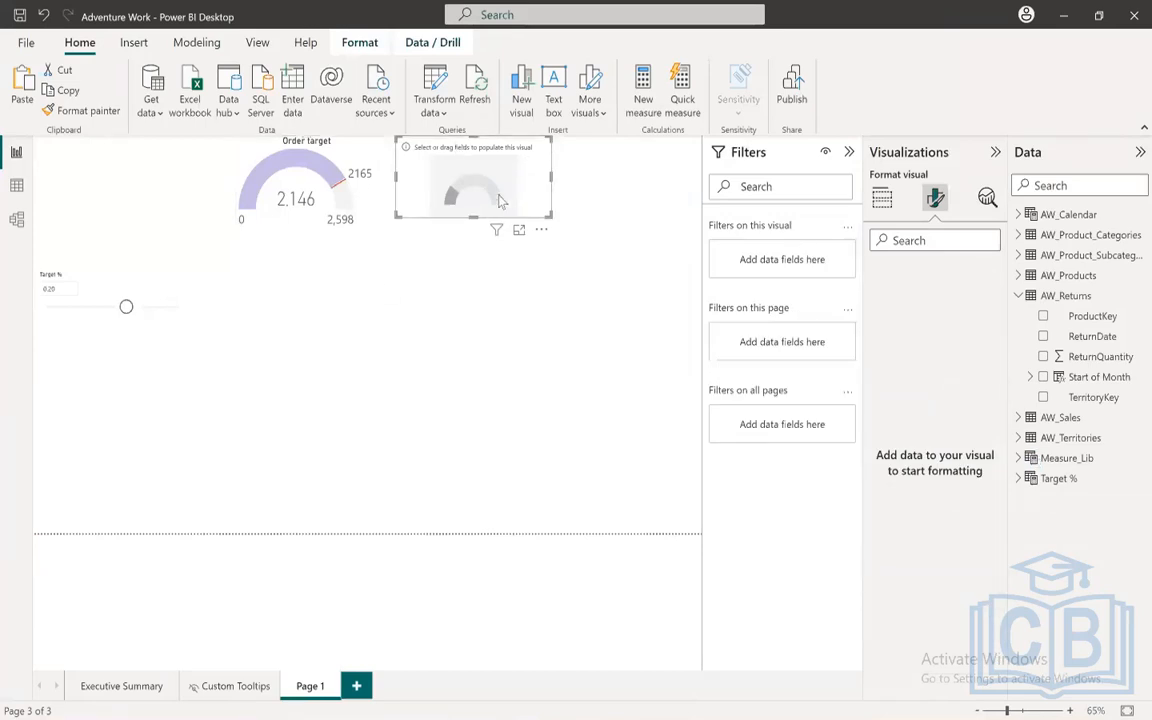
left_click_drag(547, 213, 624, 274)
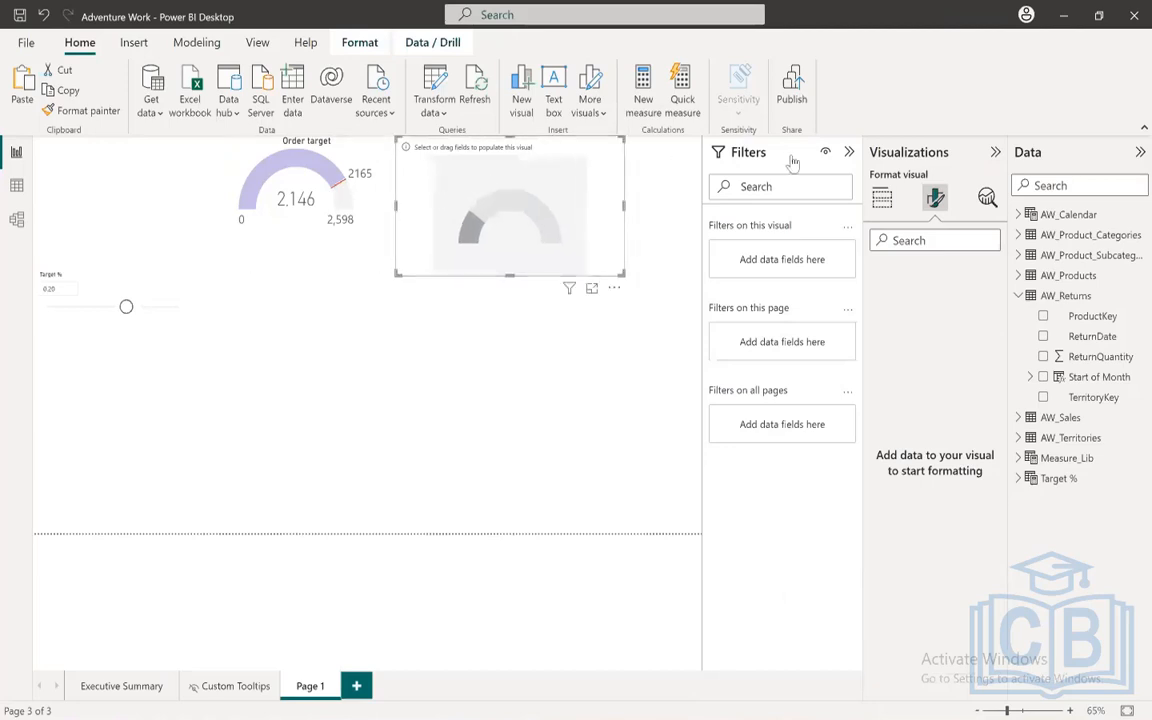
Step: Populate the empty gauge with Total Revenue as value, Total Revenue Prev Month as target value and Total Revised Revenue as maximum value from Measure_Lib
left_click(884, 200)
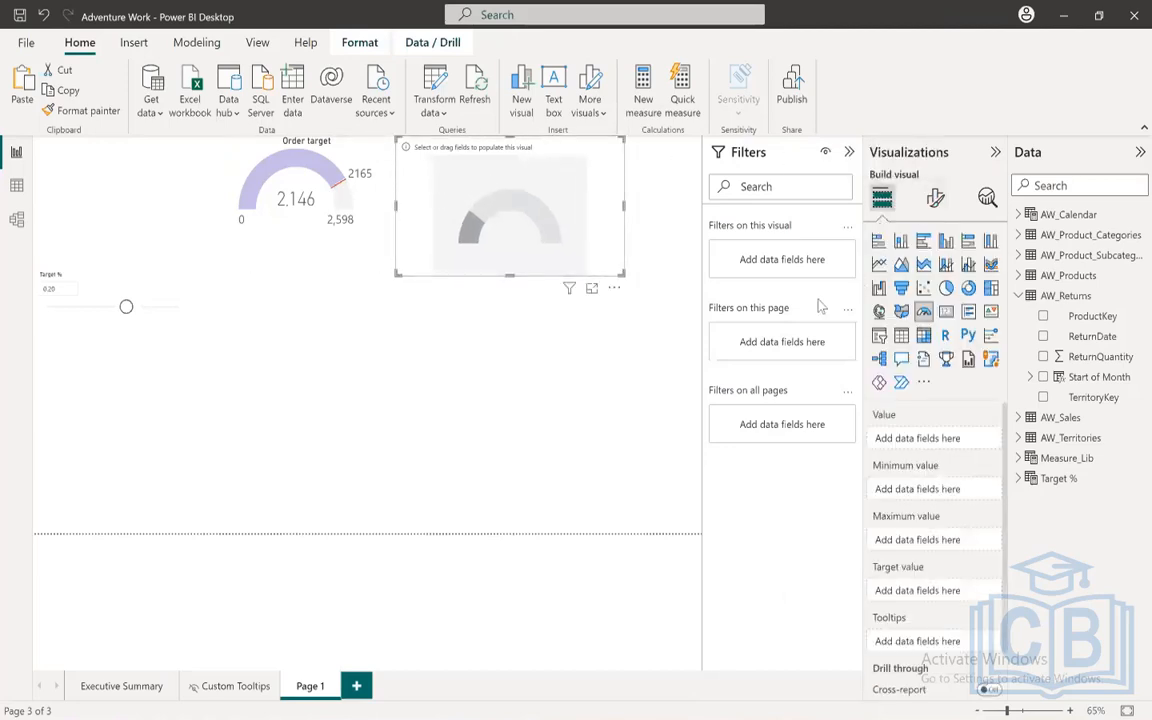
left_click(1018, 295)
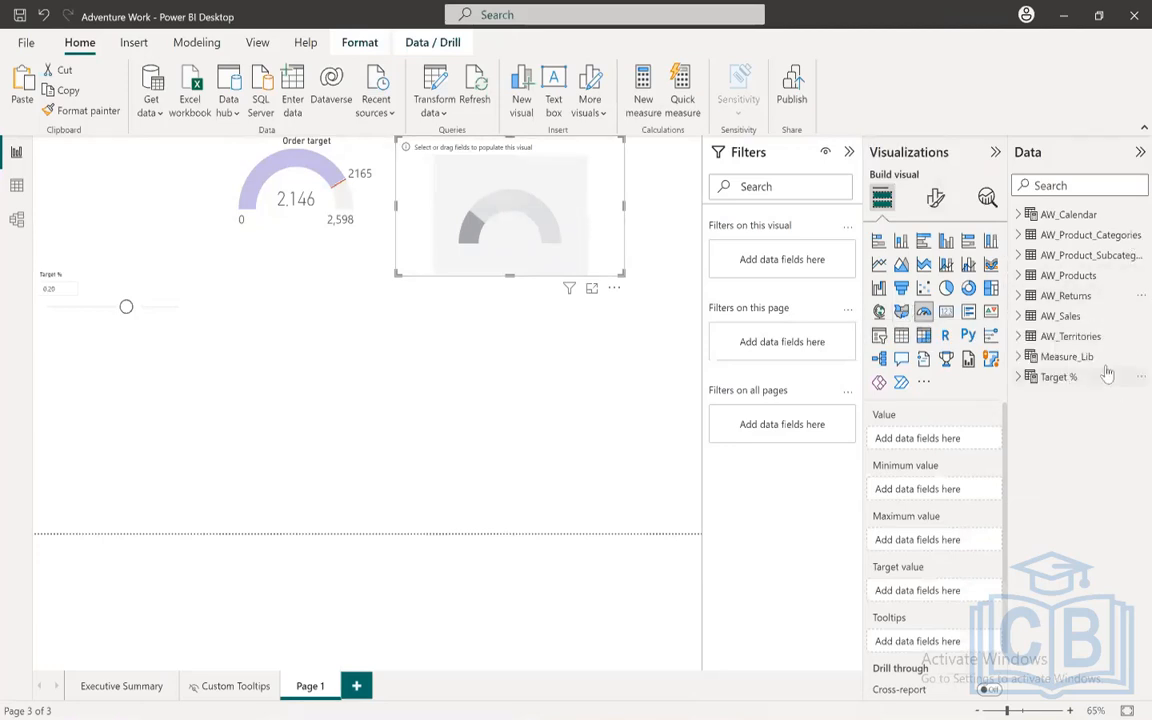
left_click(1019, 357)
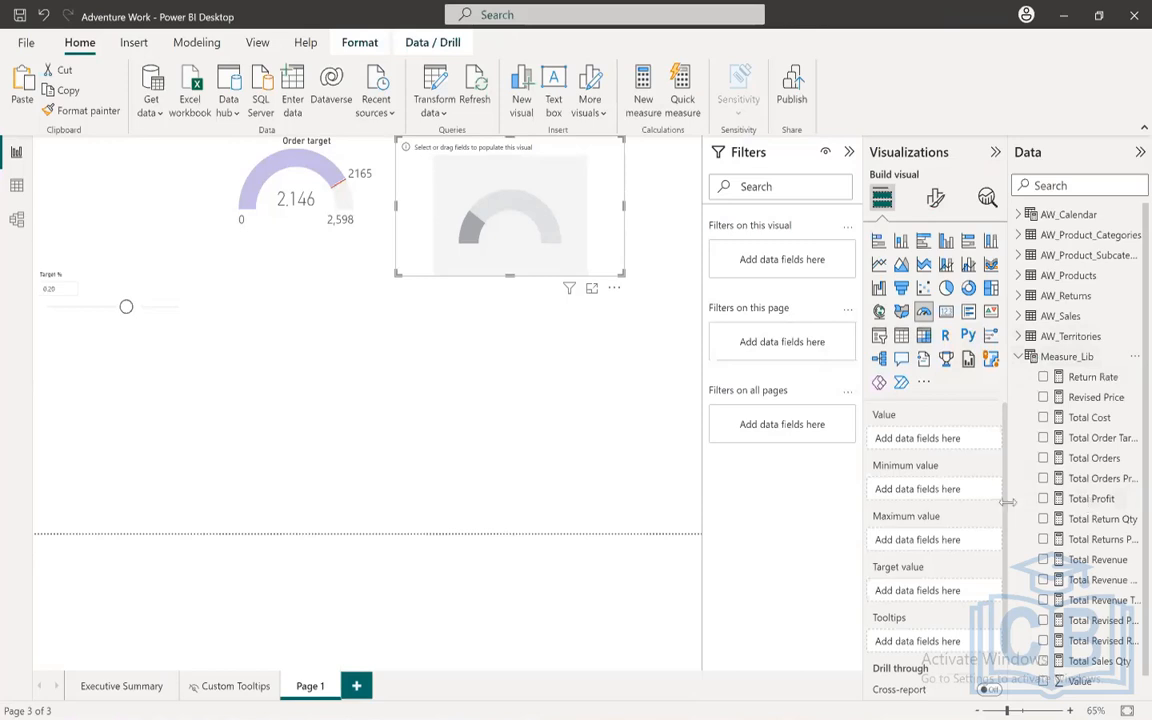
left_click_drag(1008, 502, 955, 502)
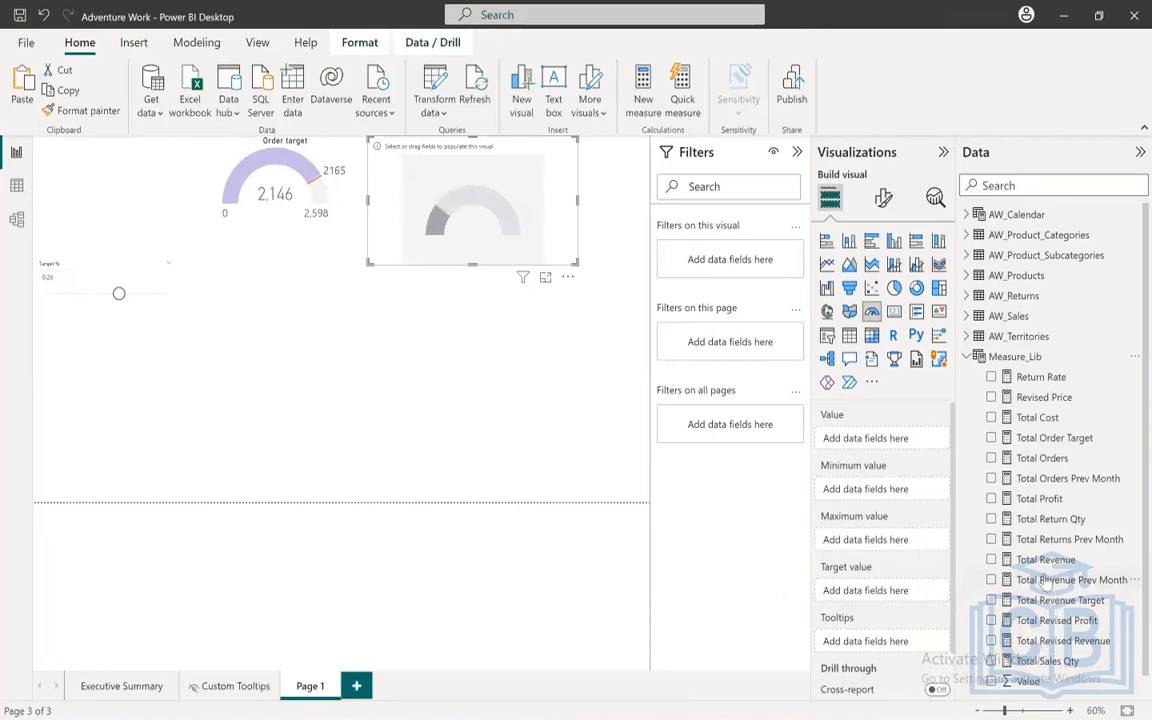
left_click_drag(1045, 560, 878, 447)
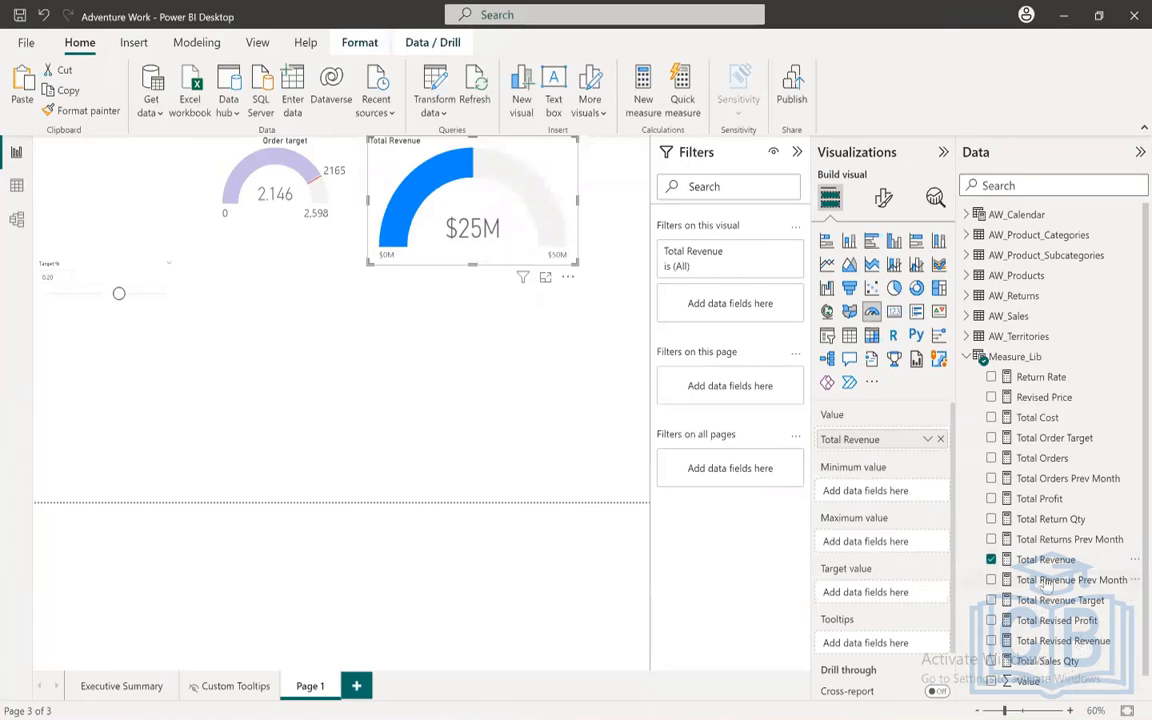
mouse_move(1050, 588)
left_mouse_down()
mouse_move(870, 565)
mouse_move(898, 528)
mouse_move(884, 586)
mouse_move(882, 552)
mouse_move(898, 580)
mouse_move(883, 598)
left_mouse_up()
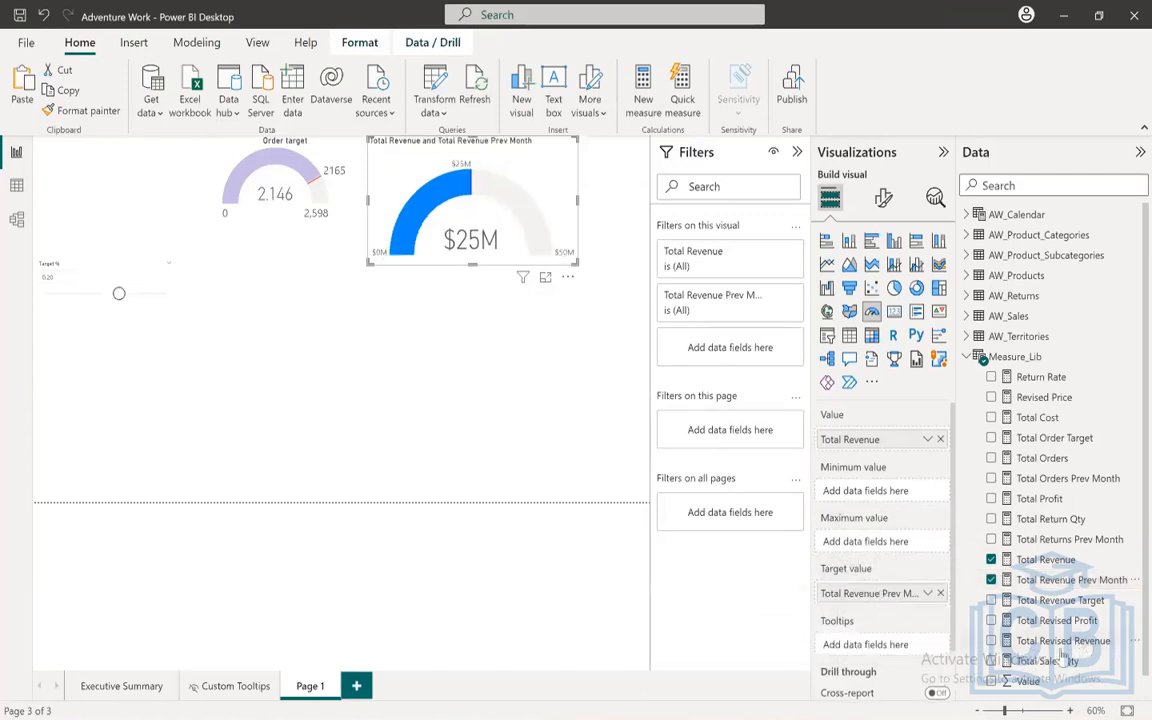
left_click_drag(1057, 648, 872, 545)
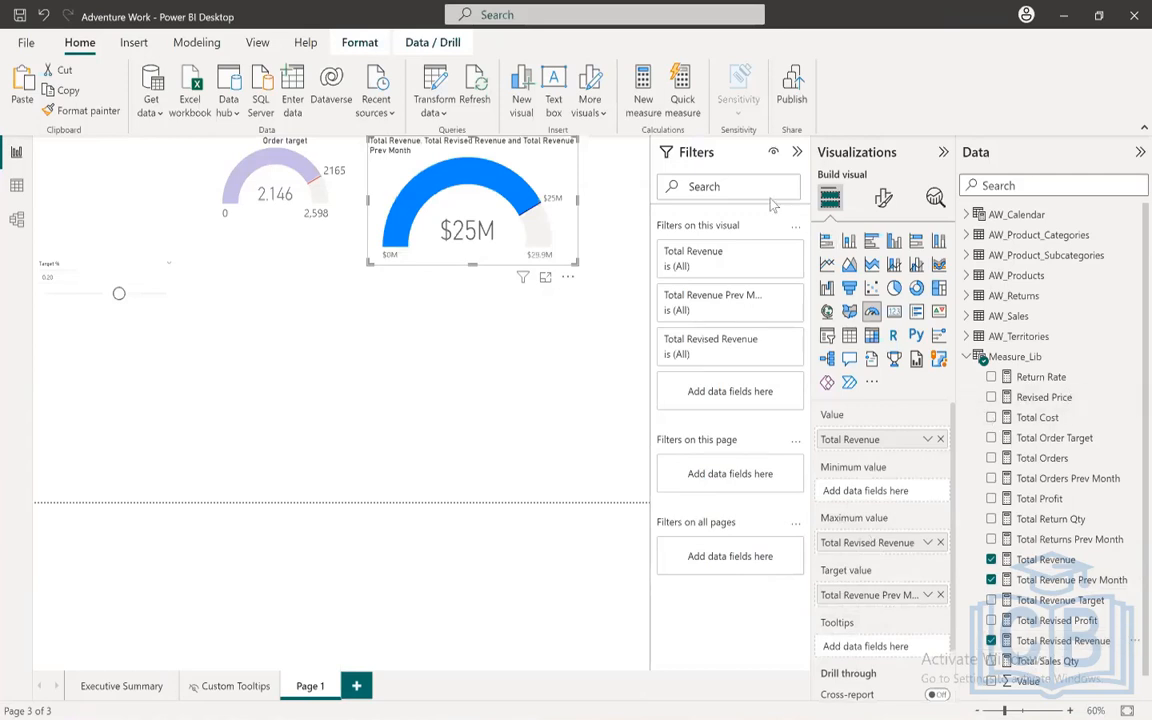
left_click(774, 256)
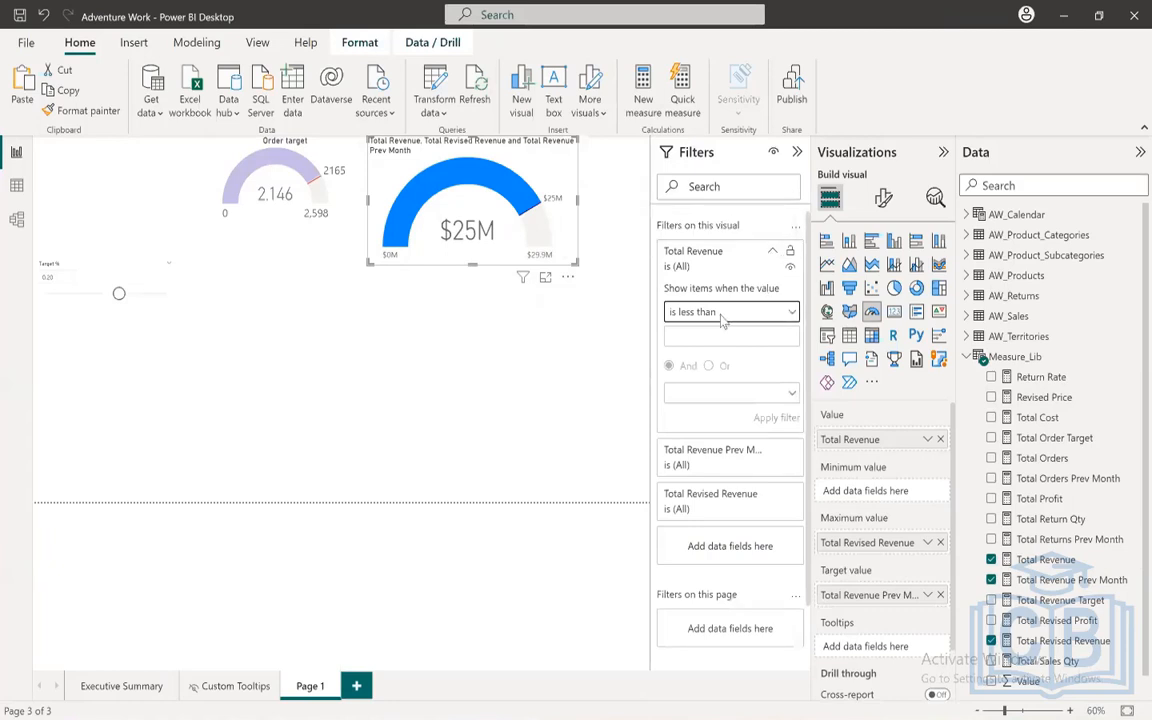
left_click(779, 249)
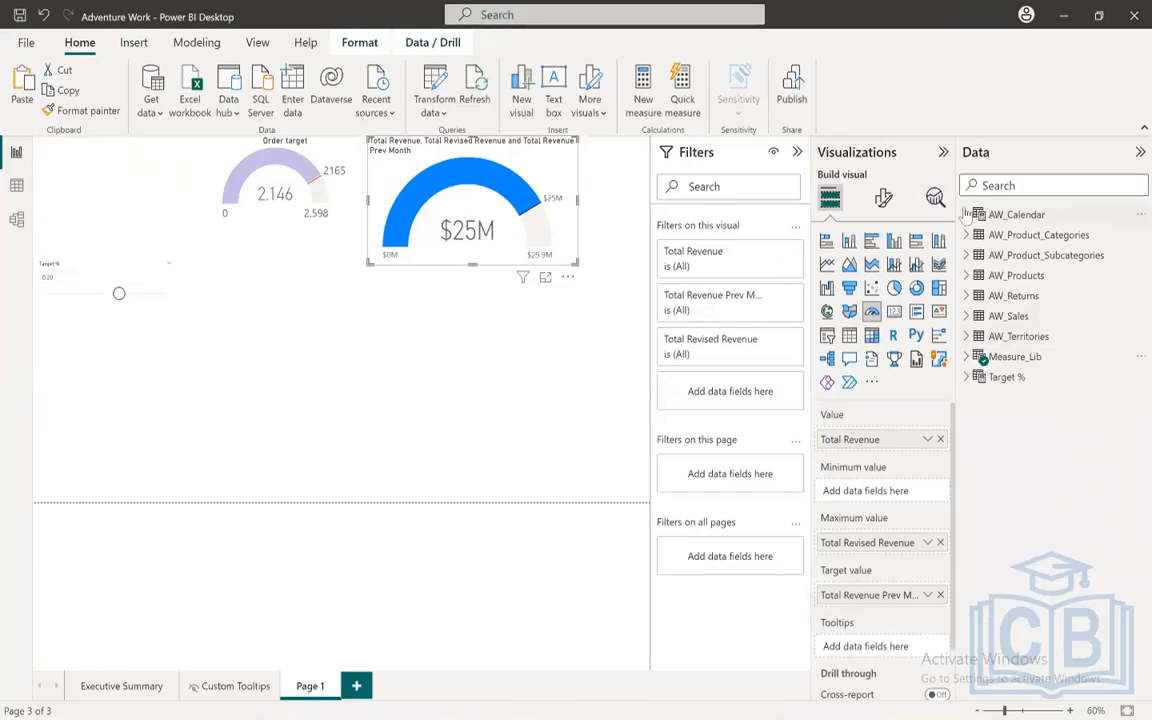
left_click(980, 216)
left_click(966, 214)
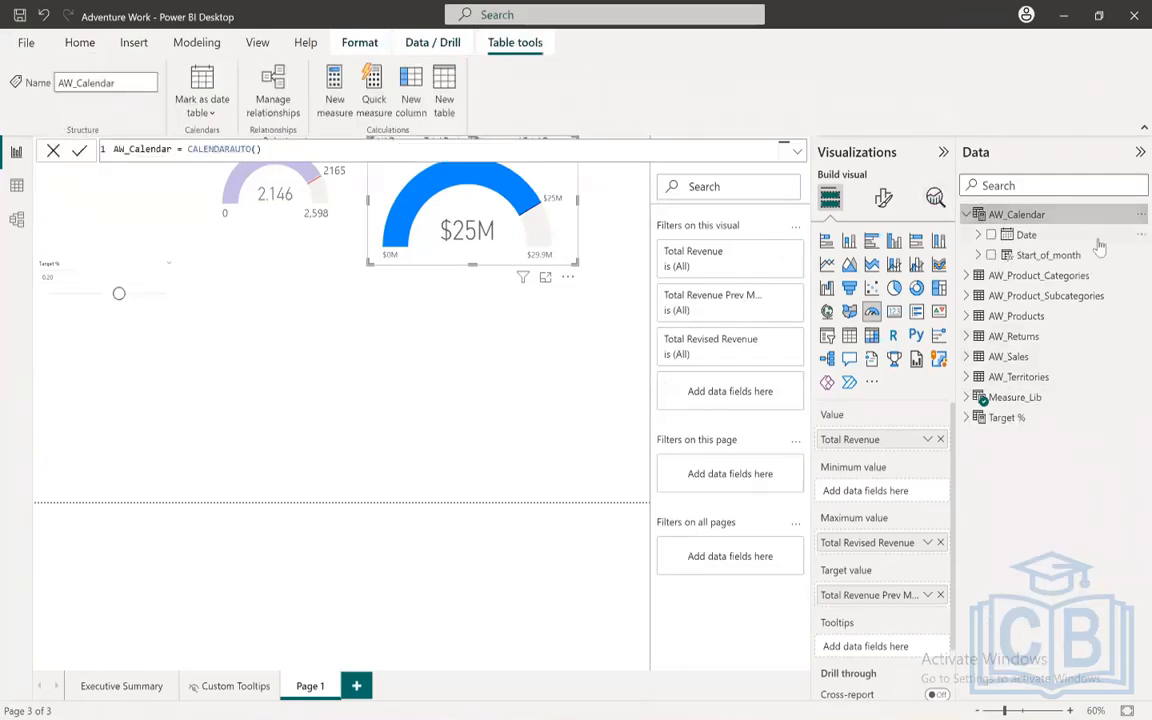
left_click_drag(1045, 255, 700, 243)
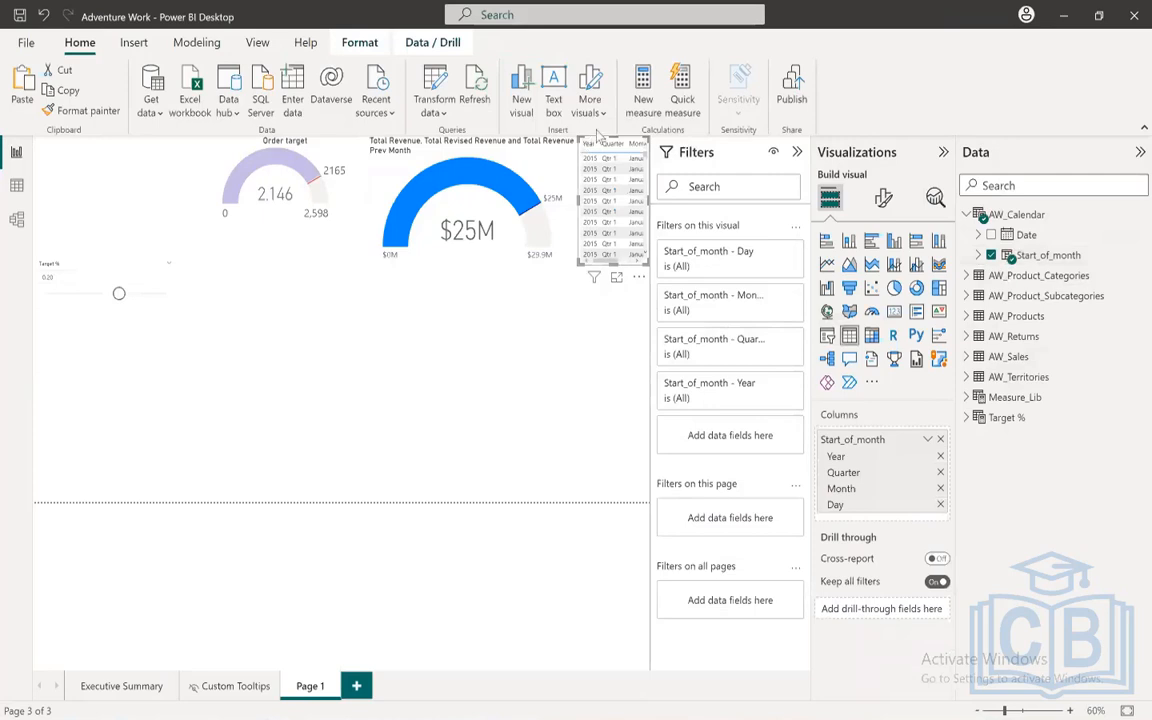
left_click(639, 277)
left_click(682, 339)
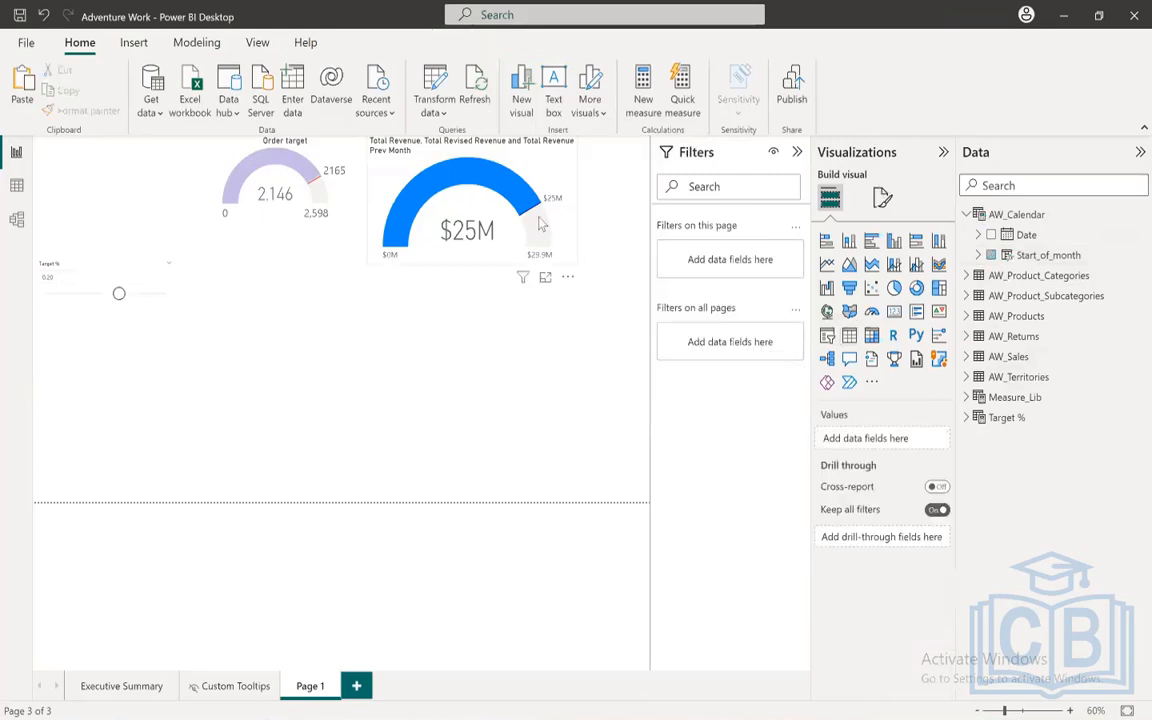
Step: Add Start_of_month from AW_Calendar as a visual-level filter on the revenue gauge and set its filter type to Top N
left_click(519, 158)
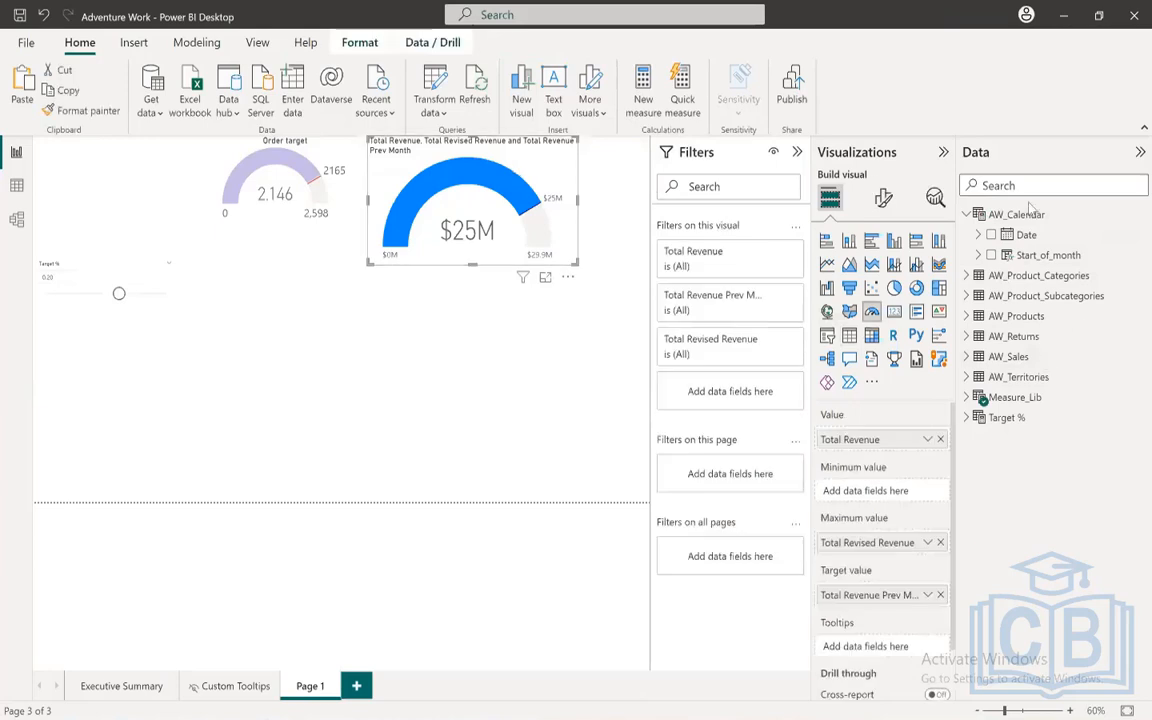
left_click_drag(1037, 258, 712, 260)
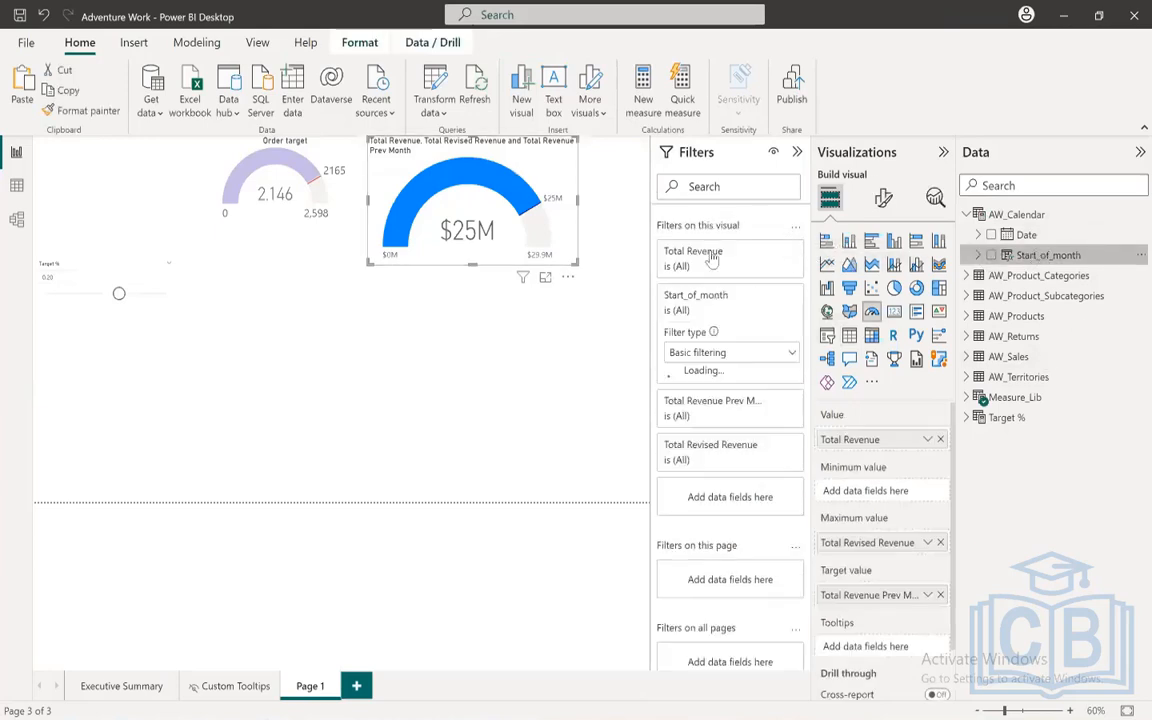
left_click(727, 356)
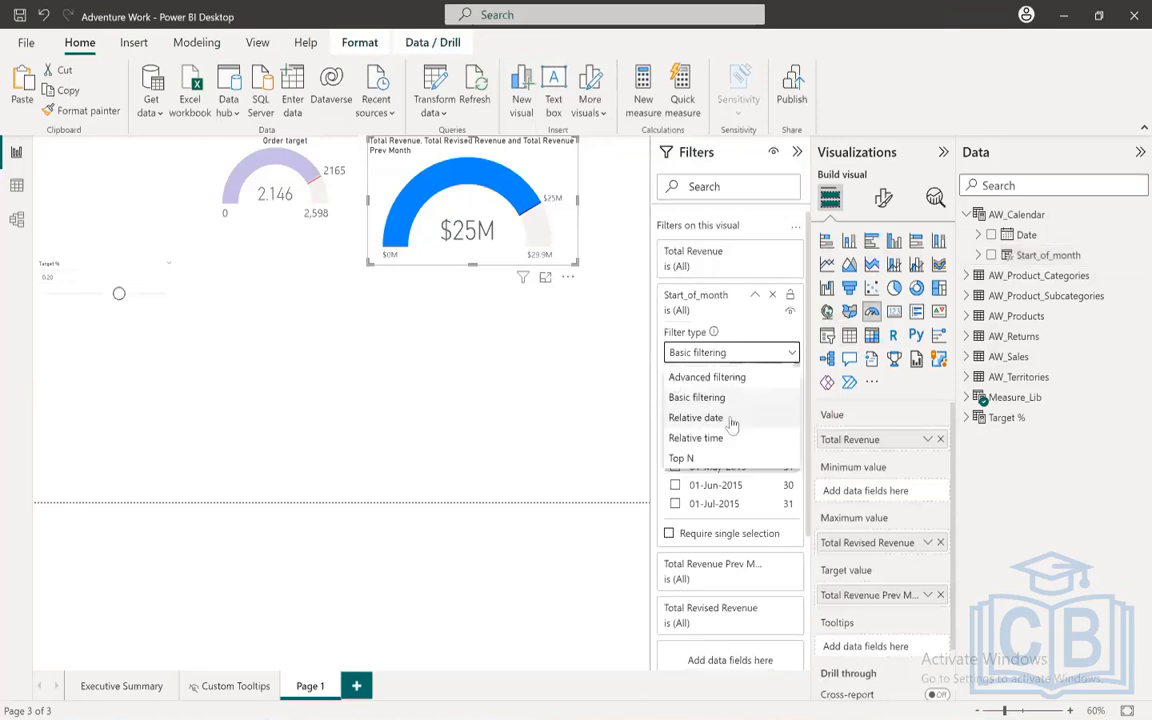
left_click(690, 458)
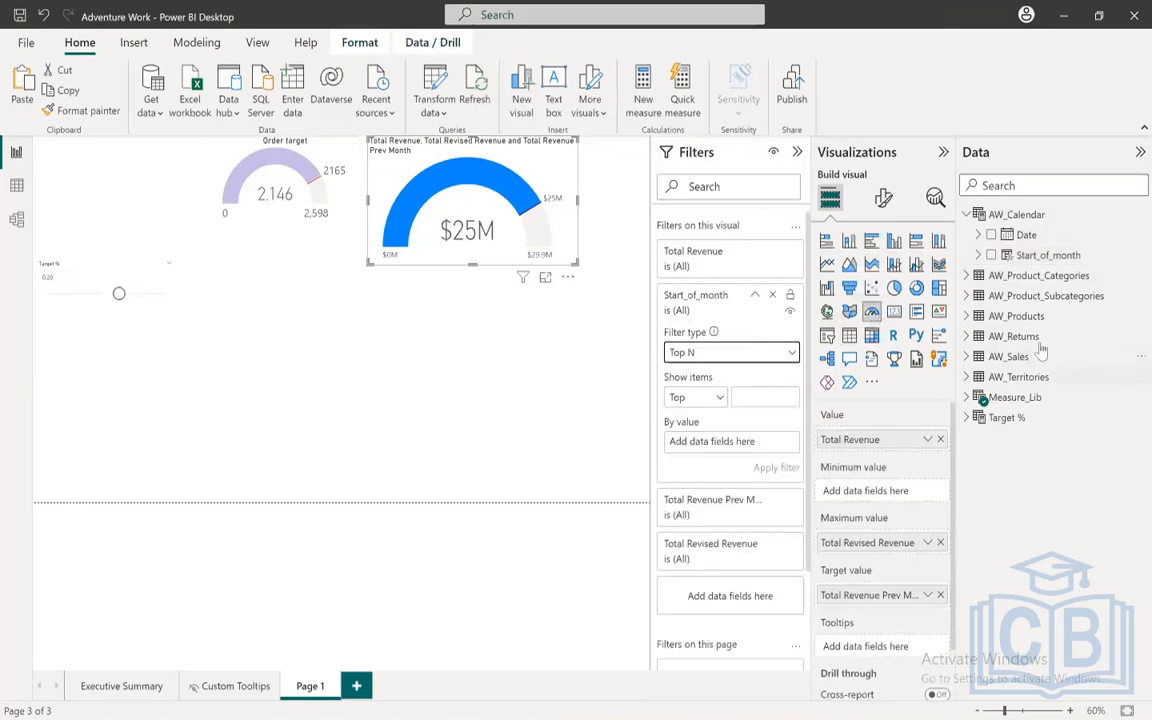
Step: Configure the Start_of_month filter to show the top 1 item by Latest StartofMonth from AW_Sales and apply it
left_click(966, 356)
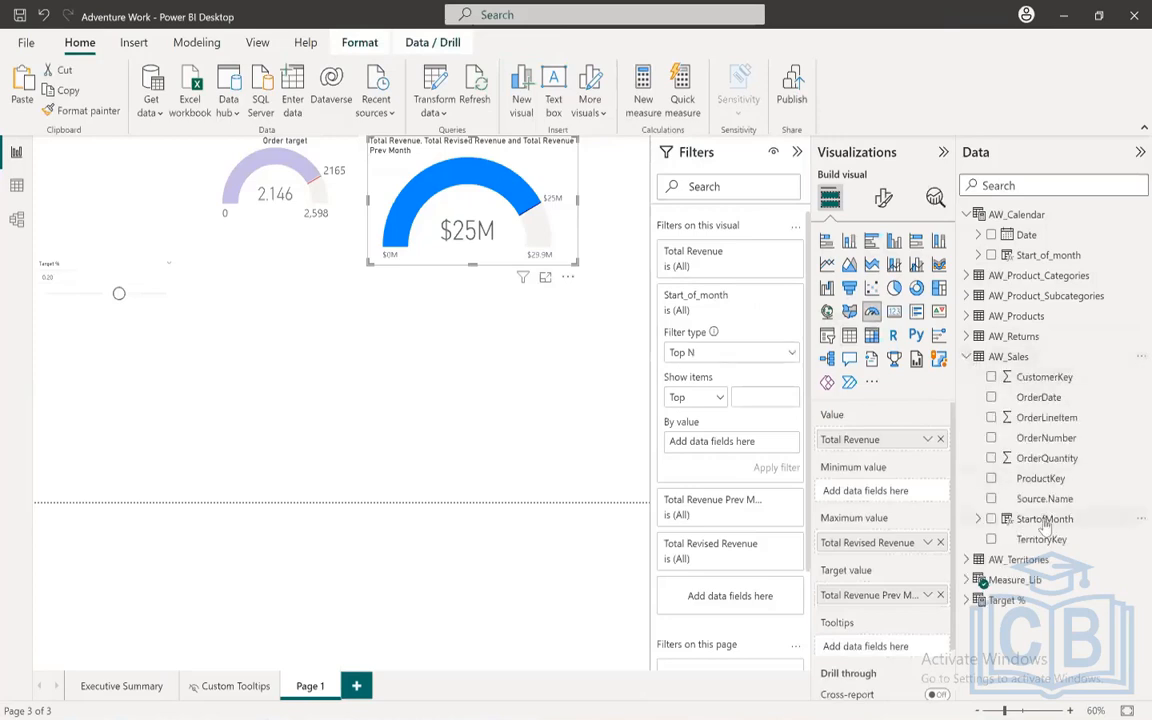
left_click_drag(1041, 518, 716, 435)
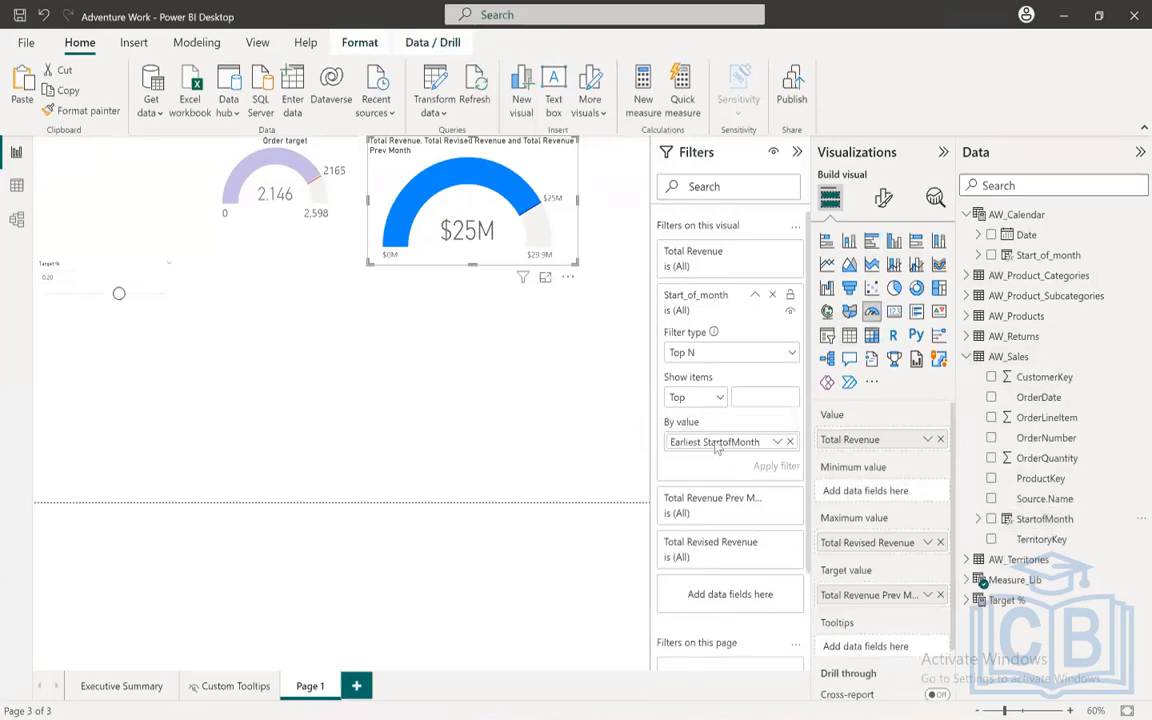
left_click(777, 441)
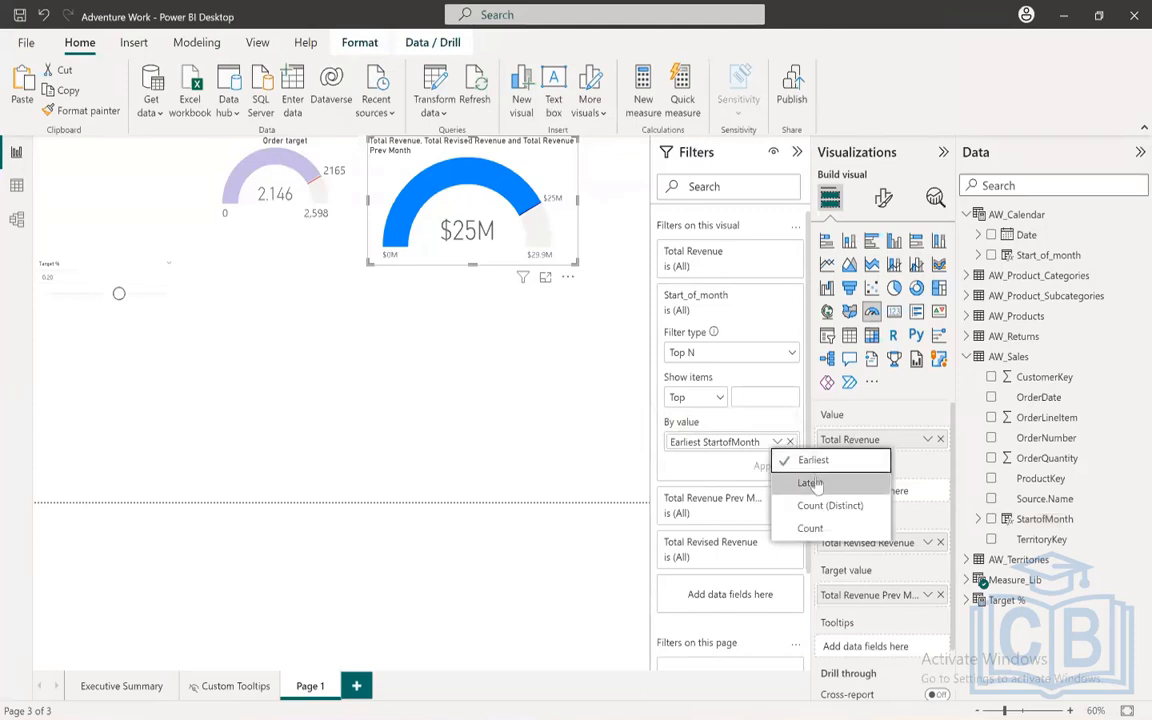
left_click(812, 483)
left_click(752, 397)
type("1")
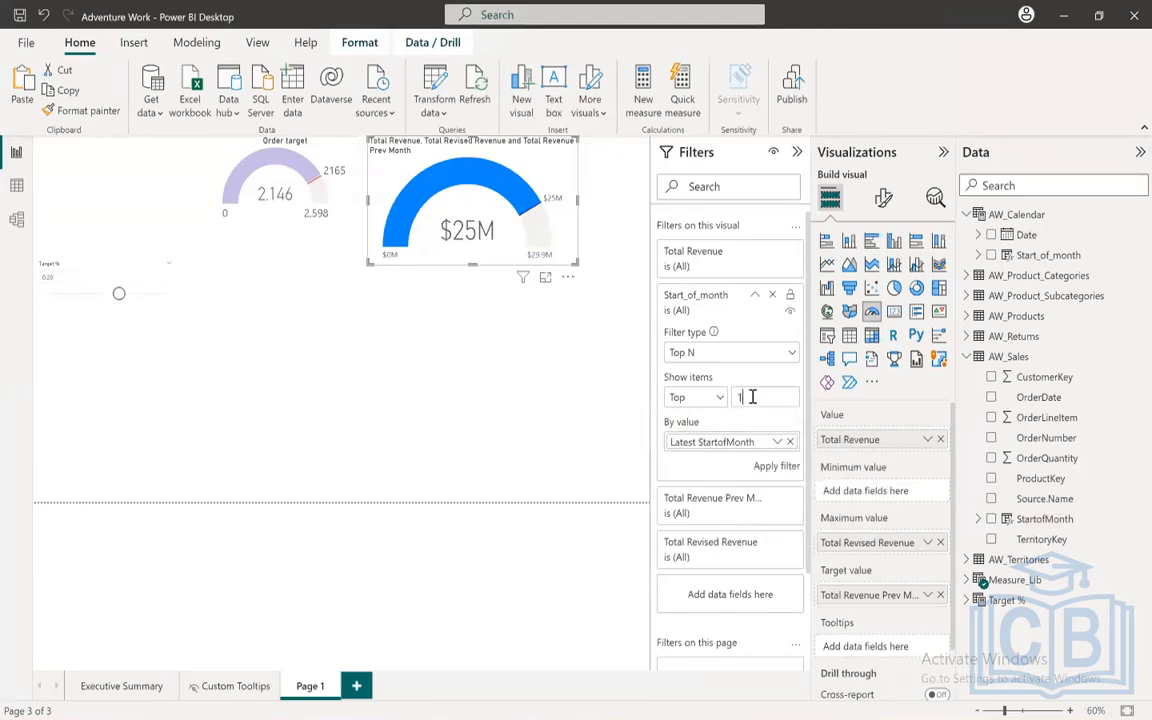
left_click(783, 467)
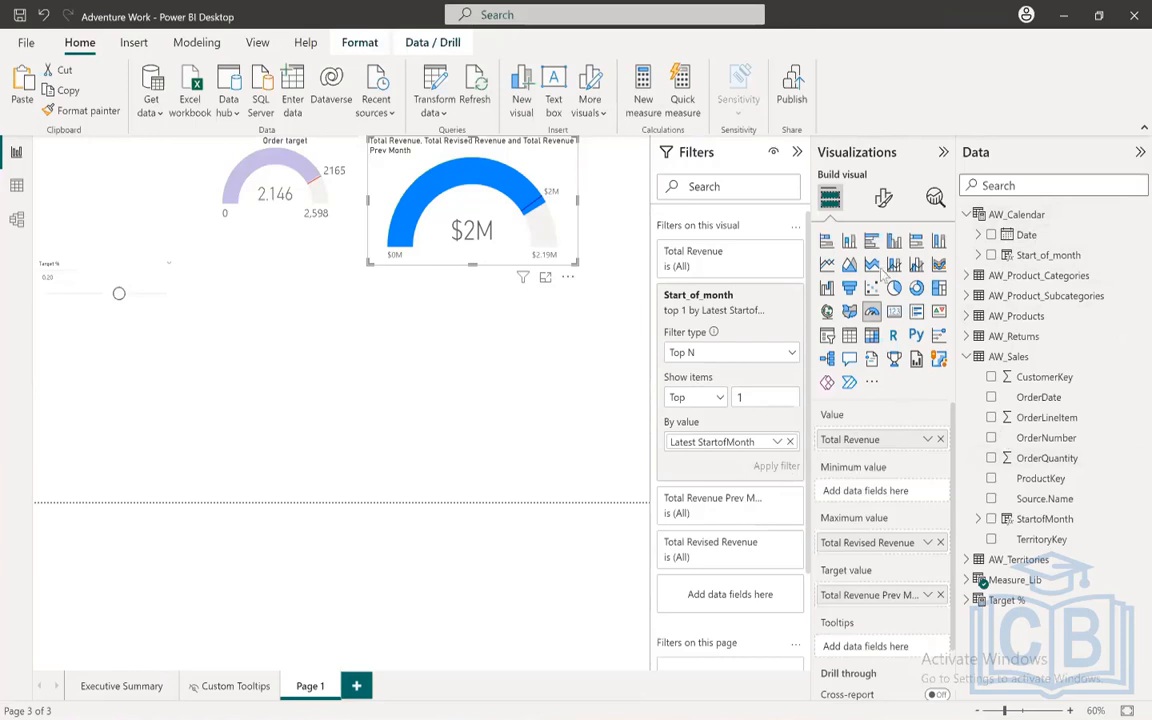
Step: Copy the Order target gauge's formatting onto the revenue gauge with Format painter
left_click(883, 198)
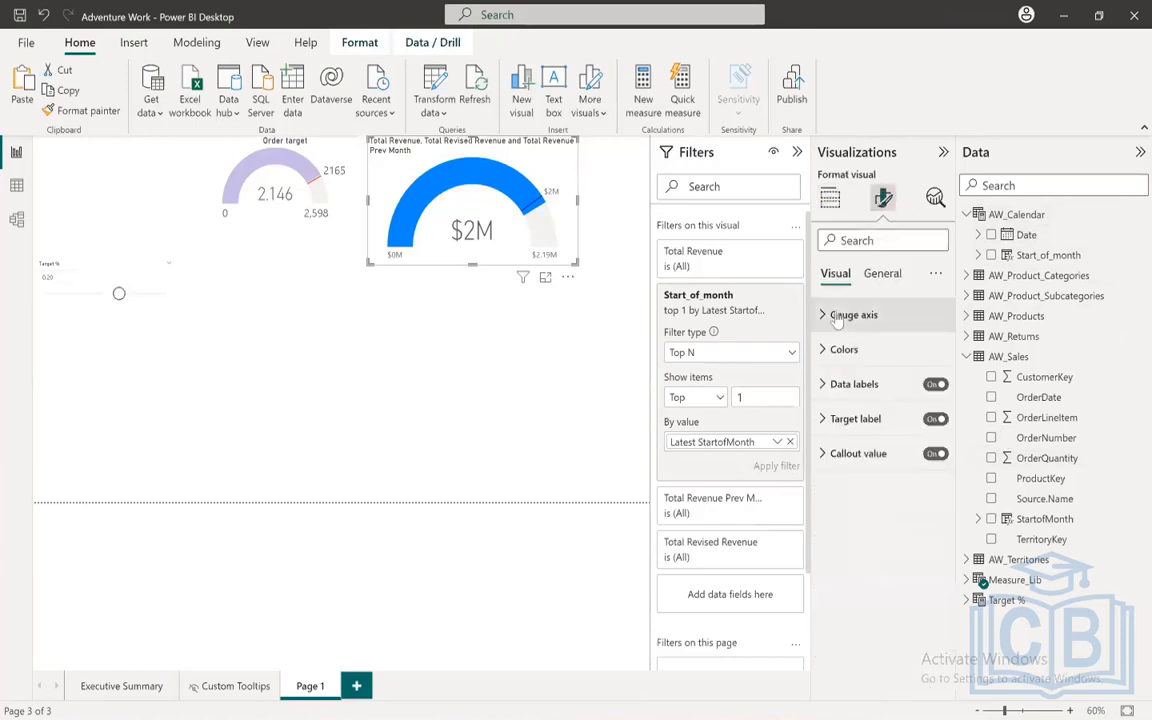
left_click(274, 223)
left_click(88, 110)
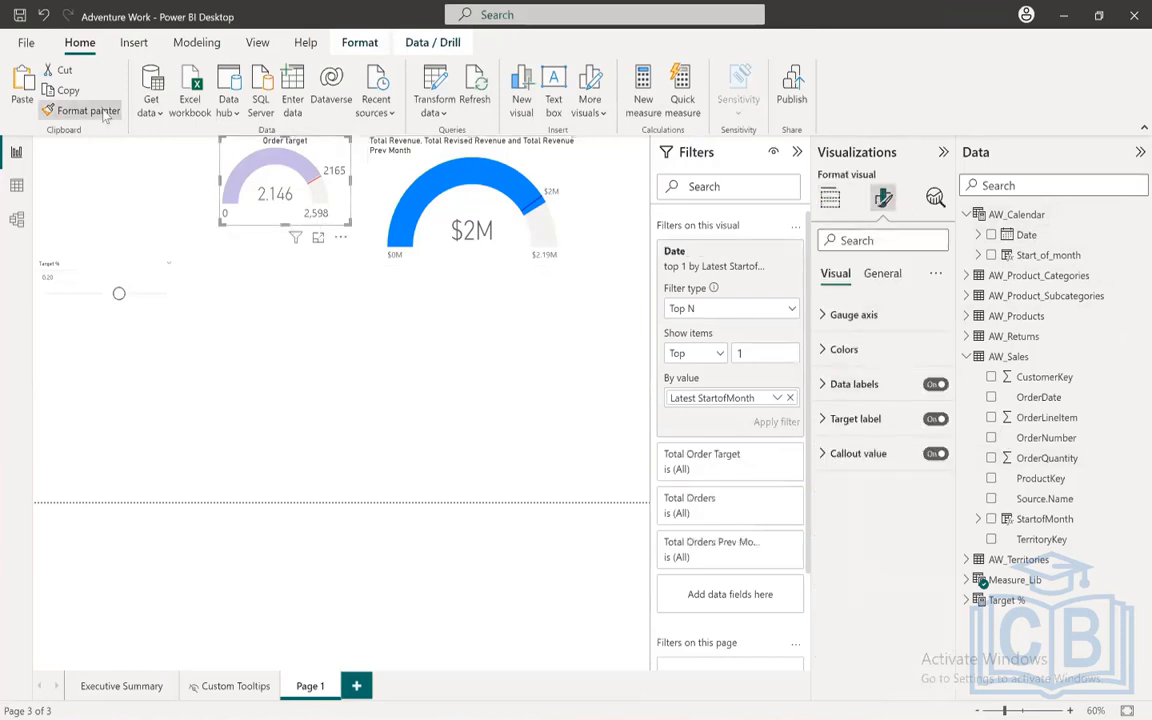
left_click(553, 225)
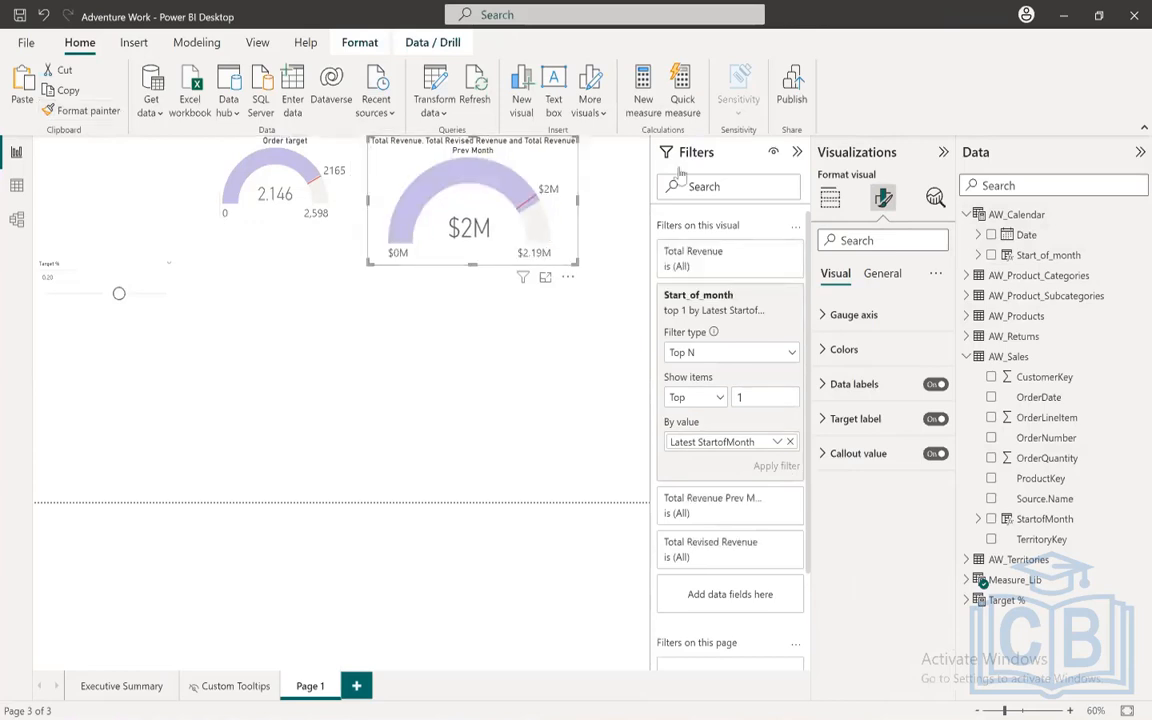
Step: Change the revenue gauge's fill color to a light periwinkle blue
left_click(841, 365)
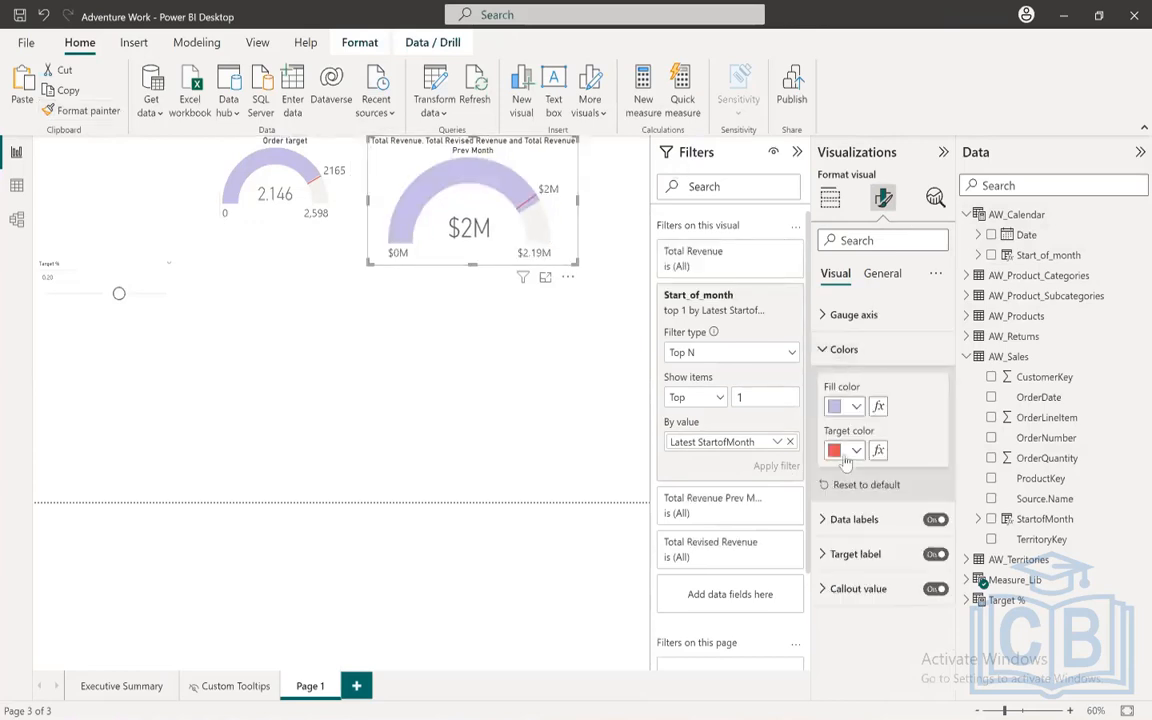
left_click(856, 406)
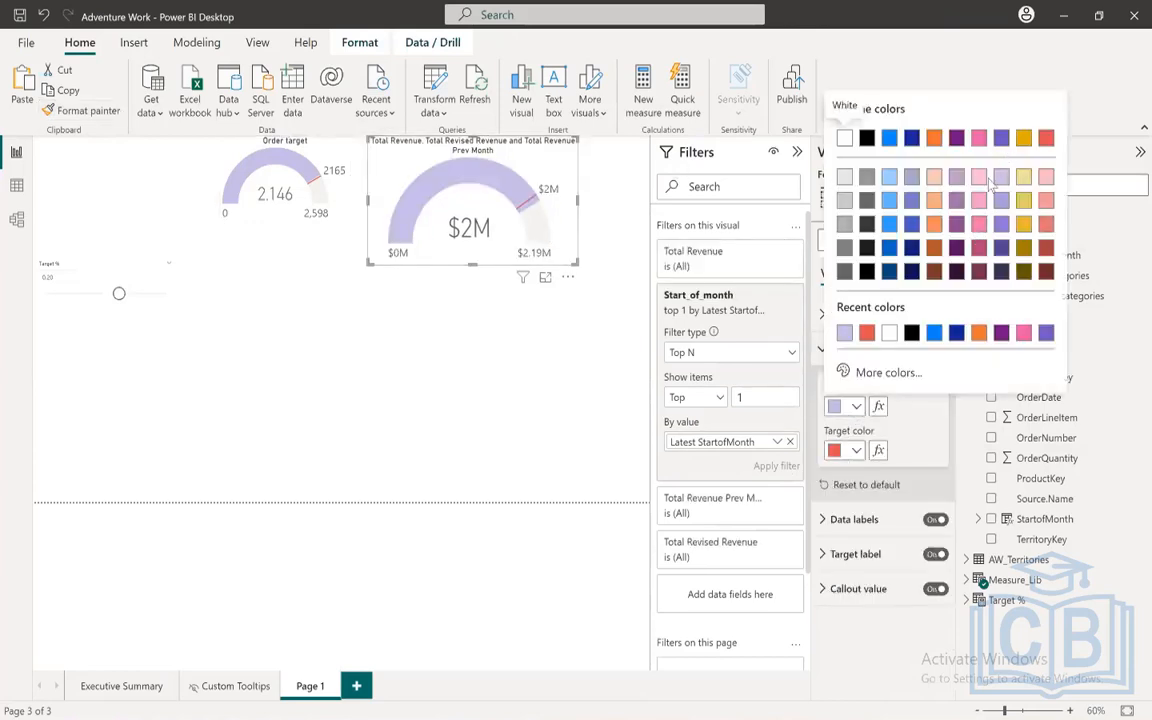
left_click(824, 167)
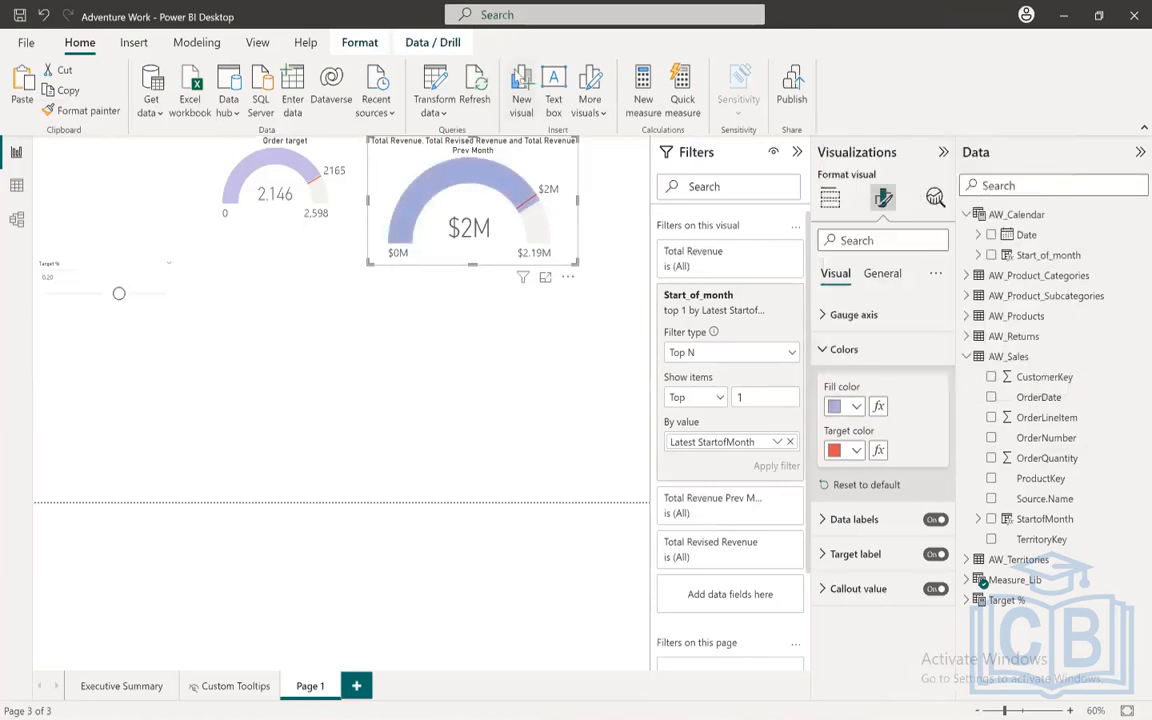
left_click(820, 351)
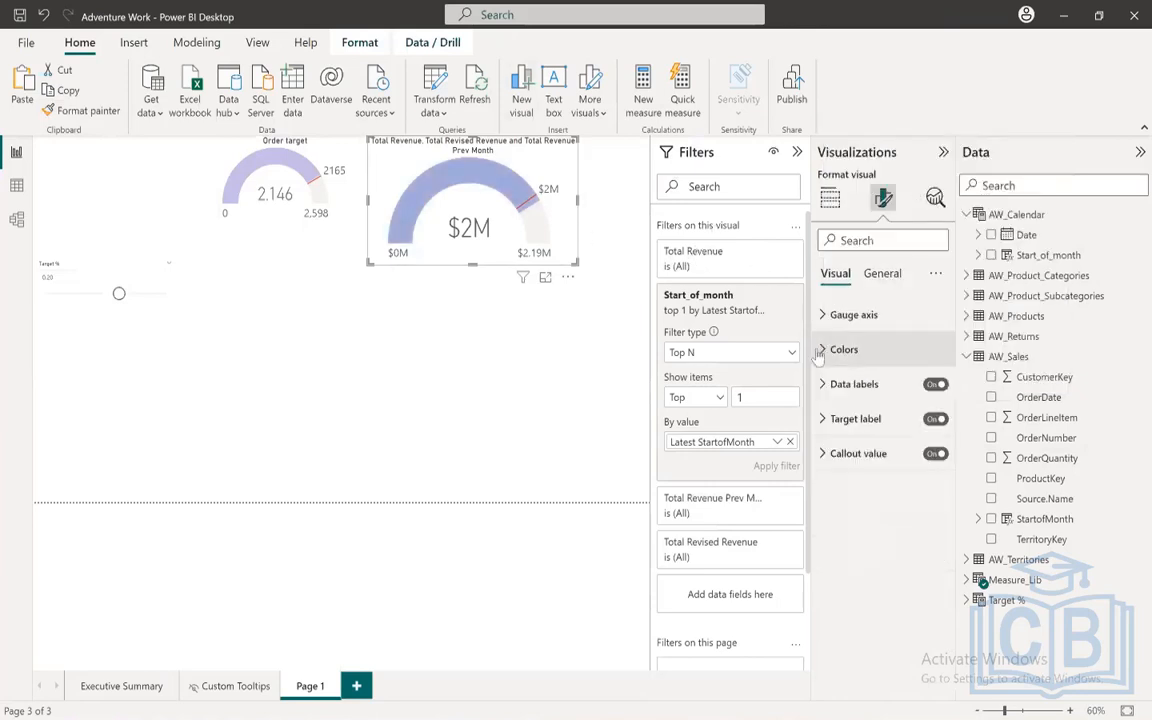
Step: Match the revenue gauge's size to the Order target gauge by setting its height to 178 and width to 274
left_click(281, 131)
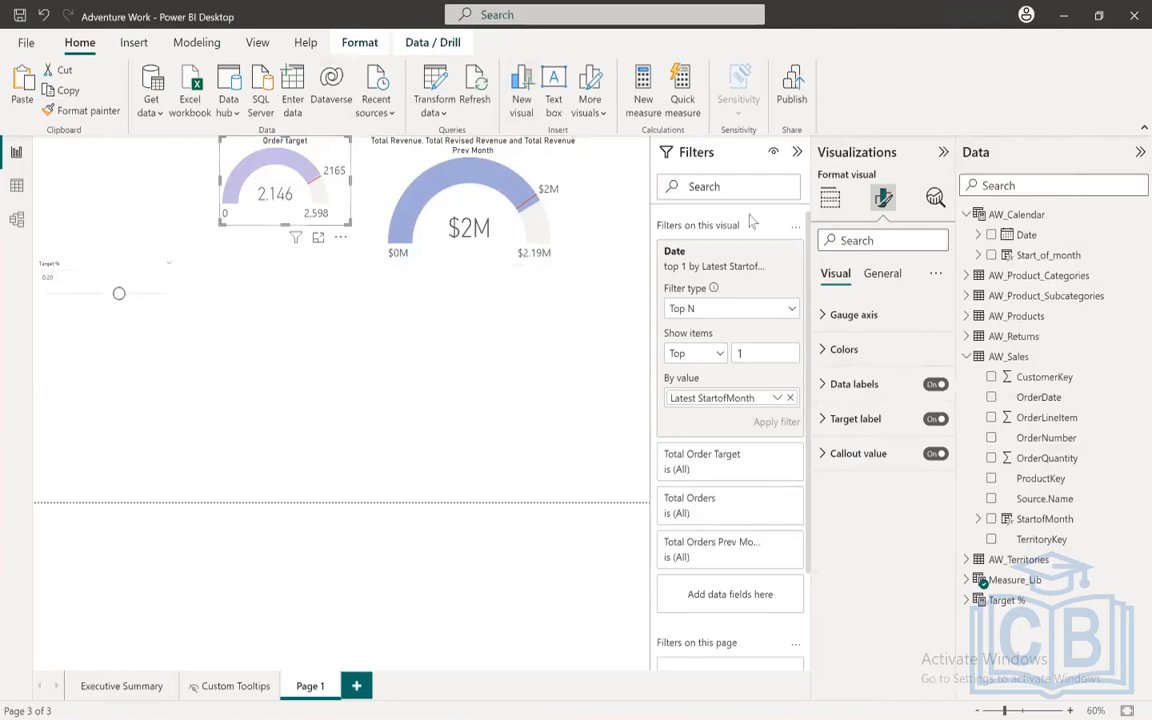
left_click(882, 273)
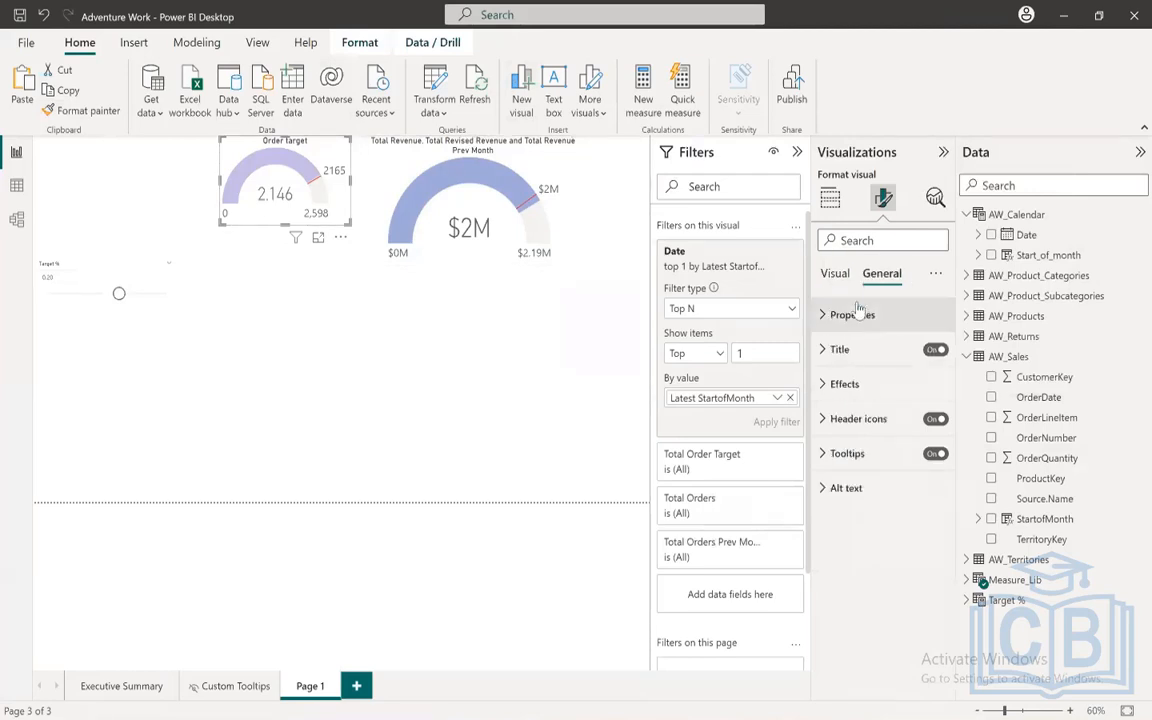
left_click(853, 316)
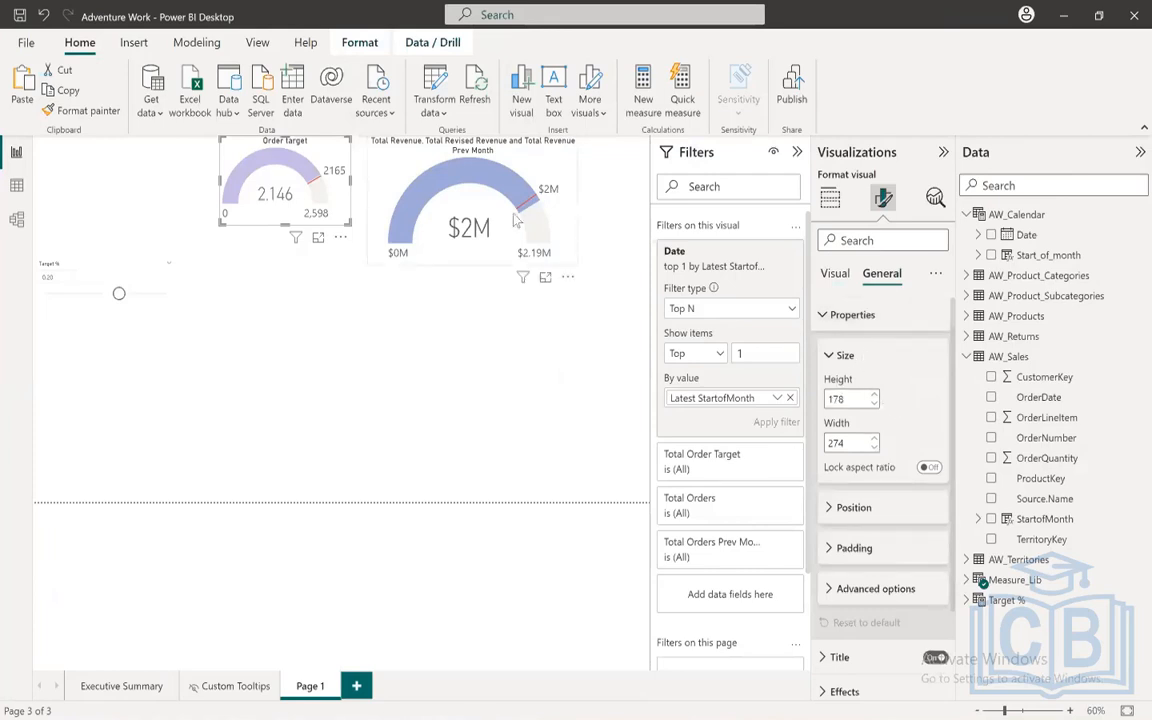
left_click(531, 170)
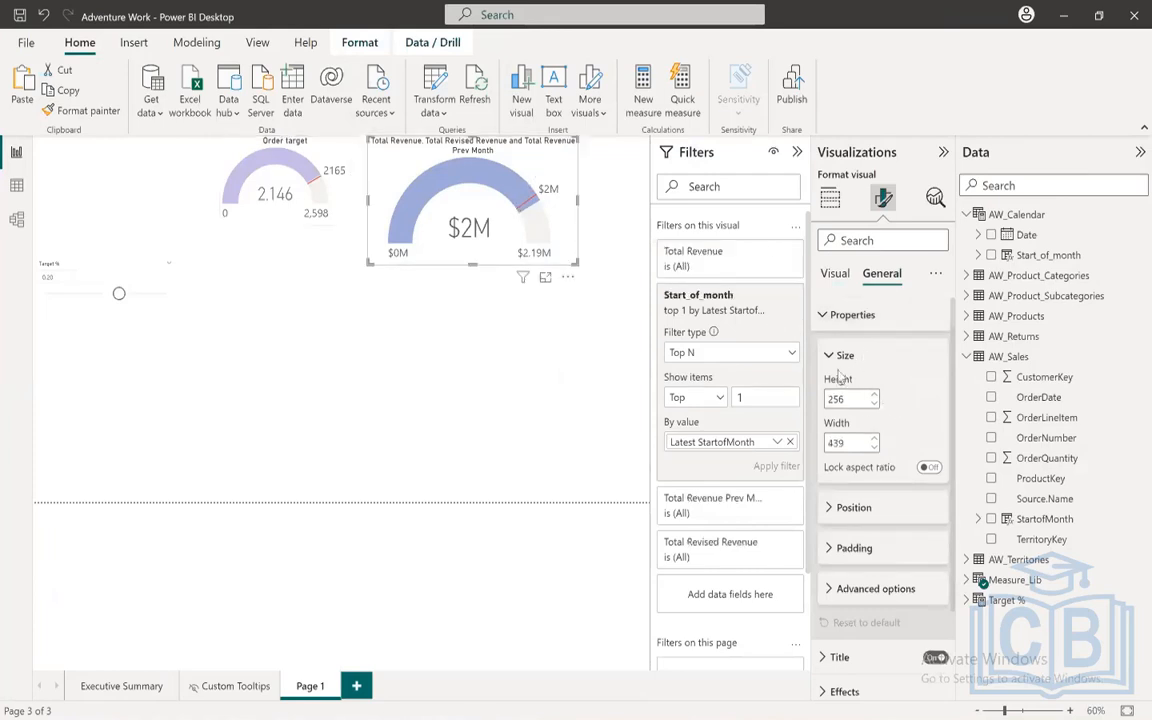
double_click(862, 400)
type("178")
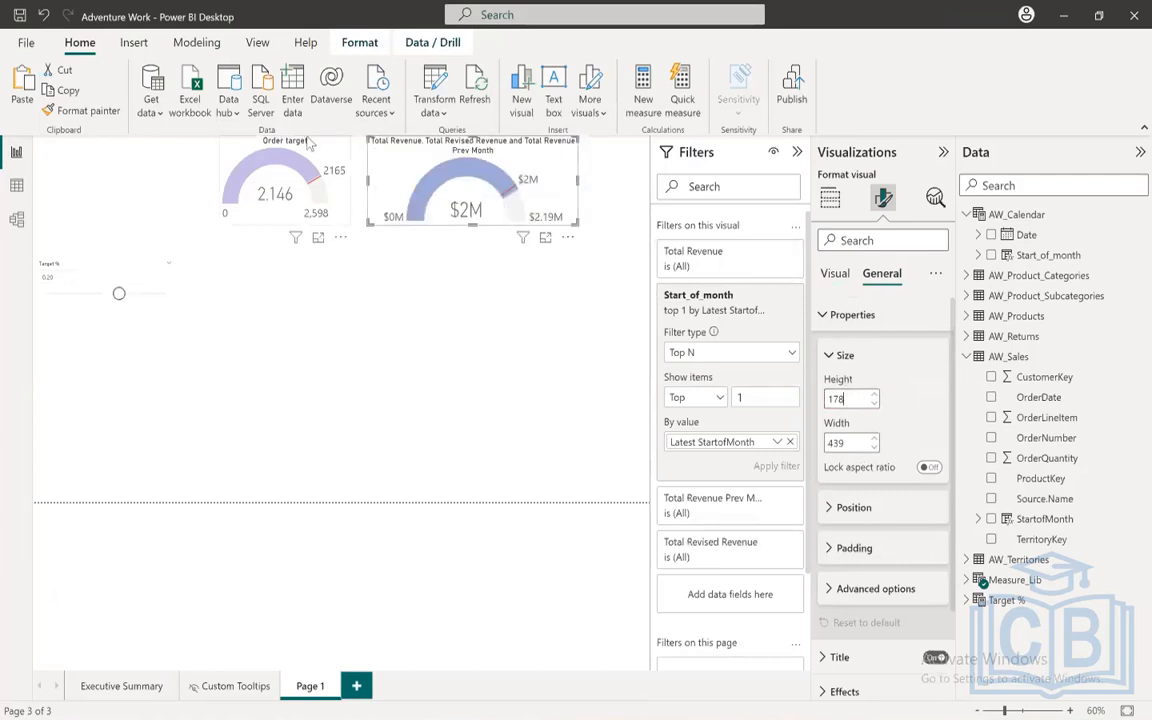
left_click(310, 143)
left_click(505, 147)
double_click(845, 446)
type("274")
key("Return")
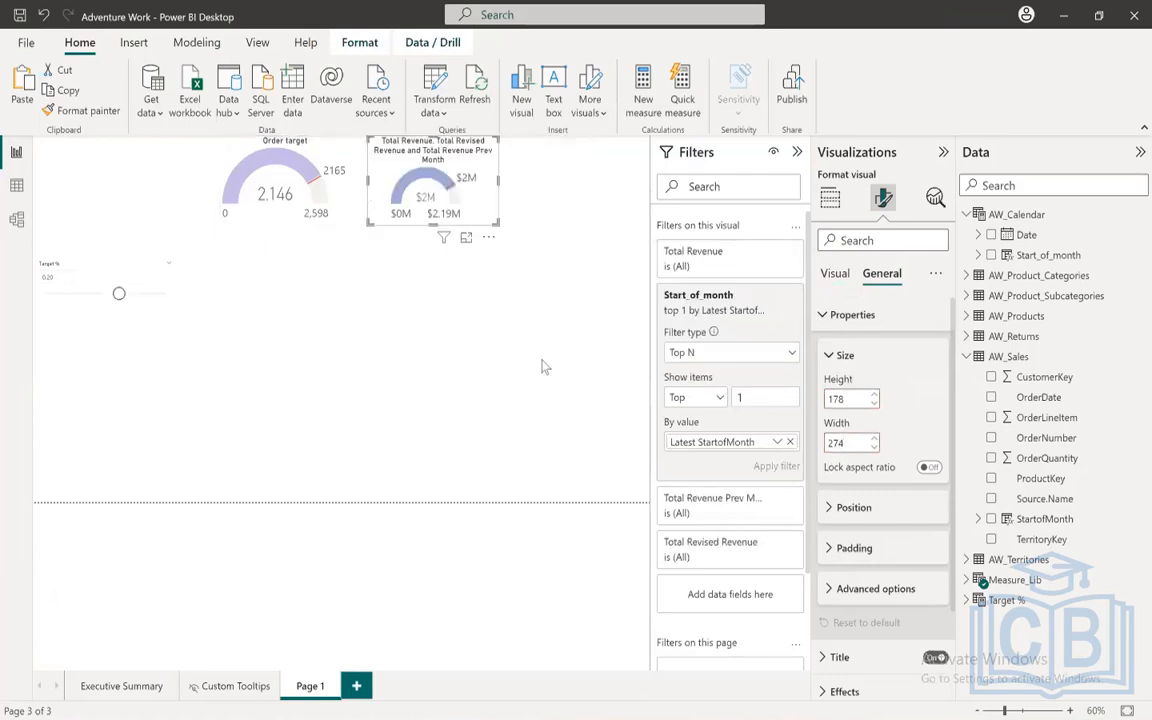
left_click(542, 367)
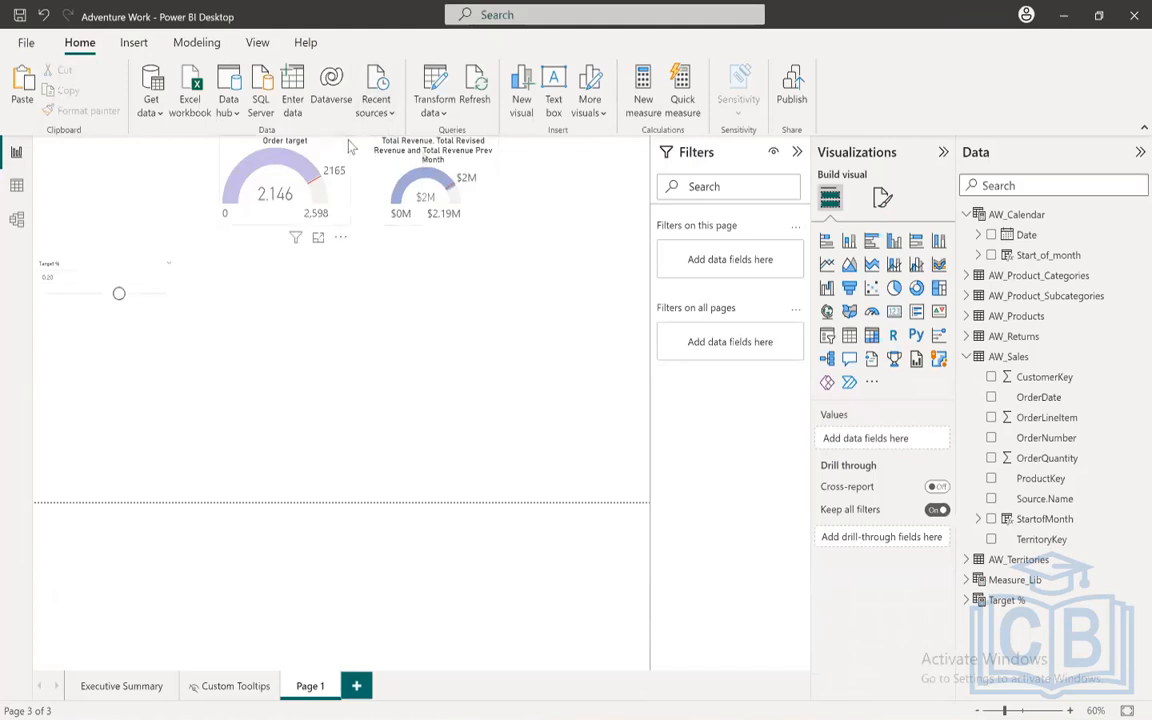
Step: Set the revenue gauge's title text to "Revenue Target"
left_click(386, 140)
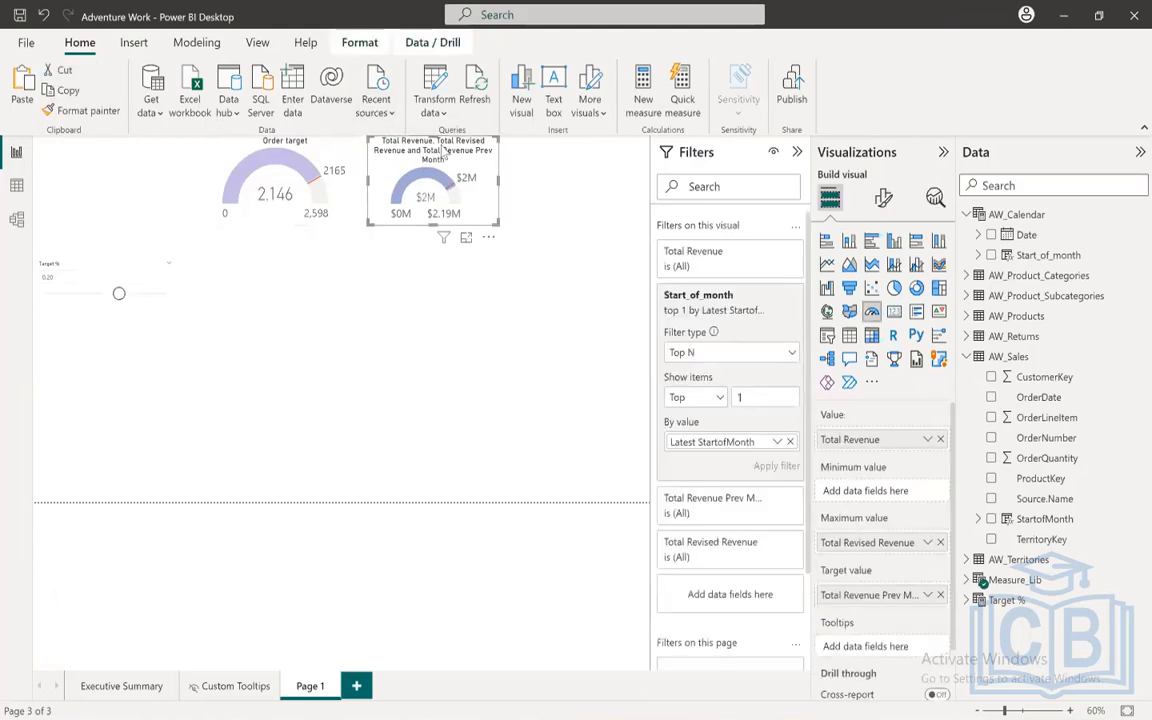
left_click(881, 199)
left_click(881, 273)
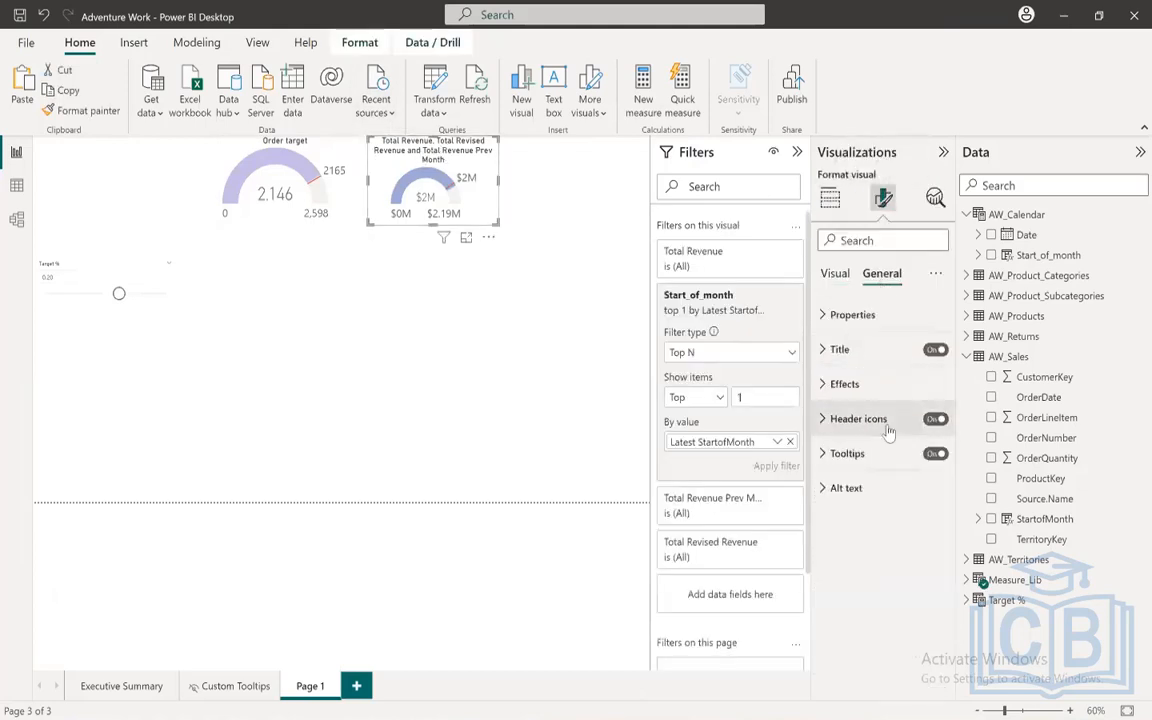
left_click(841, 349)
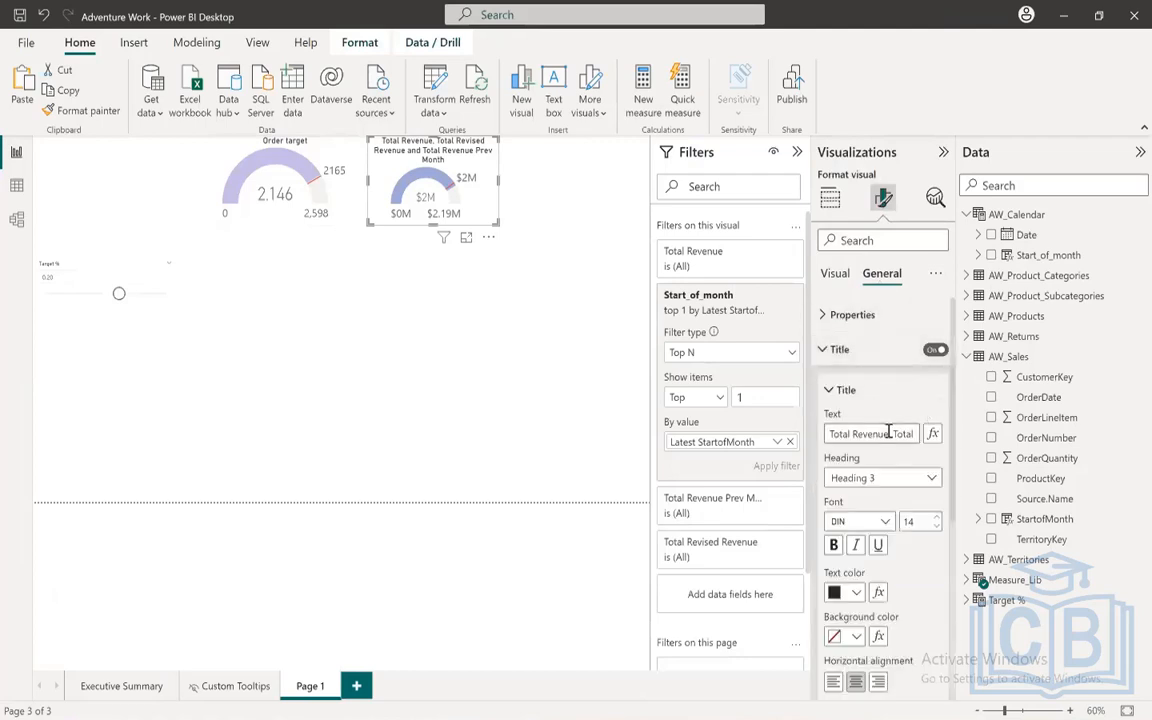
triple_click(888, 432)
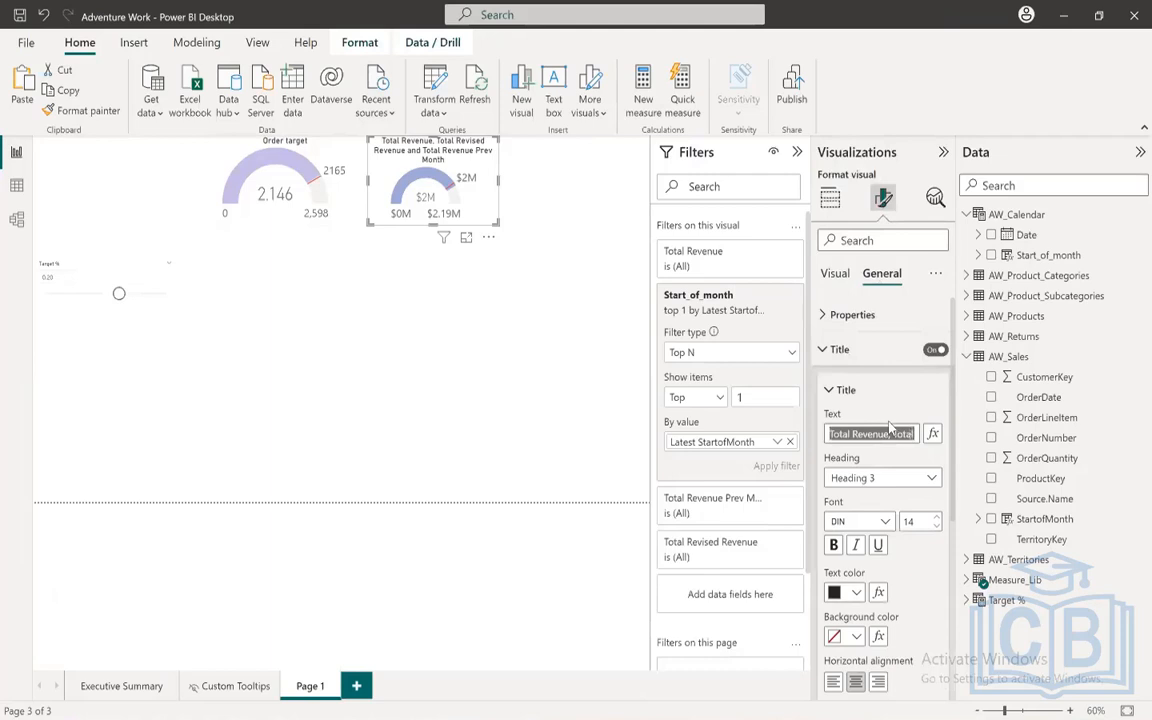
type("Revenue Target")
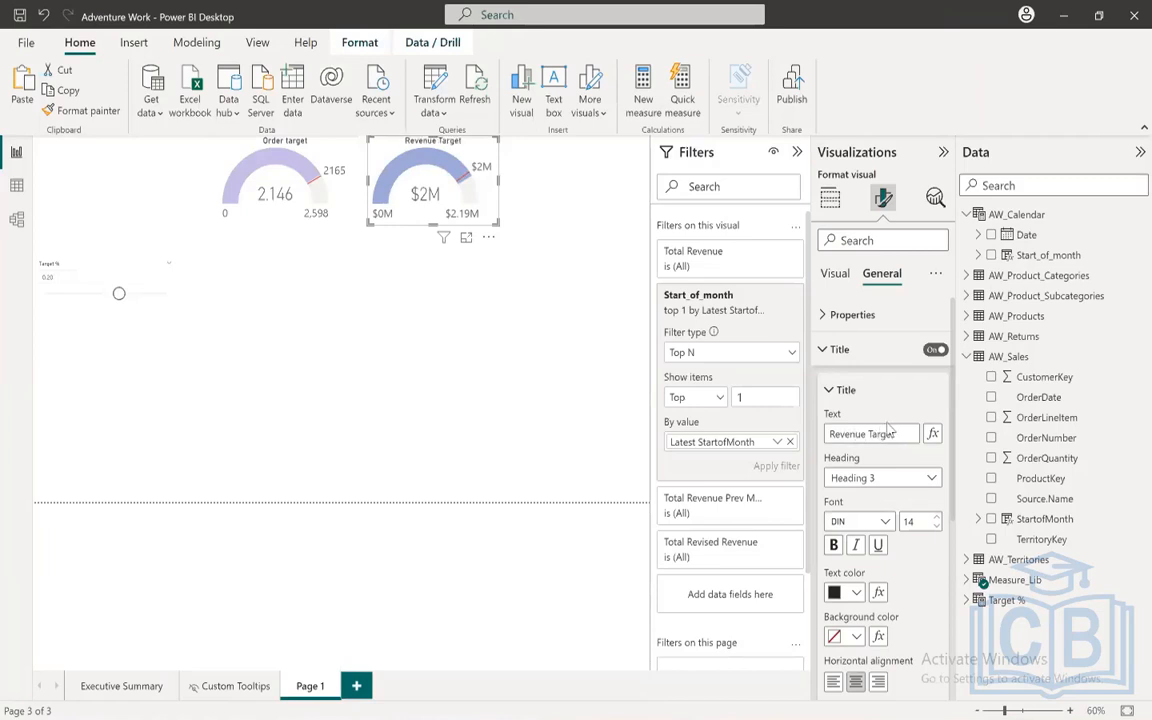
left_click(420, 320)
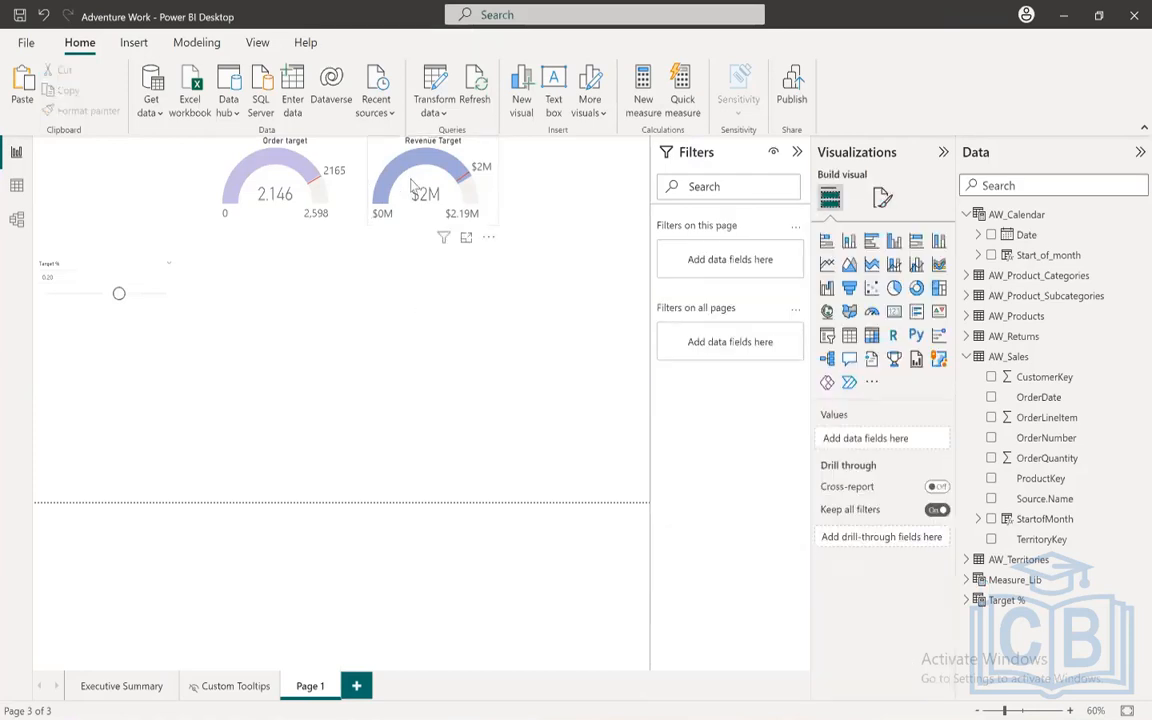
Step: Examine the formulas of the Total Revised Revenue and Revised Price measures, including how Revised Price uses Target % Value
left_click(966, 579)
scroll(1020, 566, "down", 5)
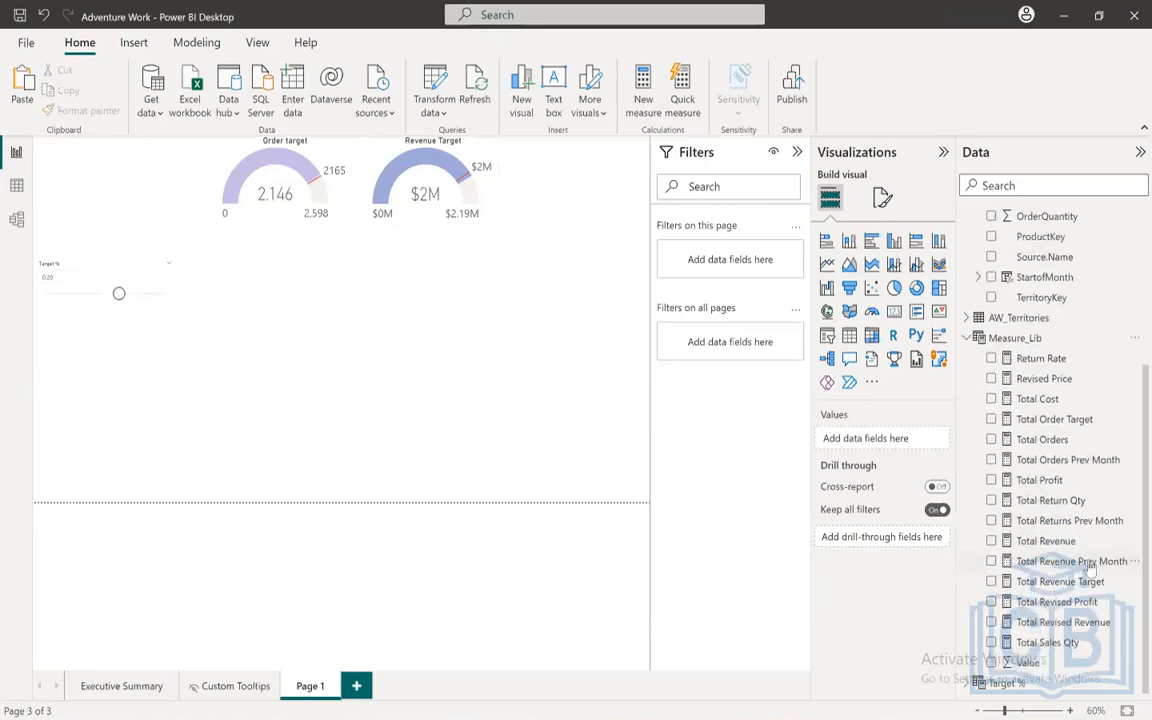
left_click(1060, 624)
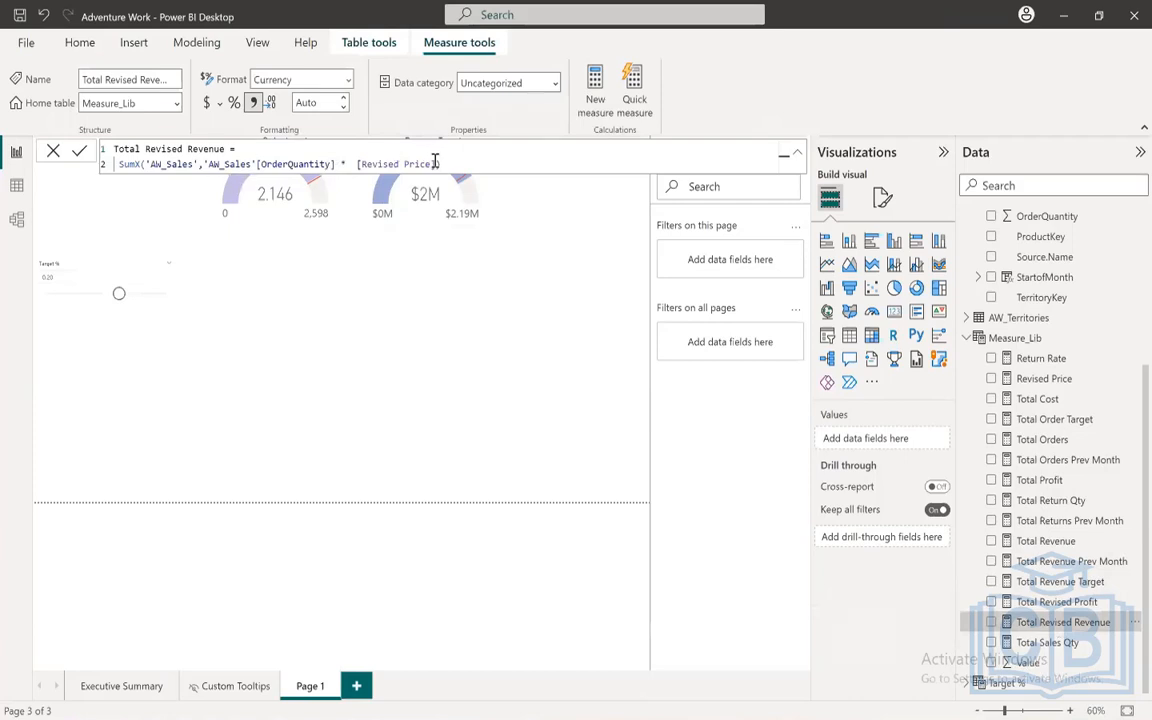
left_click_drag(436, 163, 356, 166)
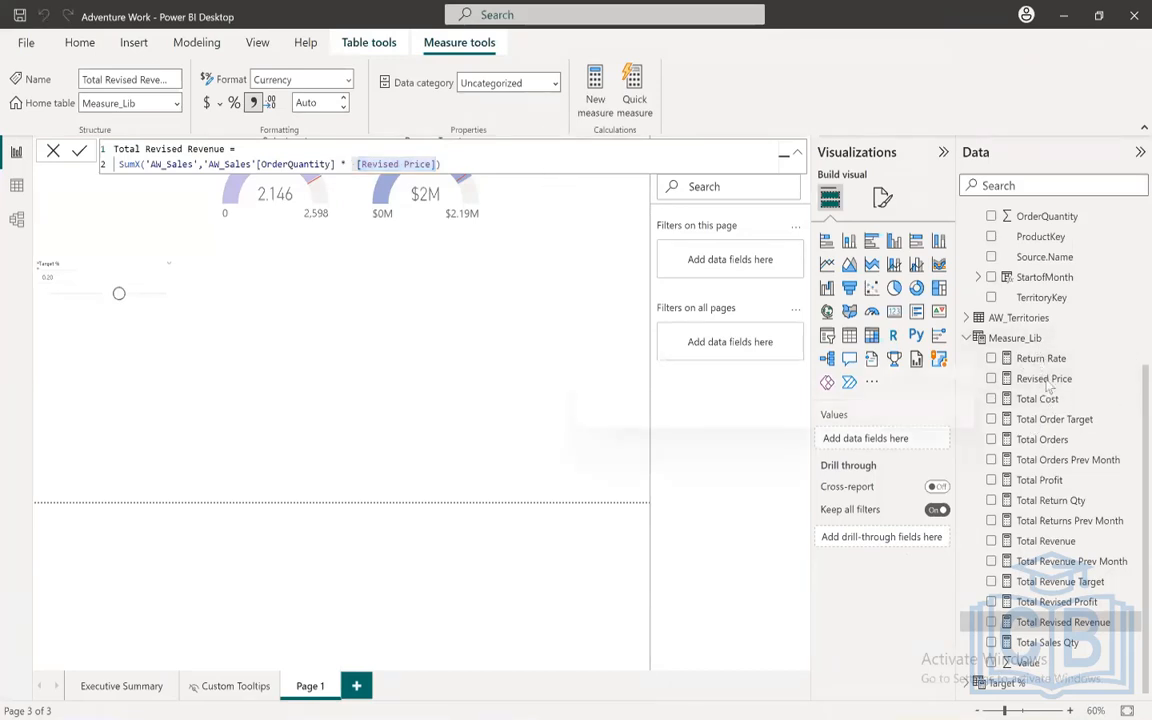
left_click(1045, 381)
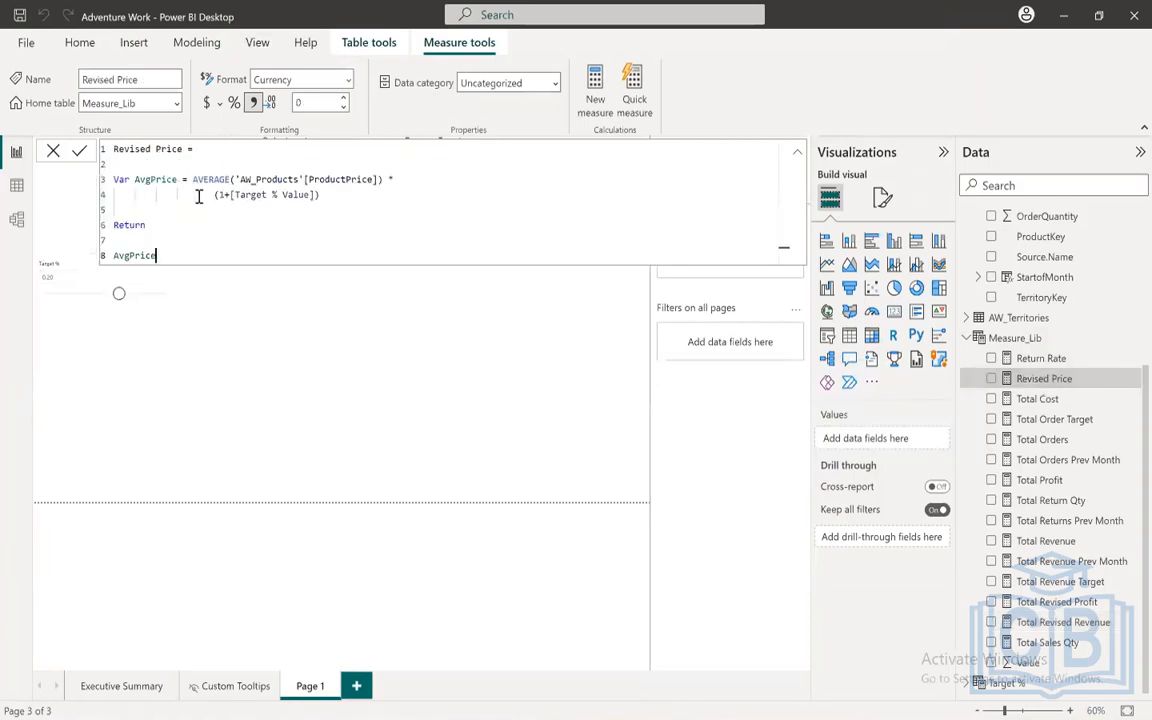
left_click(322, 195)
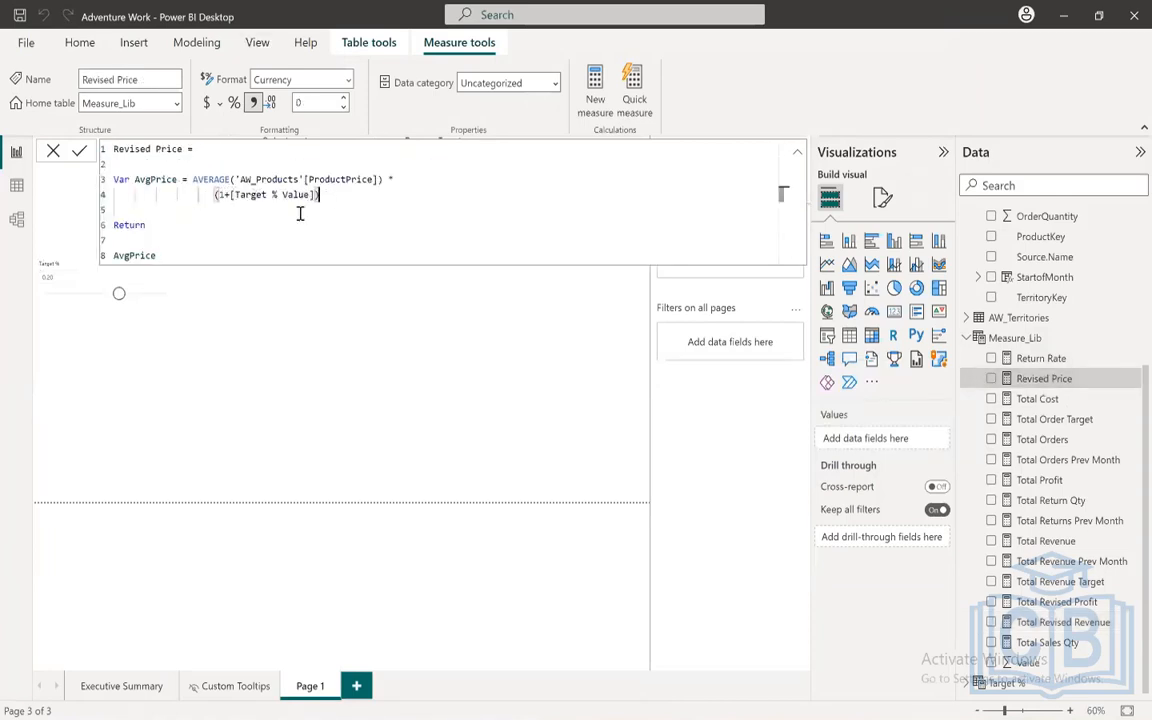
left_click(387, 210)
scroll(387, 210, "up", 5)
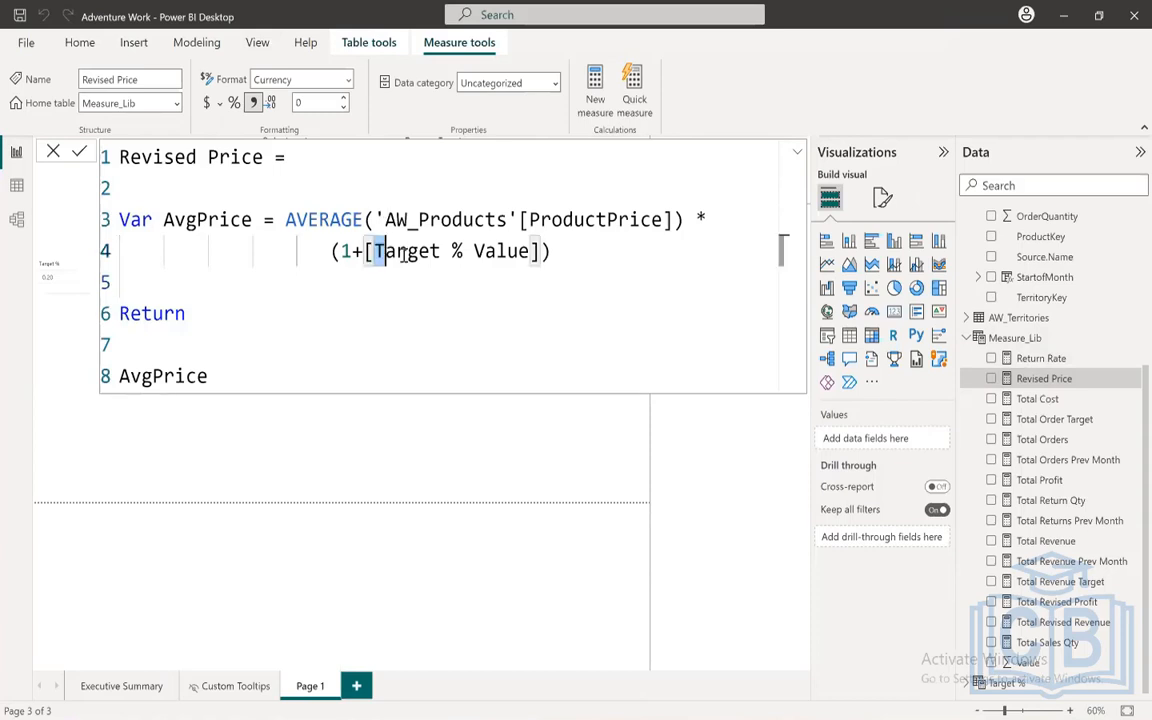
left_click_drag(375, 251, 531, 254)
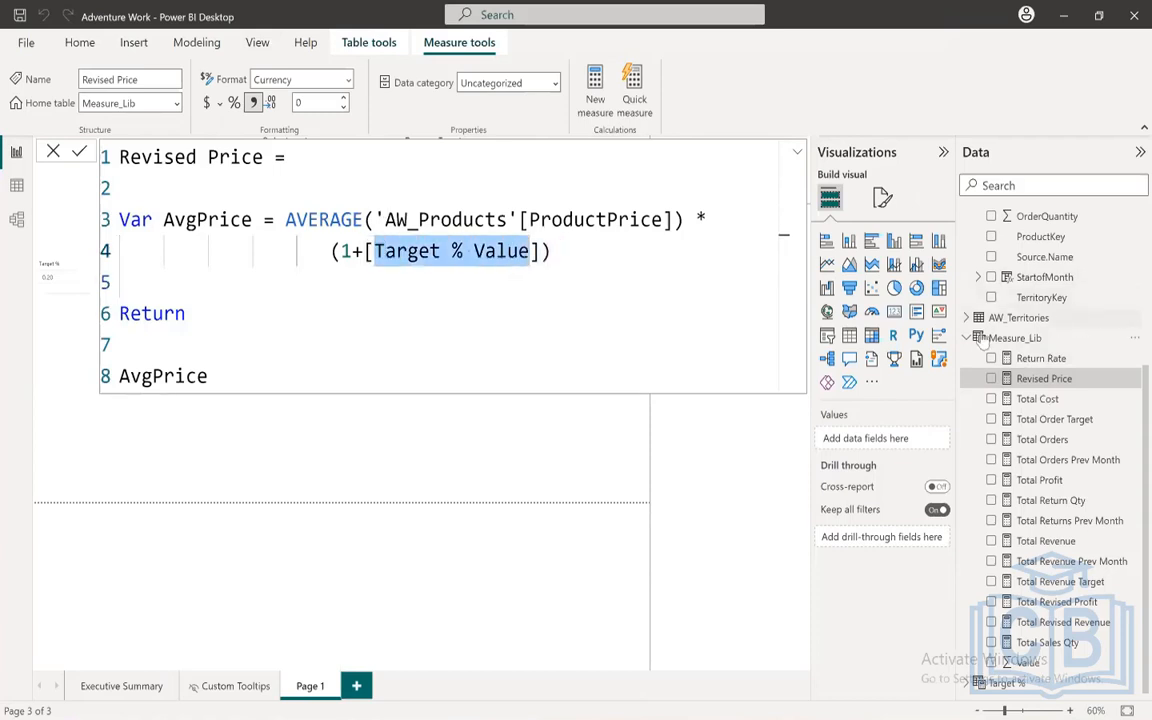
Step: Examine the Target % table's definition and the formula of its Target % Value measure, then close the formula without changes
left_click(1012, 338)
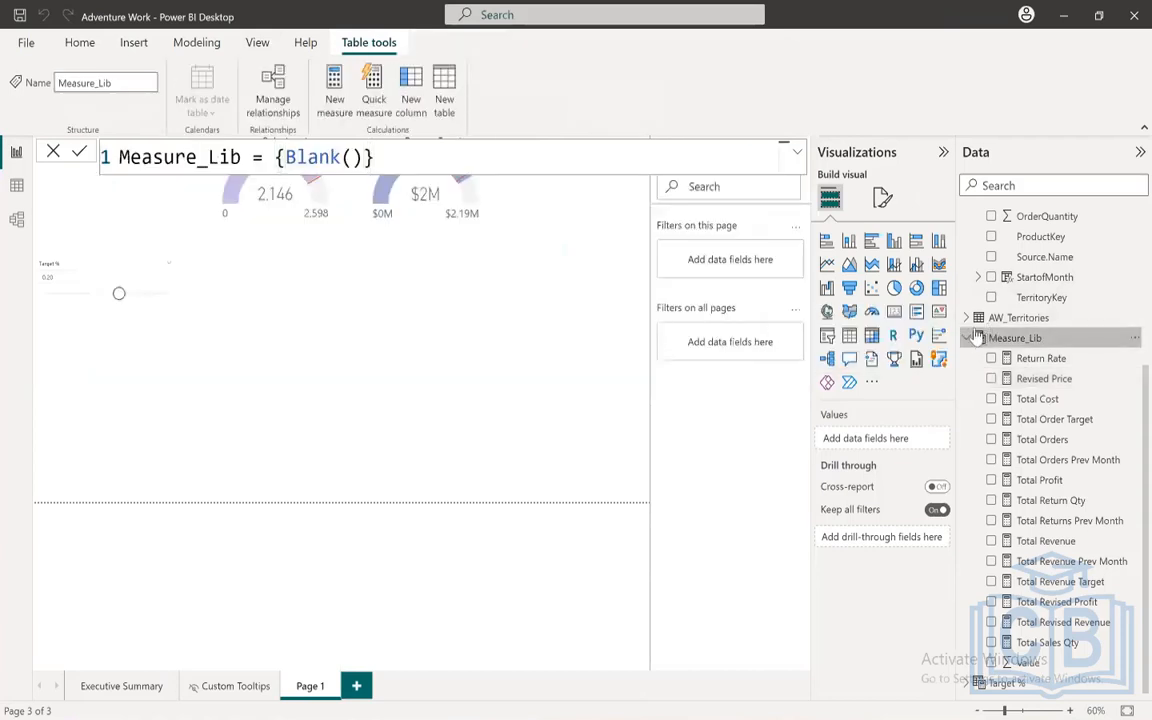
left_click(970, 339)
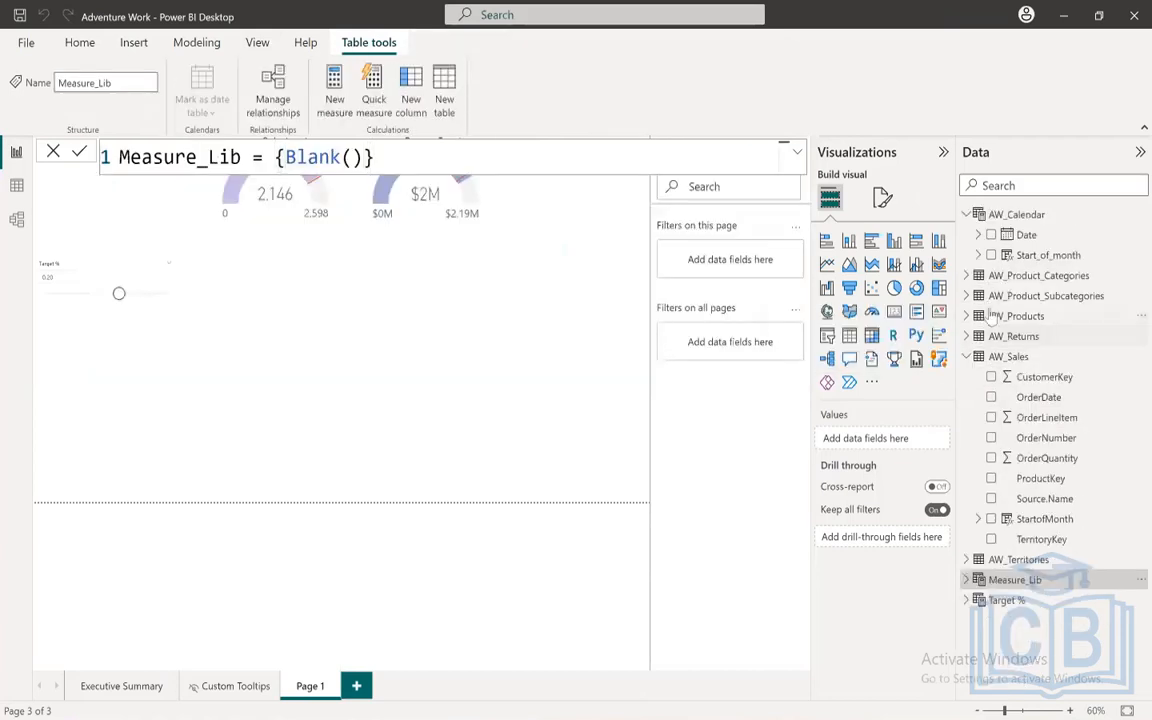
left_click(967, 215)
left_click(967, 316)
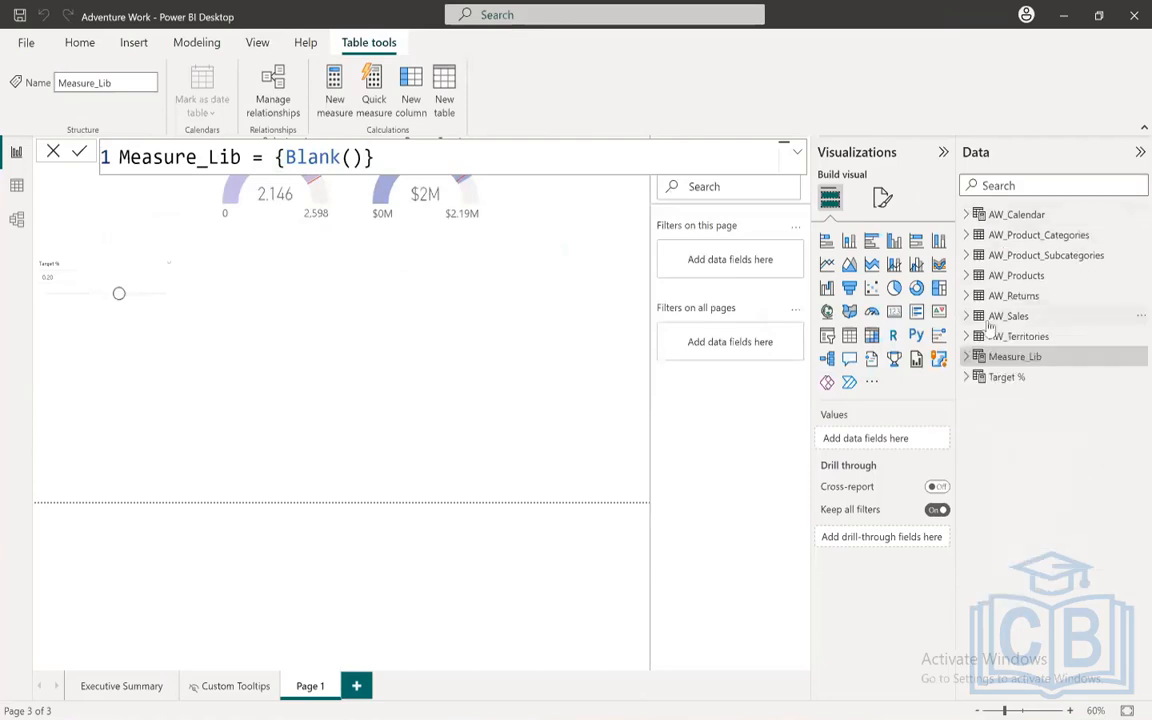
left_click(1004, 377)
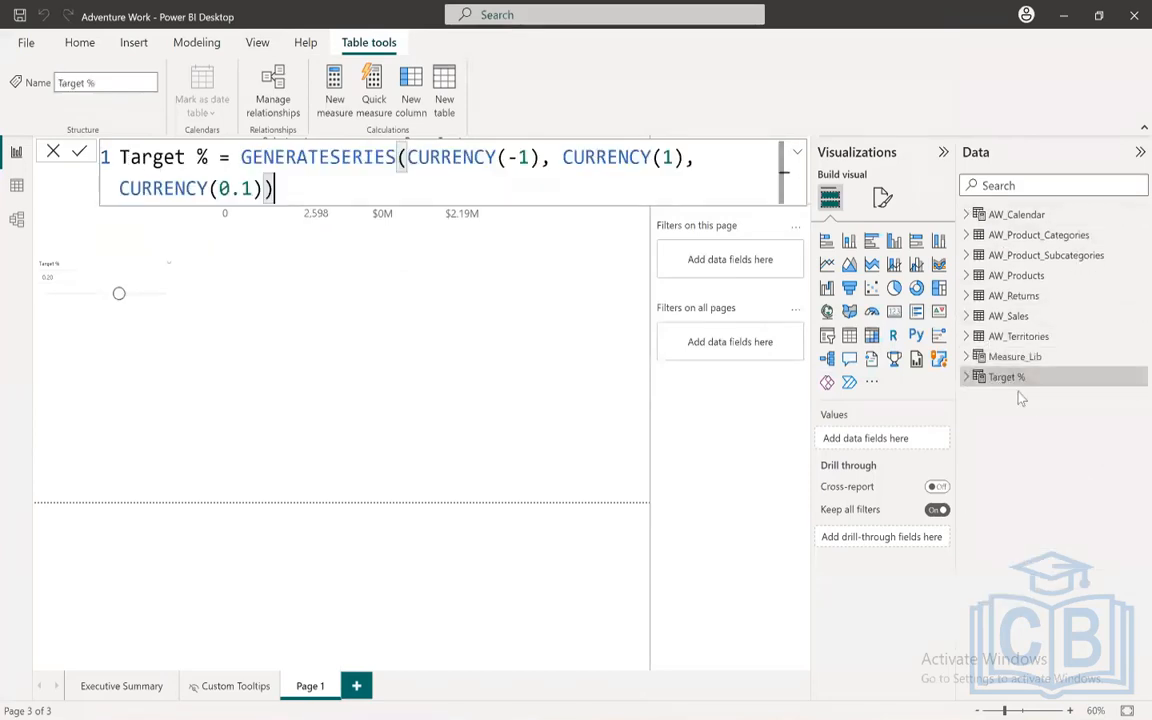
left_click(966, 378)
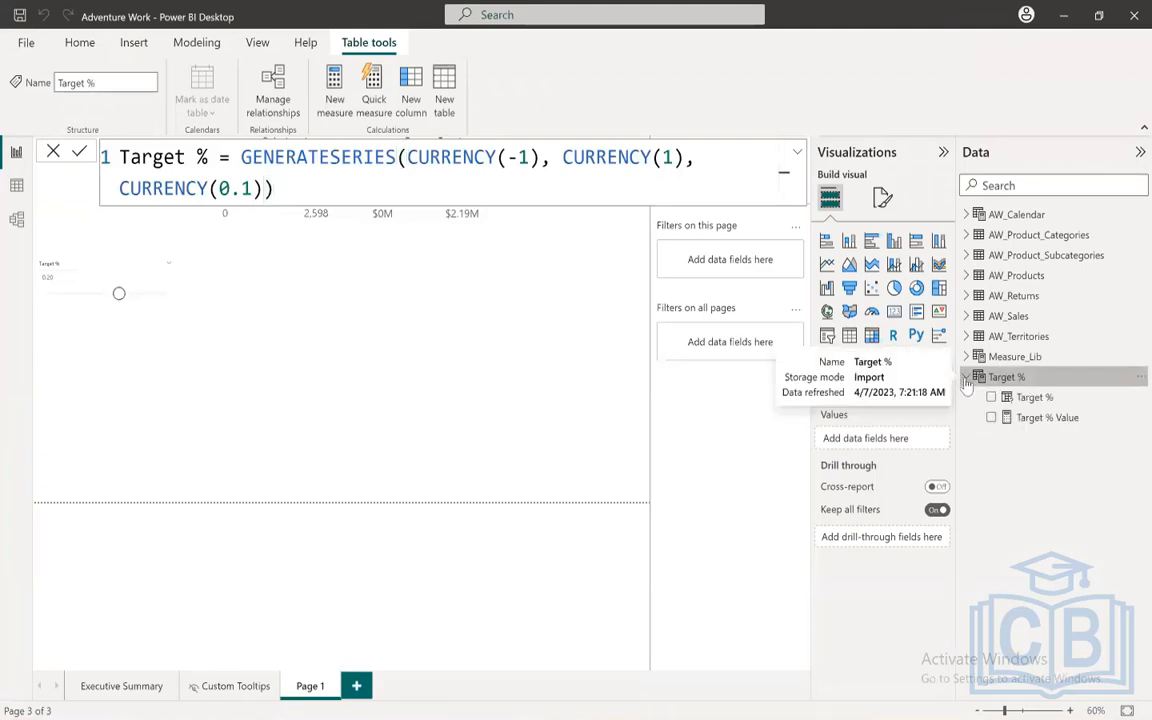
left_click(1040, 418)
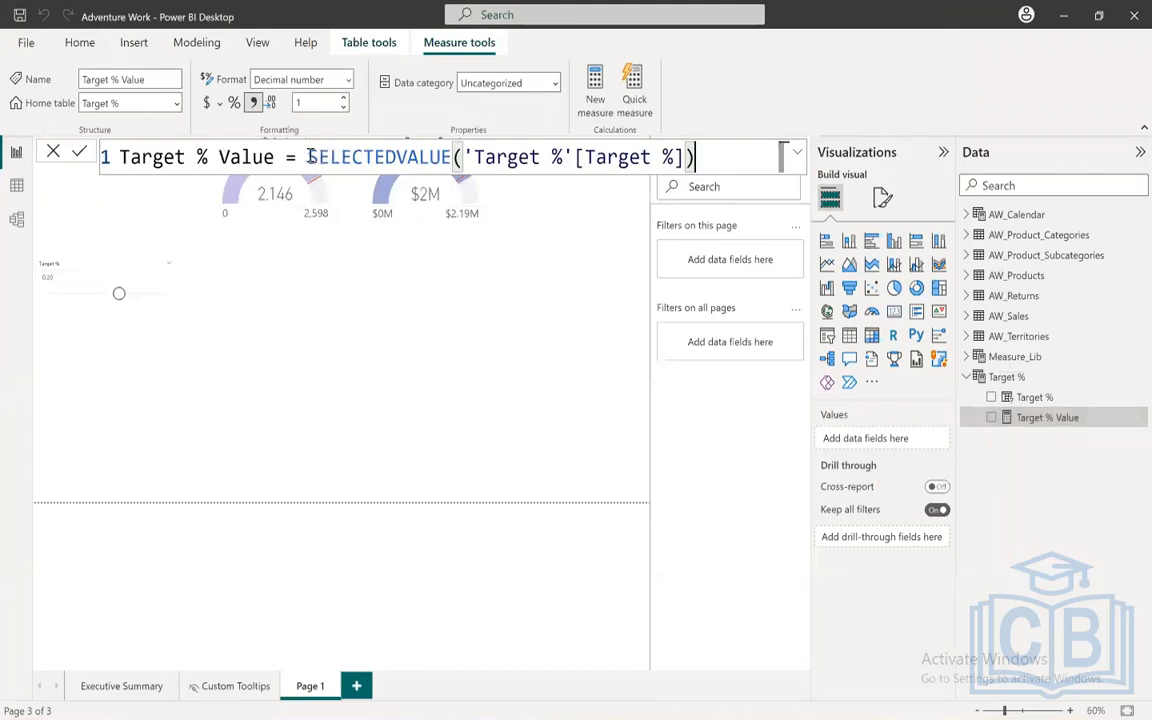
left_click_drag(311, 157, 723, 163)
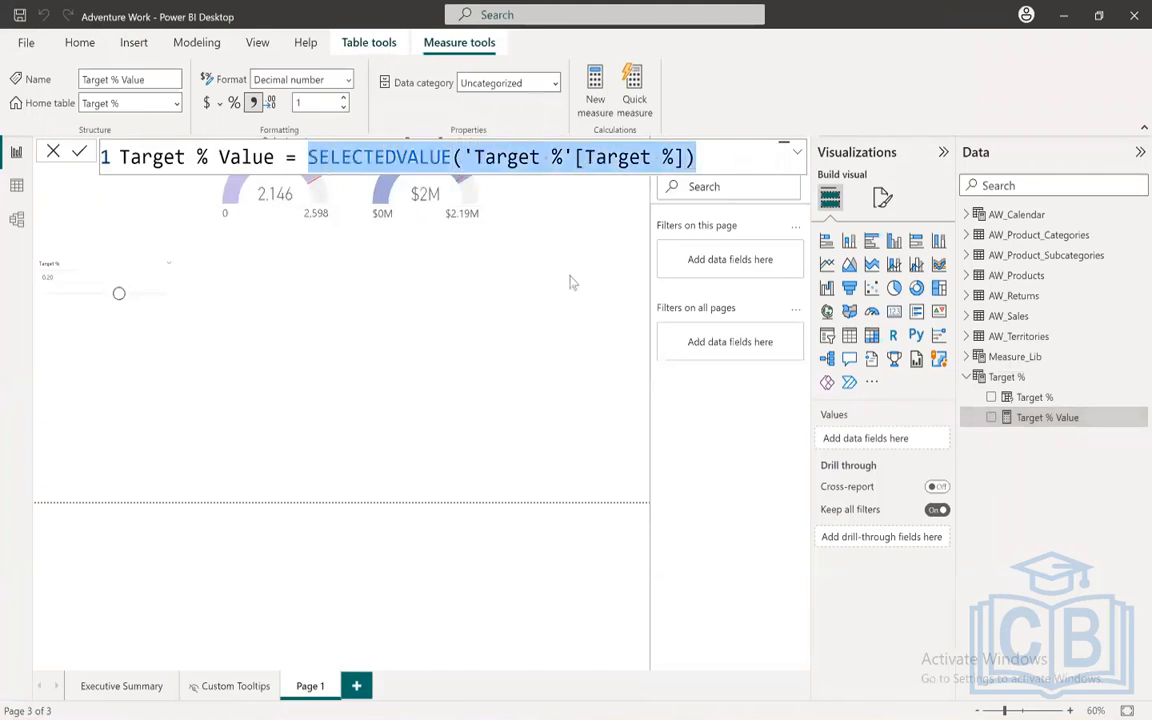
left_click(525, 298)
left_click(54, 151)
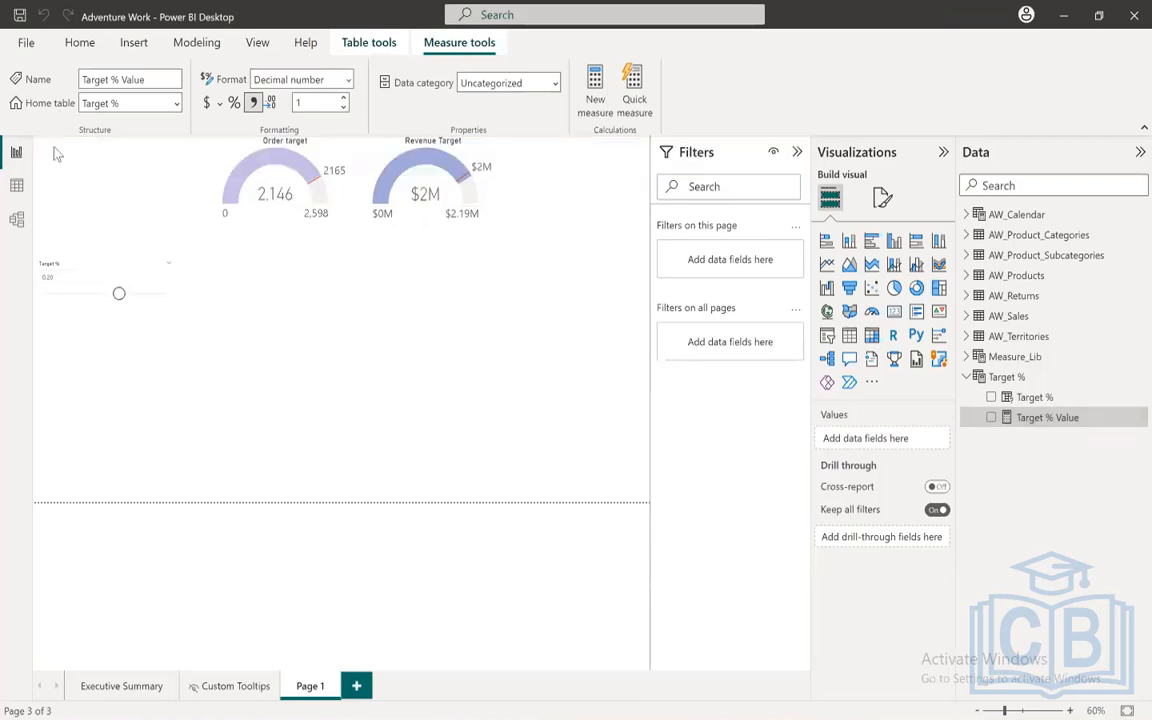
Step: Increase the font size of the Target % slicer's values by several points
left_click(88, 263)
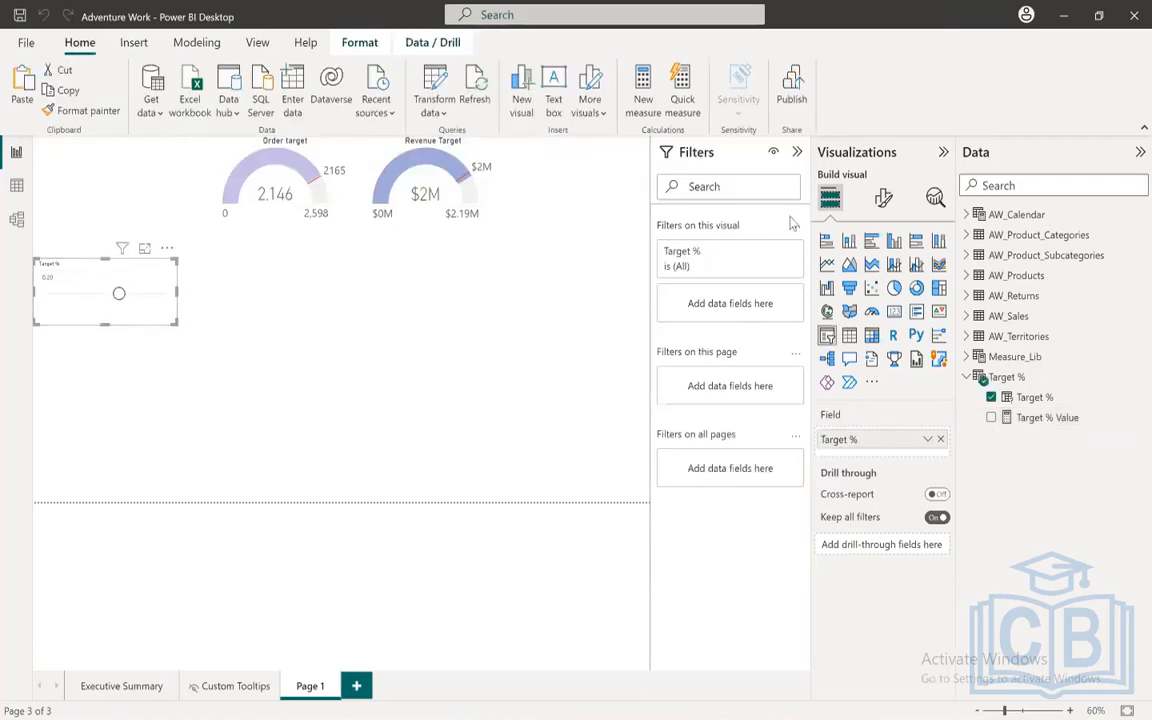
left_click(880, 198)
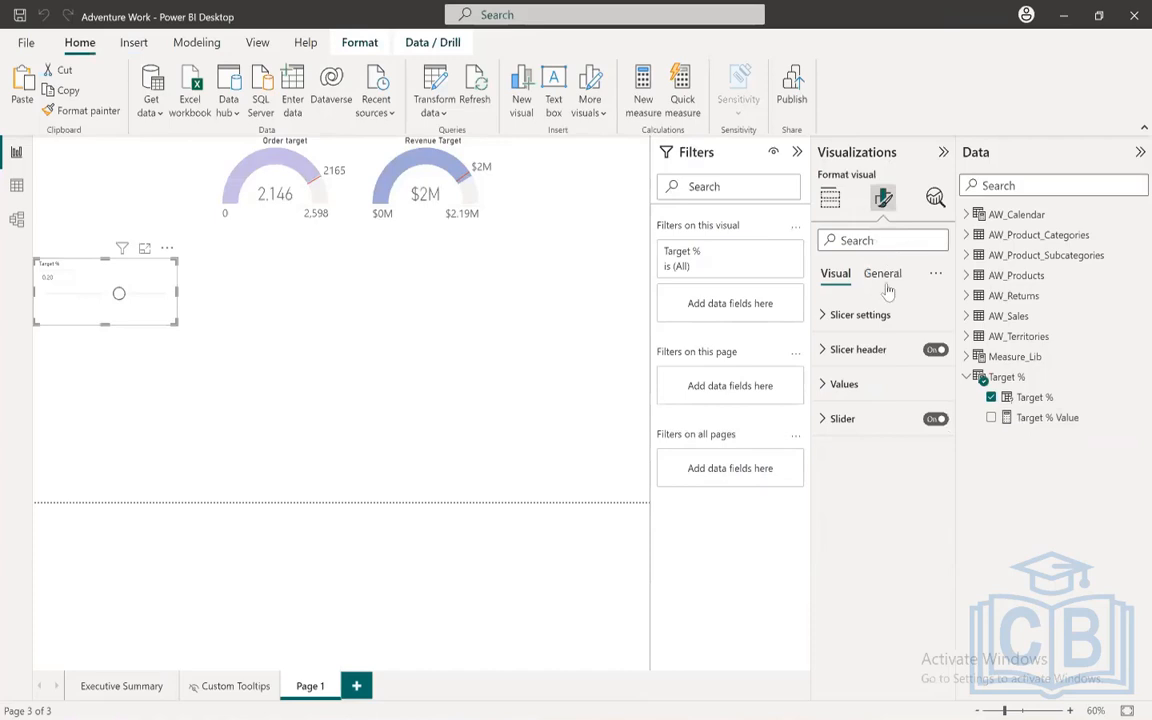
left_click(848, 384)
left_click(937, 464)
left_click(937, 464)
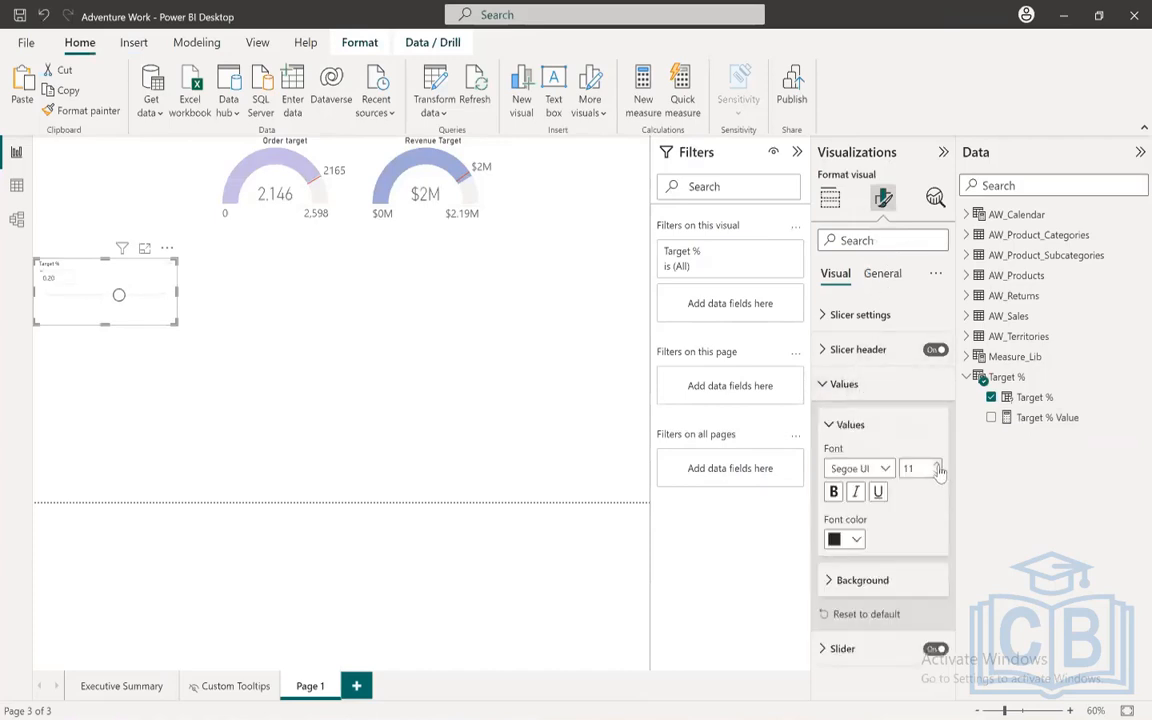
left_click(937, 464)
left_click(937, 464)
left_click(937, 466)
left_click(937, 466)
left_click(937, 466)
left_click(835, 384)
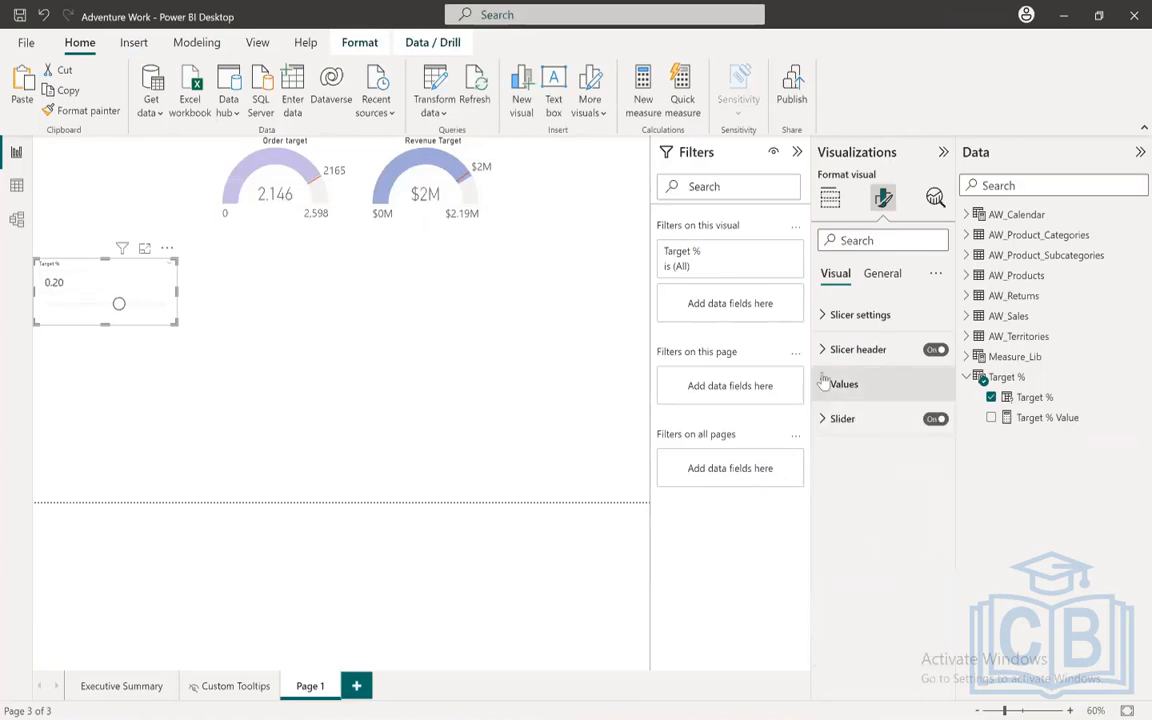
Step: Make the Target % slicer's header text bold, keeping its font size at 12
left_click(835, 350)
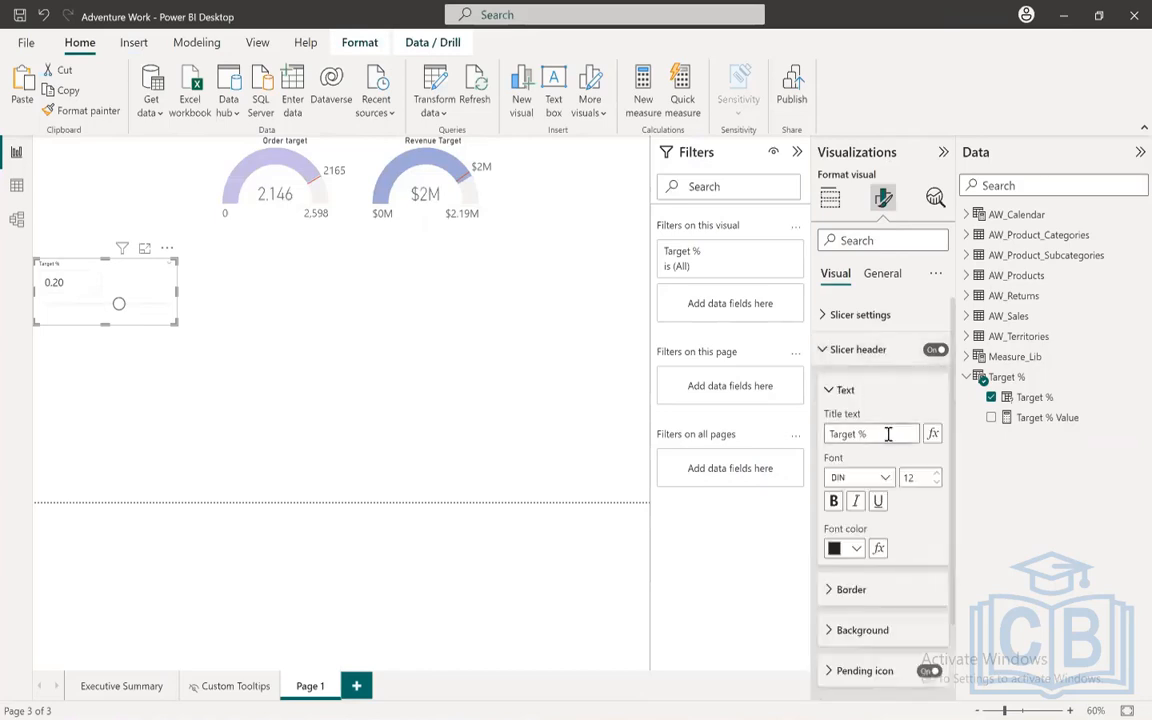
left_click(937, 474)
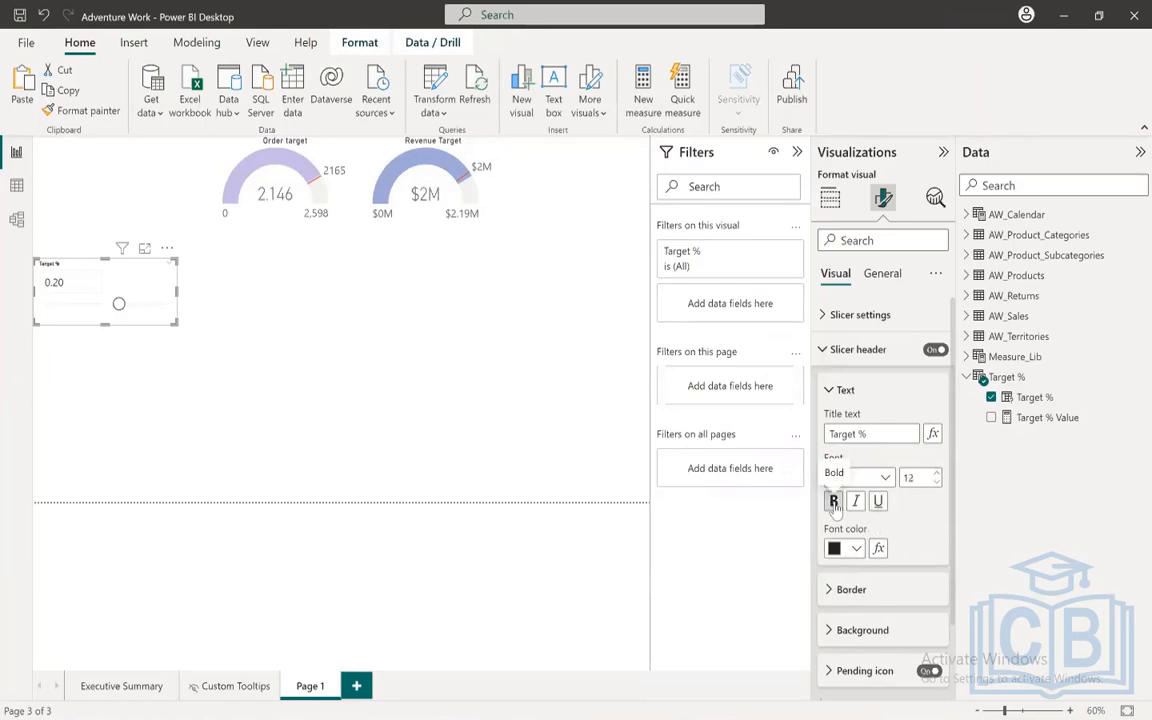
left_click(228, 273)
Step: Try the Target % slicer at -0.10 and 0.20, and set it to 0.10
left_click_drag(118, 305, 100, 305)
left_click(115, 313)
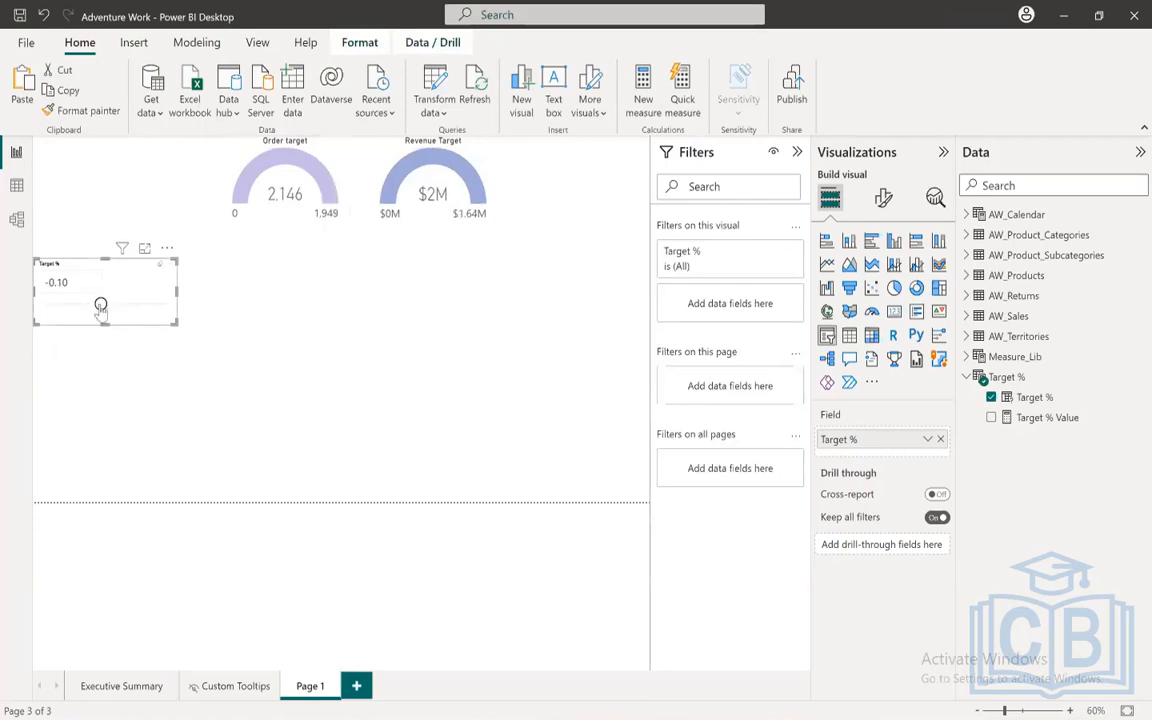
left_click_drag(101, 305, 119, 313)
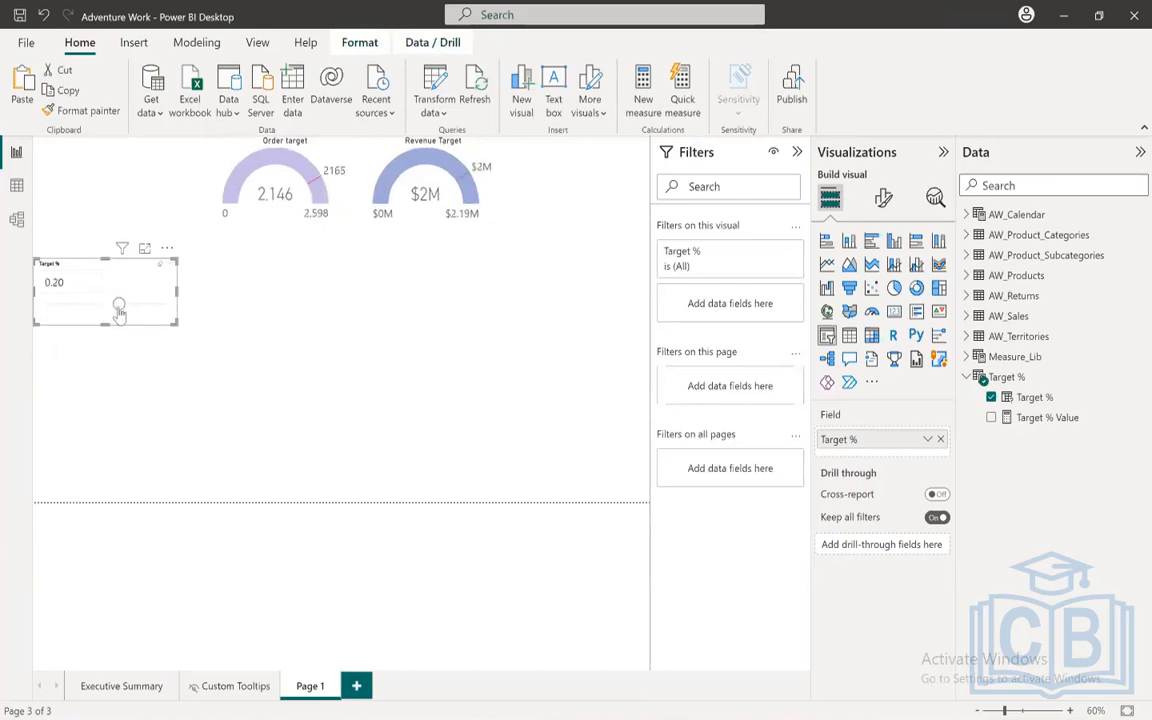
mouse_move(119, 313)
left_mouse_down()
mouse_move(137, 312)
mouse_move(113, 311)
left_mouse_up()
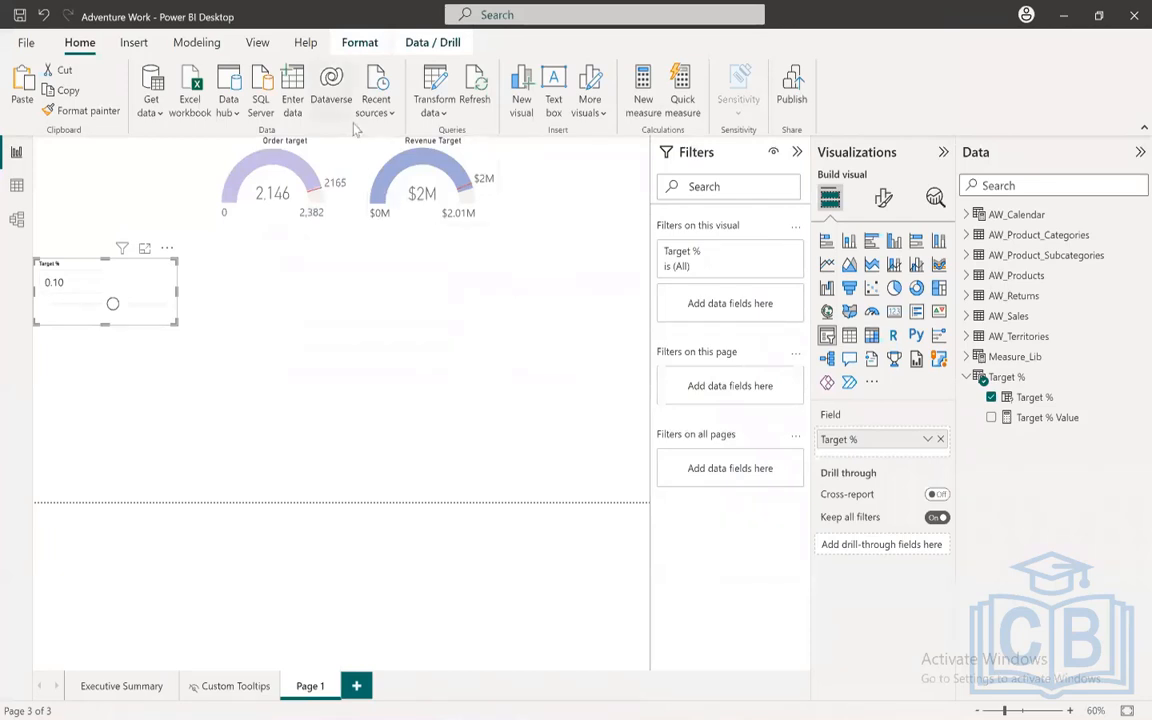
left_click(415, 211)
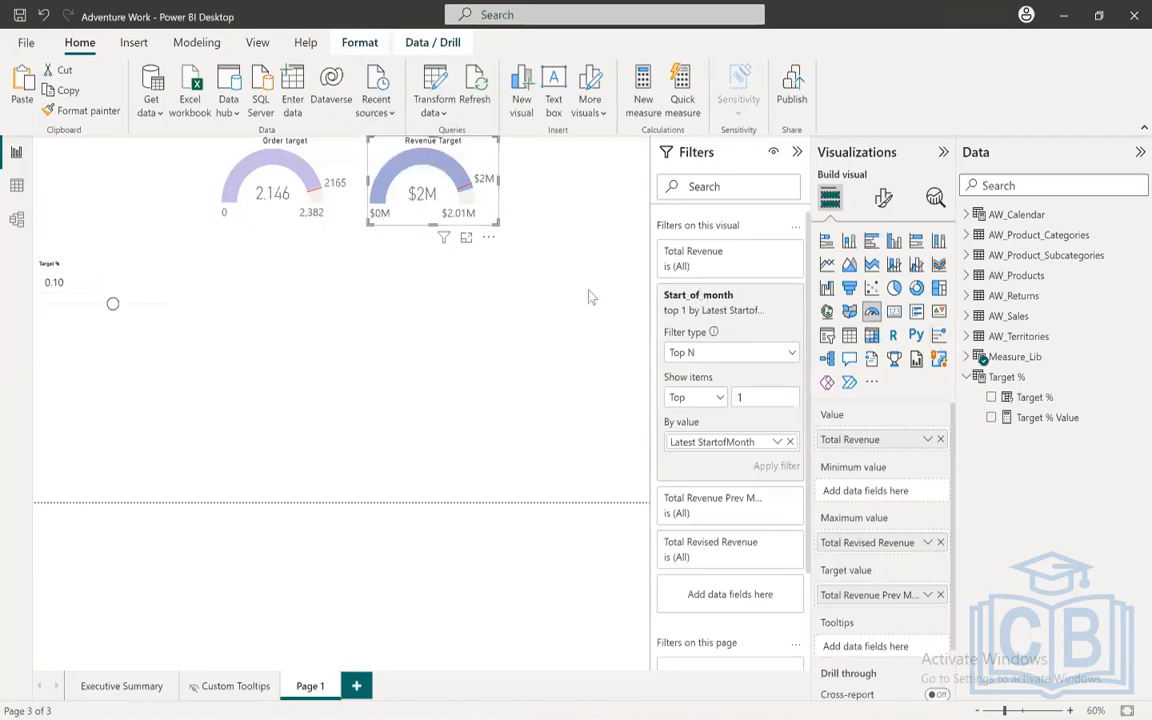
left_click(220, 143)
left_click(372, 136)
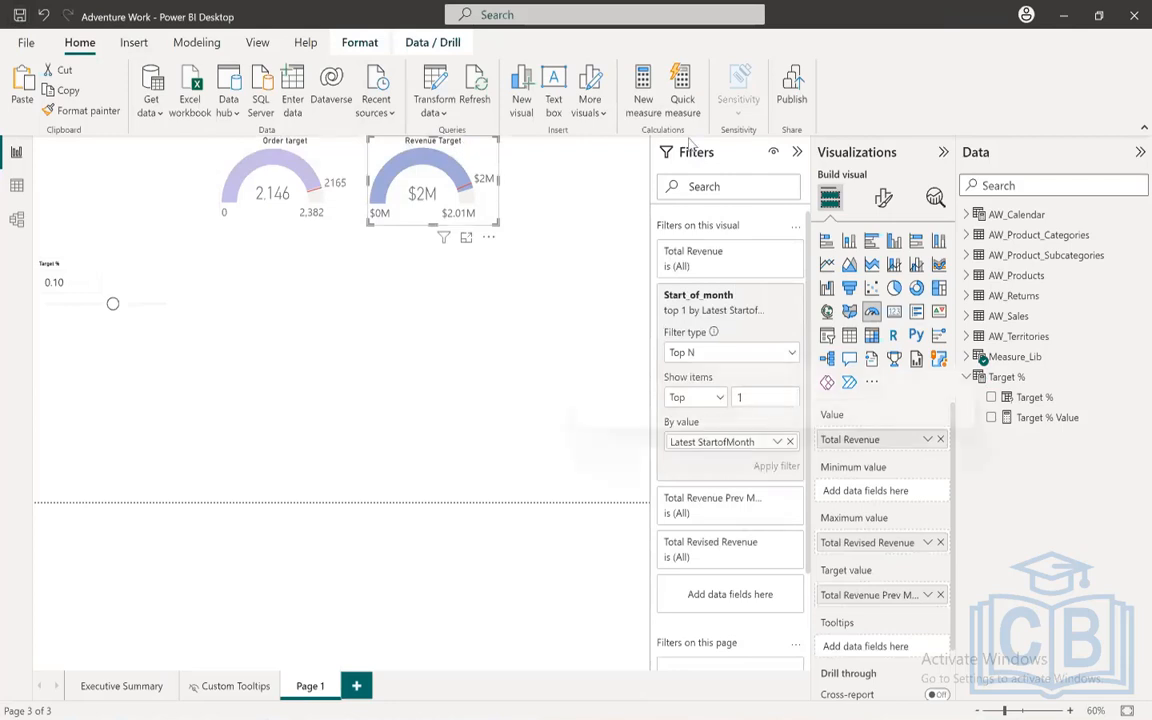
Step: Add a new gauge visual beside the Revenue Target gauge and open it in focus mode
left_click(526, 171)
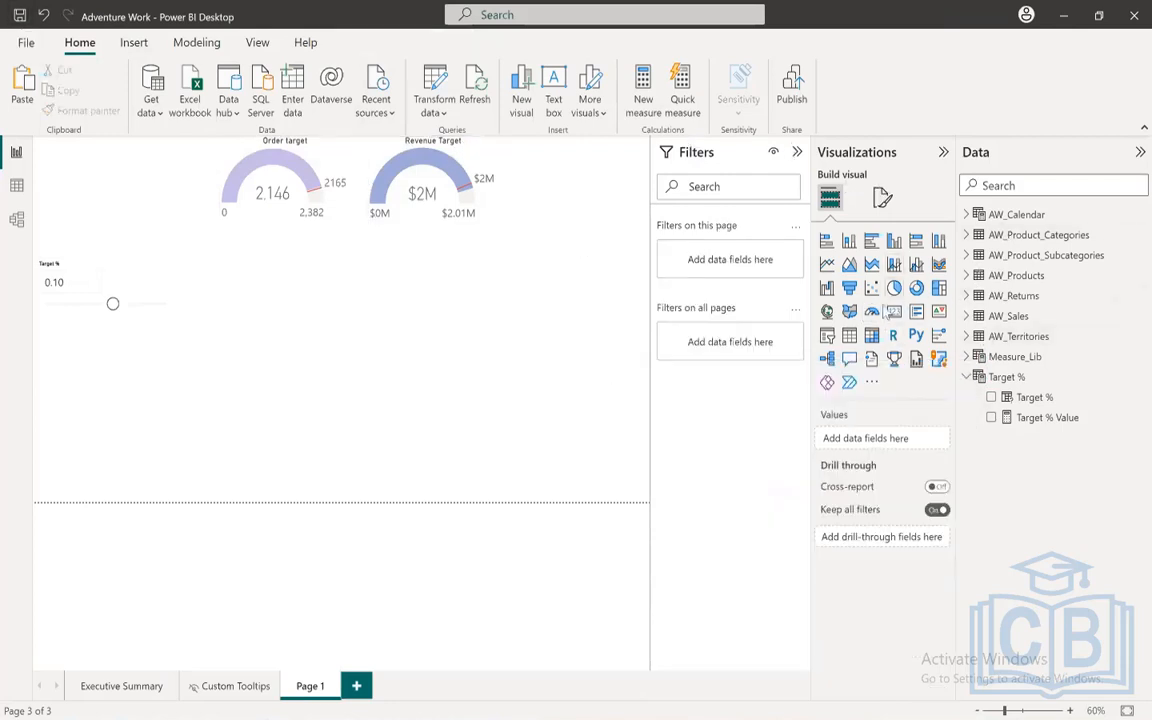
left_click(871, 311)
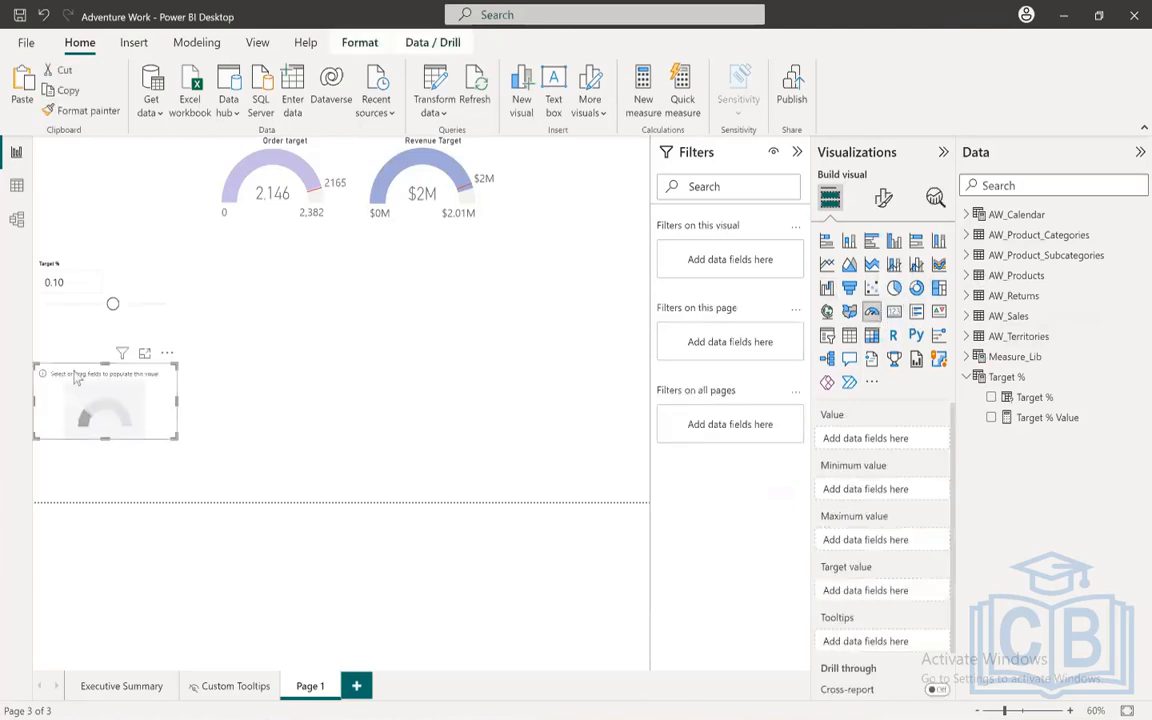
left_click_drag(76, 378, 567, 200)
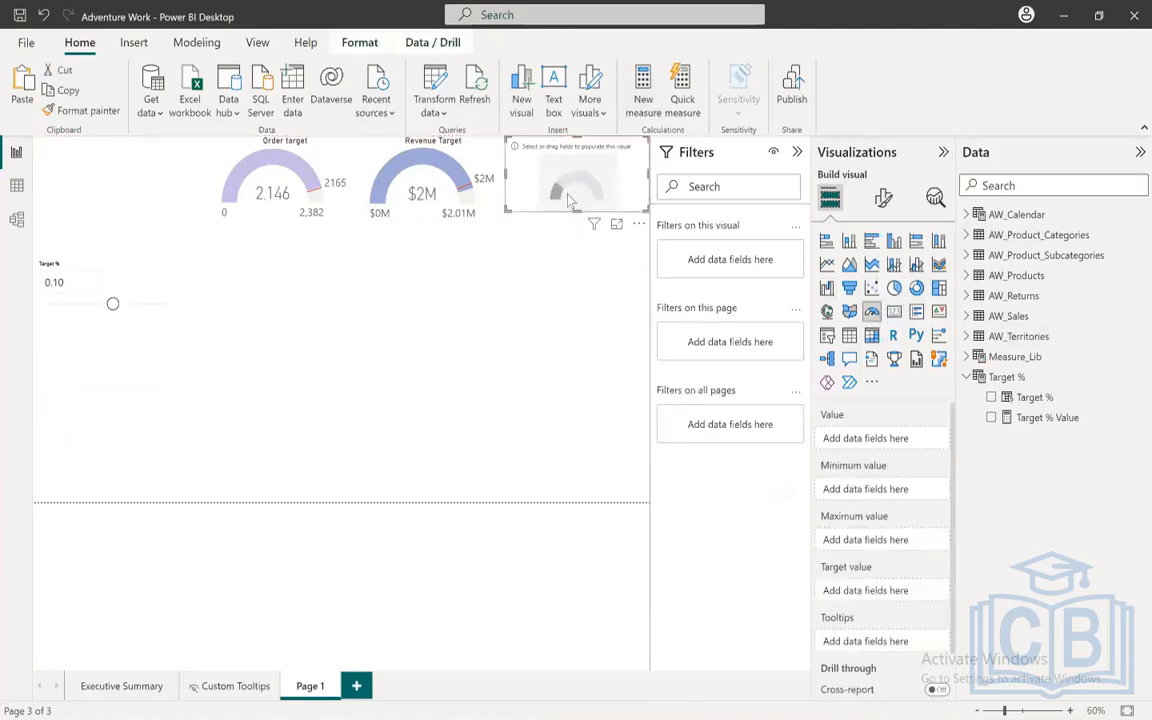
left_click(616, 224)
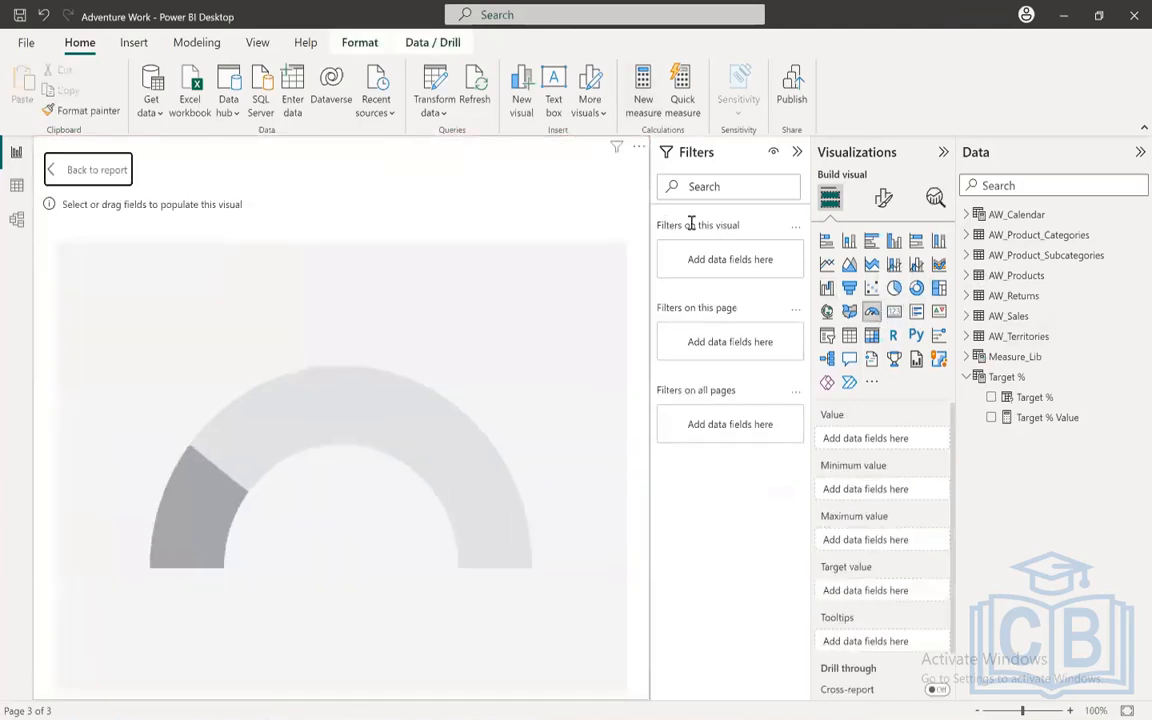
Step: Assign Total Return Qty as the new gauge's value and Total Returns Prev Month as its maximum value
left_click(966, 377)
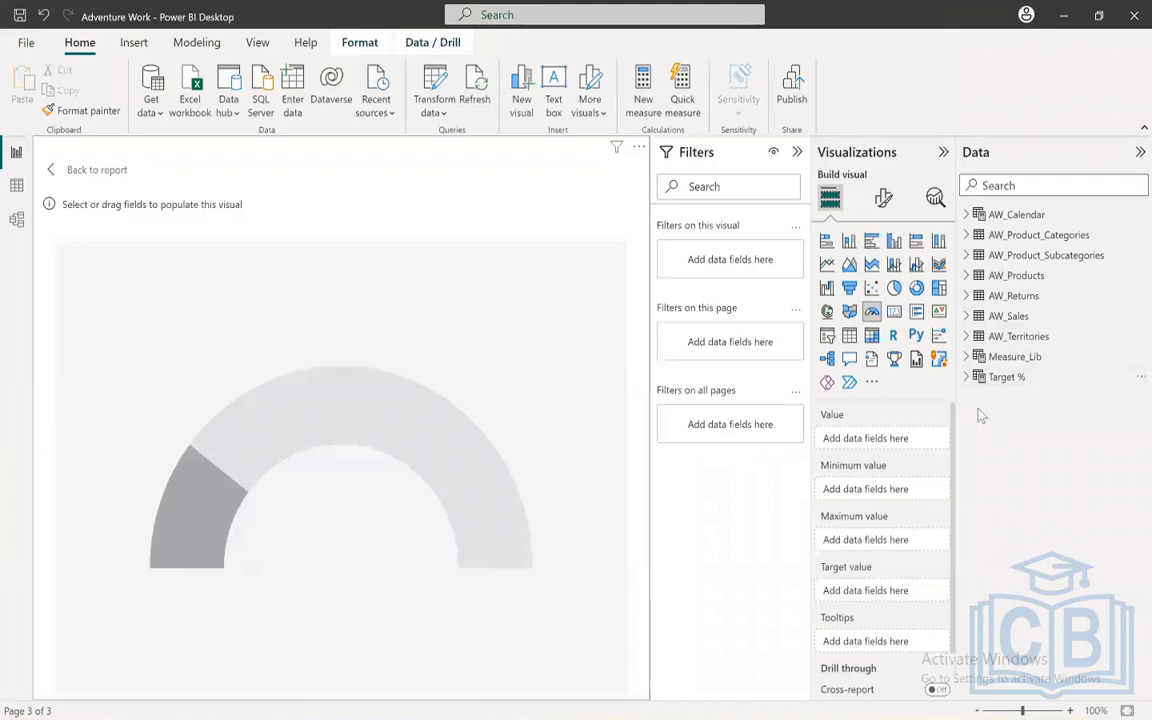
left_click(978, 360)
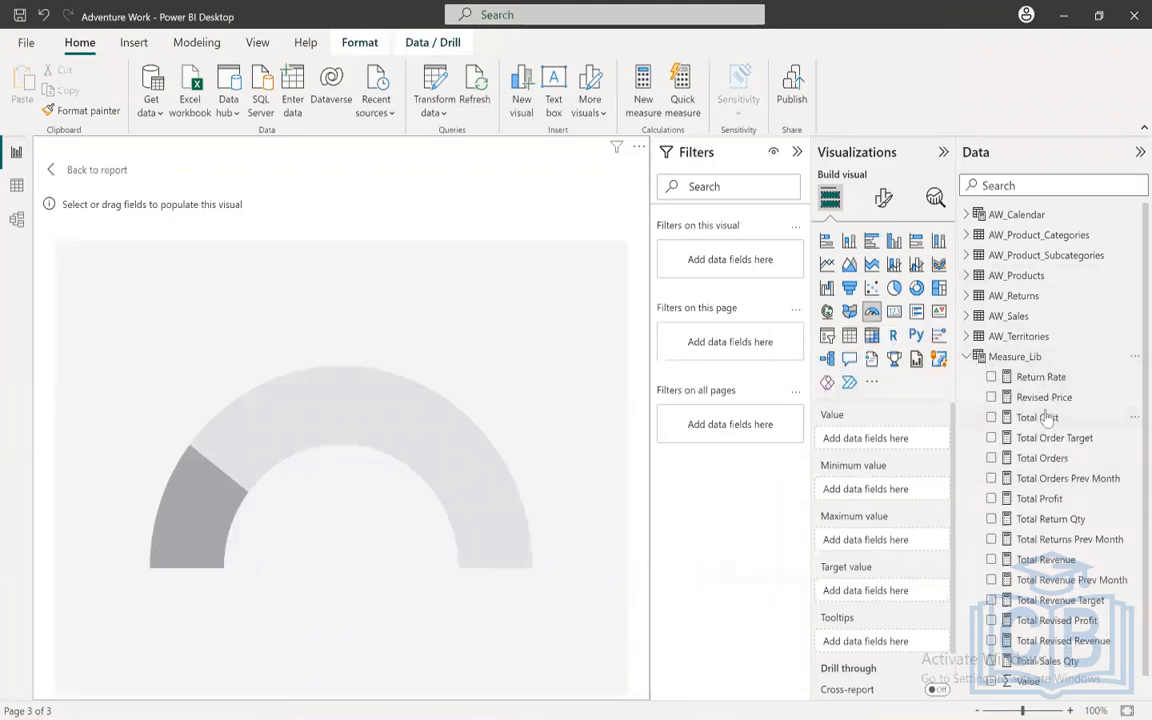
scroll(1045, 527, "down", 1)
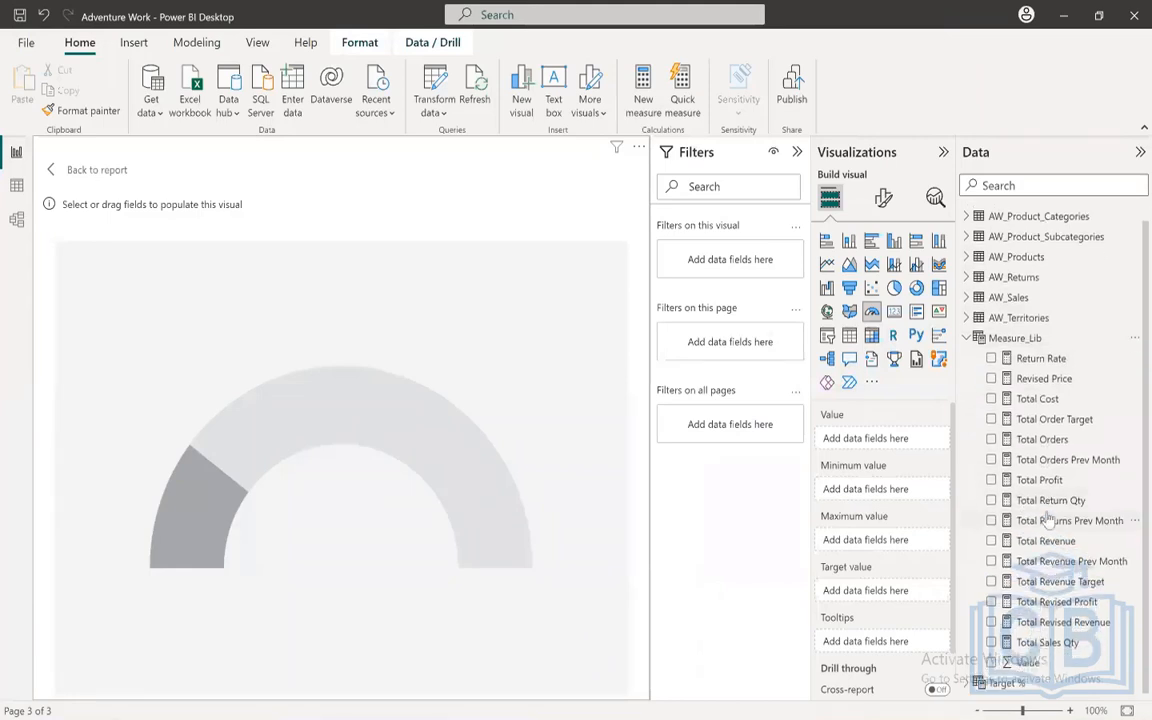
left_click_drag(1066, 507, 918, 442)
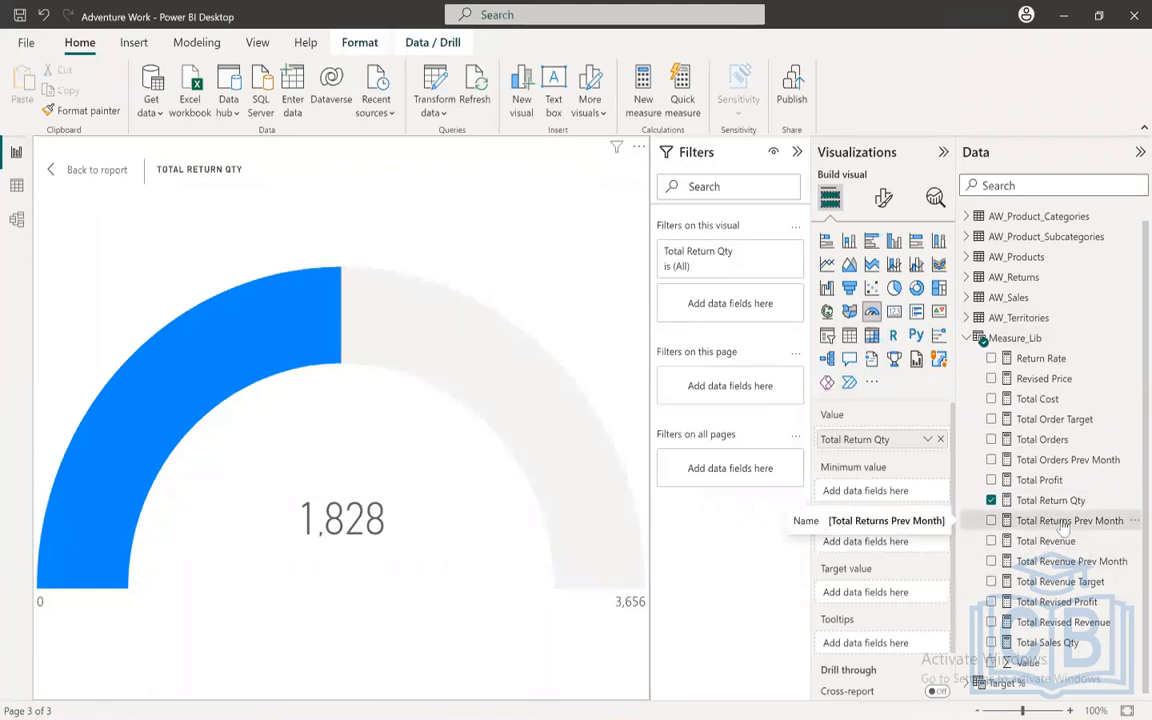
left_click_drag(1062, 522, 878, 547)
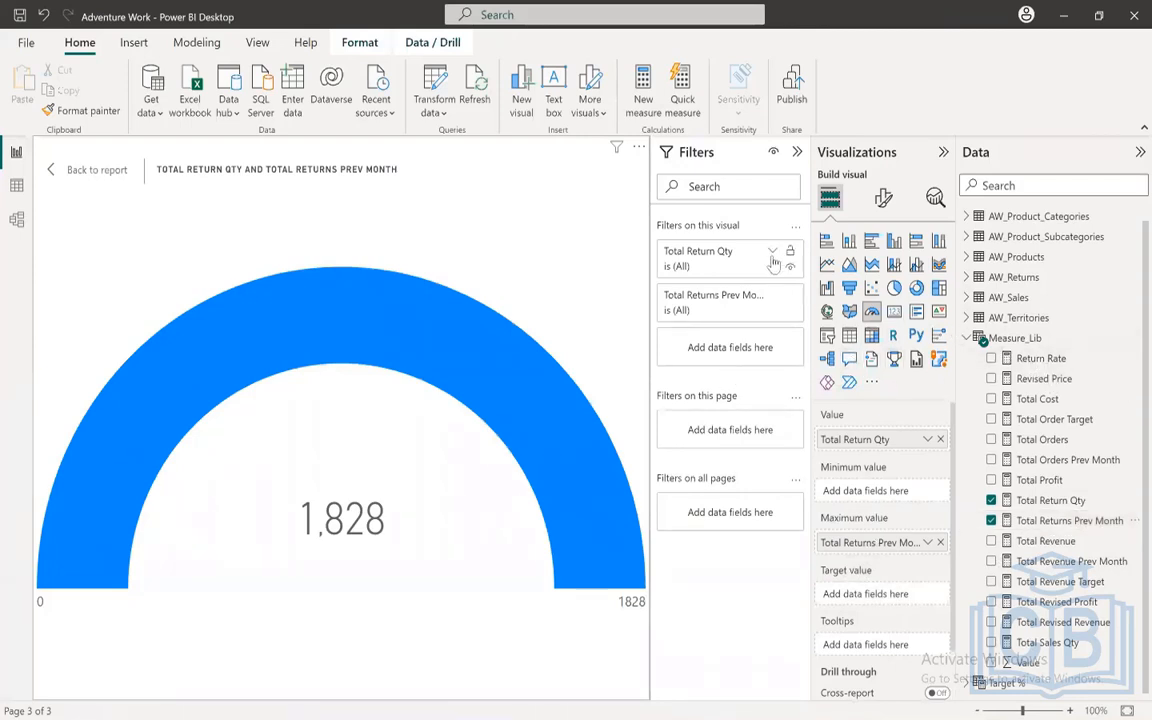
left_click(966, 338)
left_click(966, 214)
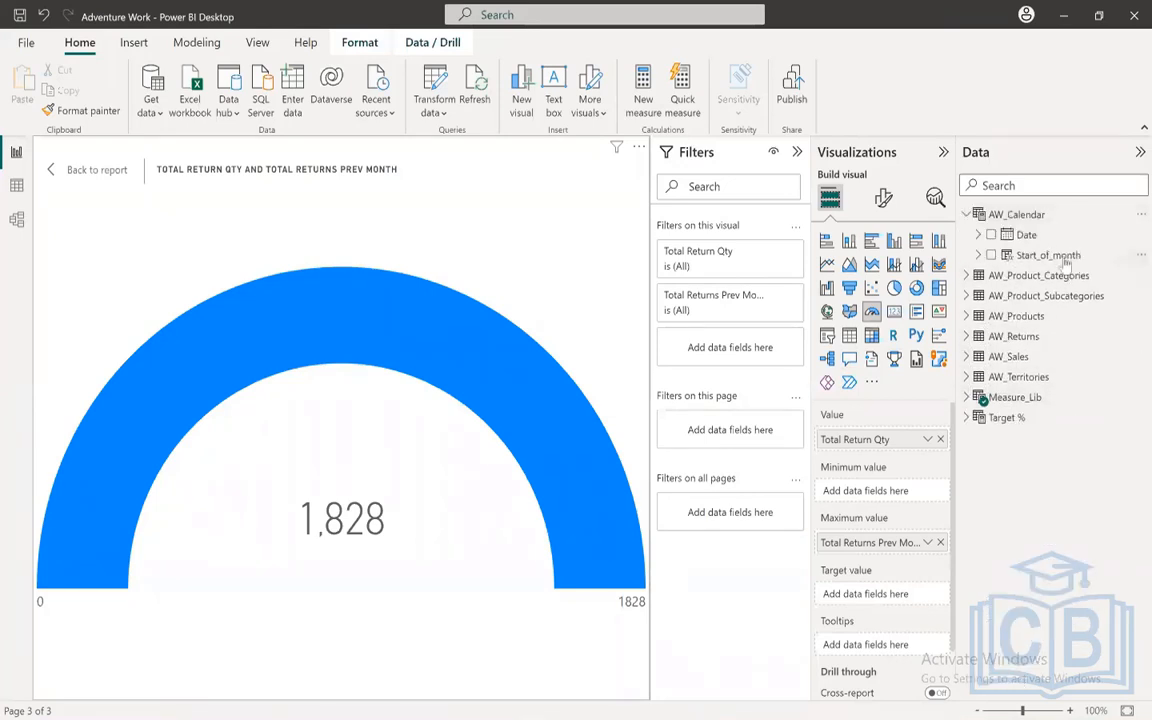
left_click_drag(1066, 262, 694, 244)
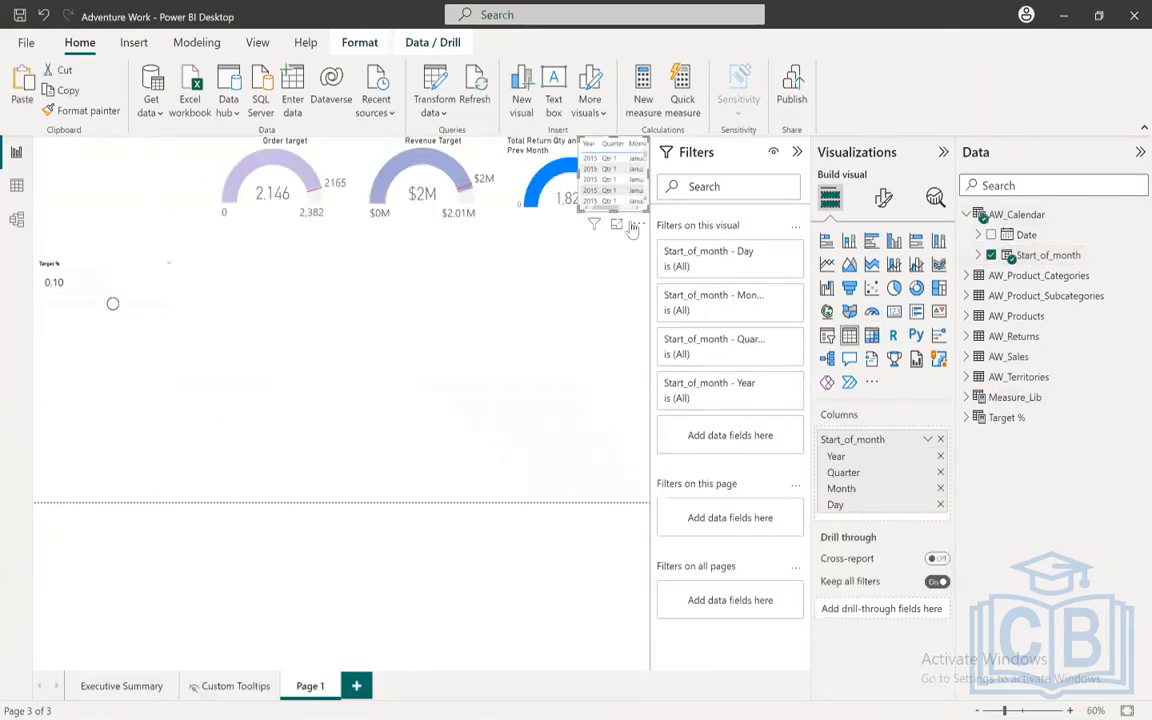
left_click(634, 225)
left_click(665, 281)
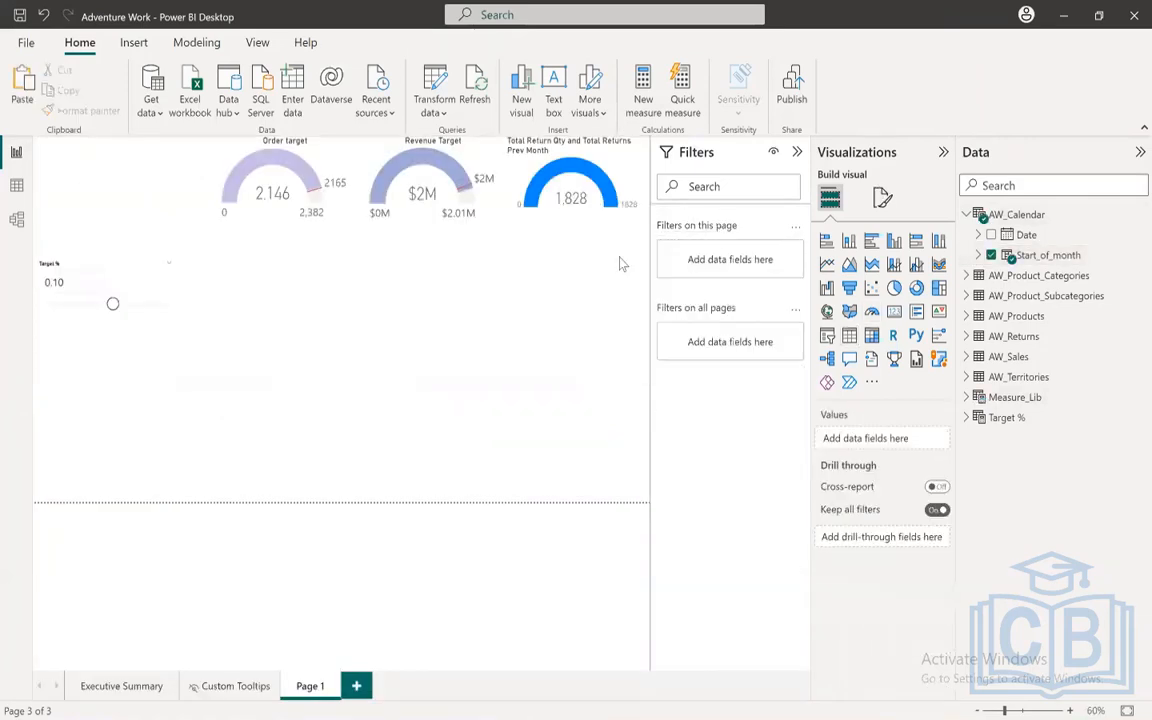
Step: Check the returns gauge in focus mode and go back to the report page
left_click(585, 190)
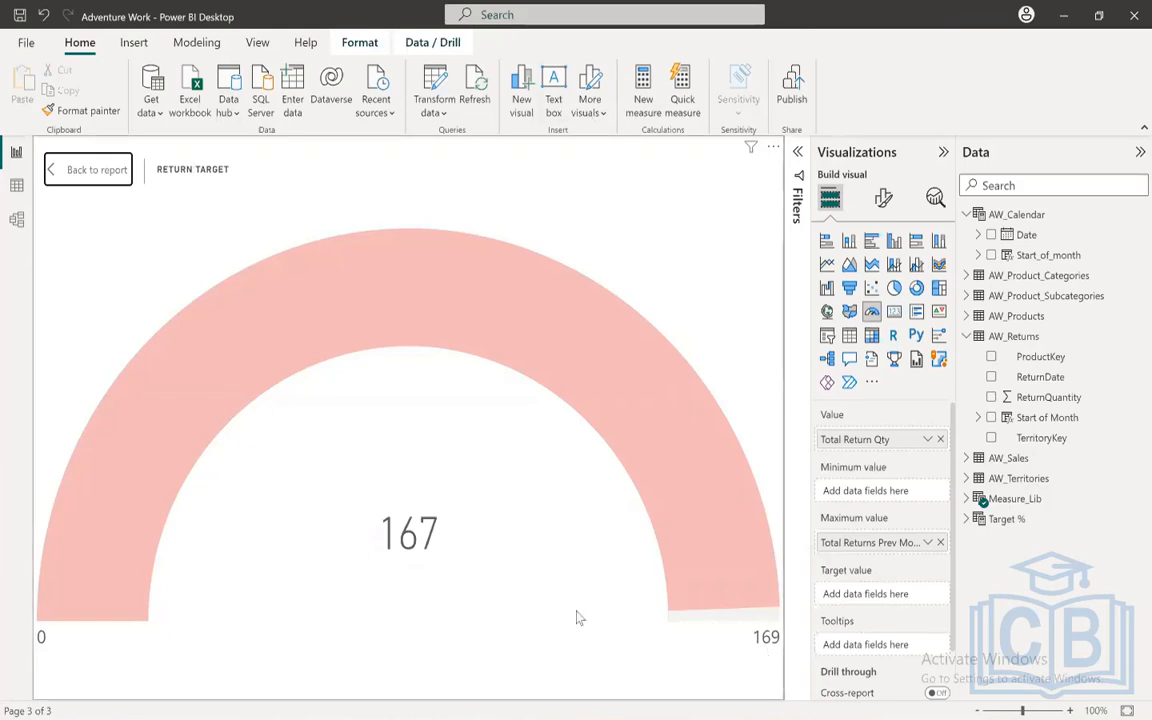
mouse_move(735, 583)
left_click(79, 172)
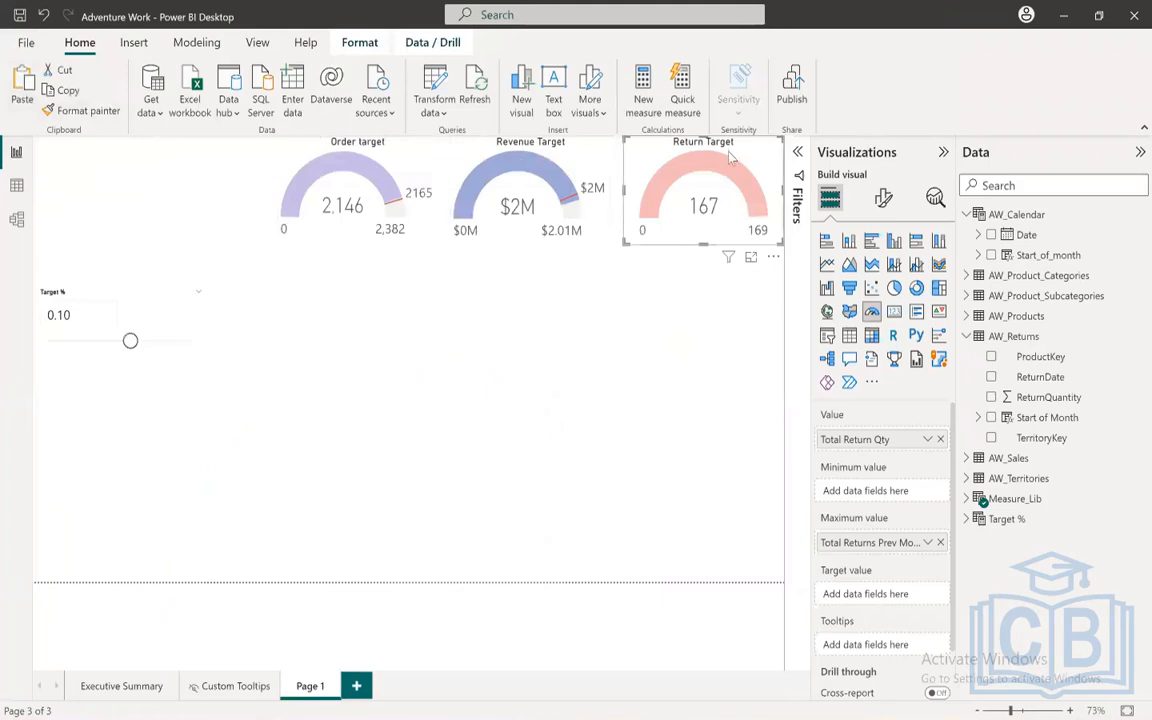
Step: Add an area chart below the Target % slicer and stretch it across the full page width down to the page's lower edge
left_click(560, 360)
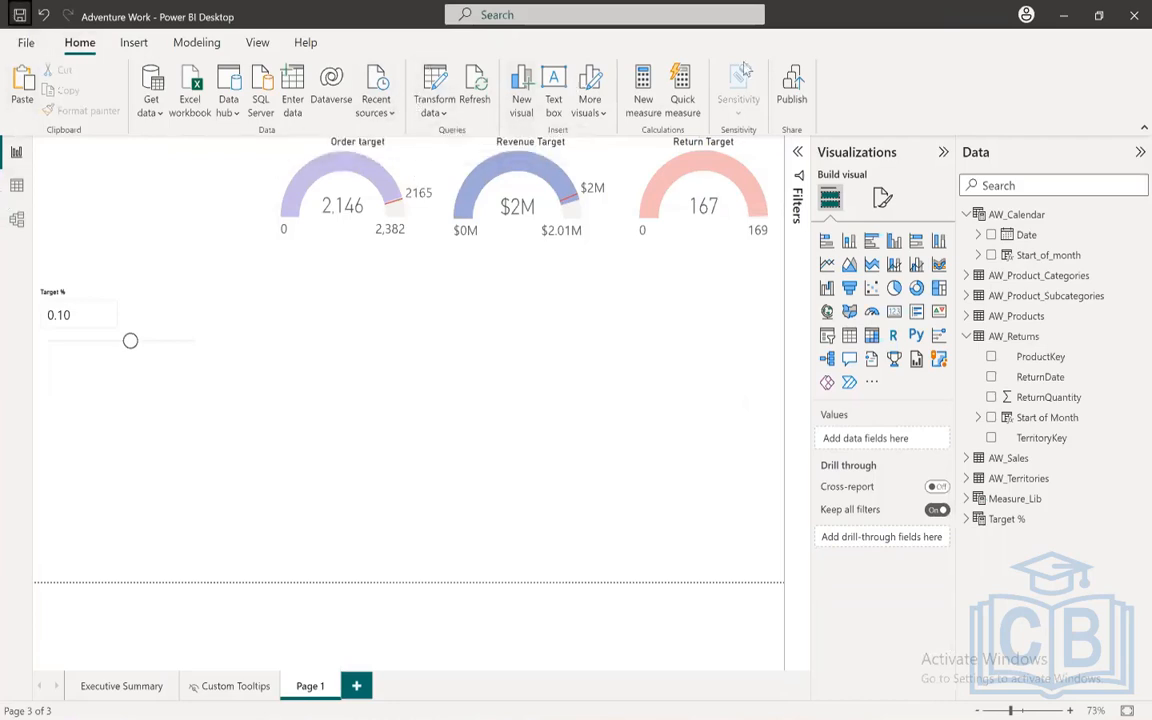
left_click(849, 265)
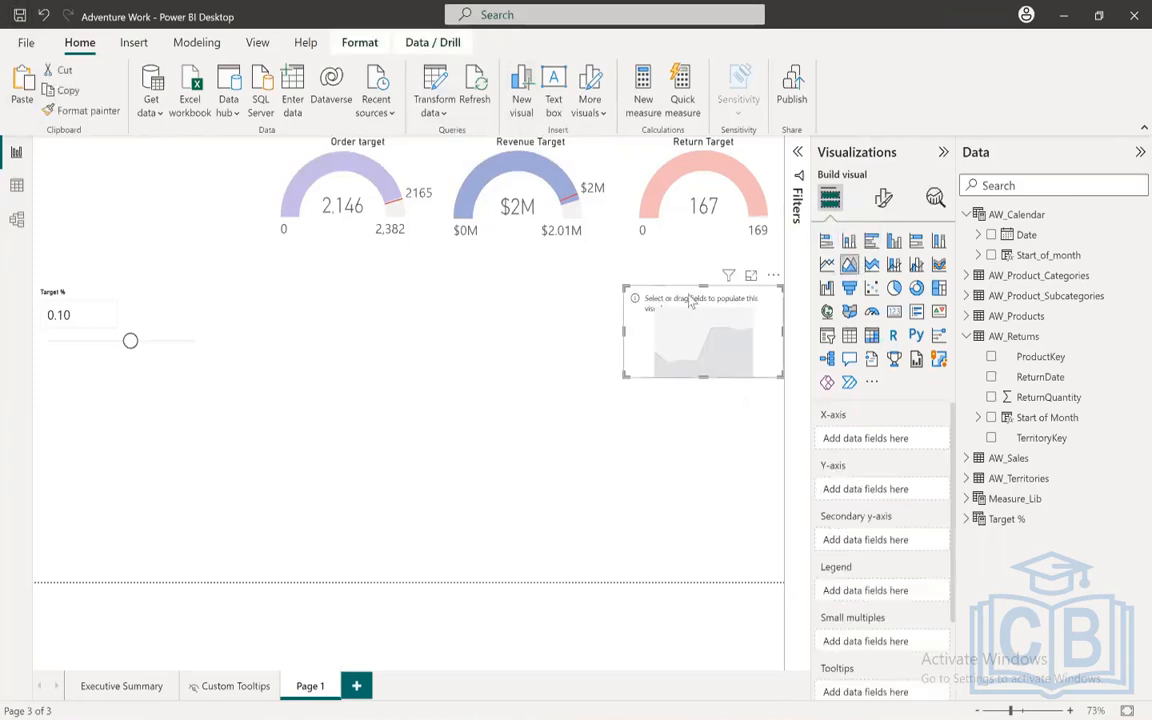
left_click_drag(690, 302, 101, 409)
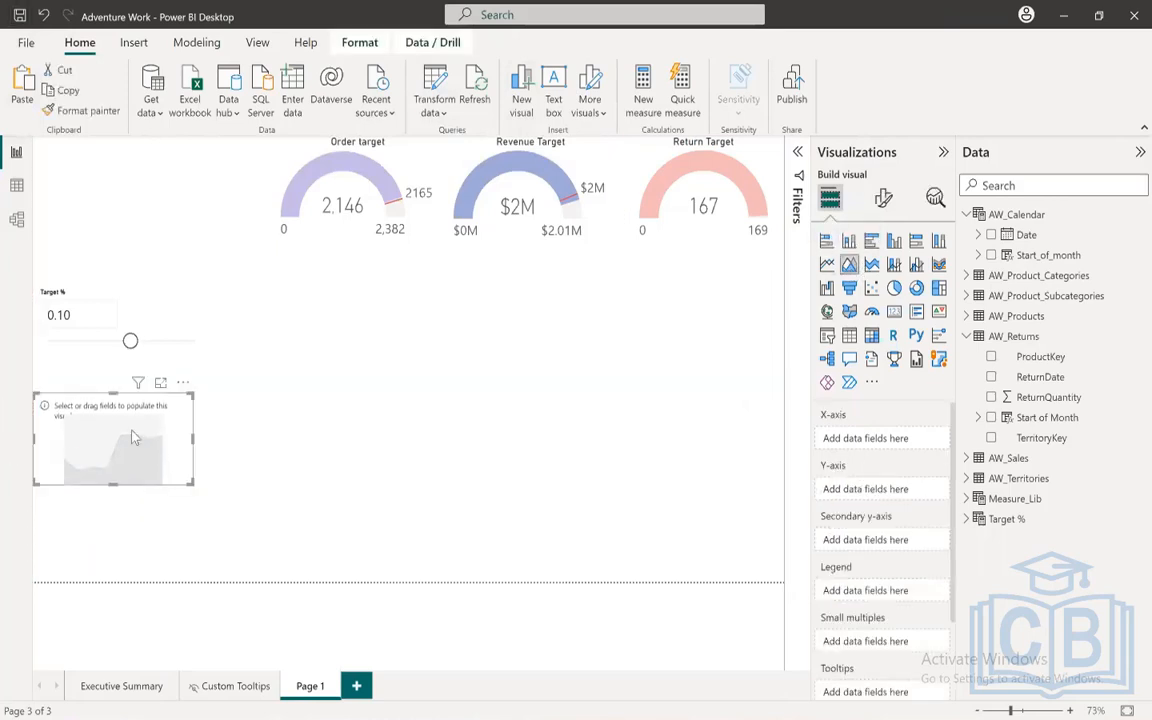
left_click_drag(112, 485, 85, 620)
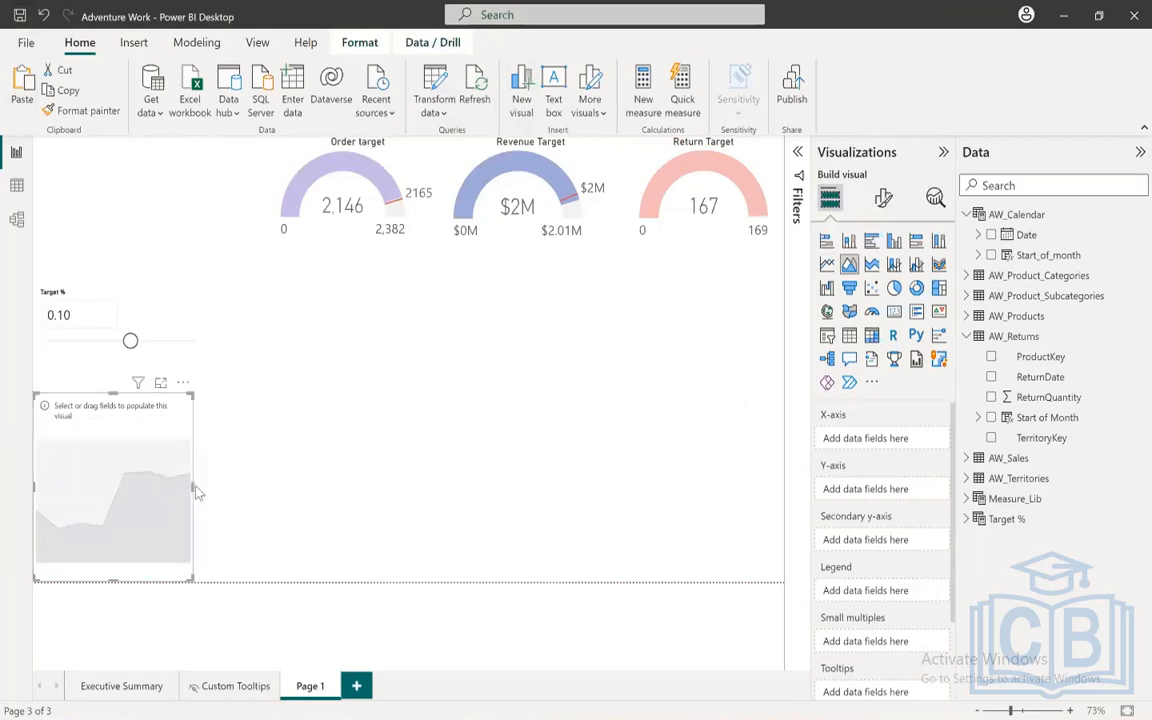
left_click_drag(190, 486, 783, 488)
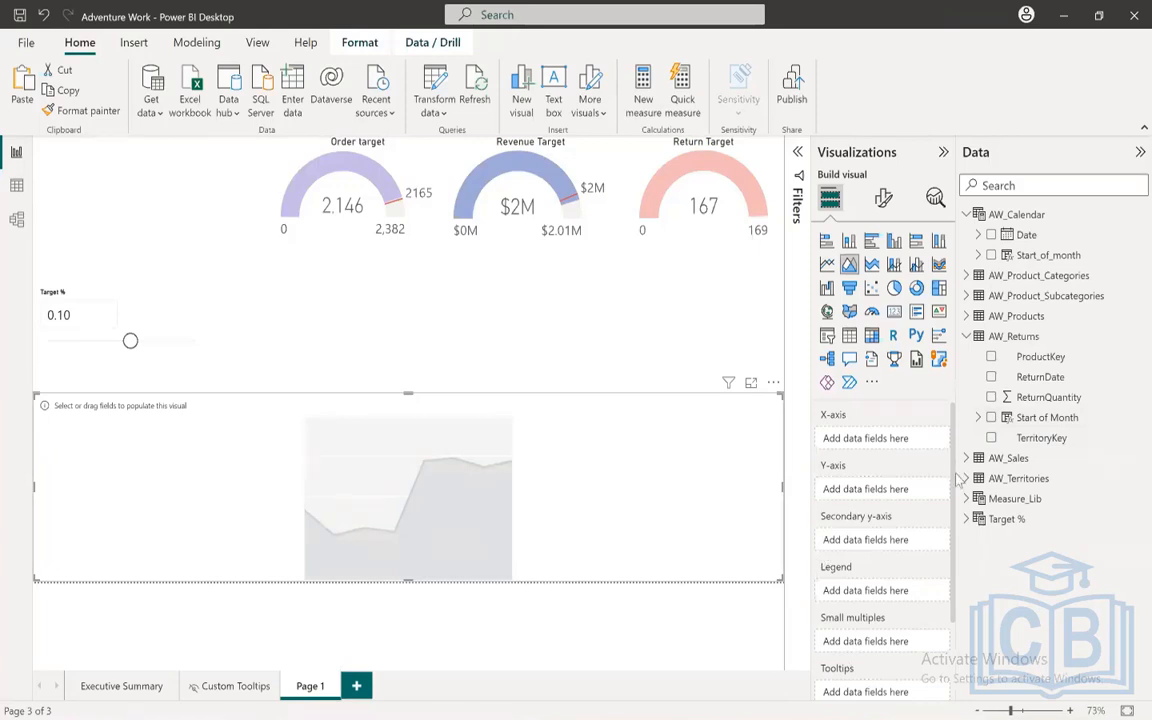
Step: Assign Start_of_month from AW_Calendar to the area chart's X-axis, using the plain date field instead of the date hierarchy
scroll(953, 486, "down", 3)
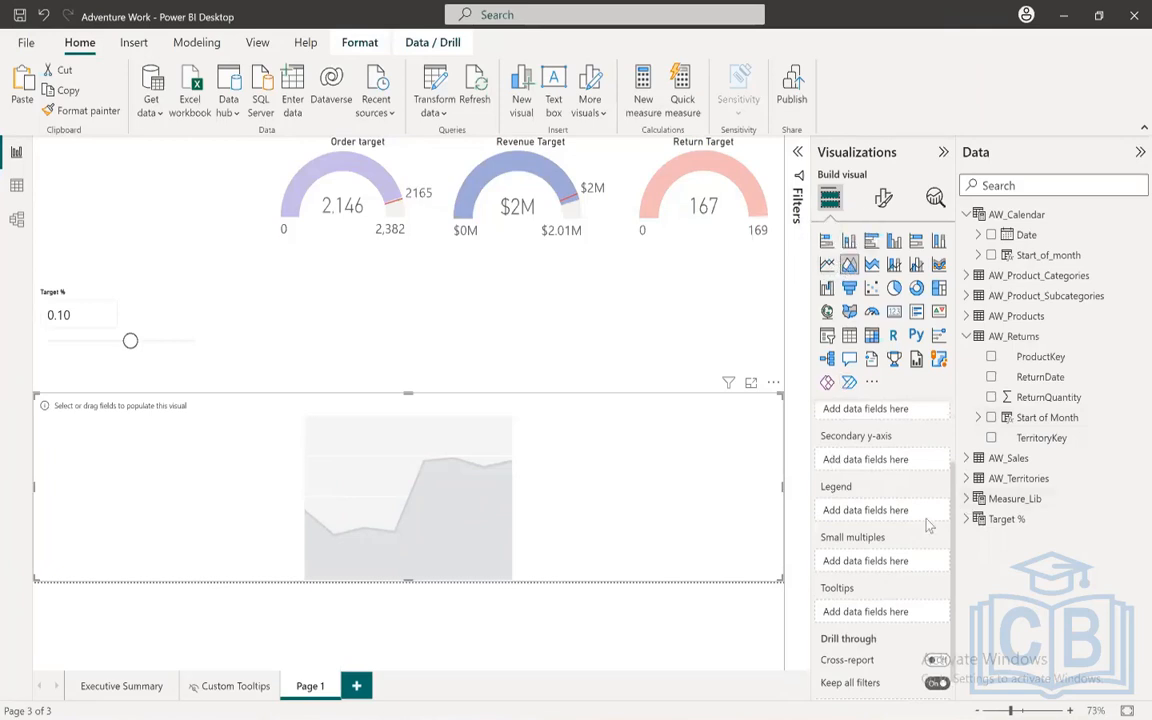
scroll(920, 510, "down", 1)
scroll(929, 512, "up", 3)
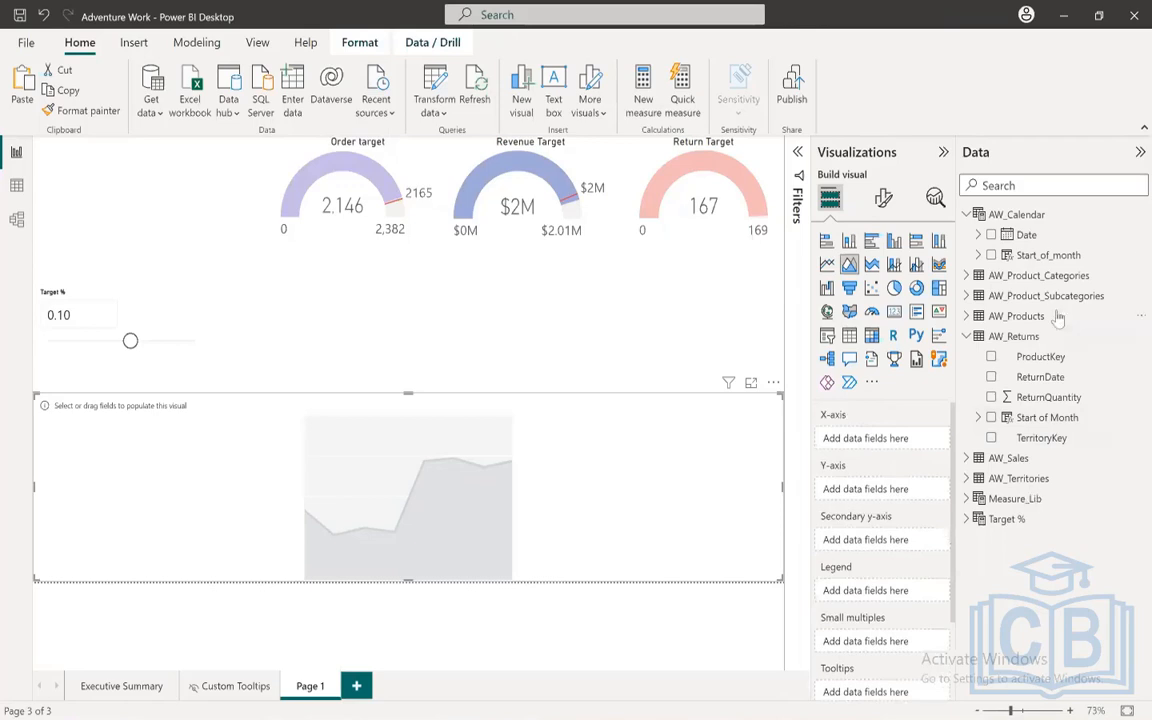
left_click_drag(1040, 255, 868, 443)
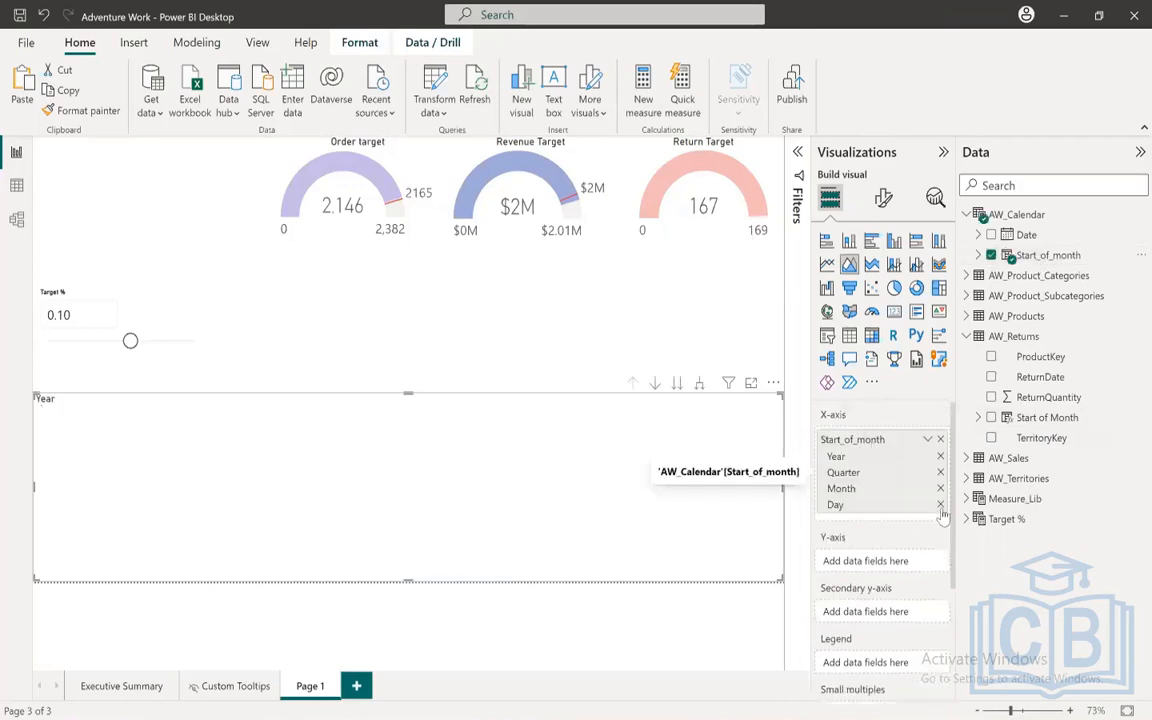
left_click(927, 439)
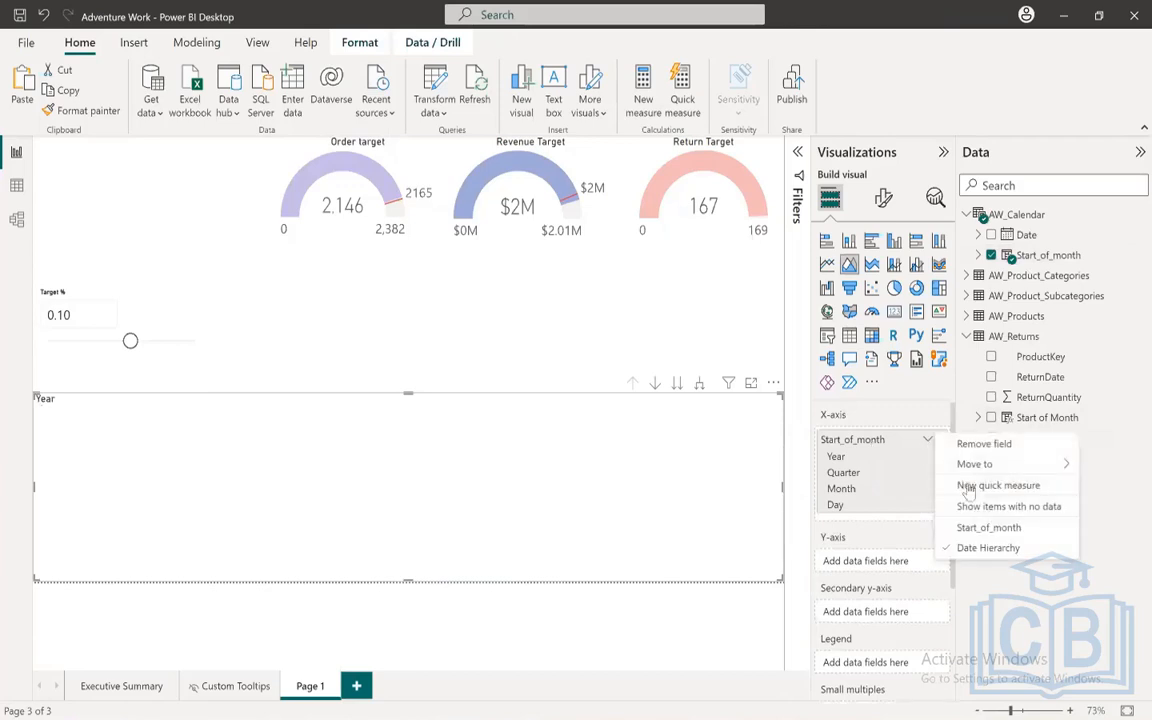
left_click(988, 529)
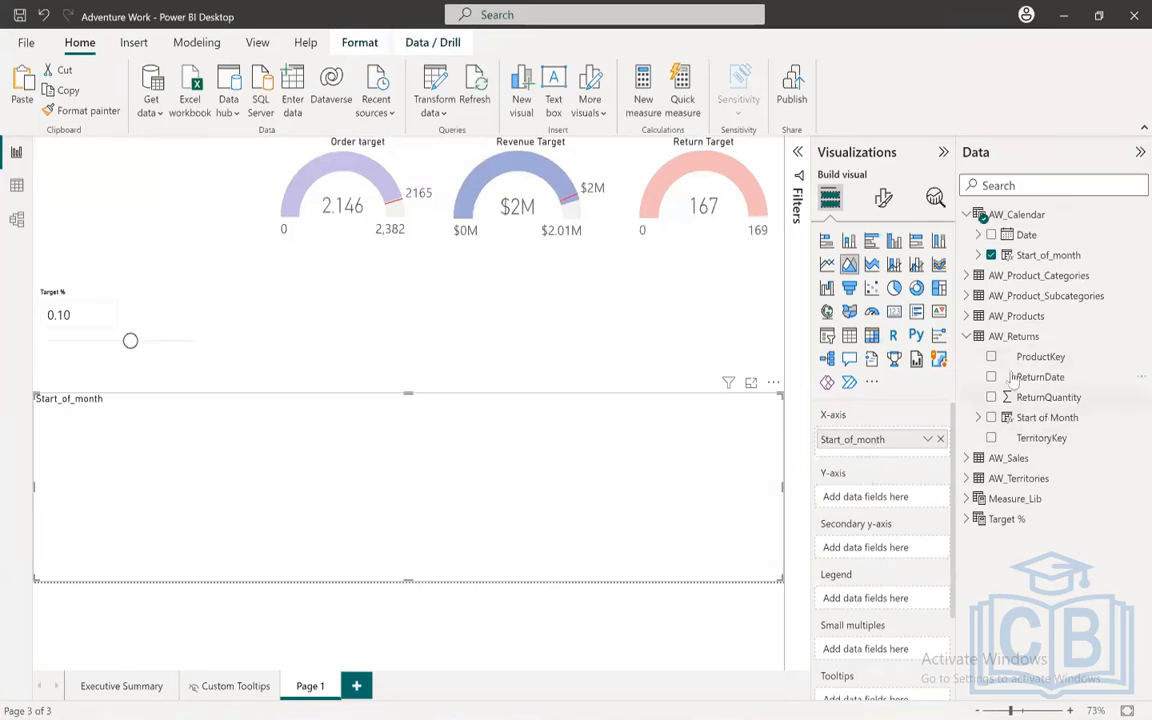
Step: Assign the Total Return Qty measure from Measure_Lib to the area chart's Y-axis
left_click(970, 340)
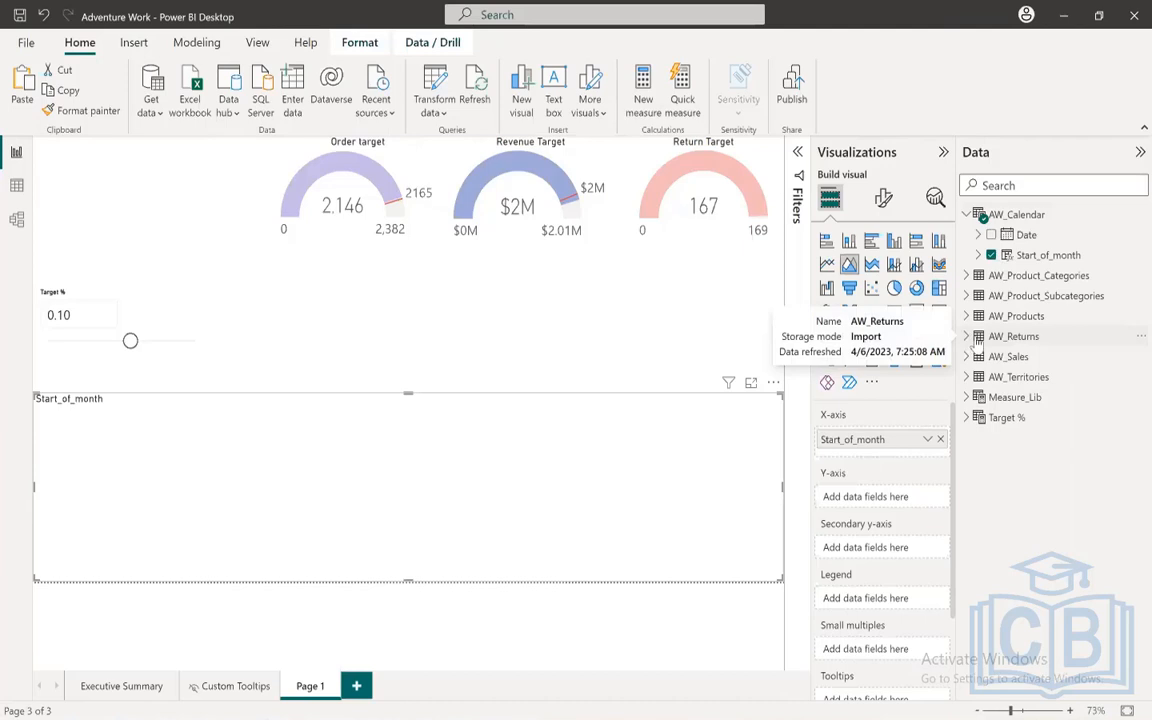
left_click(968, 397)
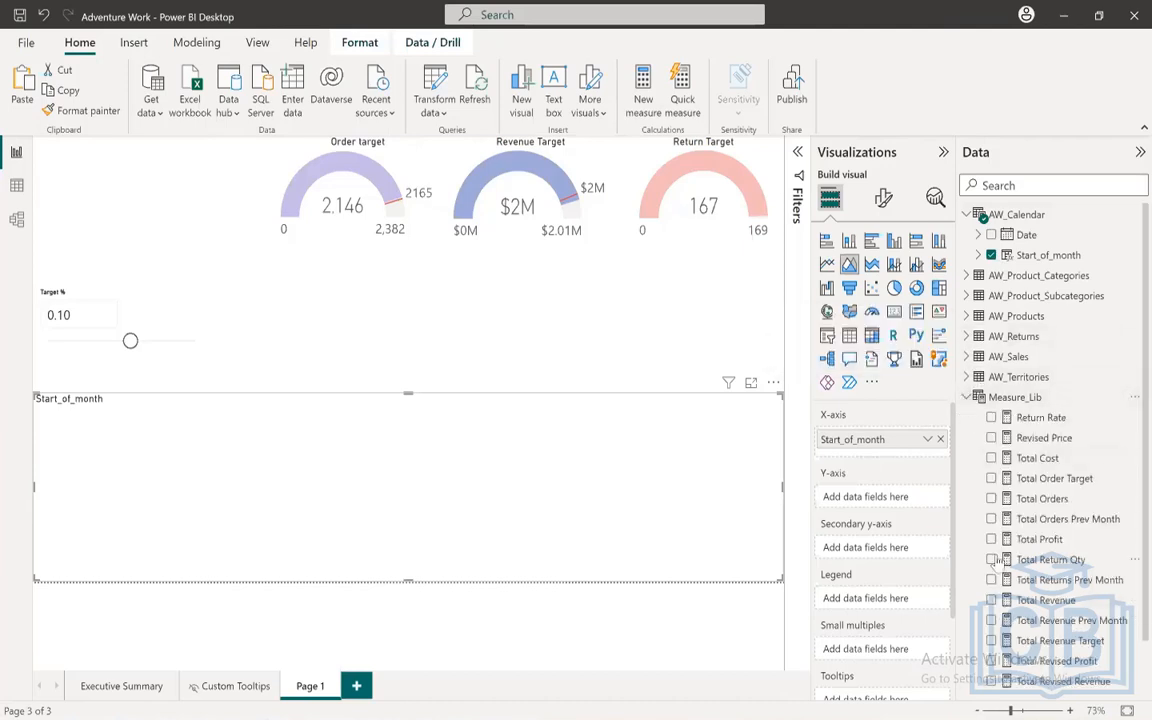
left_click_drag(1000, 557, 900, 509)
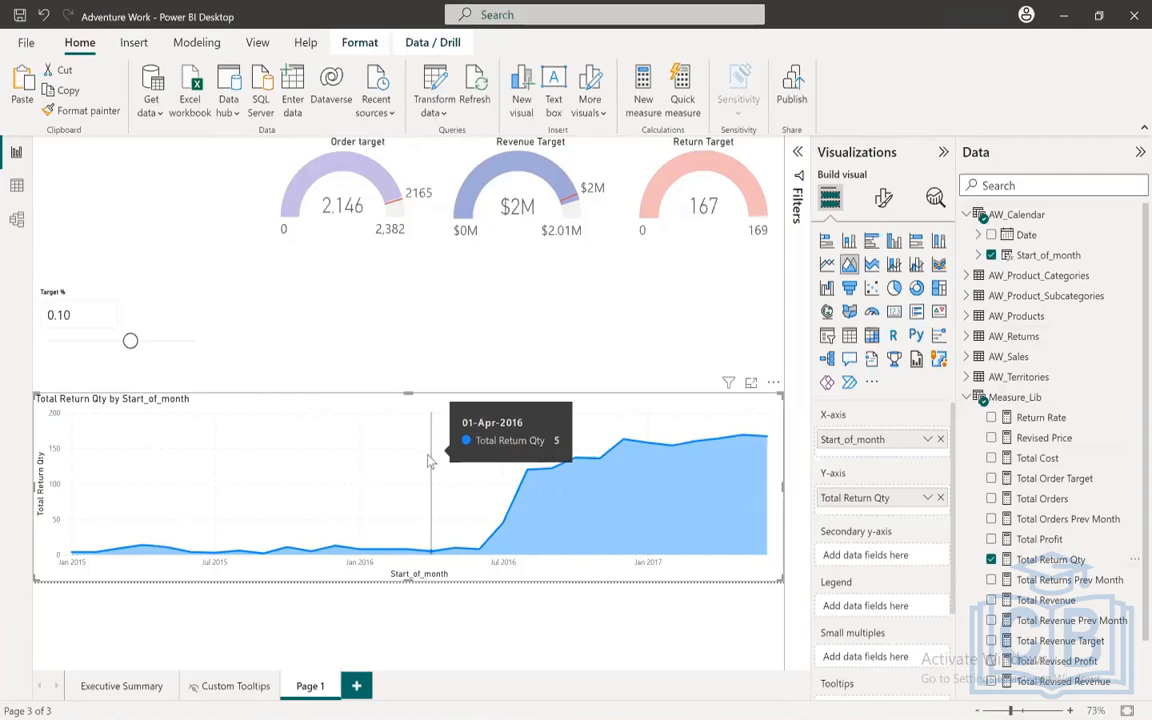
Step: Change the area chart's title to "Monthly Returns" and center it
left_click(883, 198)
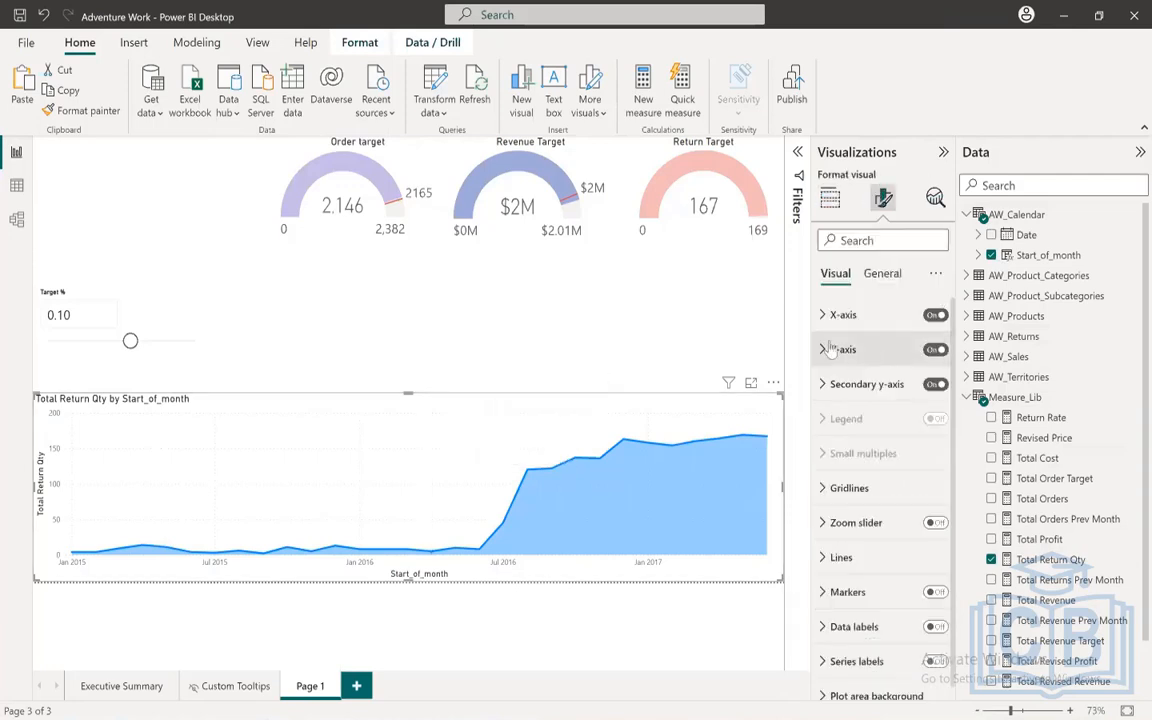
left_click(882, 273)
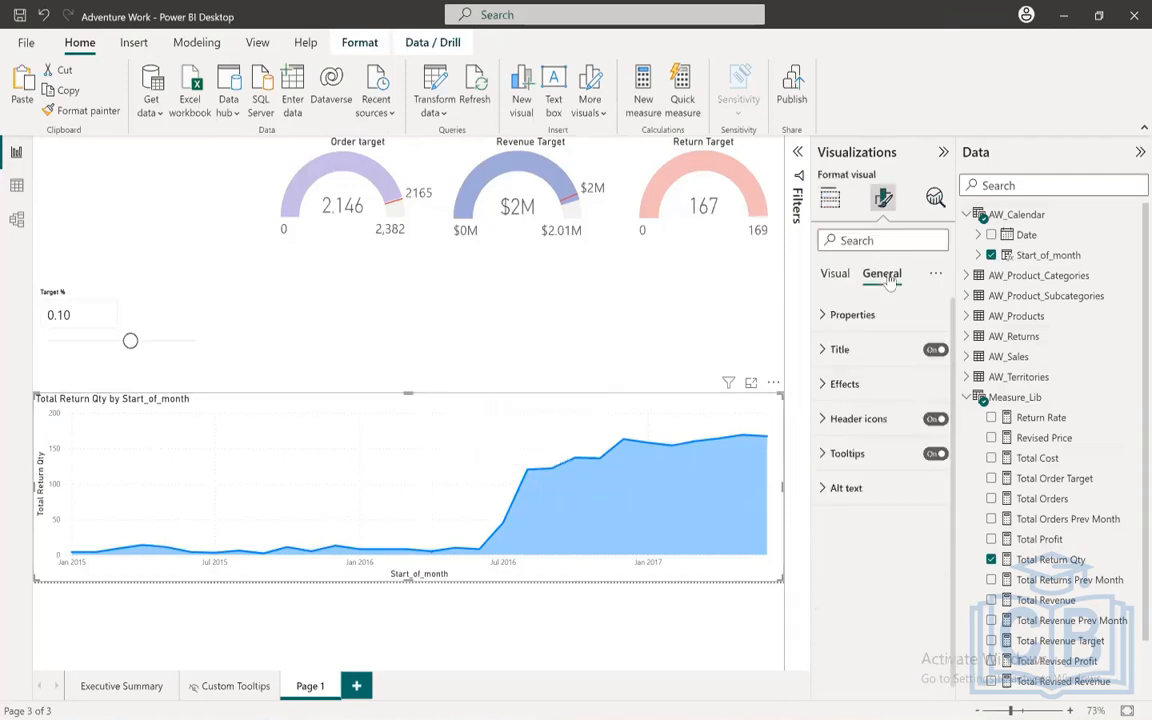
left_click(860, 349)
left_click(875, 434)
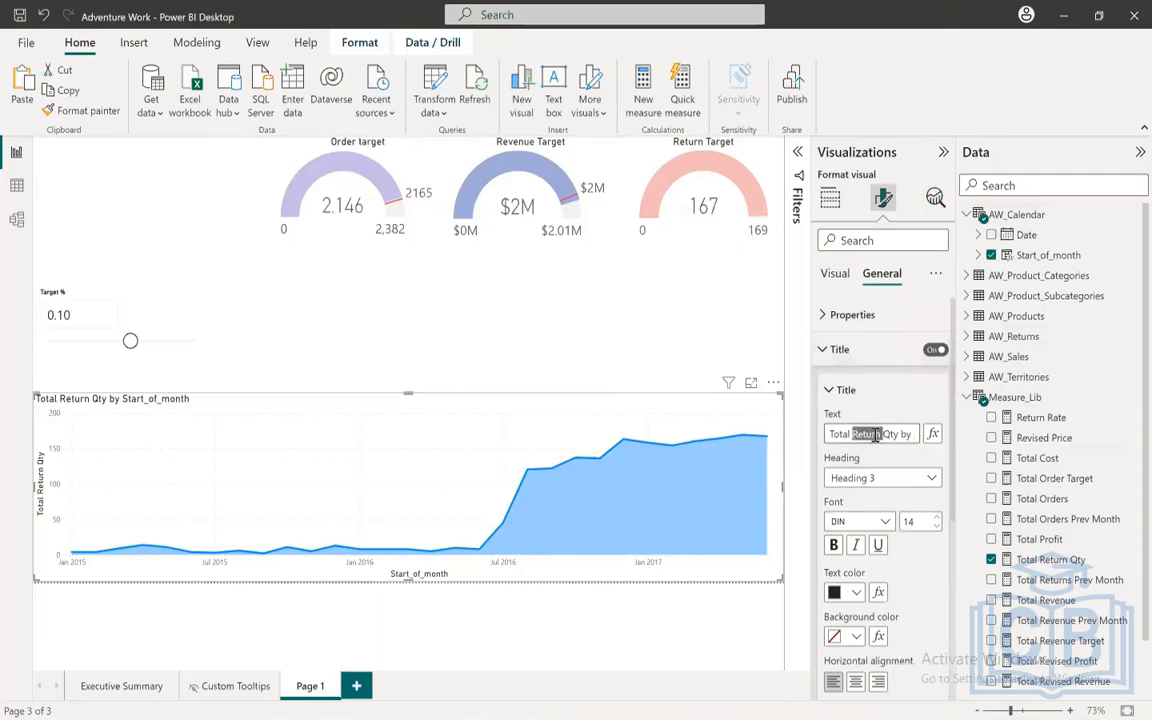
type("Month")
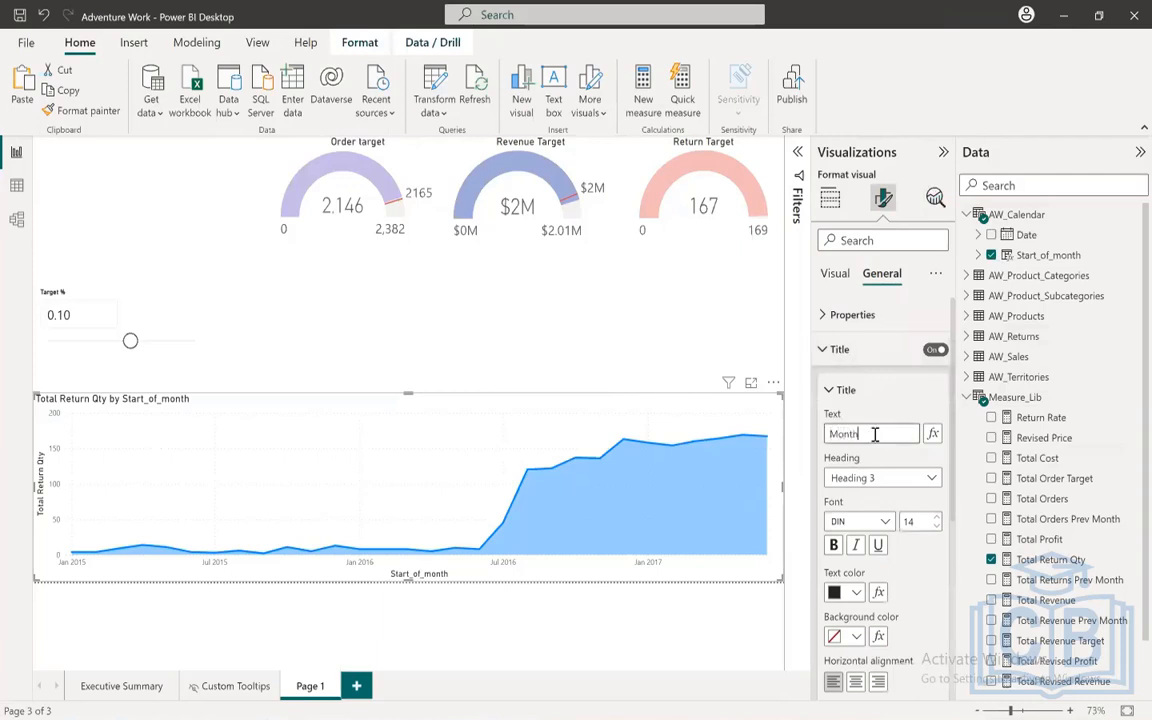
type("ly Returns")
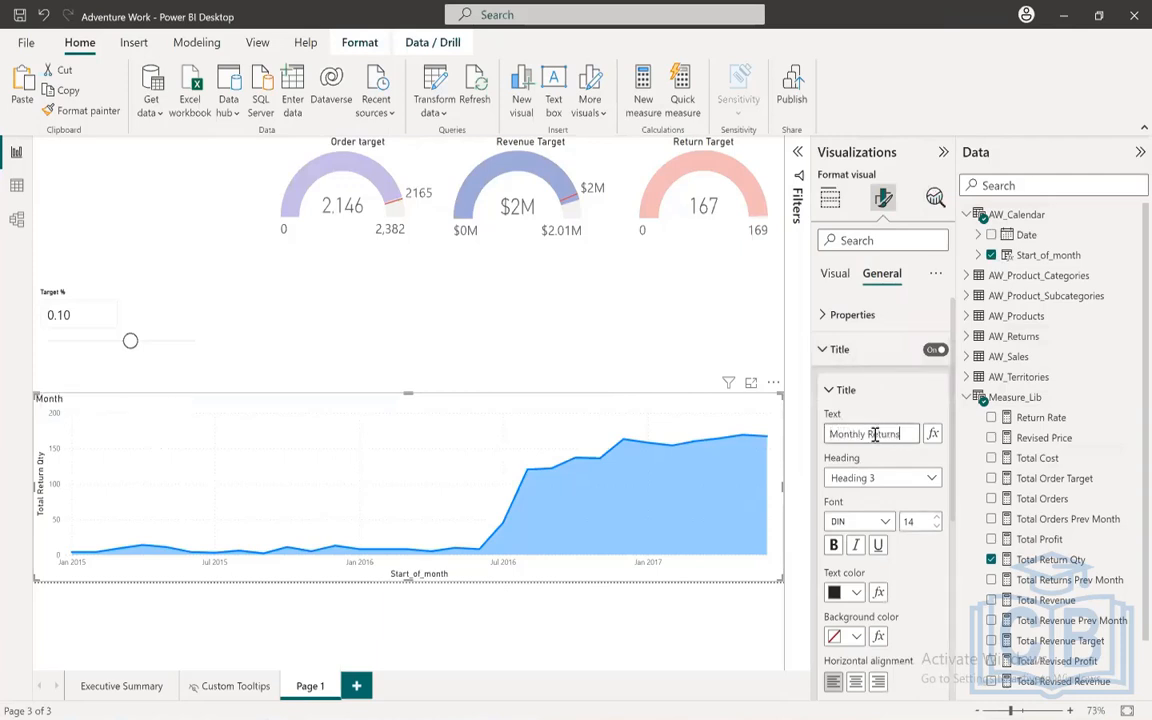
left_click(856, 682)
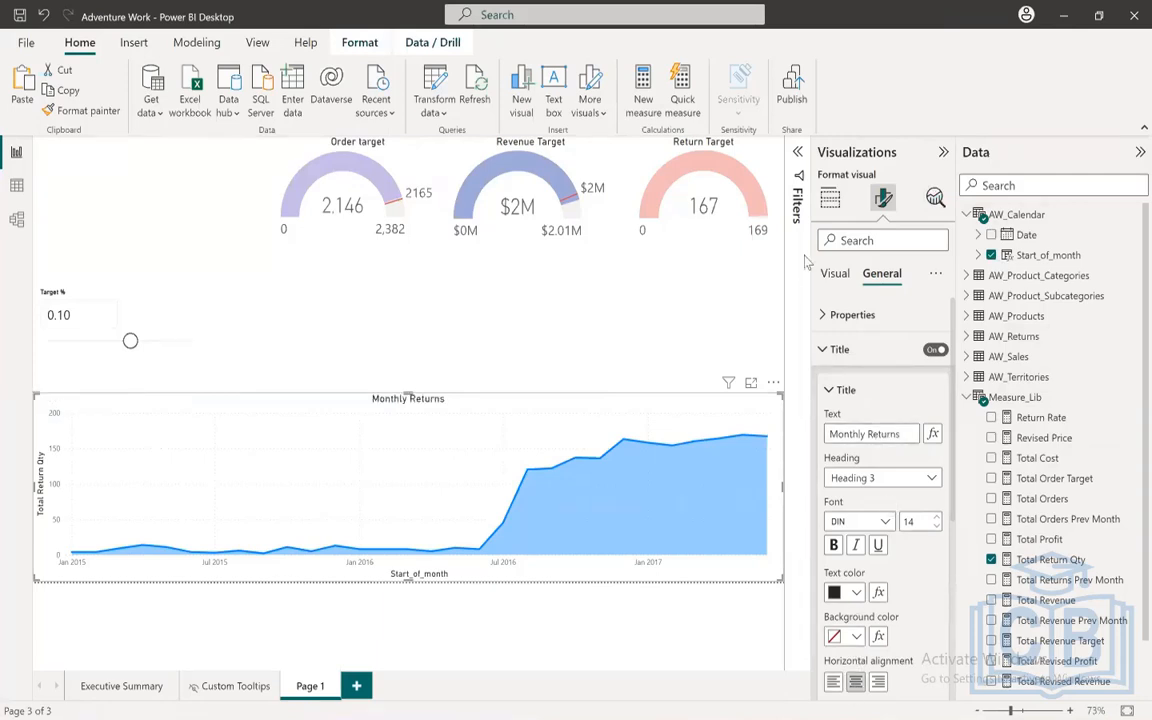
left_click(827, 350)
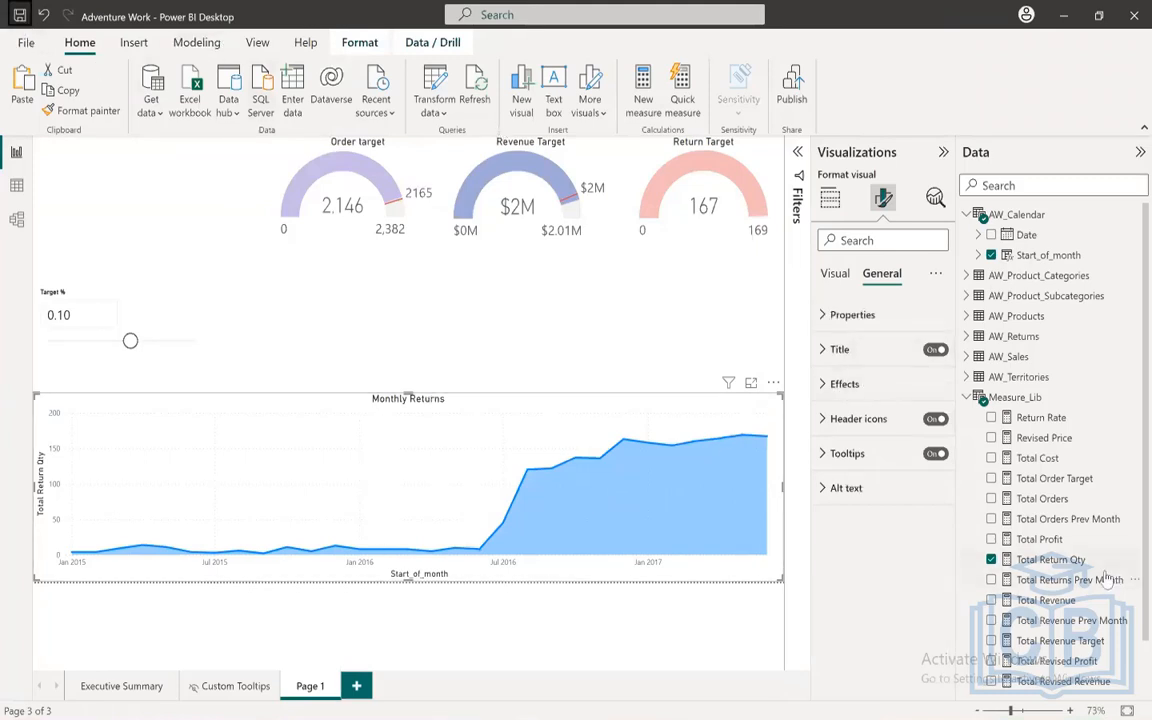
Step: Create a new measure in Measure_Lib from a copy of the Total Return Qty formula and name it Total Return Count
left_click(1045, 559)
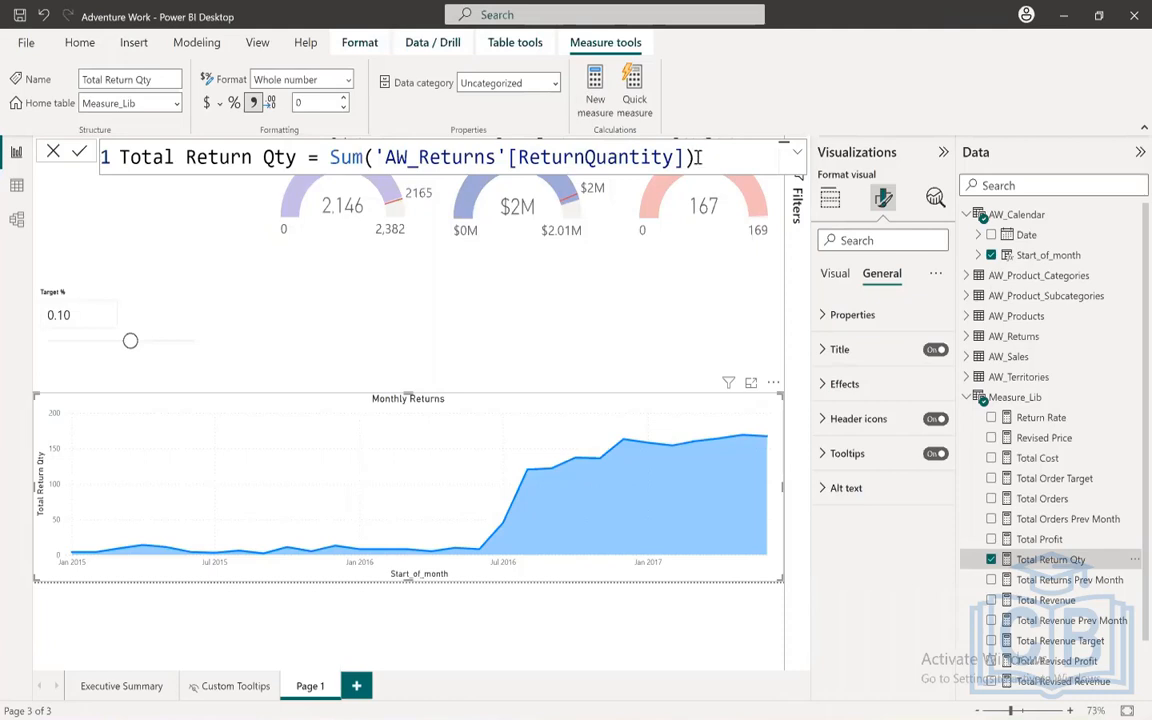
left_click_drag(701, 159, 172, 120)
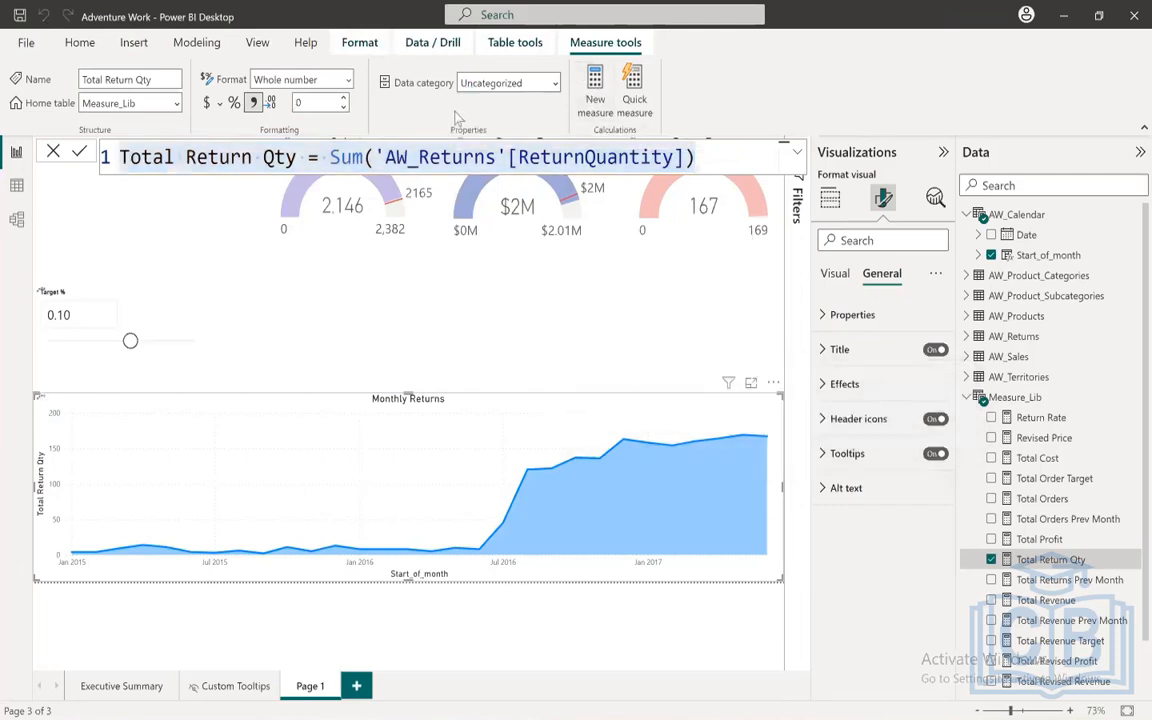
type("Total Return Qty = Sum('AW_Returns'[ReturnQuantity])")
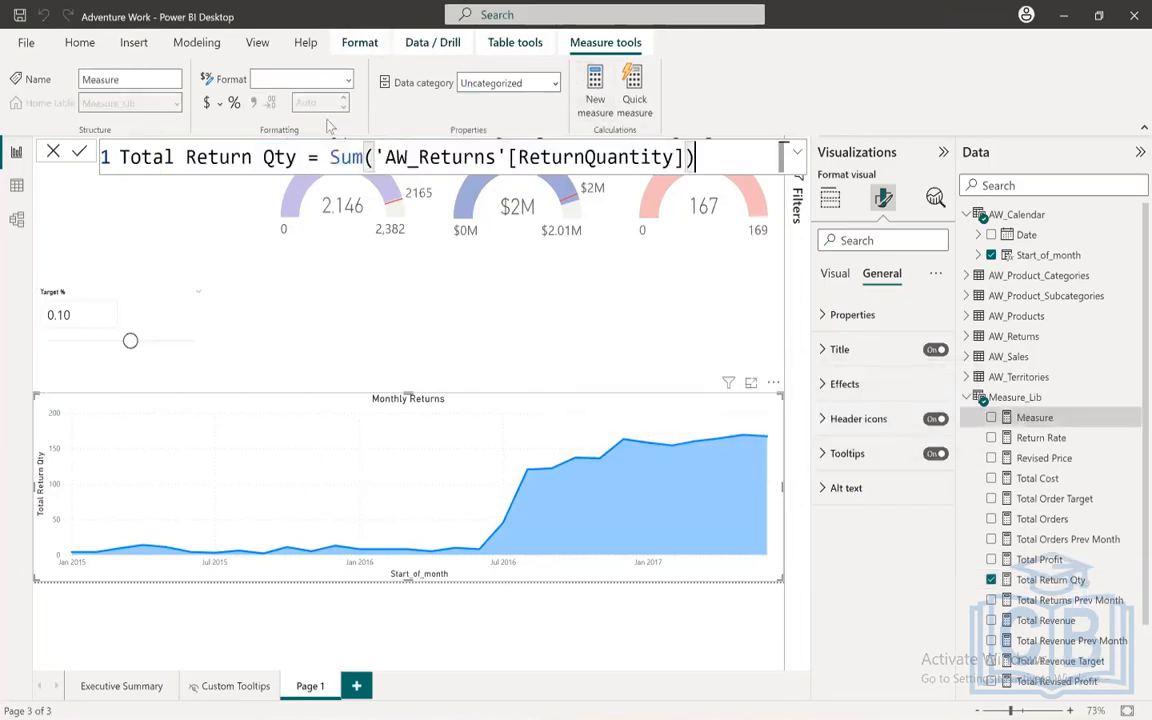
left_click(297, 157)
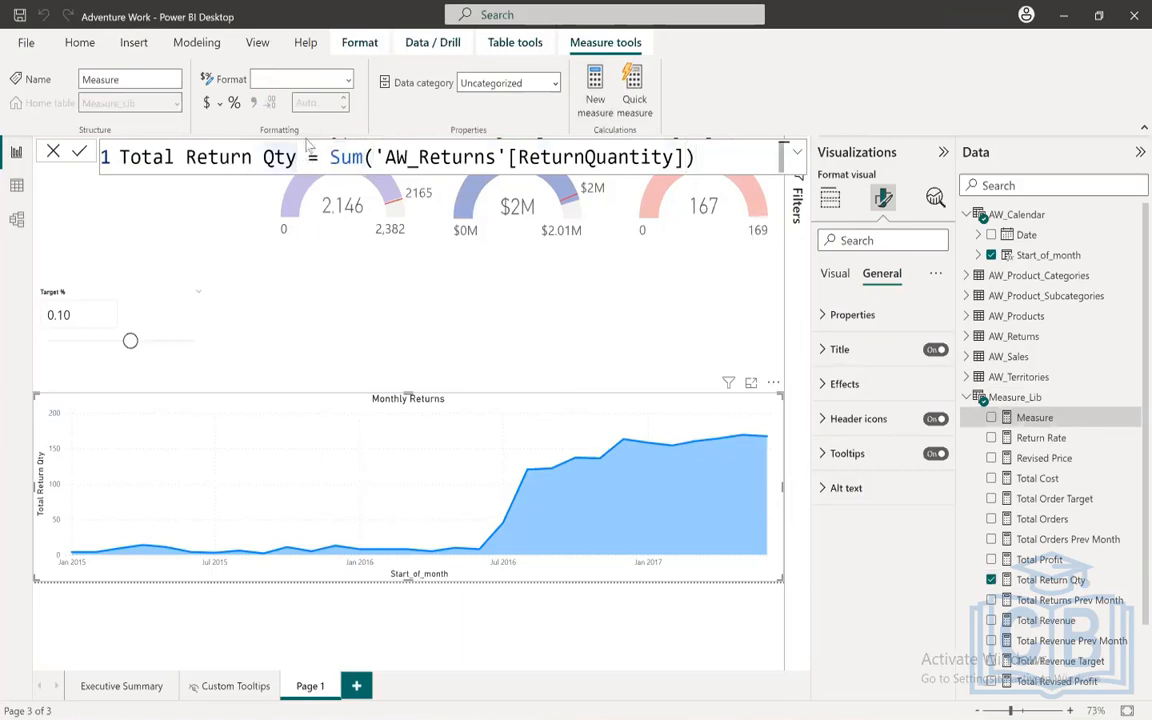
key("BackSpace")
key("BackSpace")
key("BackSpace")
type("Count")
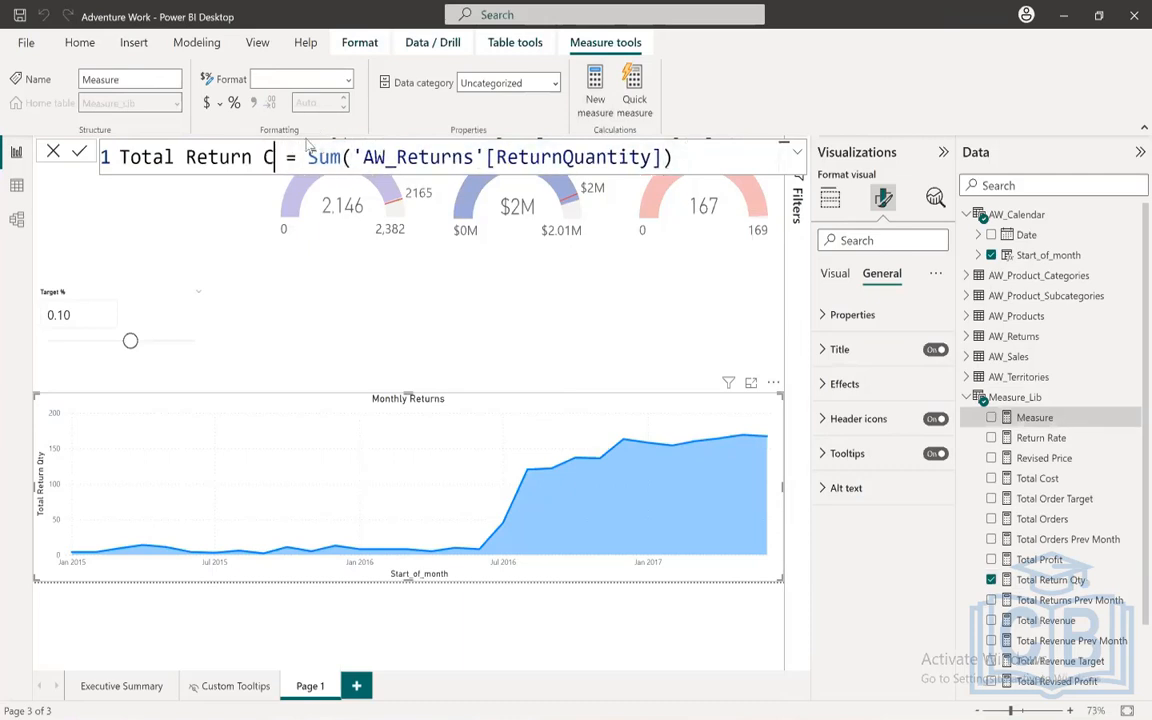
Step: Replace Sum with COUNTA over 'AW_Returns'[ReturnQuantity] in the Total Return Count formula, commit the measure and return to the area chart's field assignments
left_click(390, 158)
key("BackSpace")
key("BackSpace")
key("BackSpace")
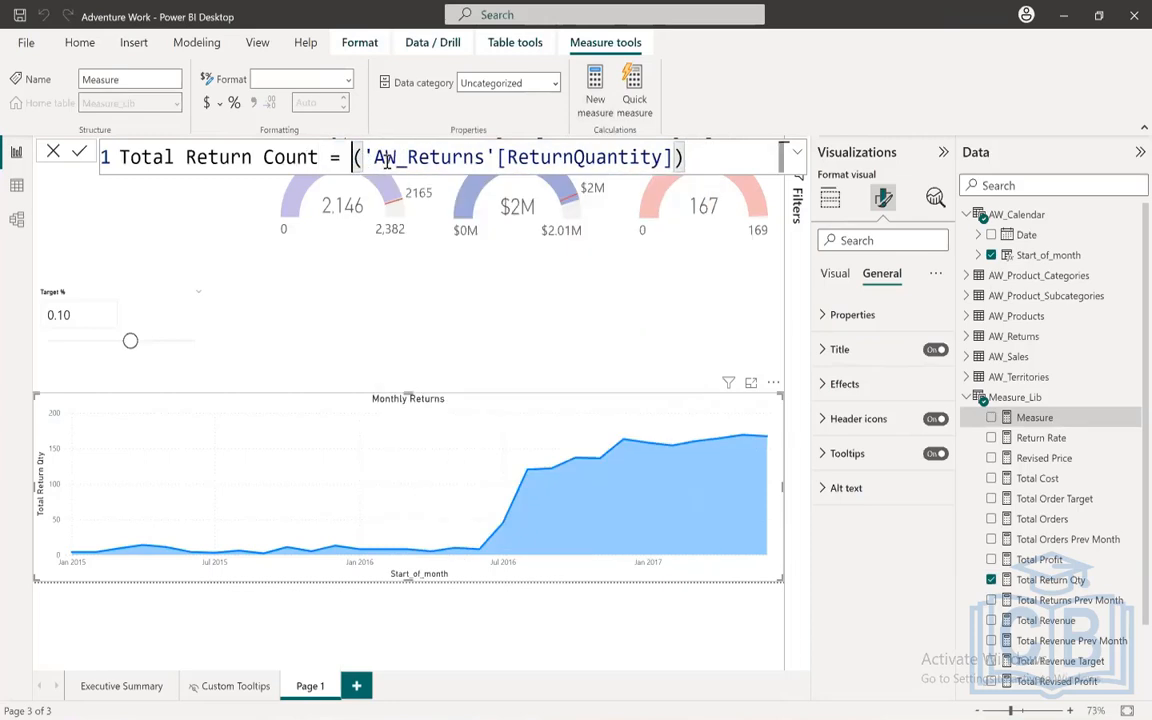
type("Count")
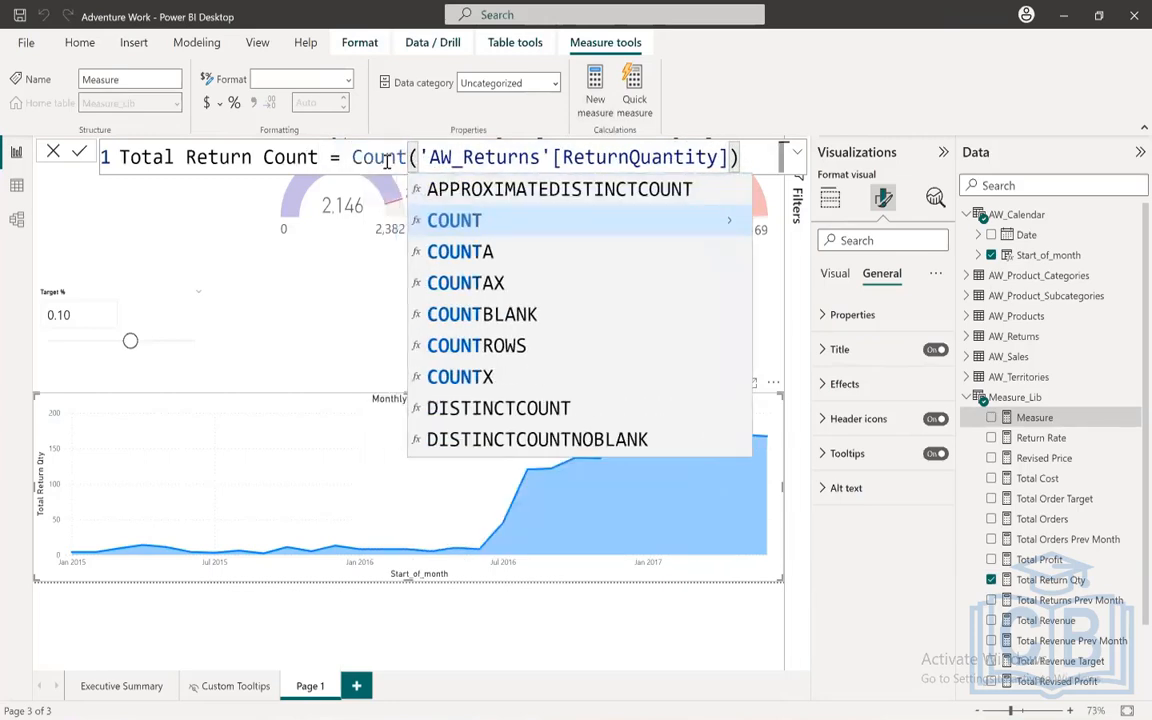
key("Down")
key("Tab")
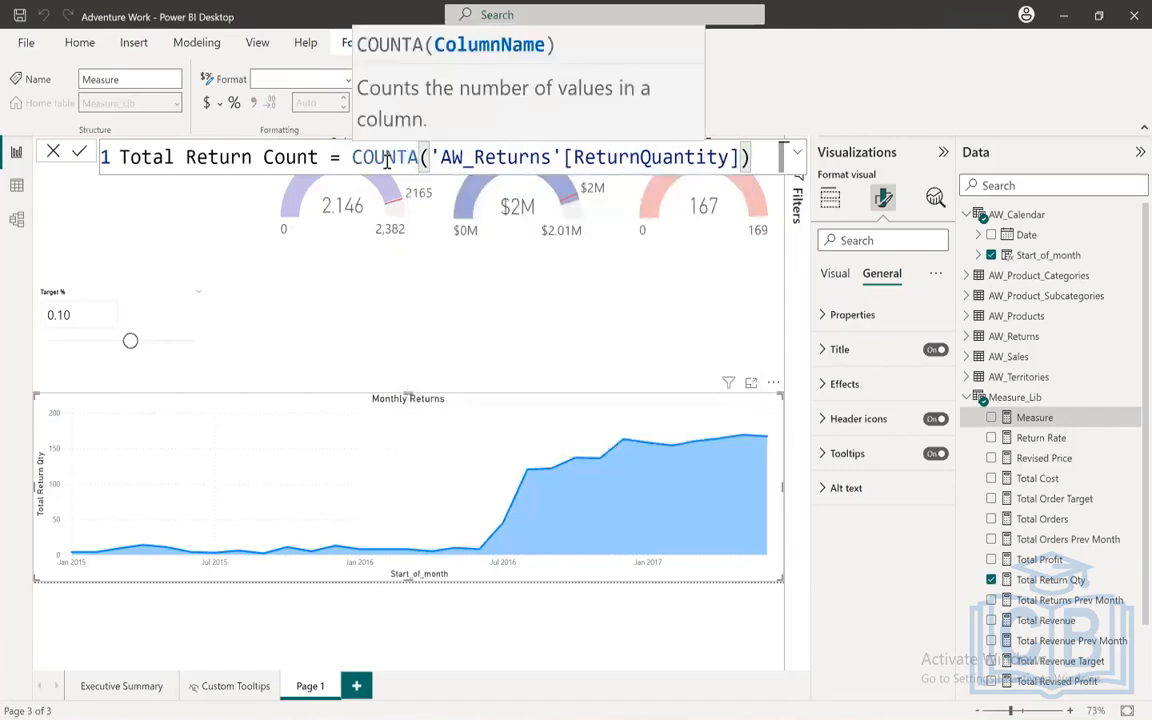
left_click(80, 153)
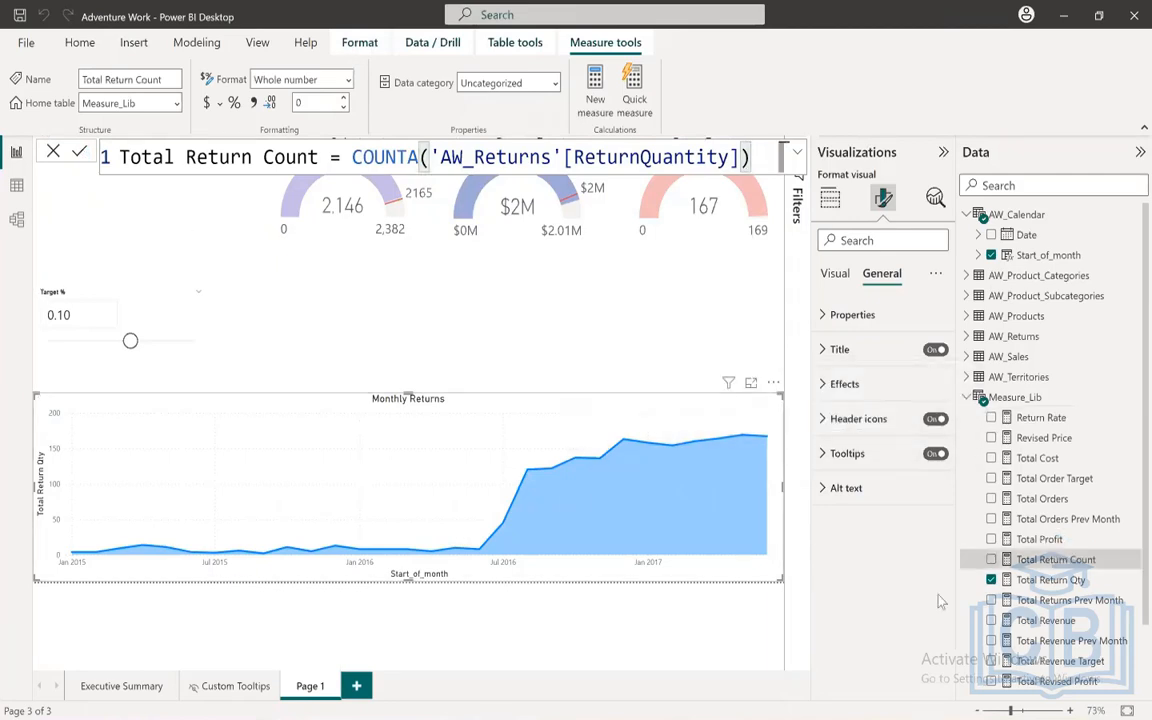
left_click(830, 197)
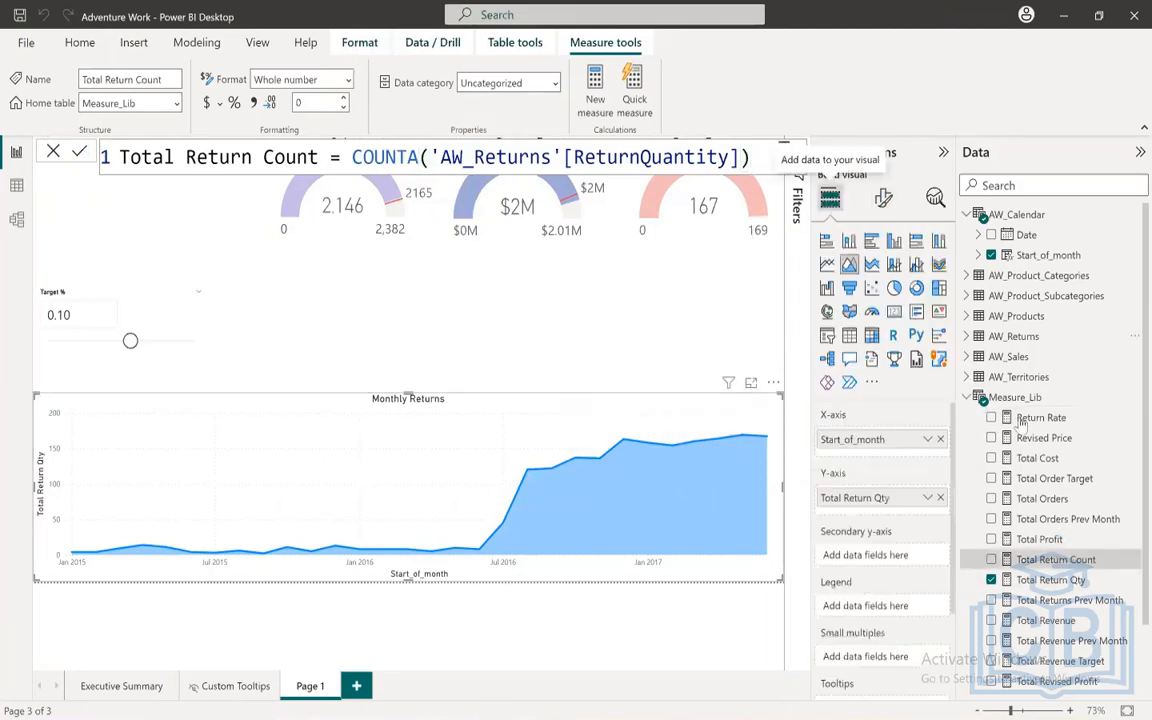
Step: Add the Total Return Count measure to the Monthly Returns area chart's Y-axis alongside Total Return Qty
left_click_drag(1027, 561, 855, 518)
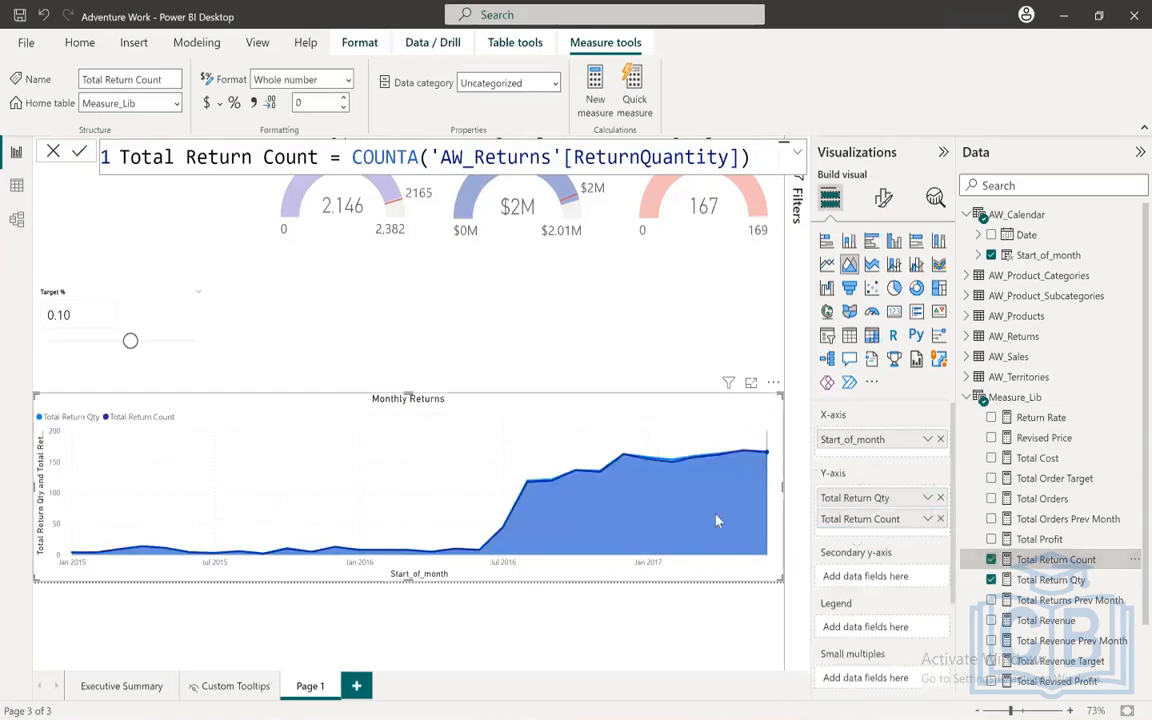
Step: Set the stroke width of the Monthly Returns chart's lines to 2 px and turn on its markers
left_click(882, 197)
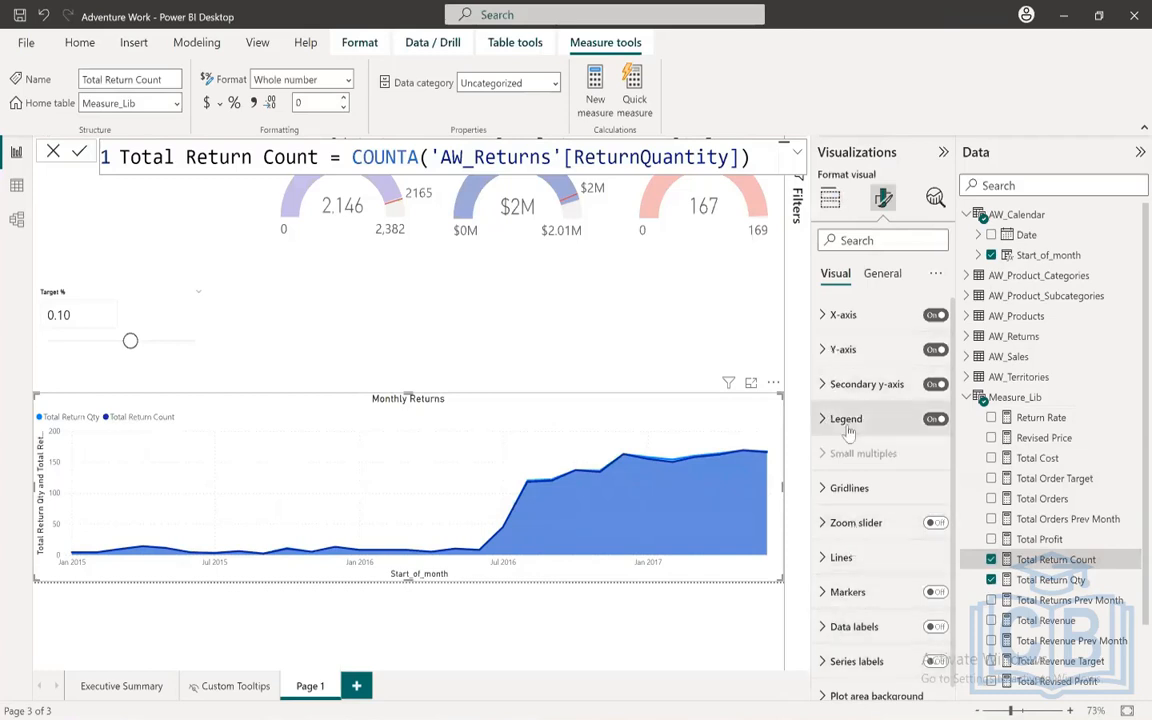
scroll(830, 620, "down", 1)
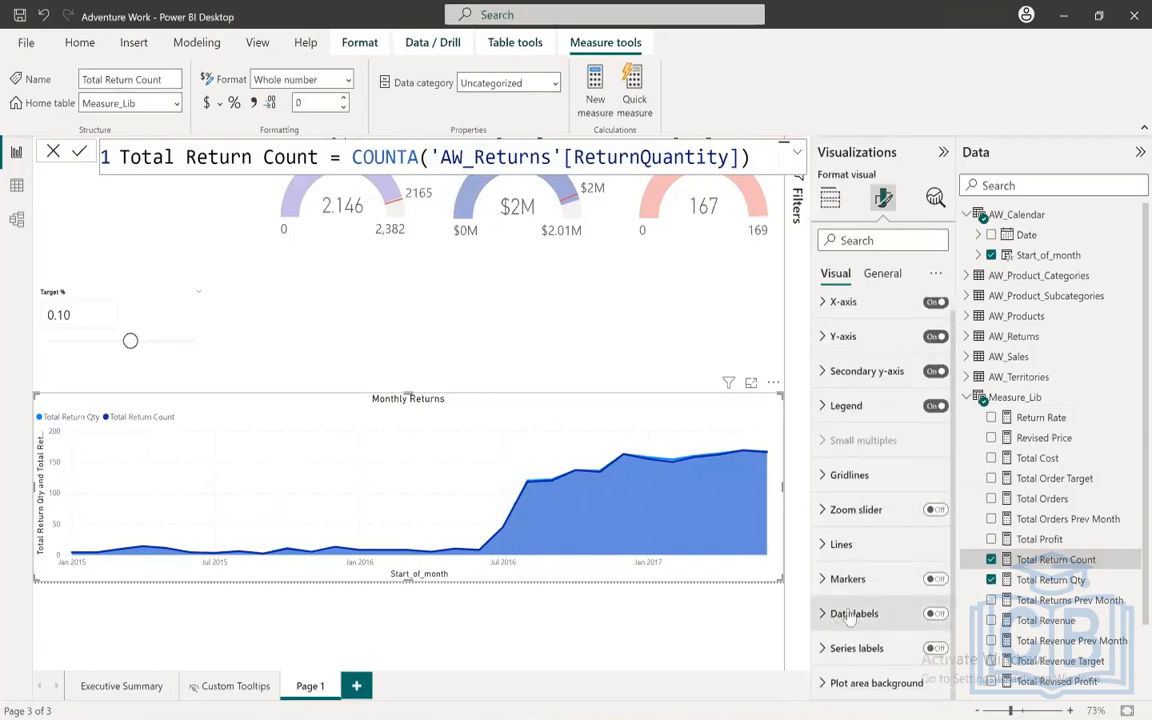
left_click(840, 544)
scroll(850, 540, "down", 5)
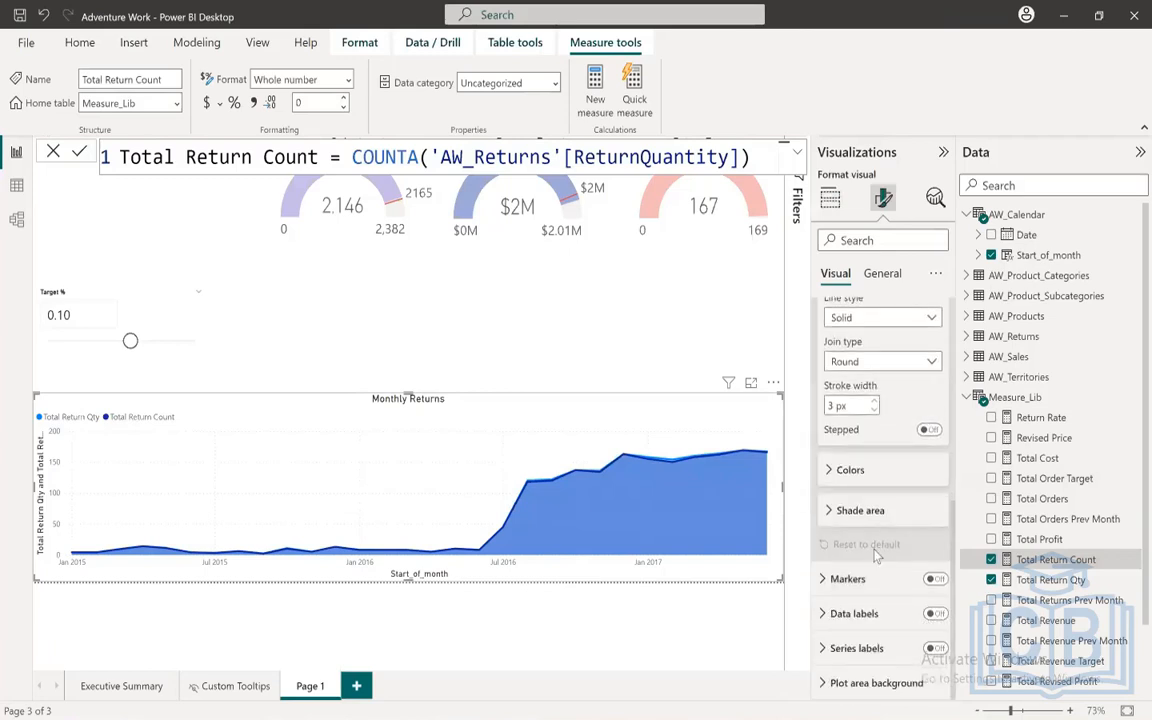
left_click(872, 470)
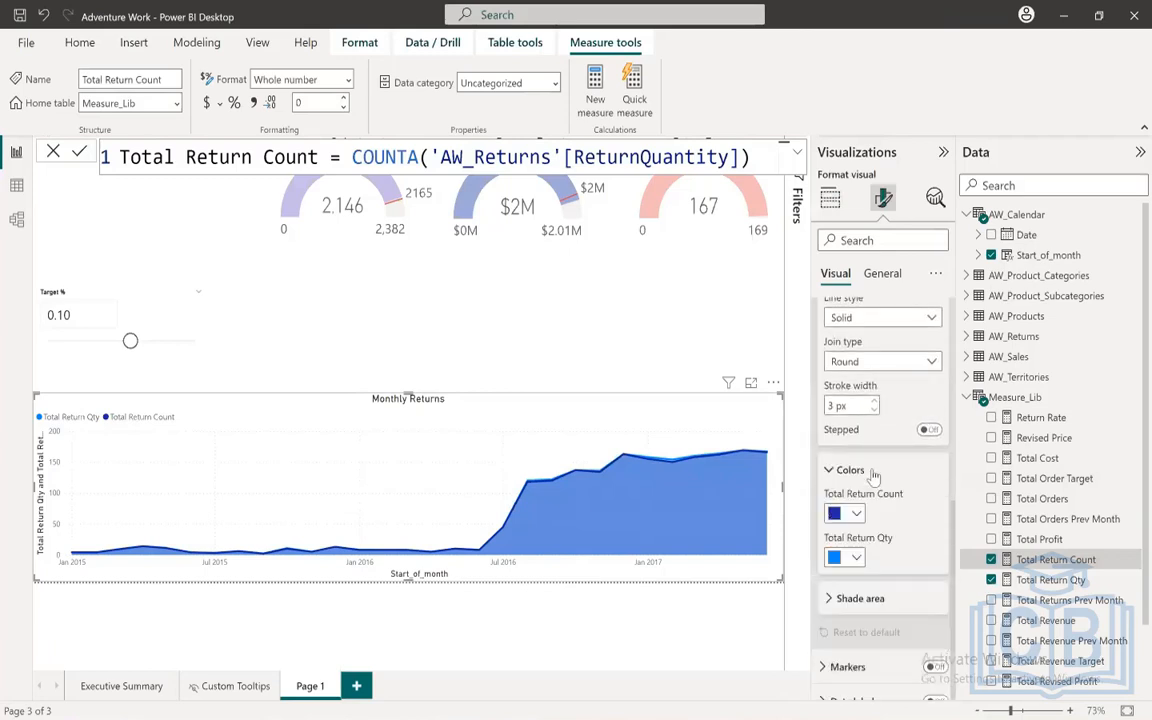
left_click(874, 410)
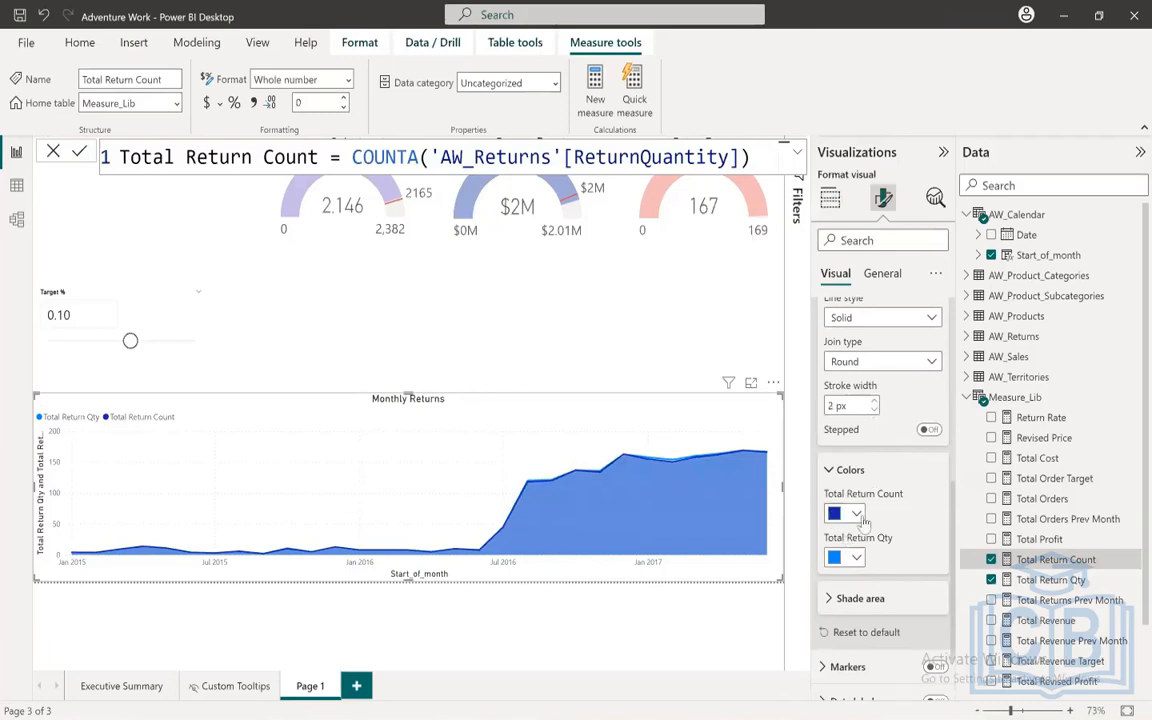
left_click(935, 667)
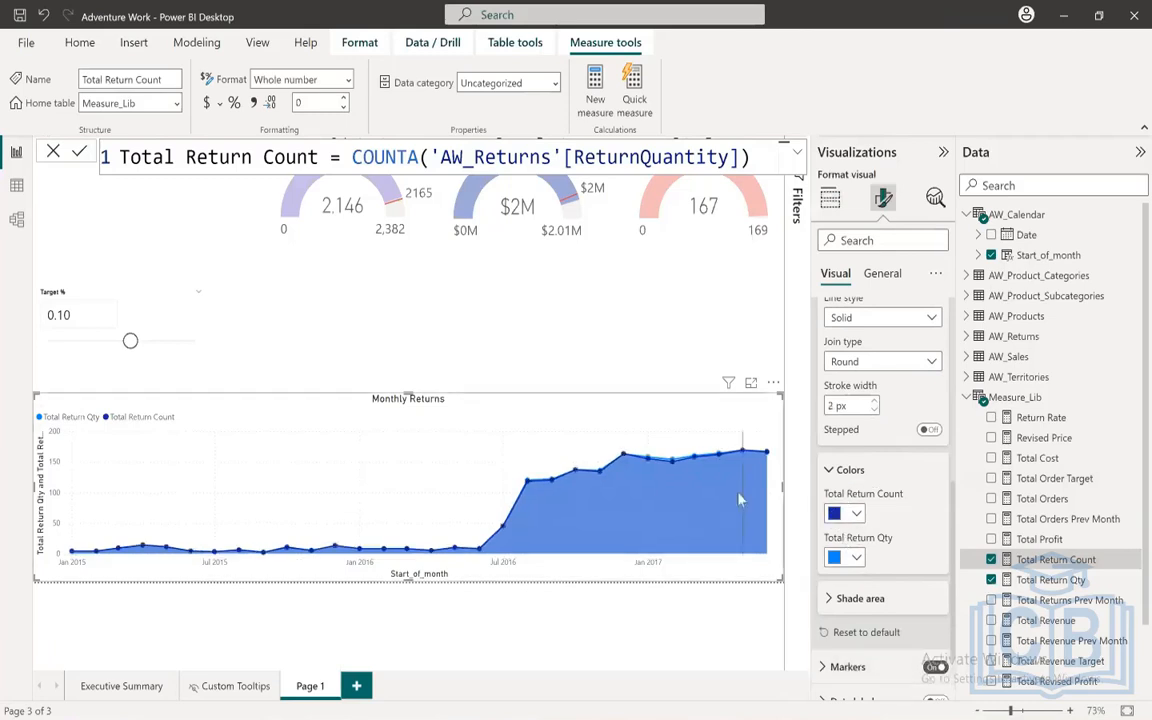
Step: Color the Total Return Count series with the recent light pink and the Total Return Qty series light gray
left_click(857, 513)
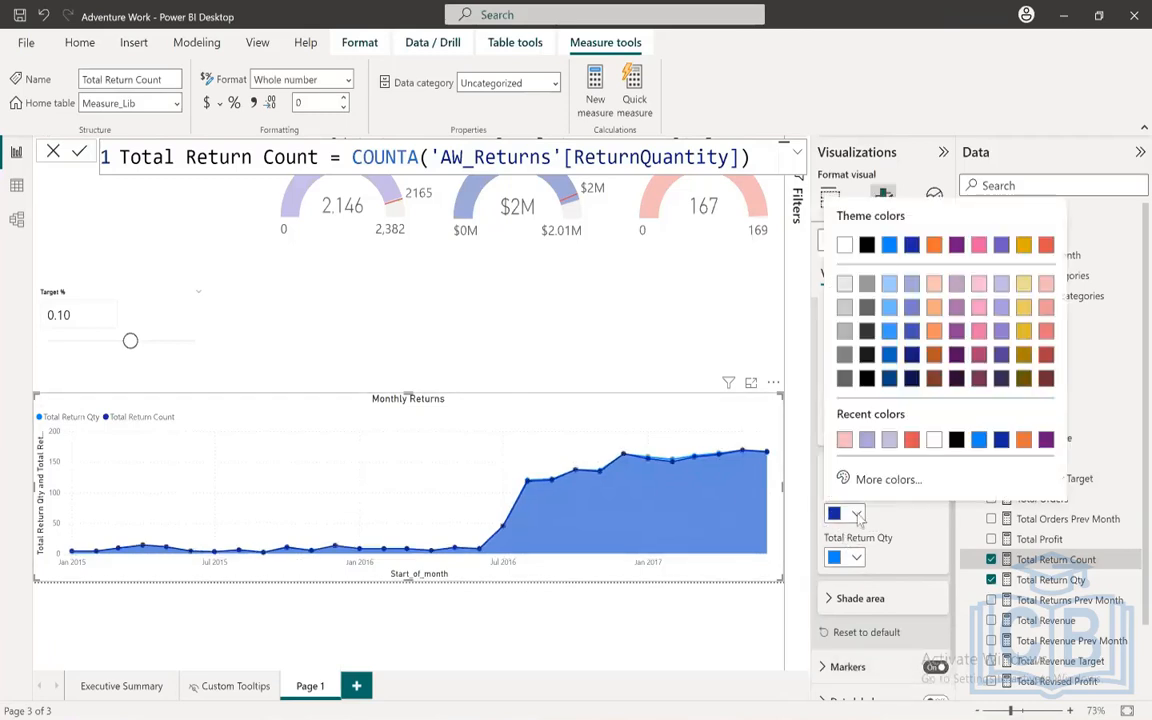
left_click(845, 440)
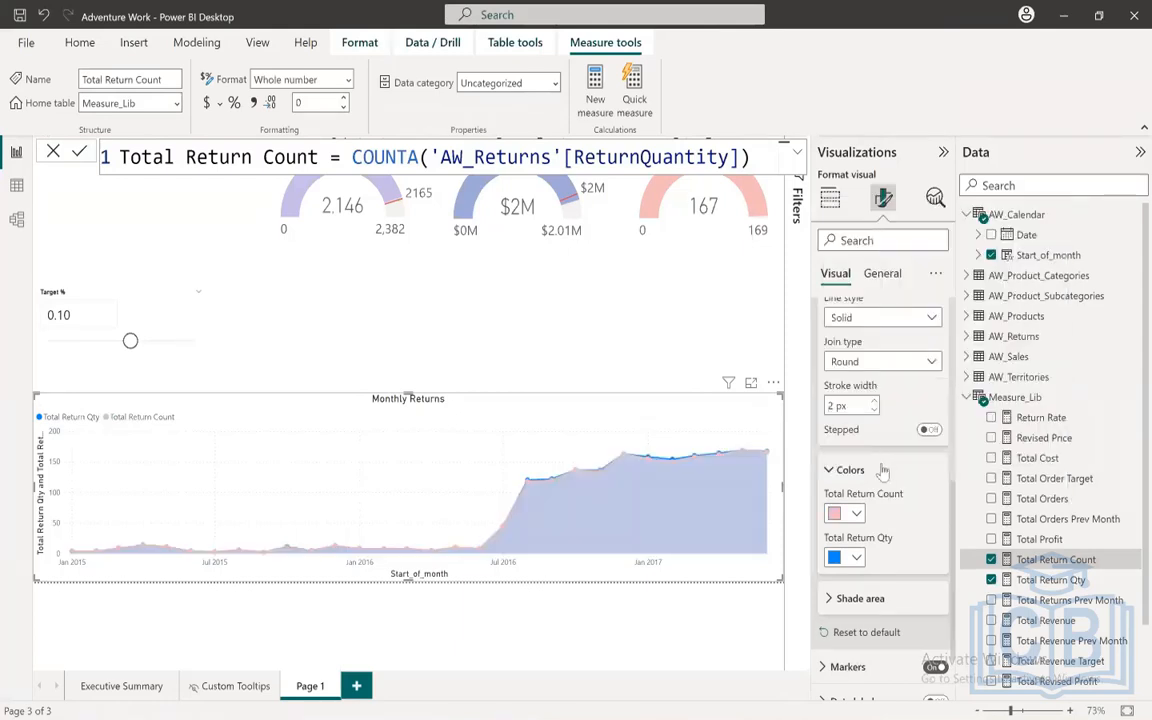
left_click(855, 557)
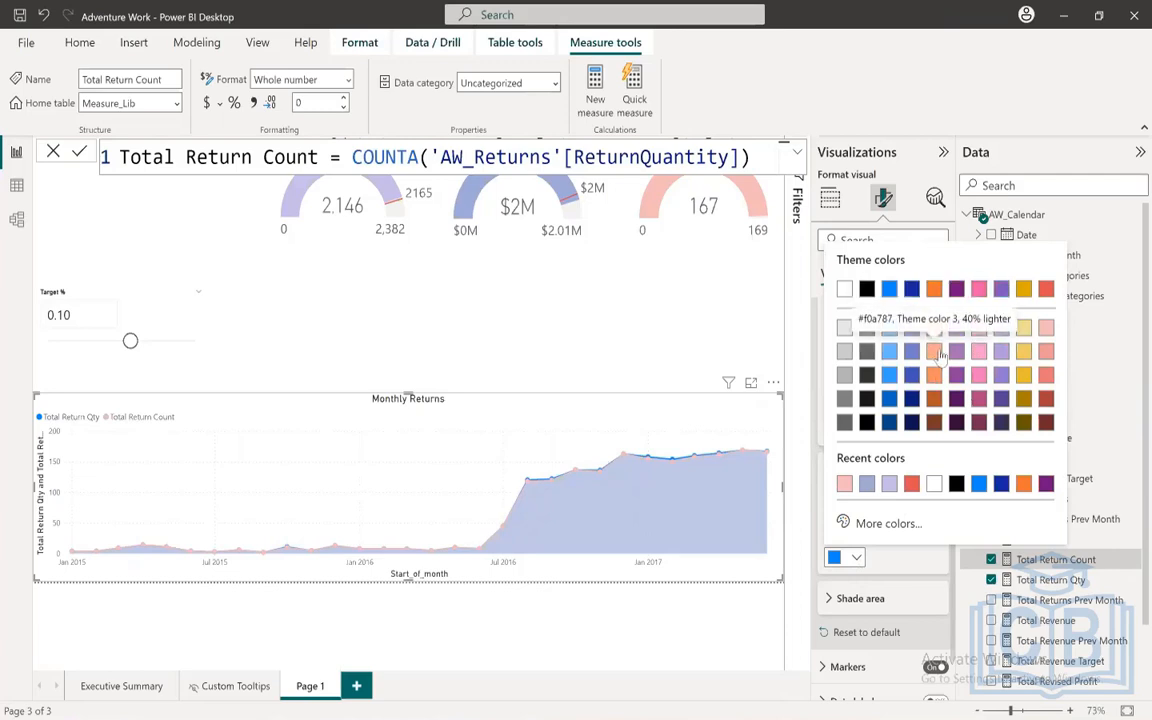
left_click(845, 330)
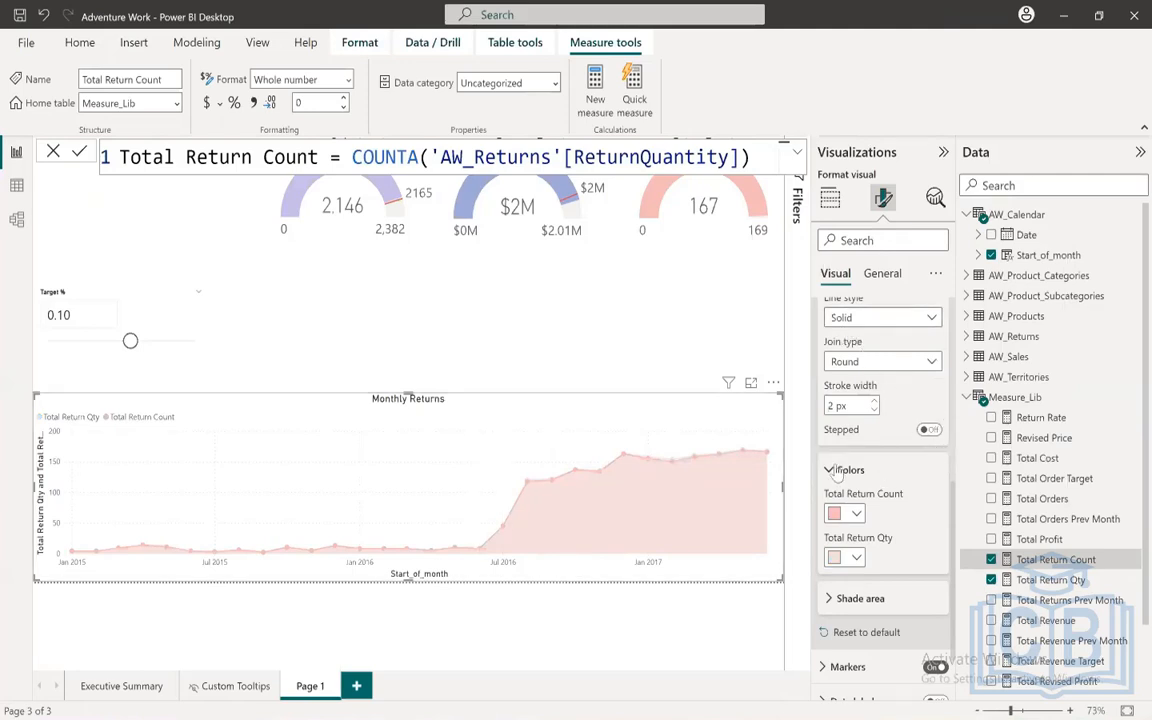
scroll(910, 512, "down", 2)
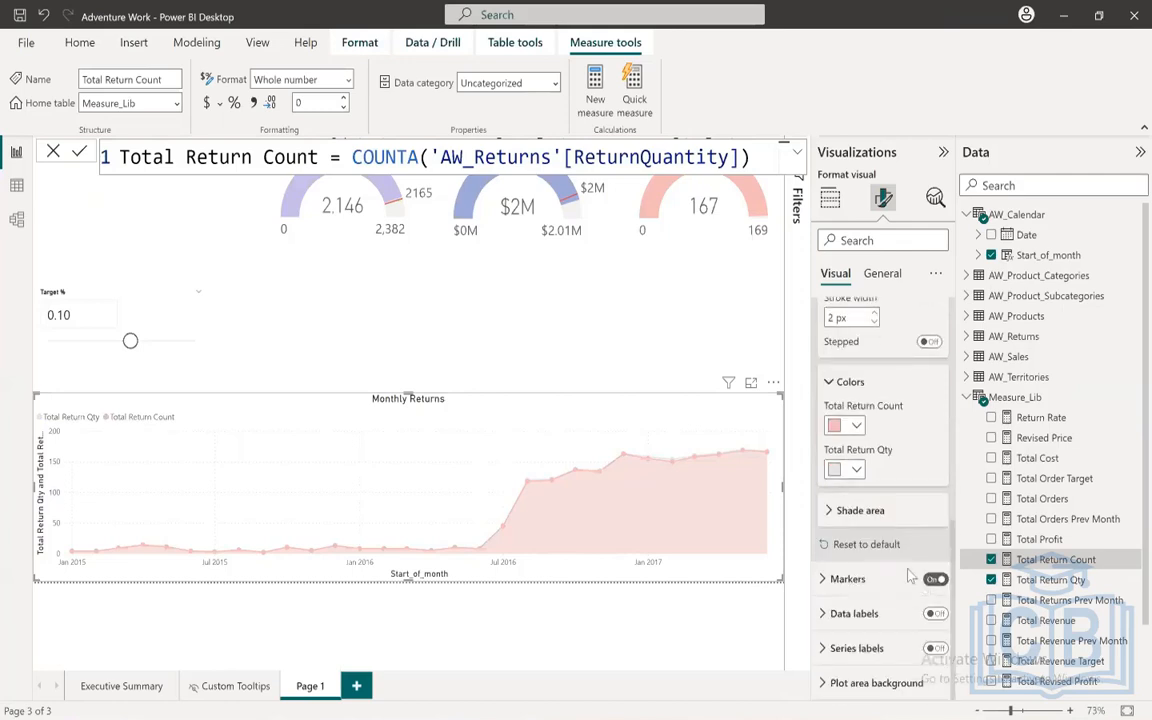
left_click(936, 615)
left_click(840, 200)
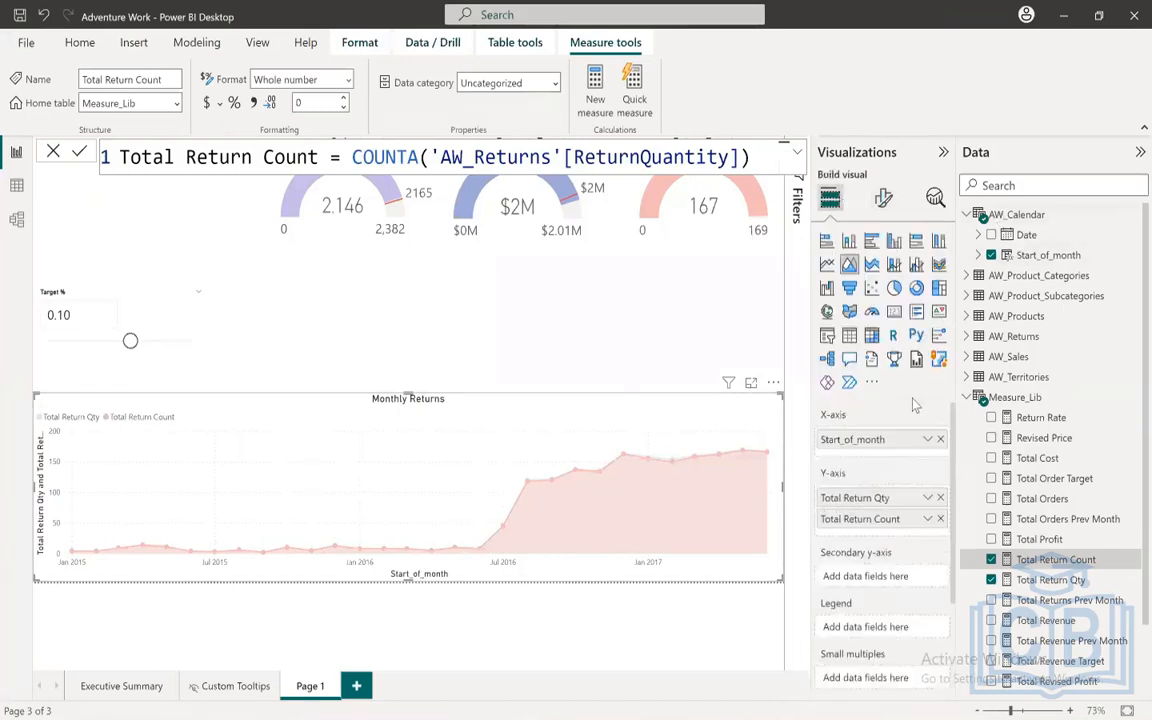
Step: Turn off the X-axis title, the Y-axis title and the whole Y-axis of the Monthly Returns chart
left_click(883, 197)
left_click(838, 318)
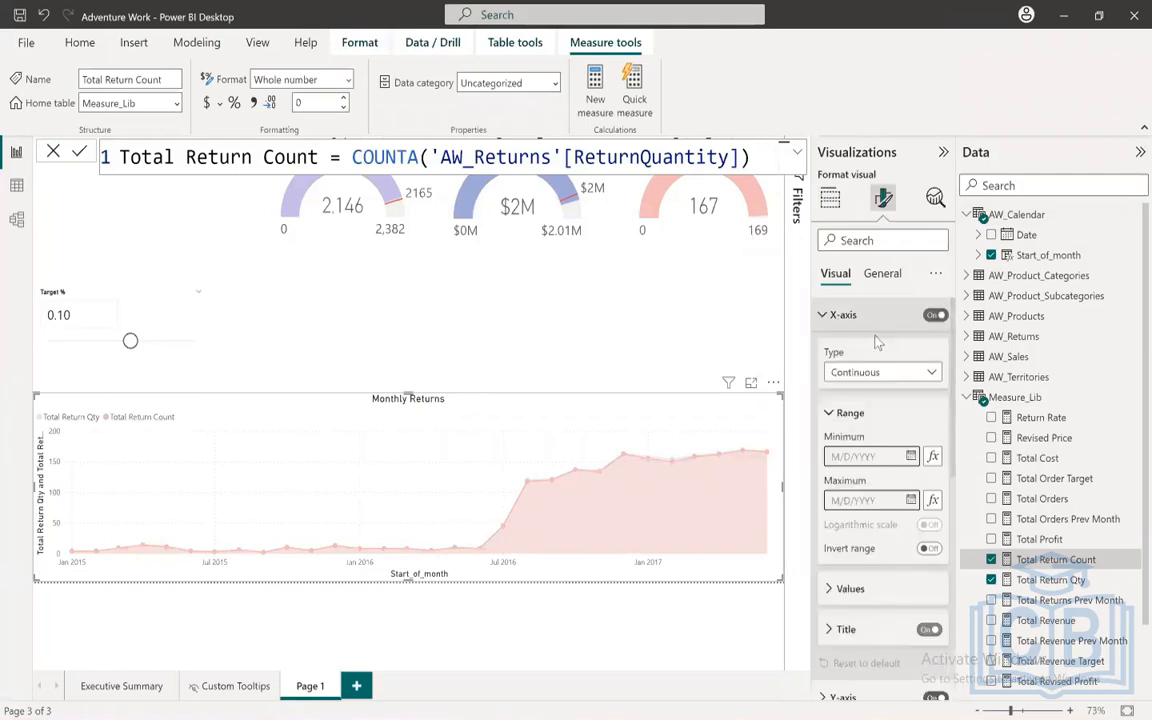
left_click(929, 630)
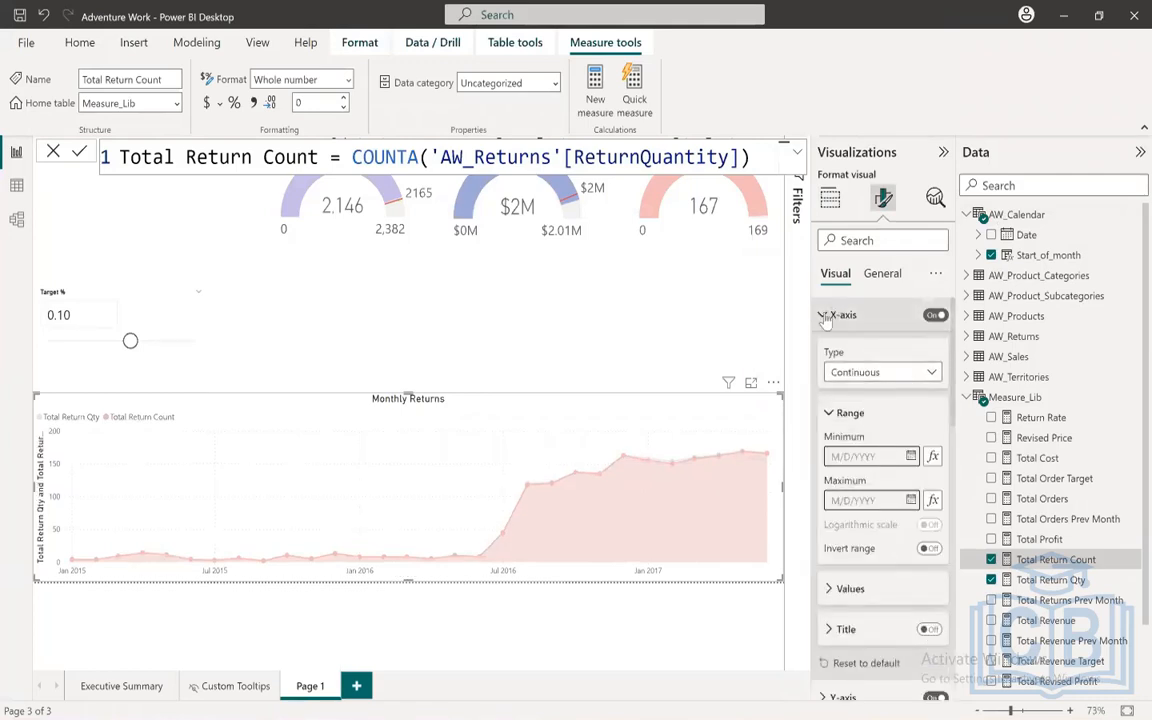
left_click(860, 315)
left_click(890, 350)
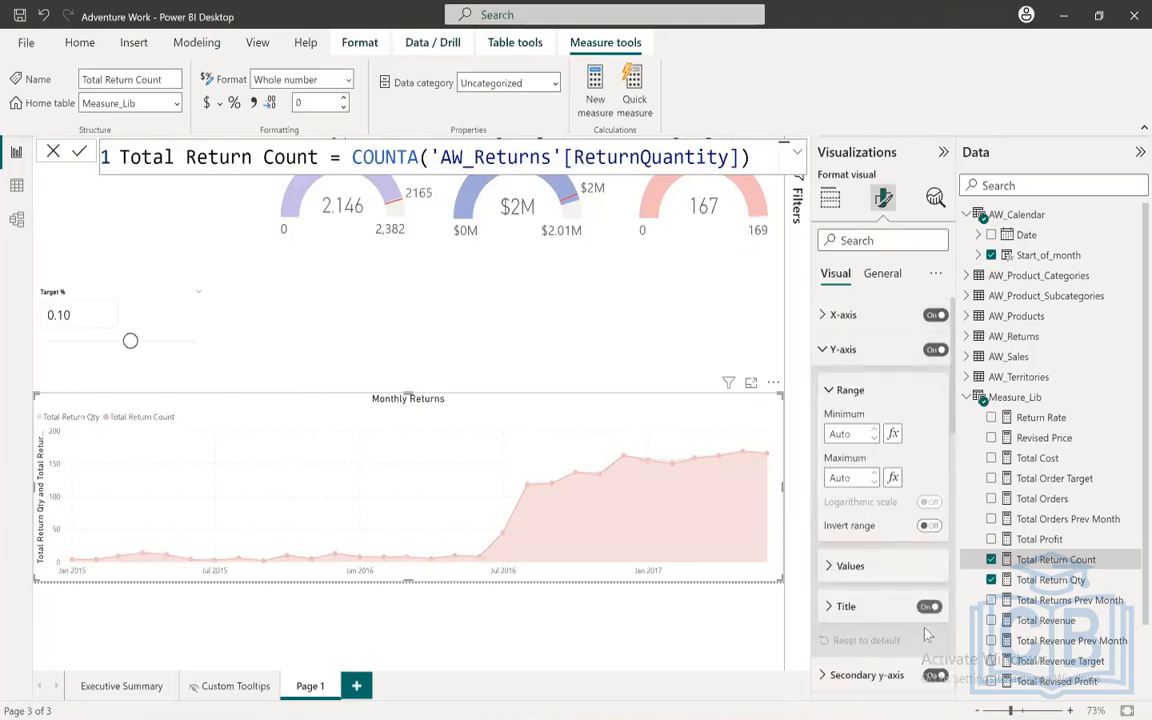
left_click(928, 607)
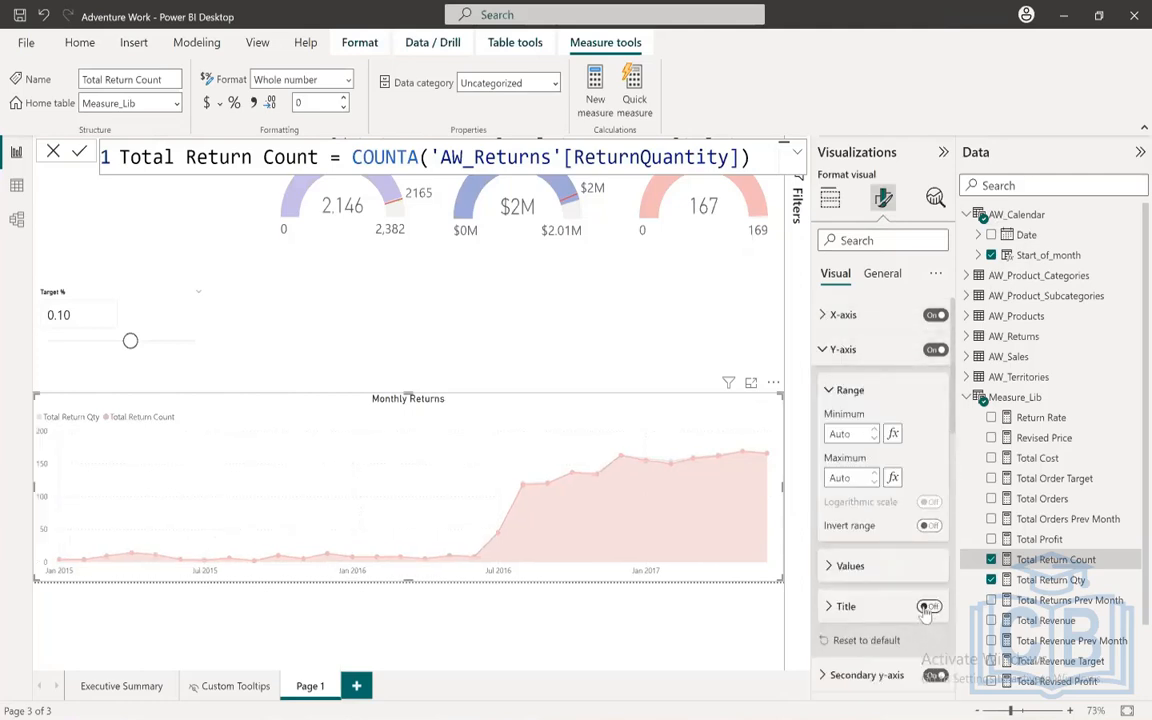
left_click(934, 350)
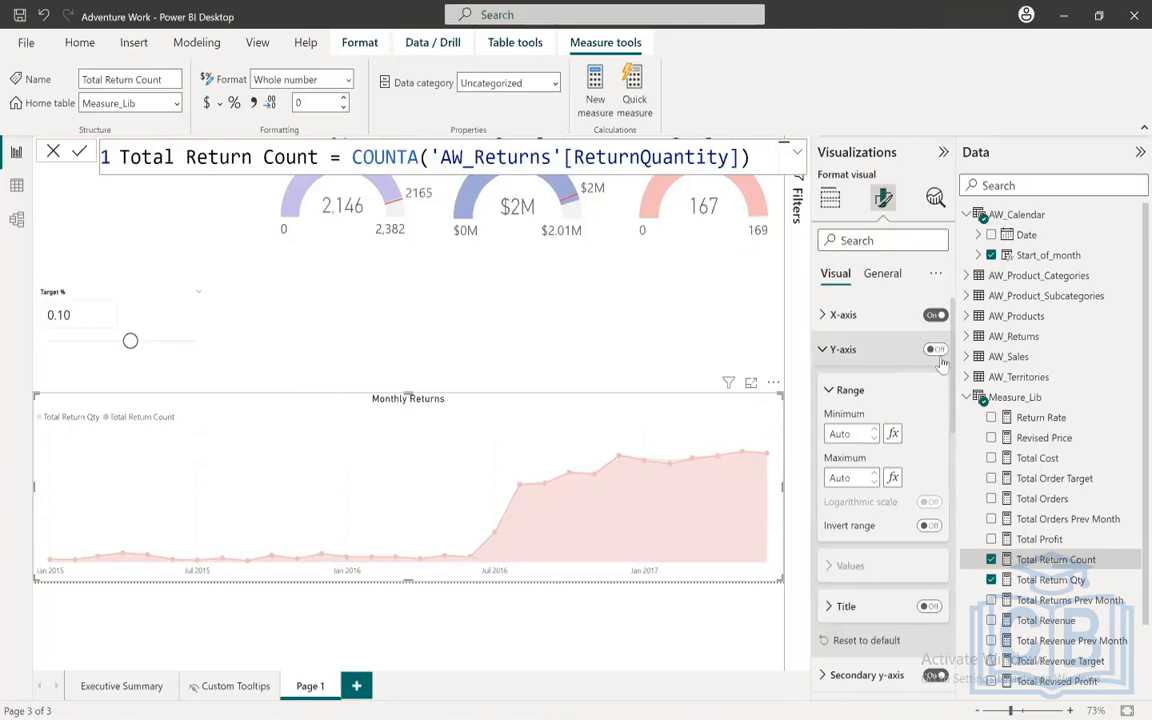
left_click(840, 349)
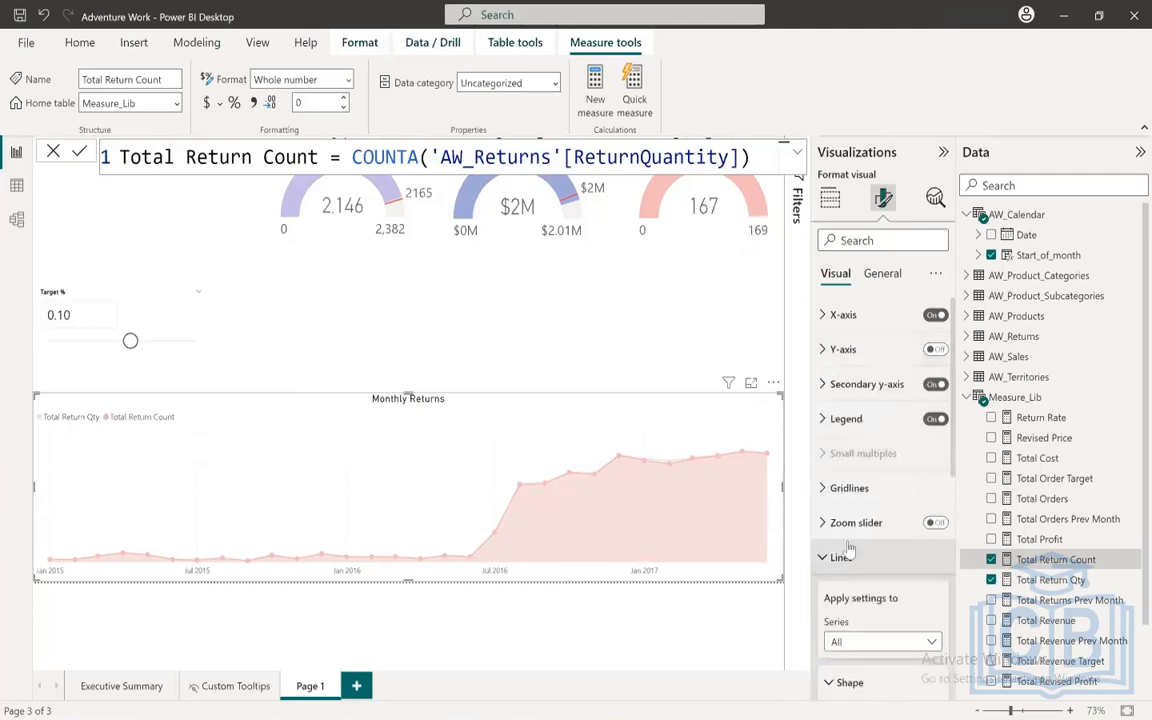
Step: Turn off the vertical gridlines of the Monthly Returns chart
scroll(900, 566, "down", 5)
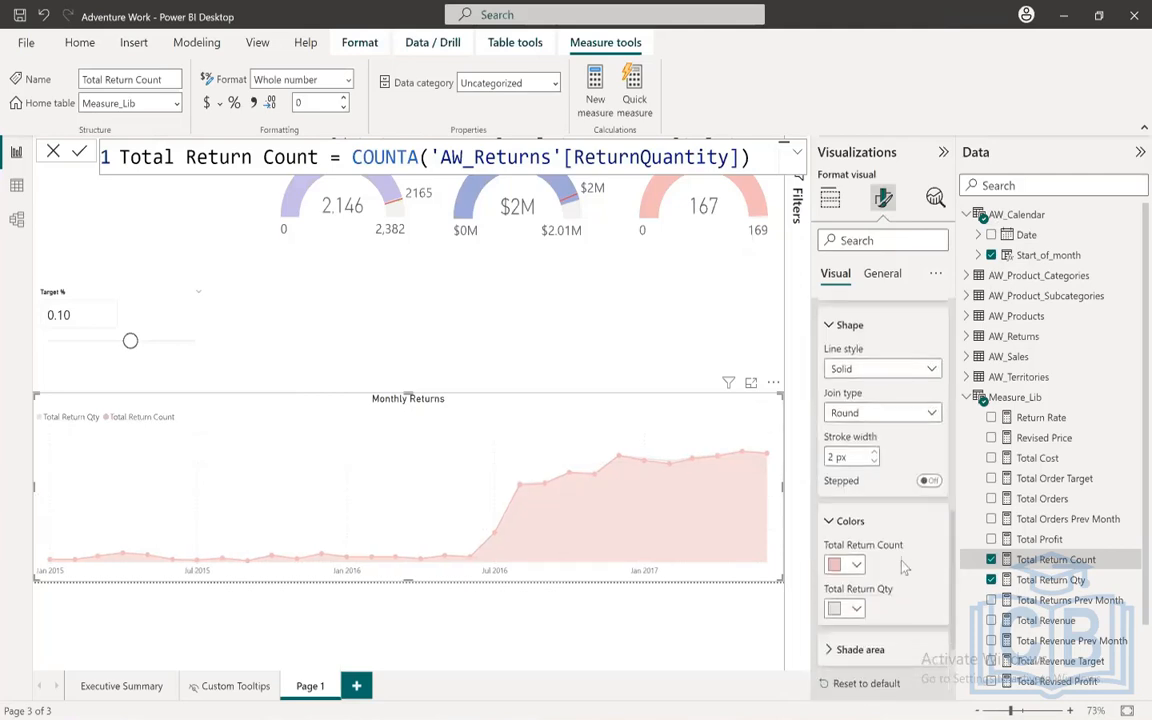
scroll(903, 567, "up", 5)
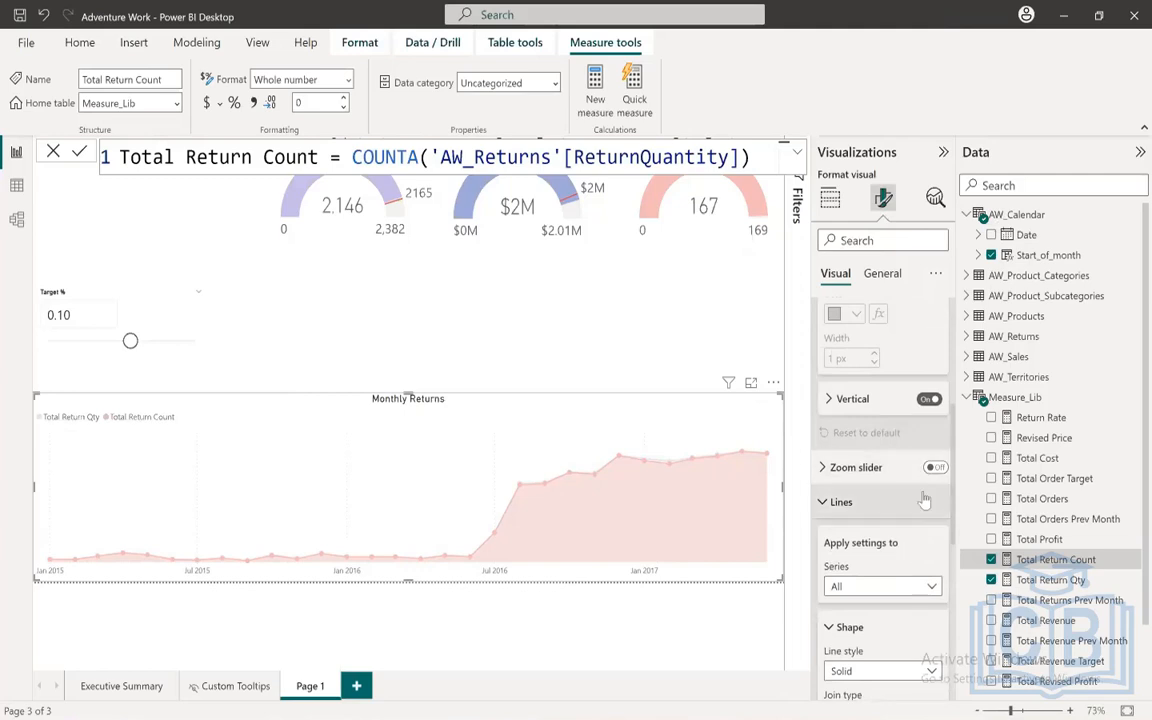
scroll(925, 500, "down", 5)
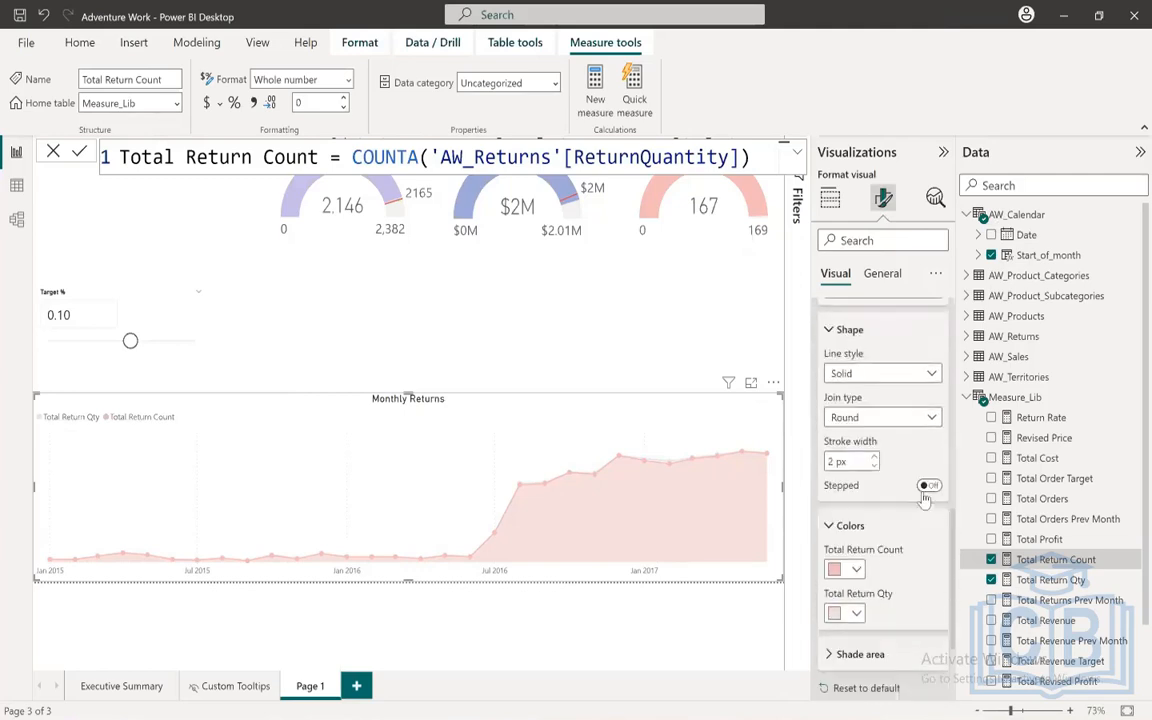
scroll(925, 500, "down", 2)
scroll(925, 500, "up", 6)
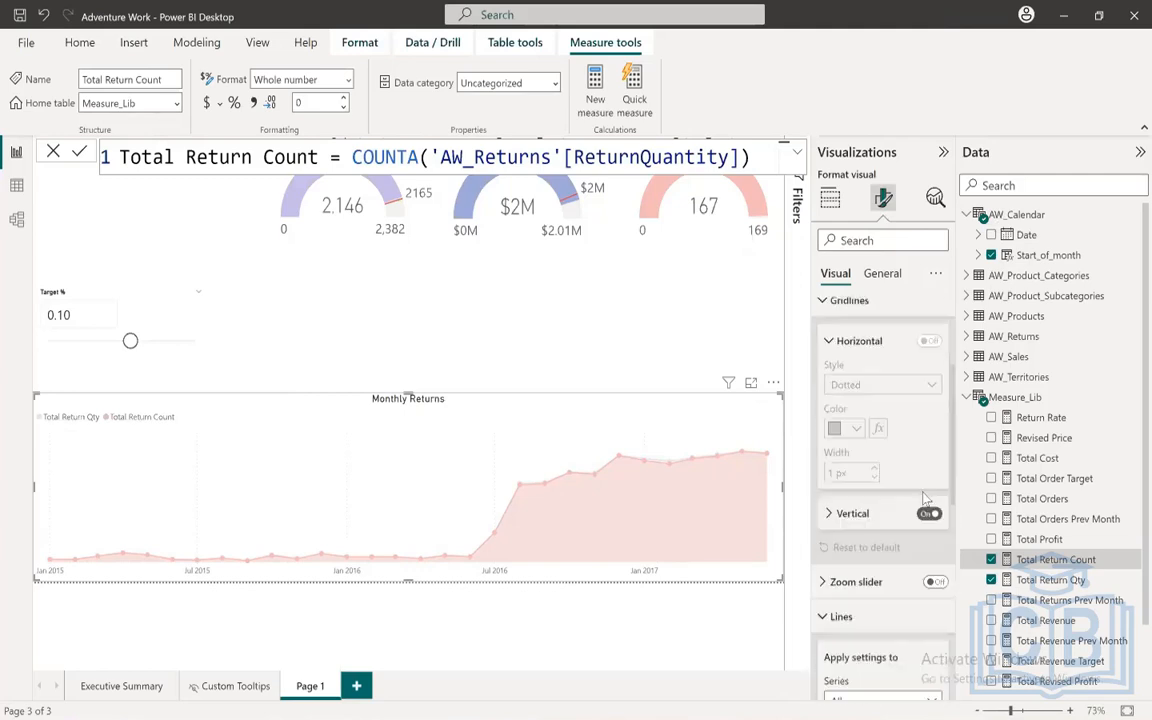
left_click(926, 518)
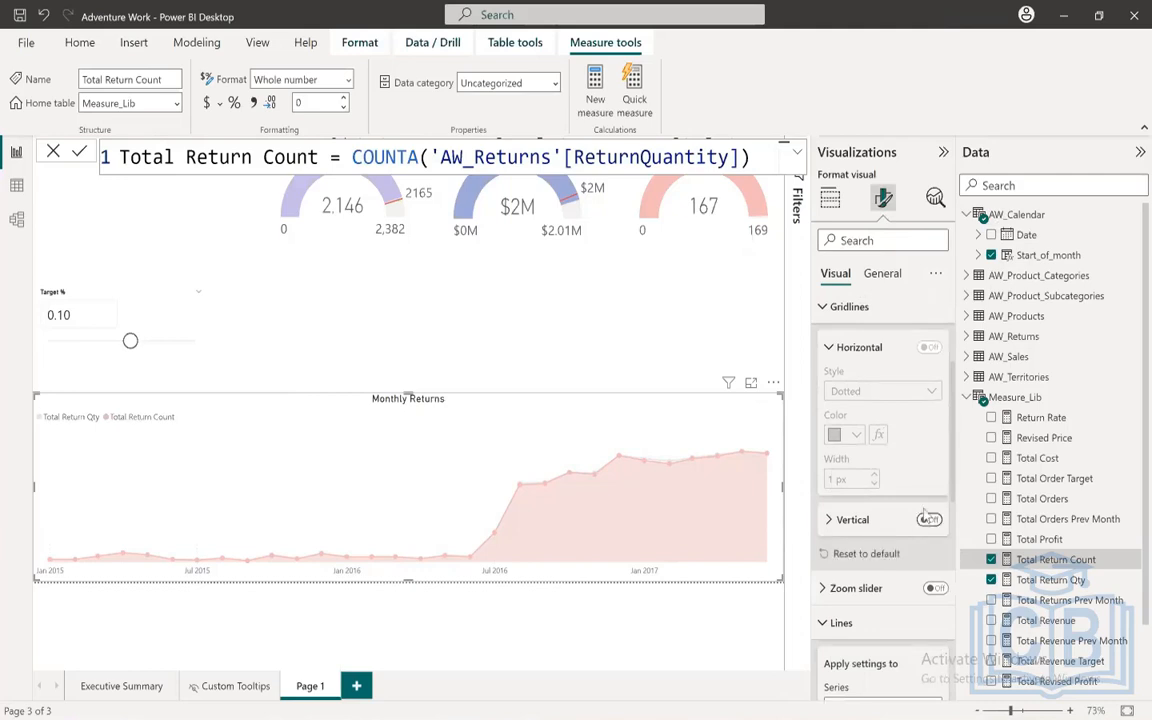
scroll(923, 513, "down", 4)
scroll(905, 508, "up", 3)
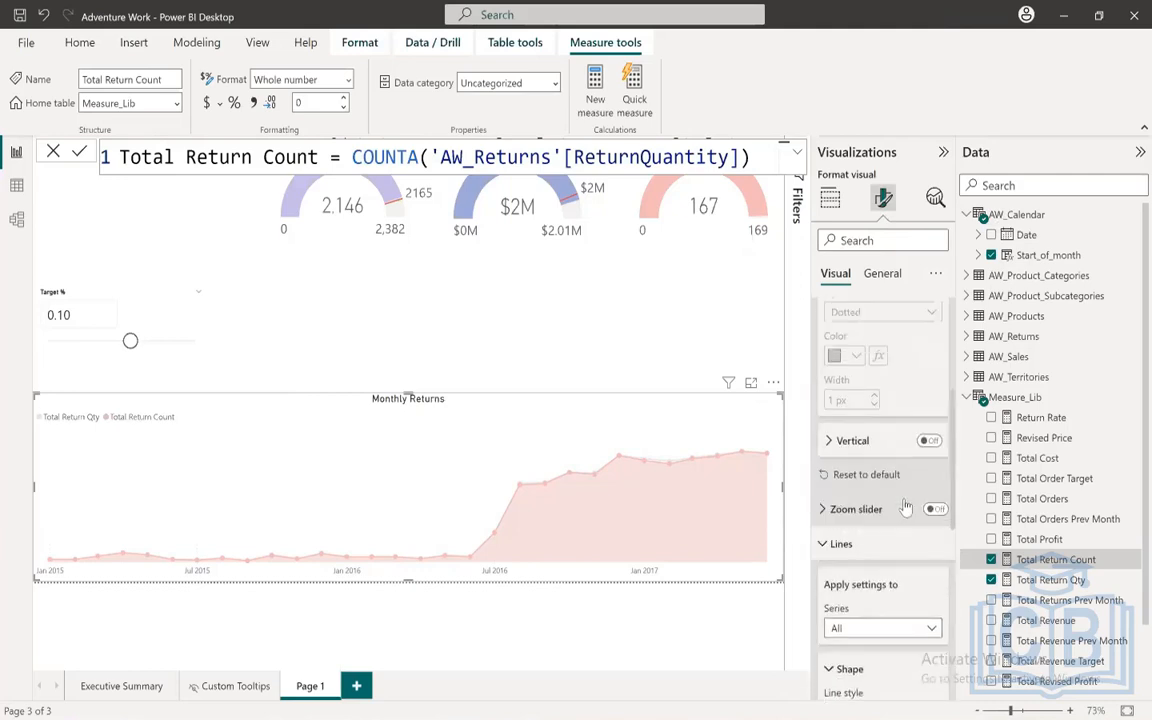
scroll(905, 508, "up", 4)
left_click(840, 488)
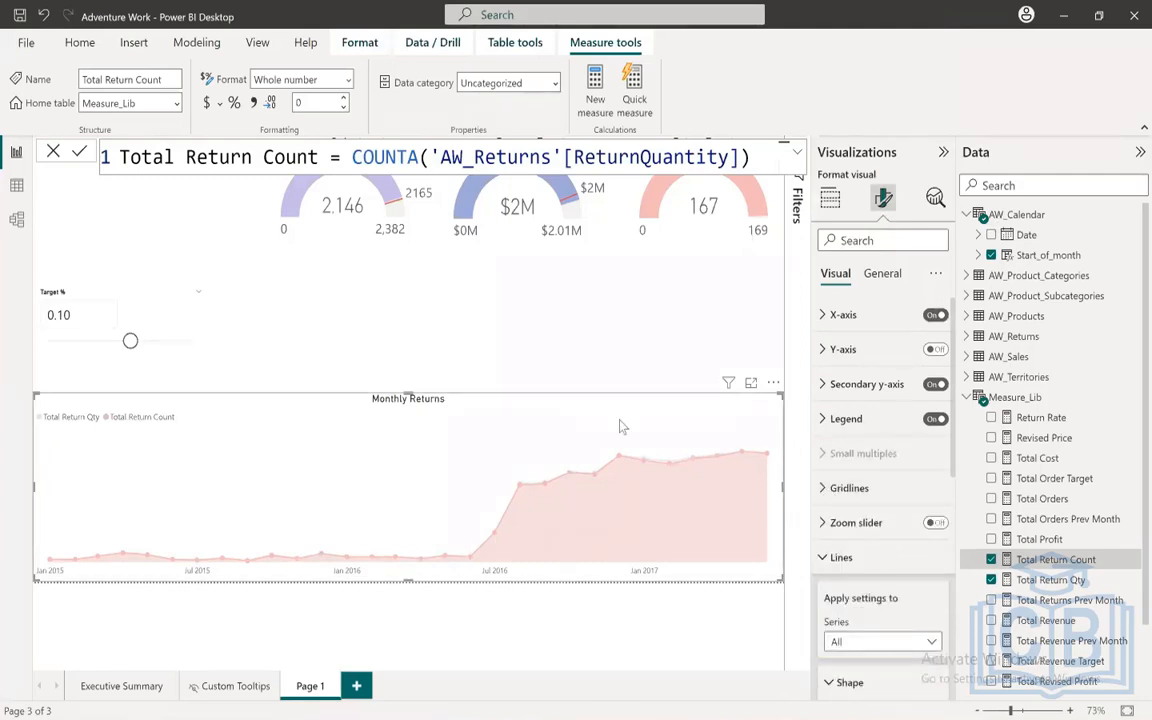
Step: Set the Monthly Returns chart's legend position to Bottom center
left_click(825, 559)
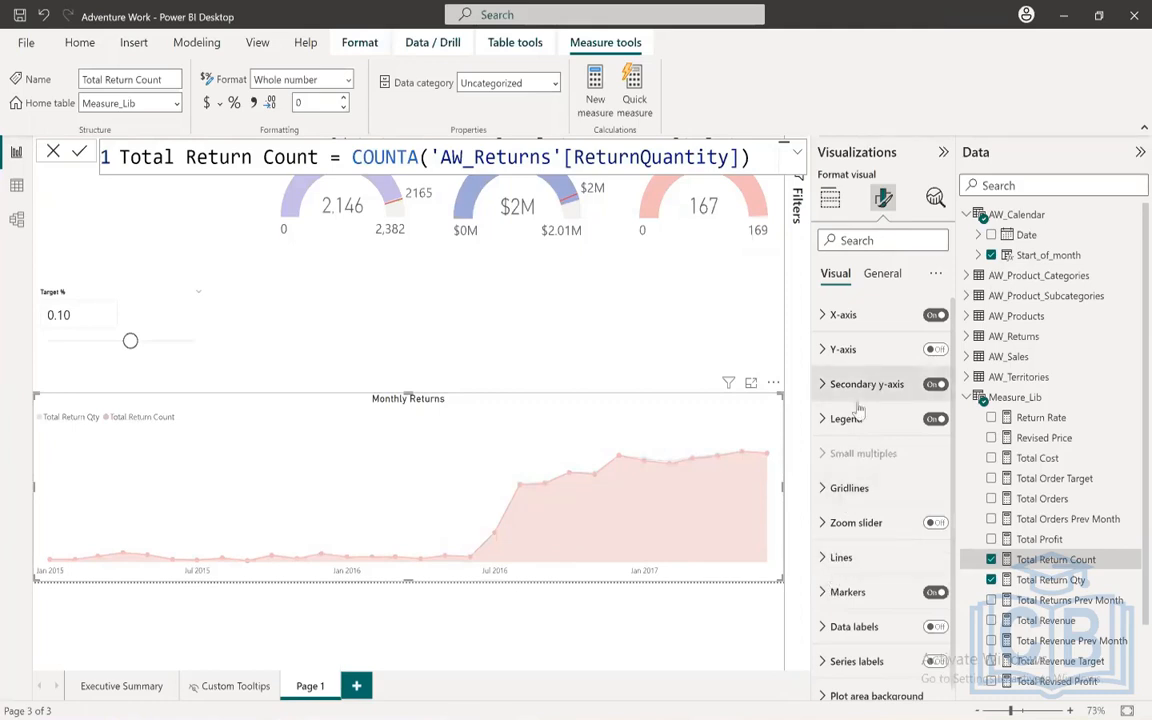
left_click(846, 418)
left_click(860, 503)
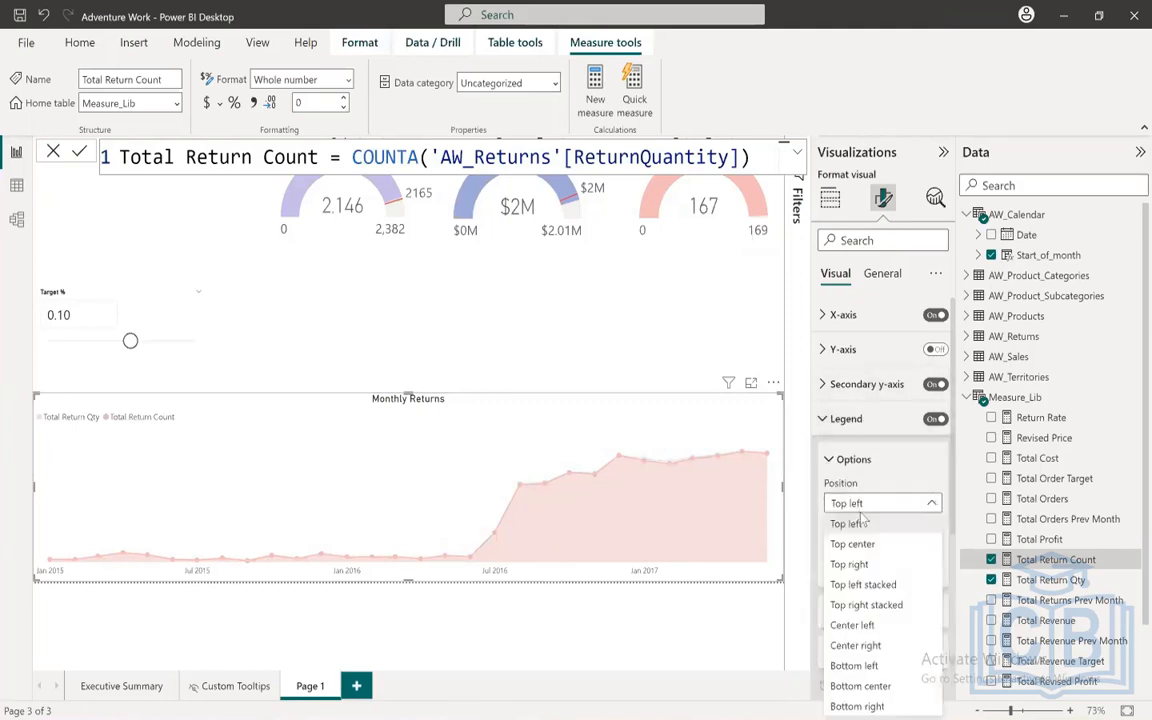
left_click(860, 686)
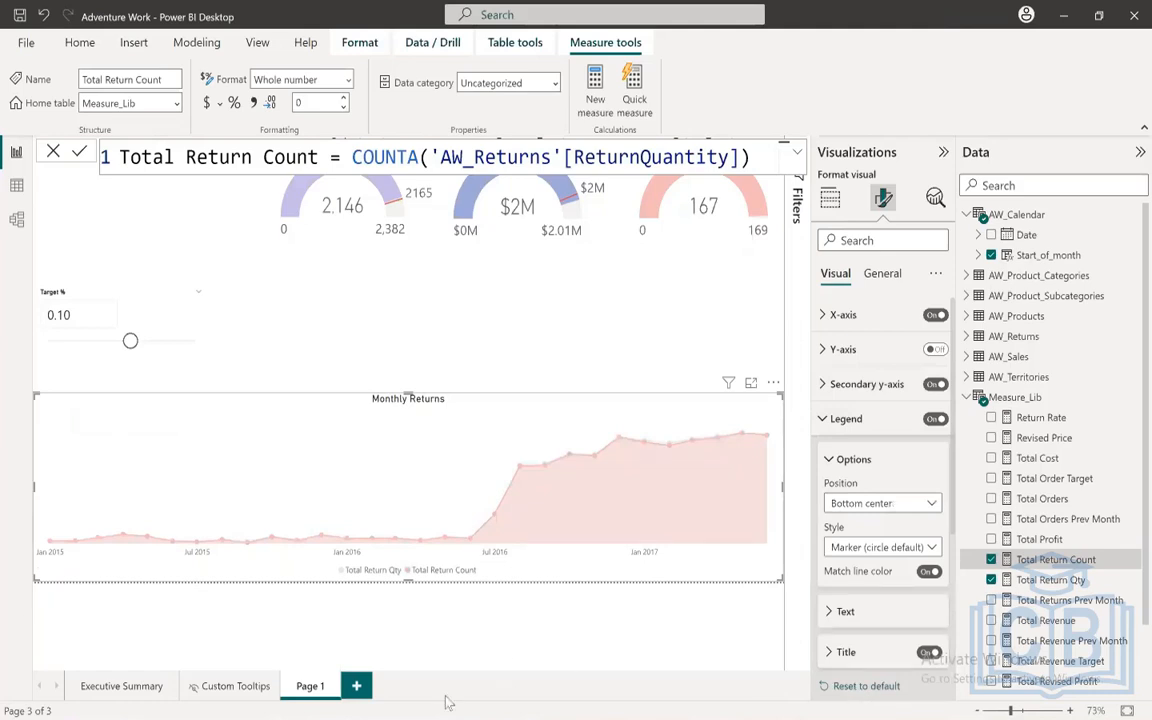
Step: Reduce the Monthly Returns chart's height by lowering its upper edge and save the report
mouse_move(519, 484)
left_click_drag(408, 393, 410, 425)
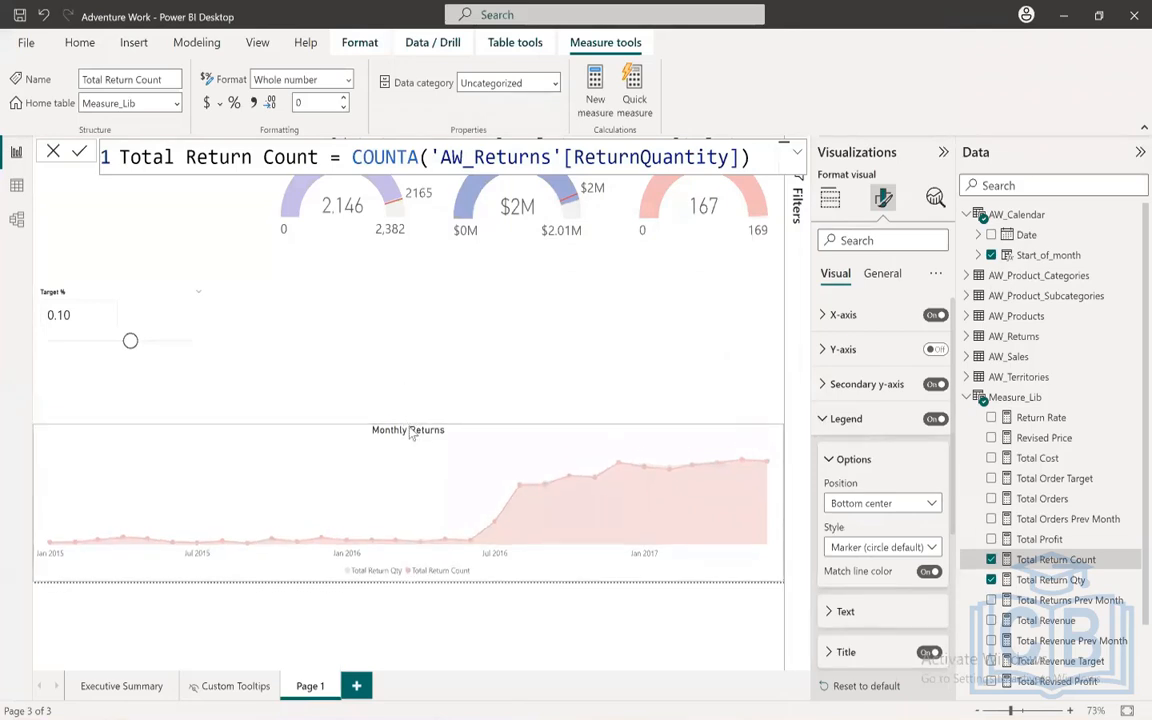
left_click(343, 336)
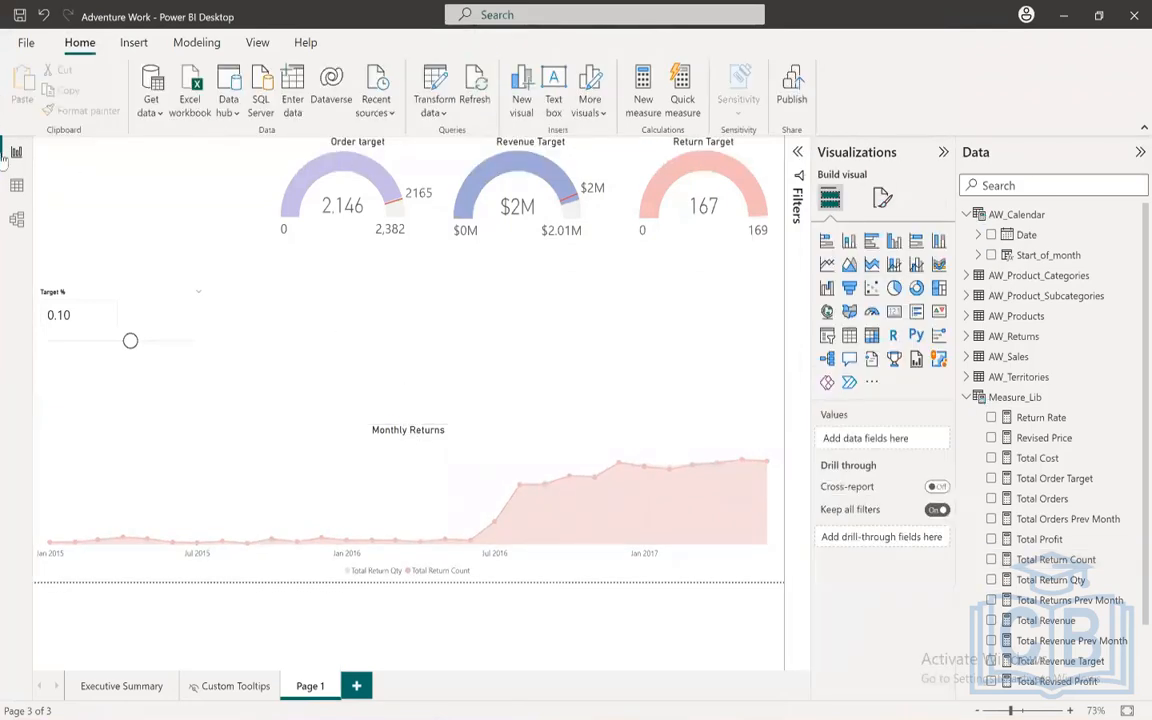
left_click(19, 16)
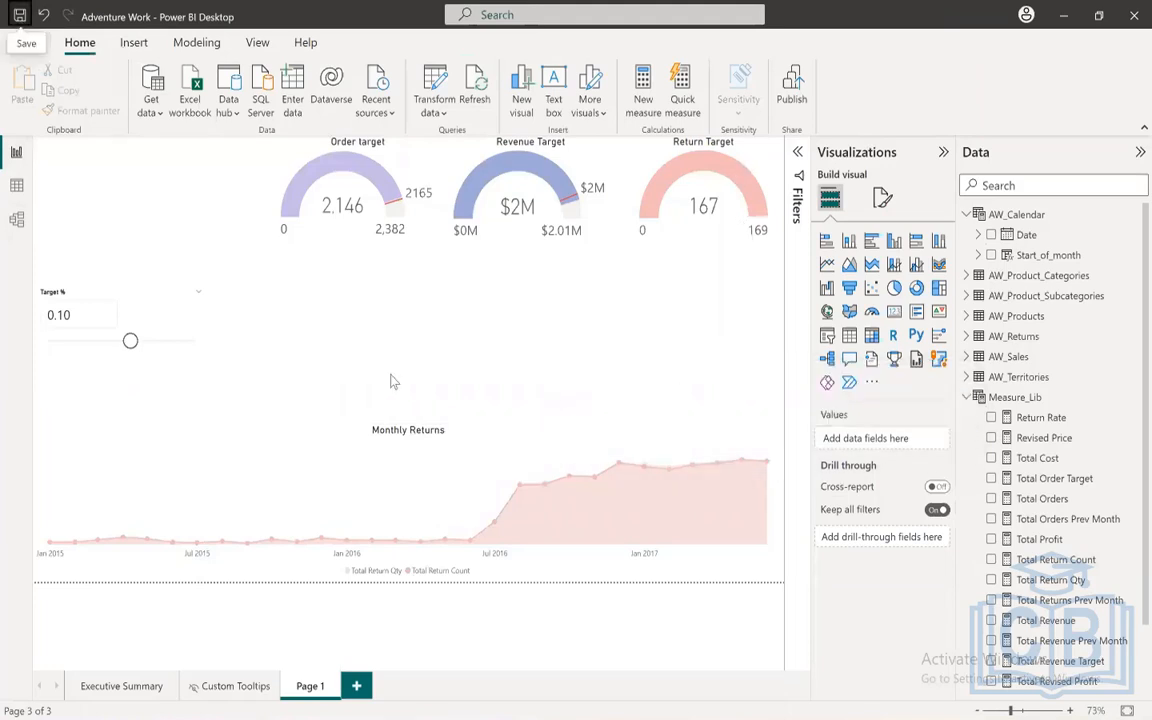
Step: Insert a line chart and resize it to fill the space below the Revenue Target and Return Target gauges
left_click(827, 265)
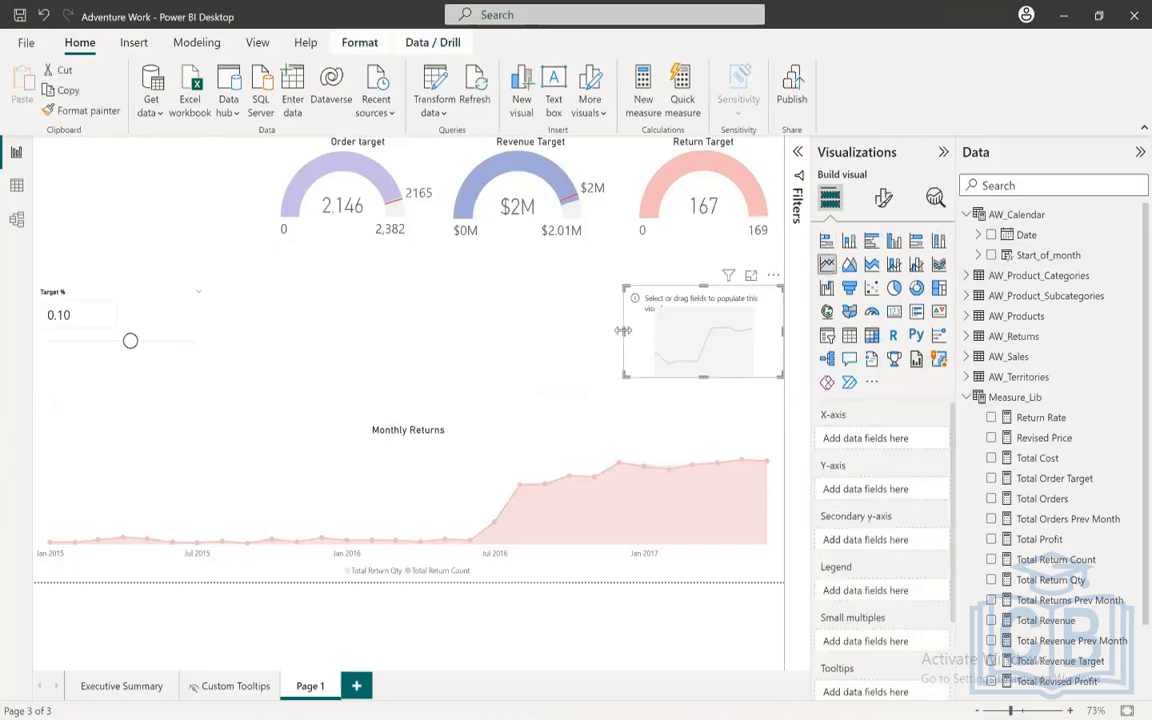
left_click_drag(623, 330, 465, 330)
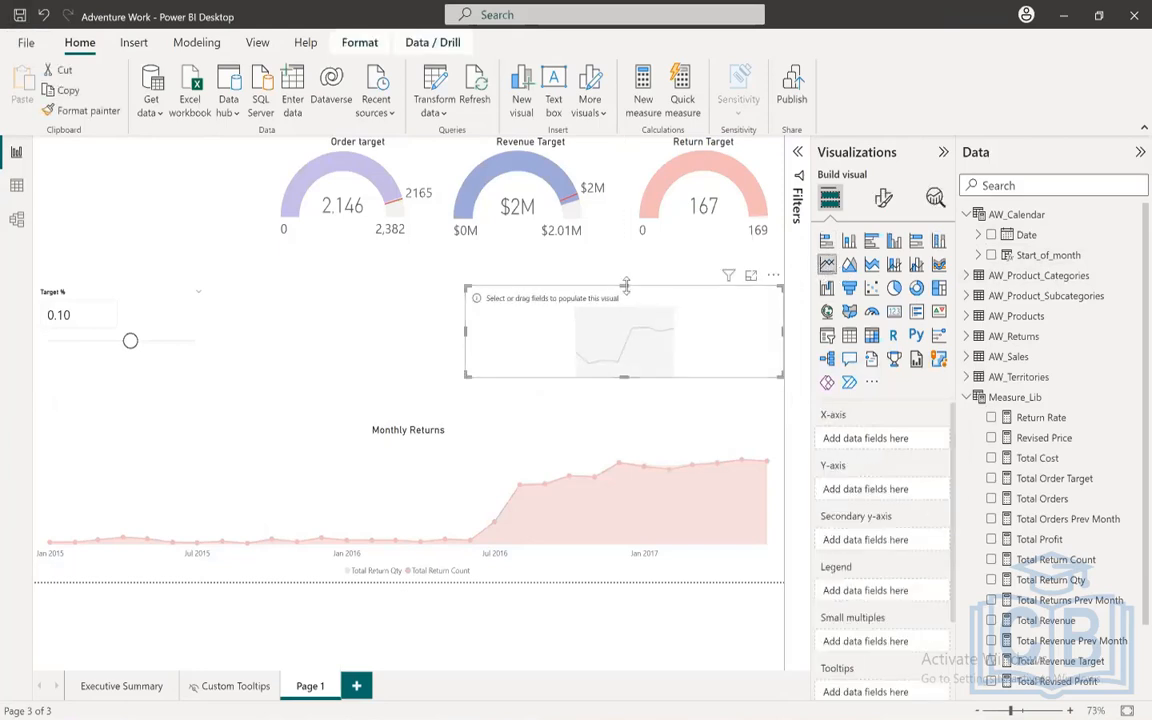
left_click_drag(625, 286, 625, 268)
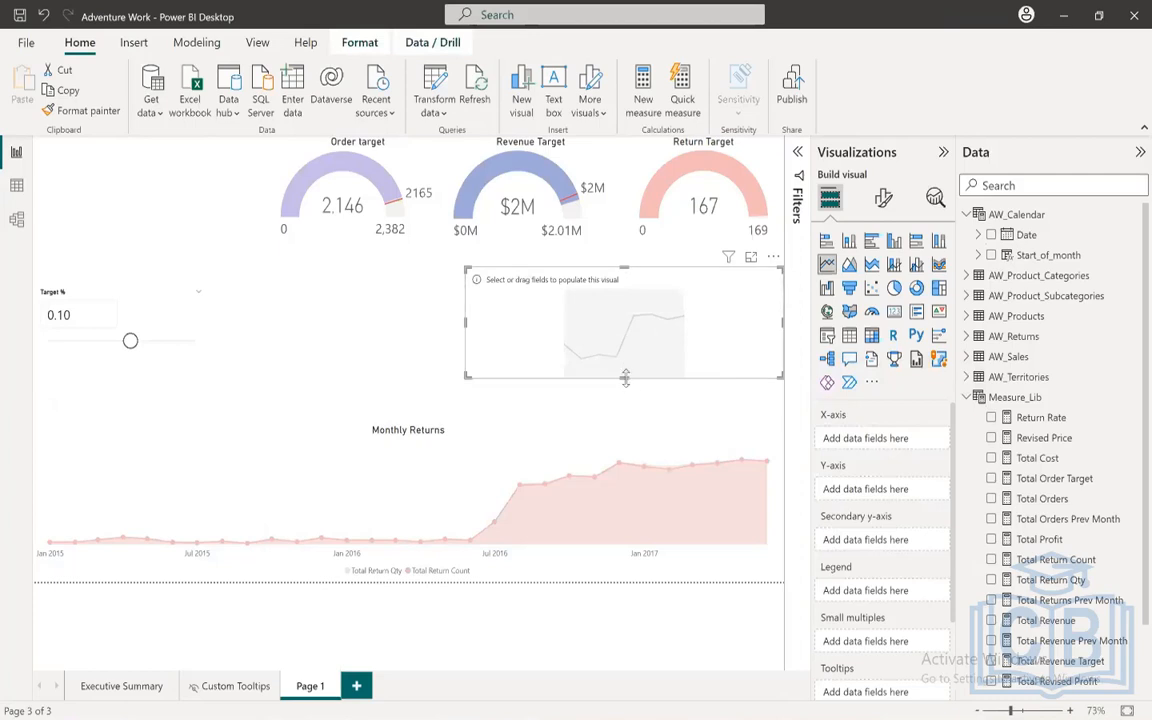
left_click_drag(625, 378, 625, 388)
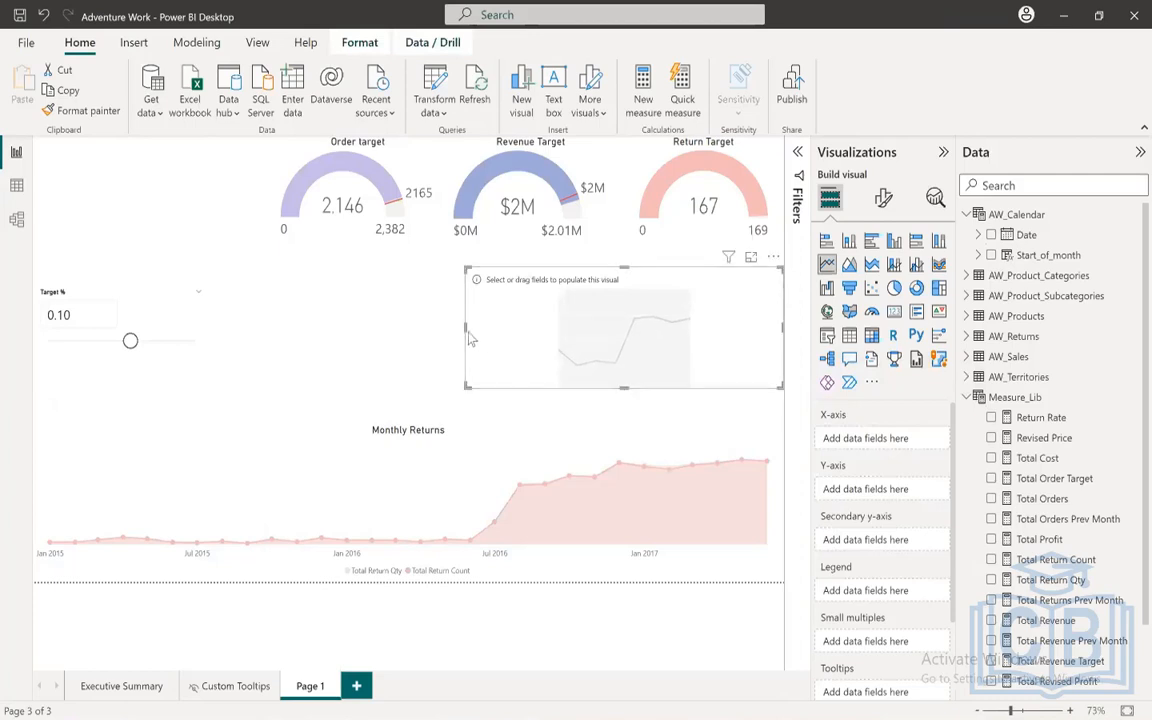
left_click_drag(466, 330, 482, 330)
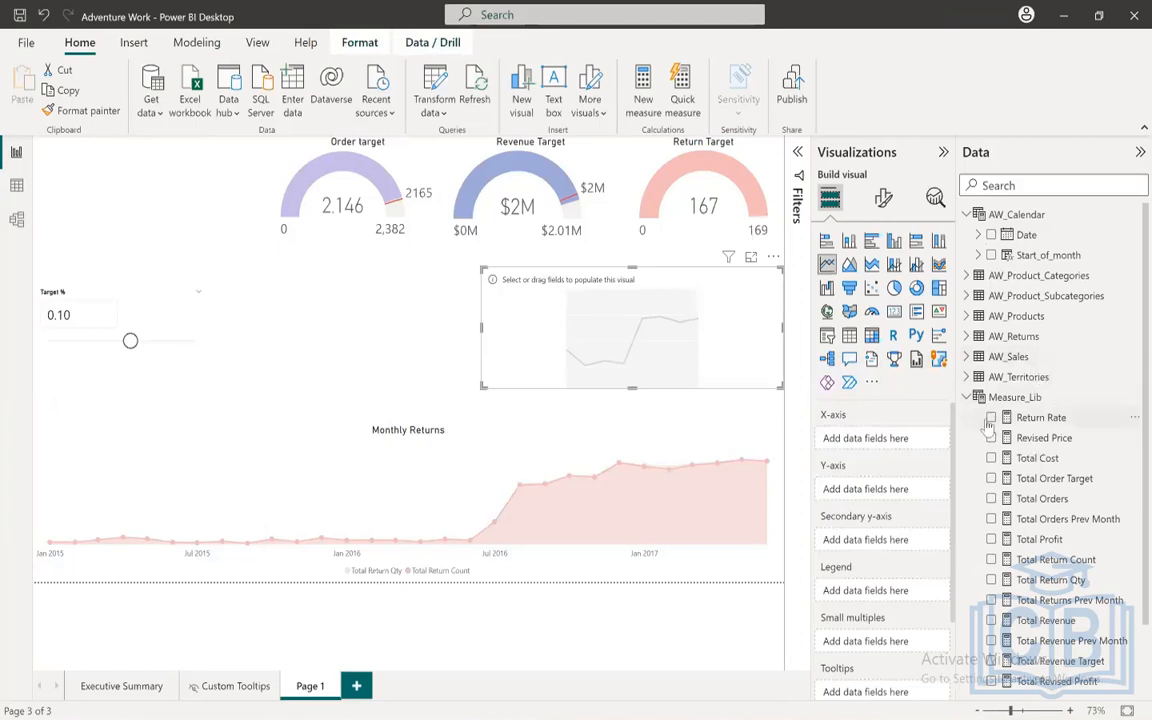
Step: Put Start_of_month on the new line chart's X-axis as the plain date field instead of the date hierarchy
left_click(991, 255)
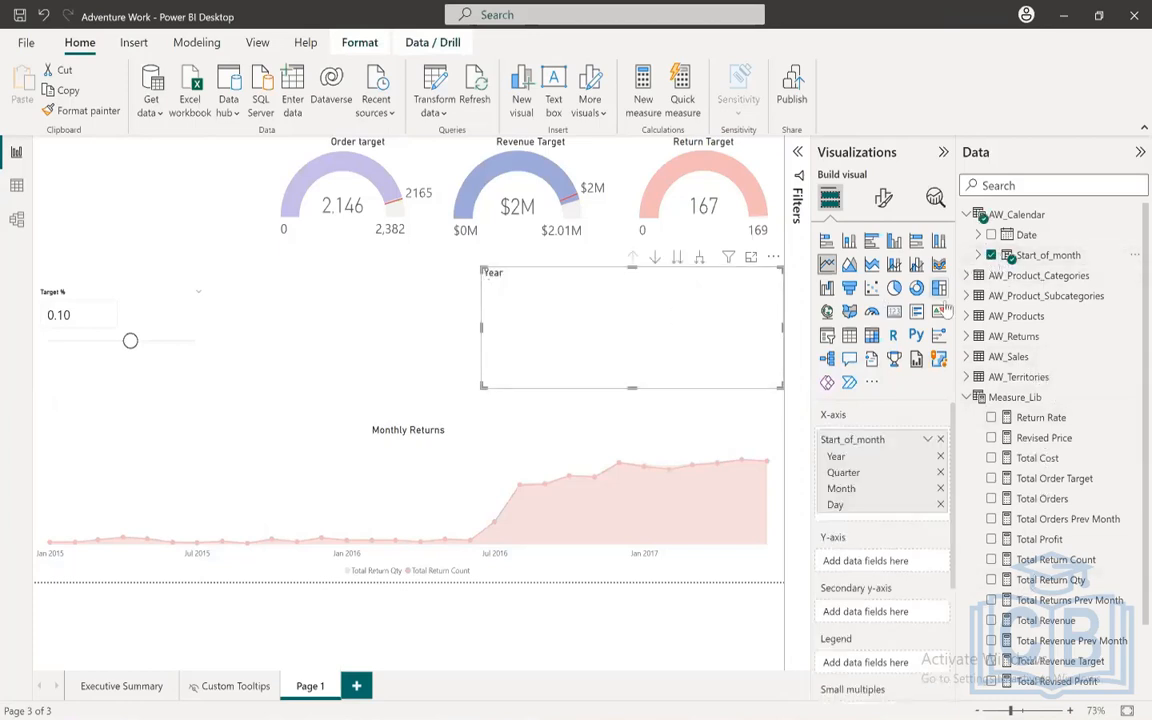
left_click(927, 439)
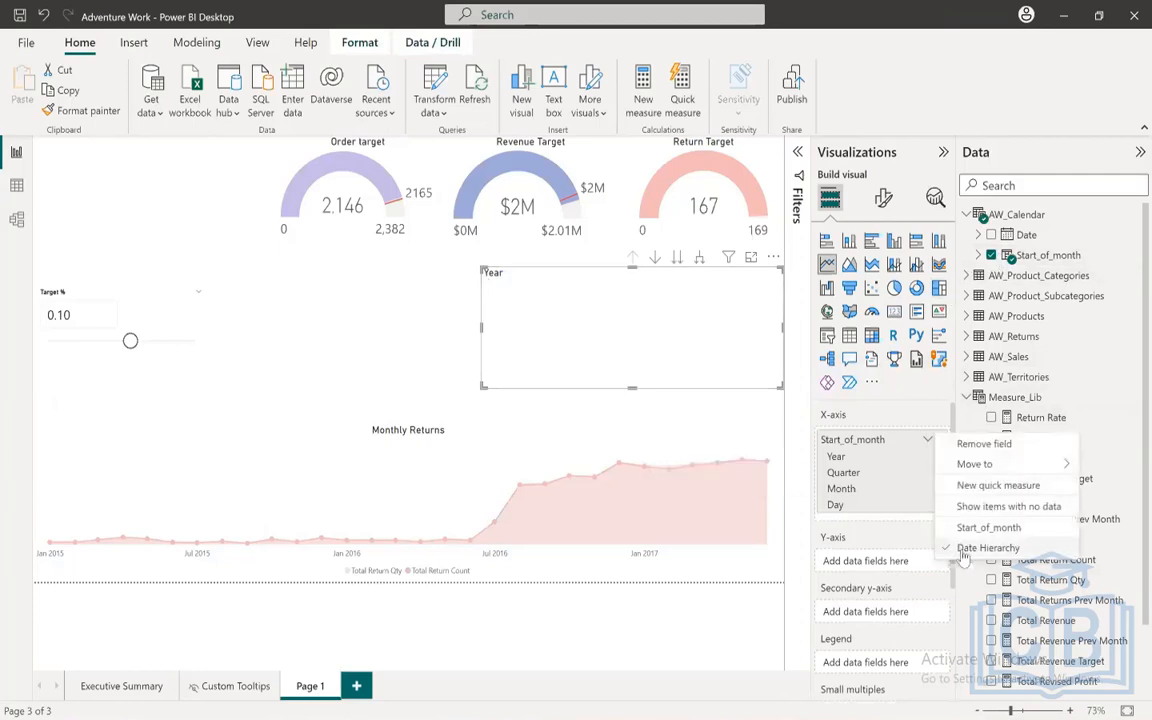
left_click(968, 528)
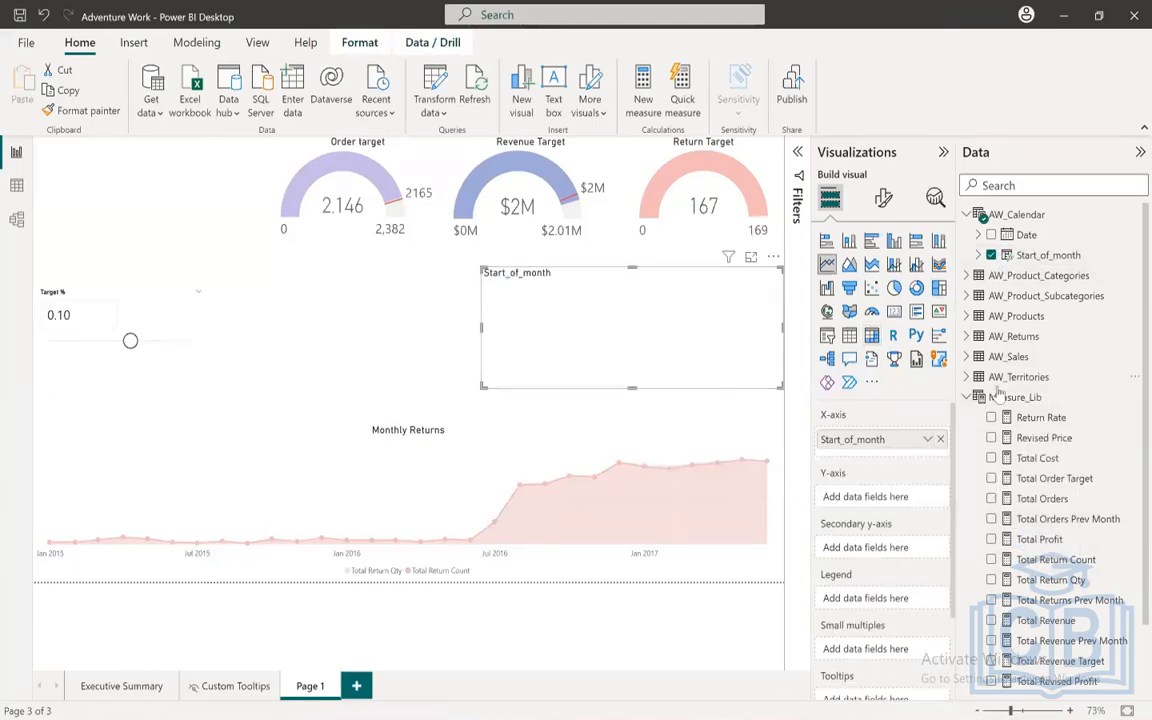
Step: Set the line chart's title to "Monthly Profits" and center it horizontally
left_click(883, 197)
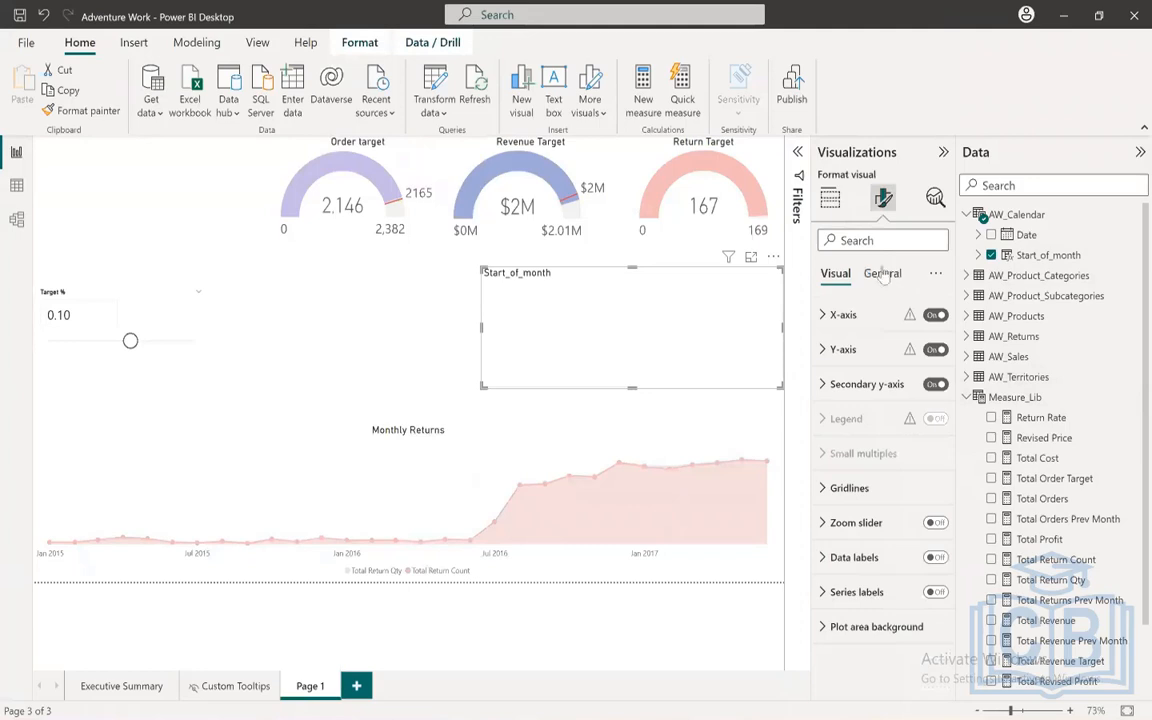
left_click(883, 274)
left_click(845, 352)
double_click(872, 433)
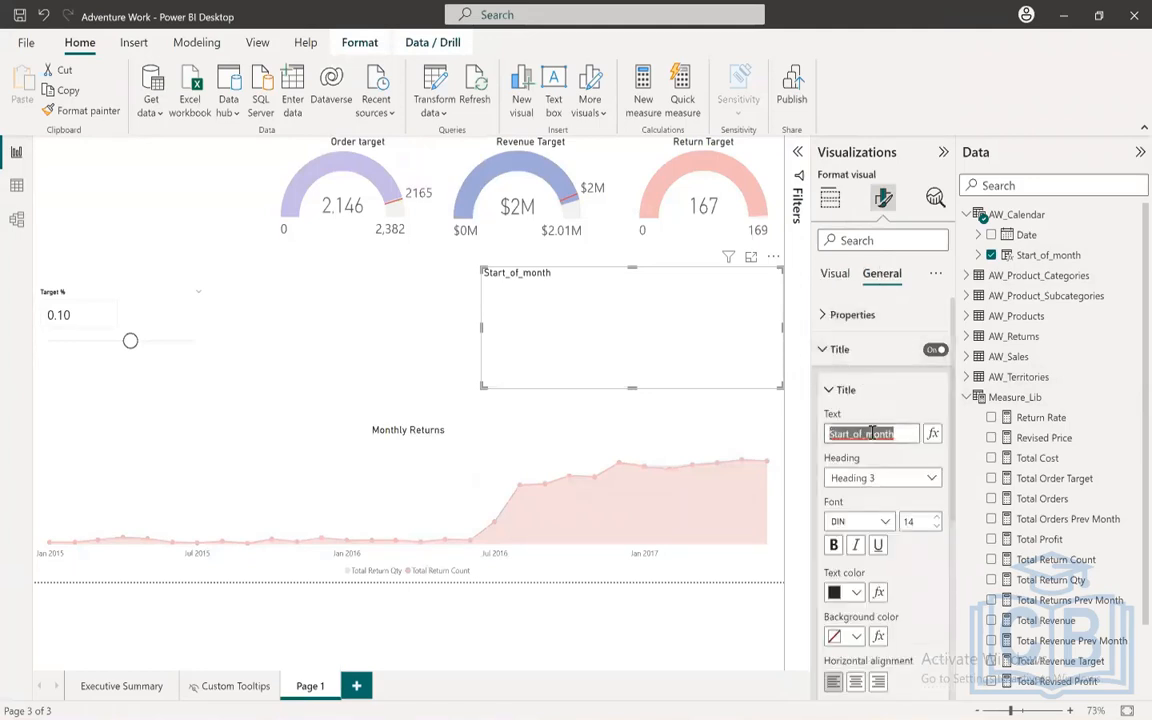
type("Monthly Profits")
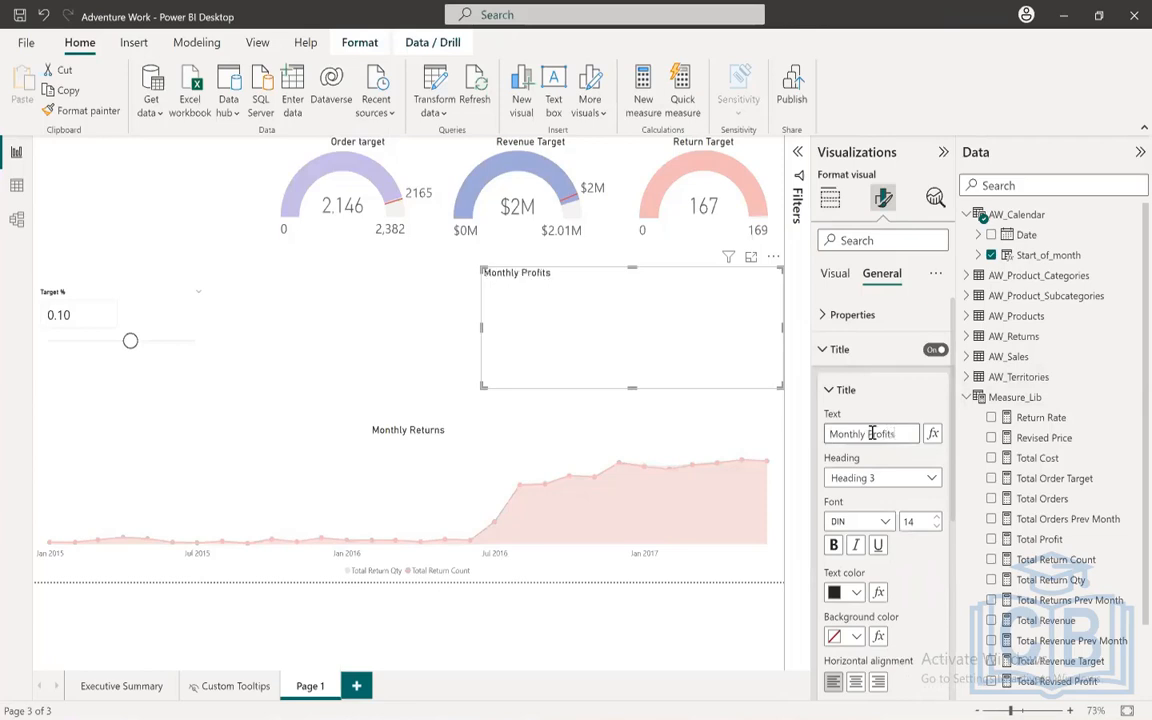
left_click(840, 390)
left_click(824, 352)
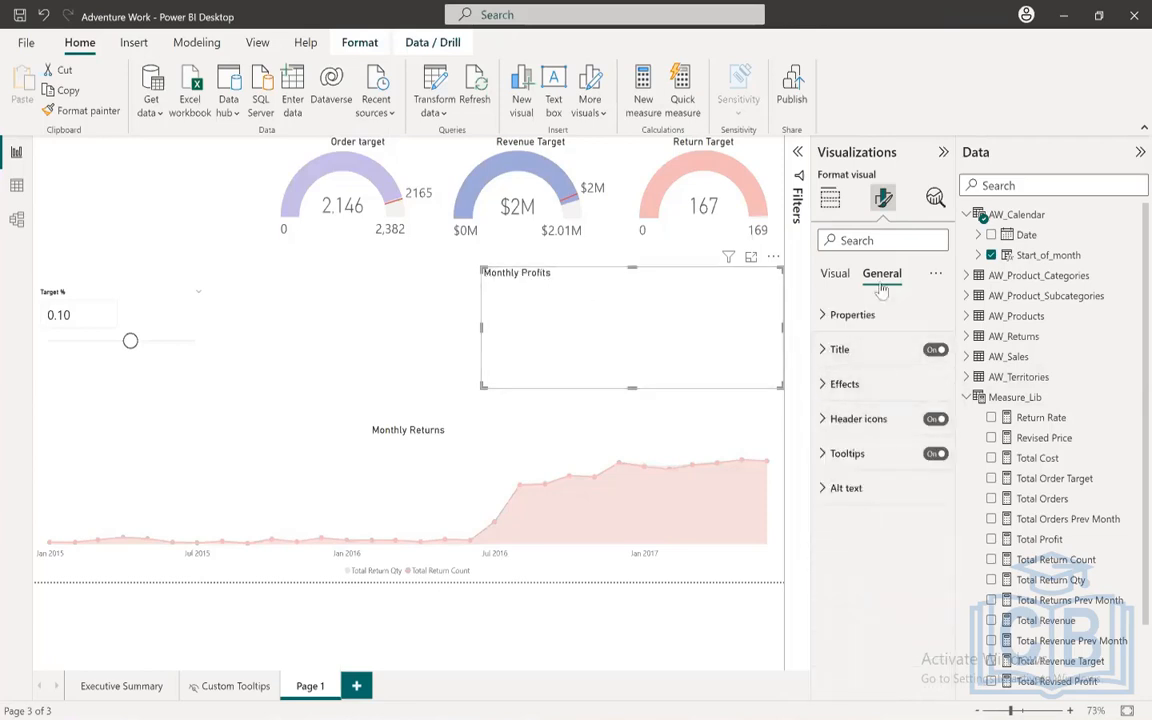
left_click(839, 349)
left_click(842, 390)
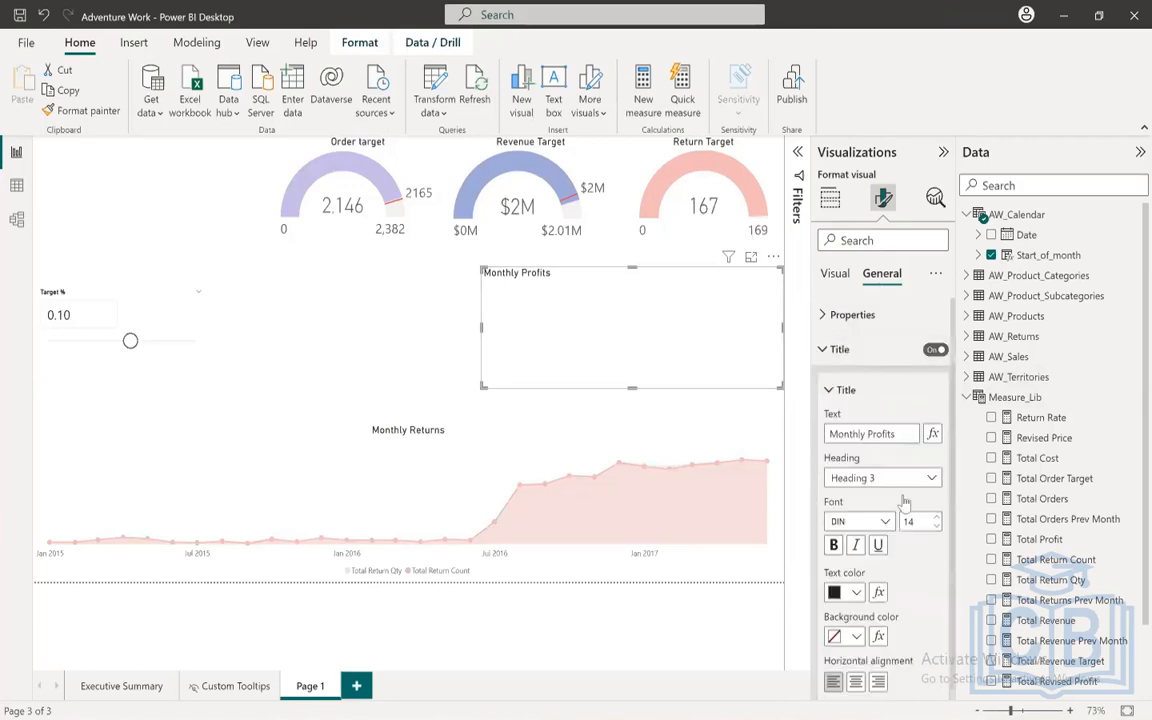
left_click(855, 681)
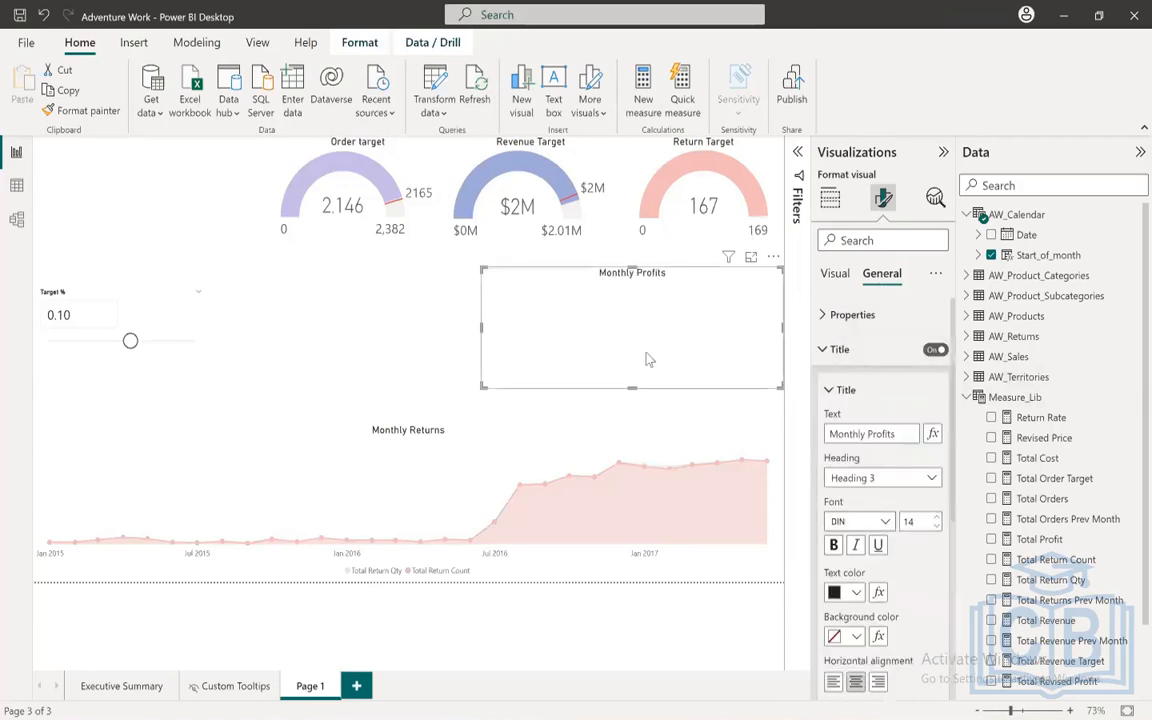
left_click(839, 349)
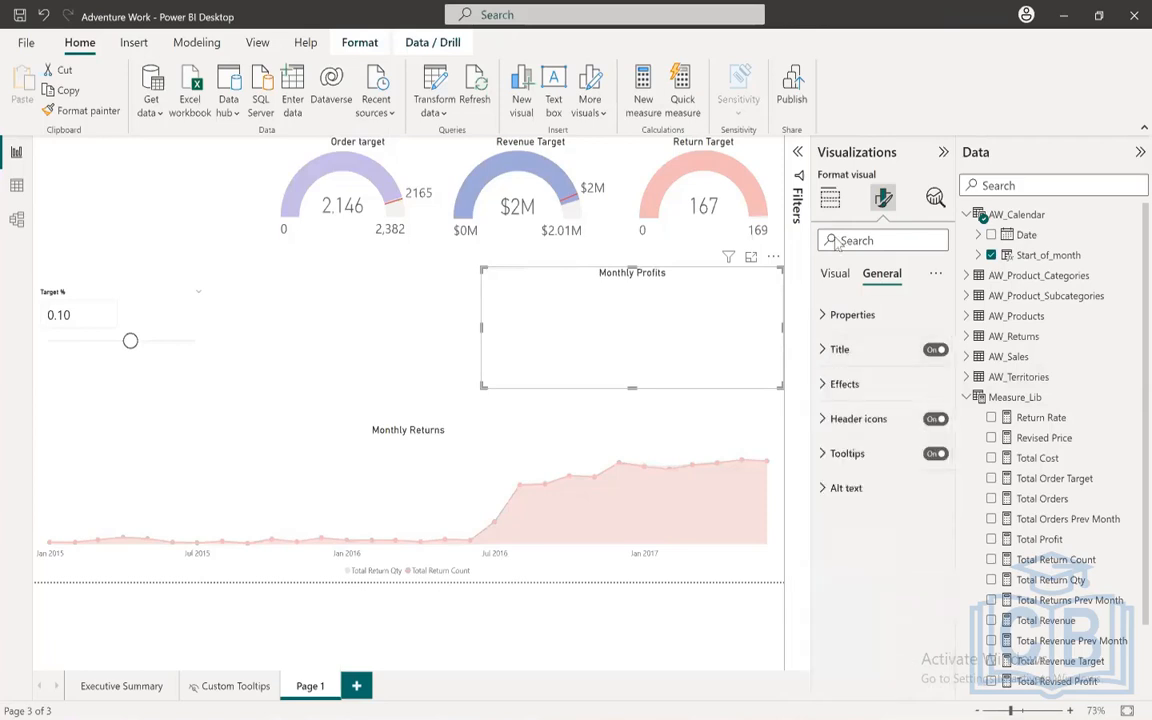
Step: Add Total Profit to the Monthly Profits chart's Y-axis and copy the Monthly Returns chart's formatting onto it with Format painter
left_click(830, 199)
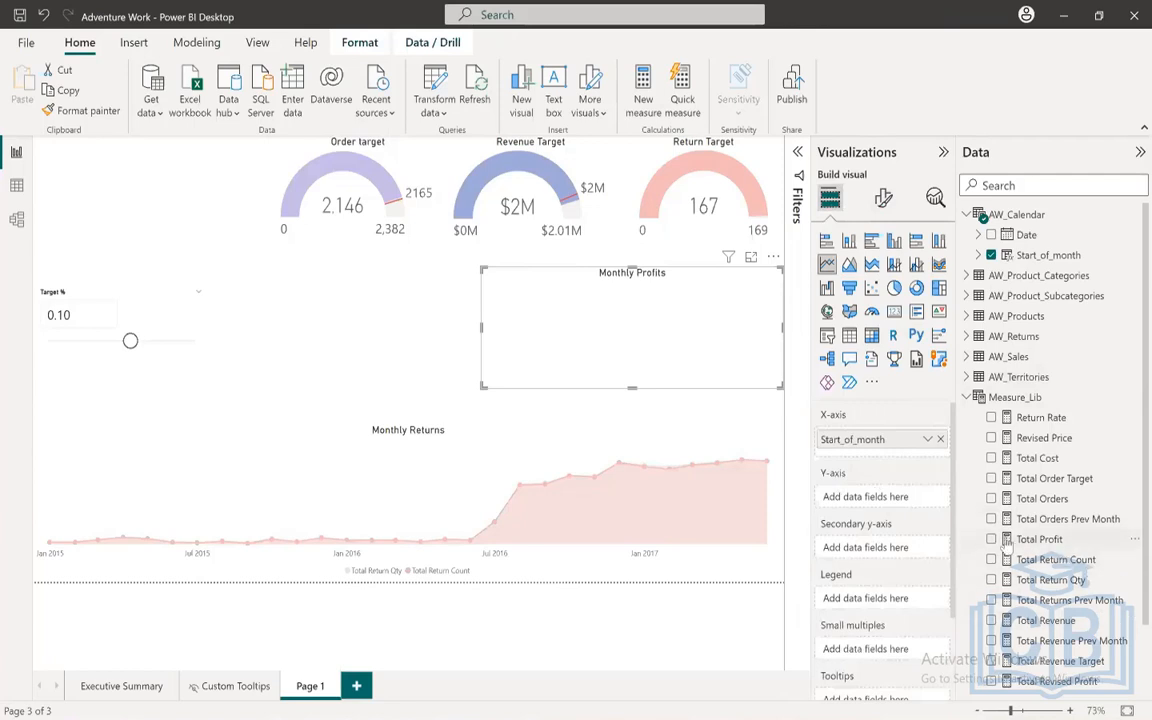
left_click_drag(1039, 539, 850, 496)
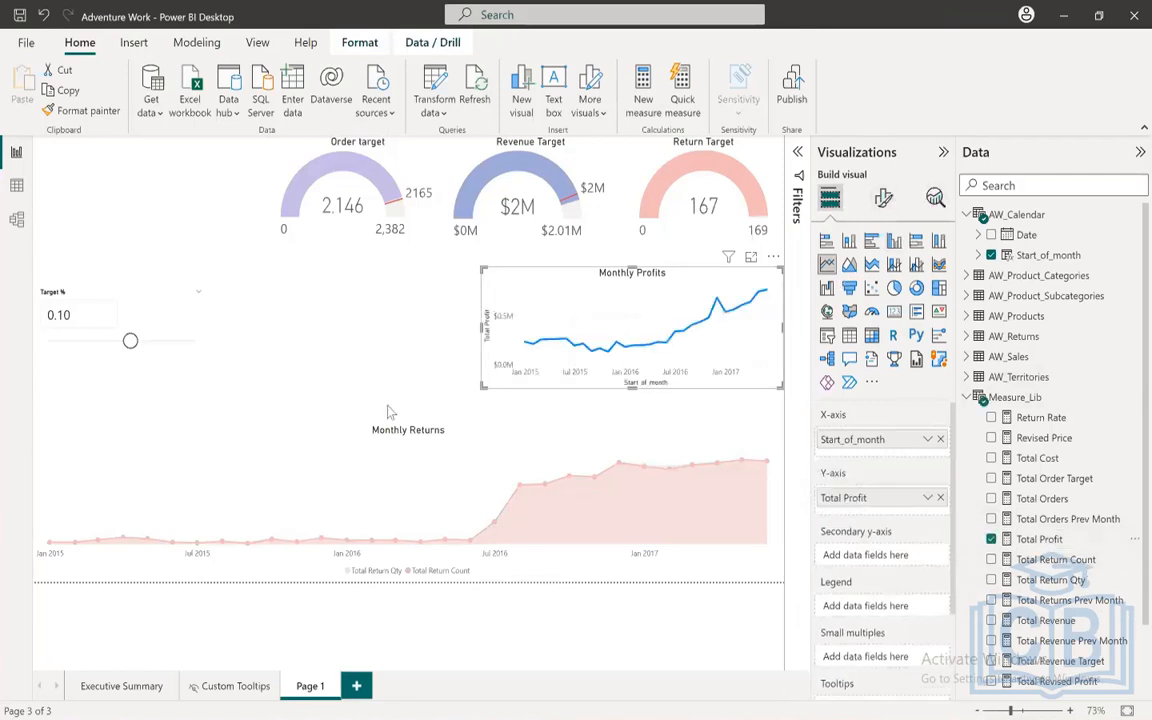
left_click(305, 440)
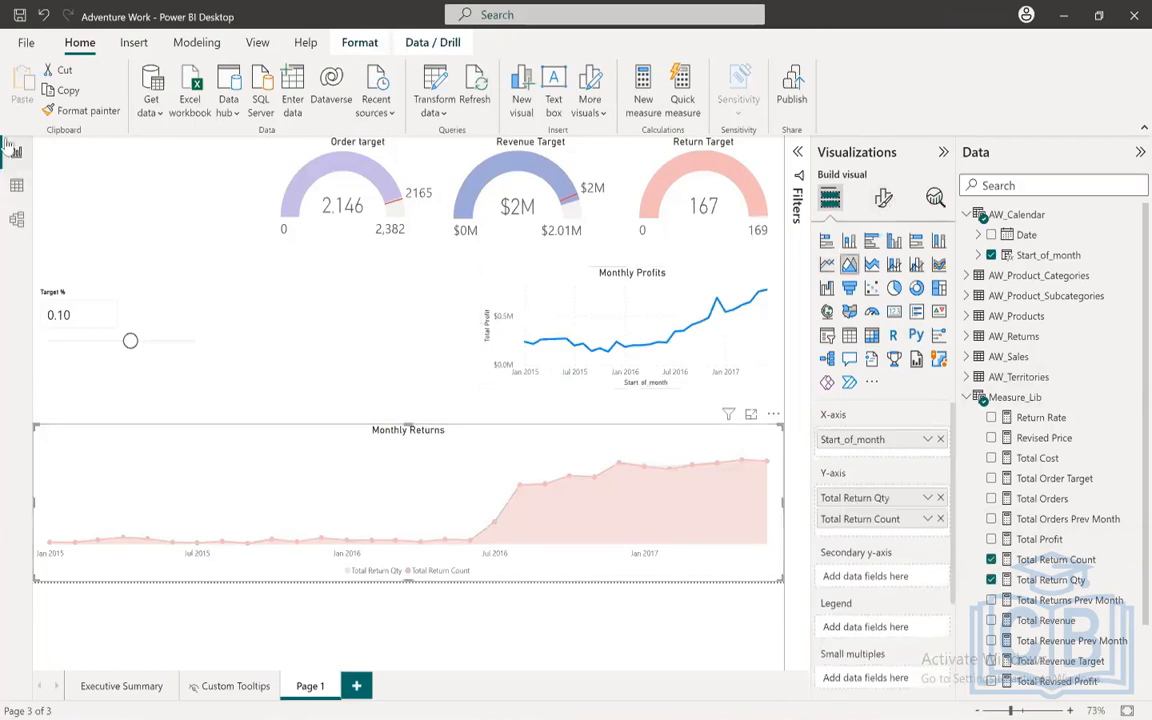
left_click(75, 110)
left_click(510, 298)
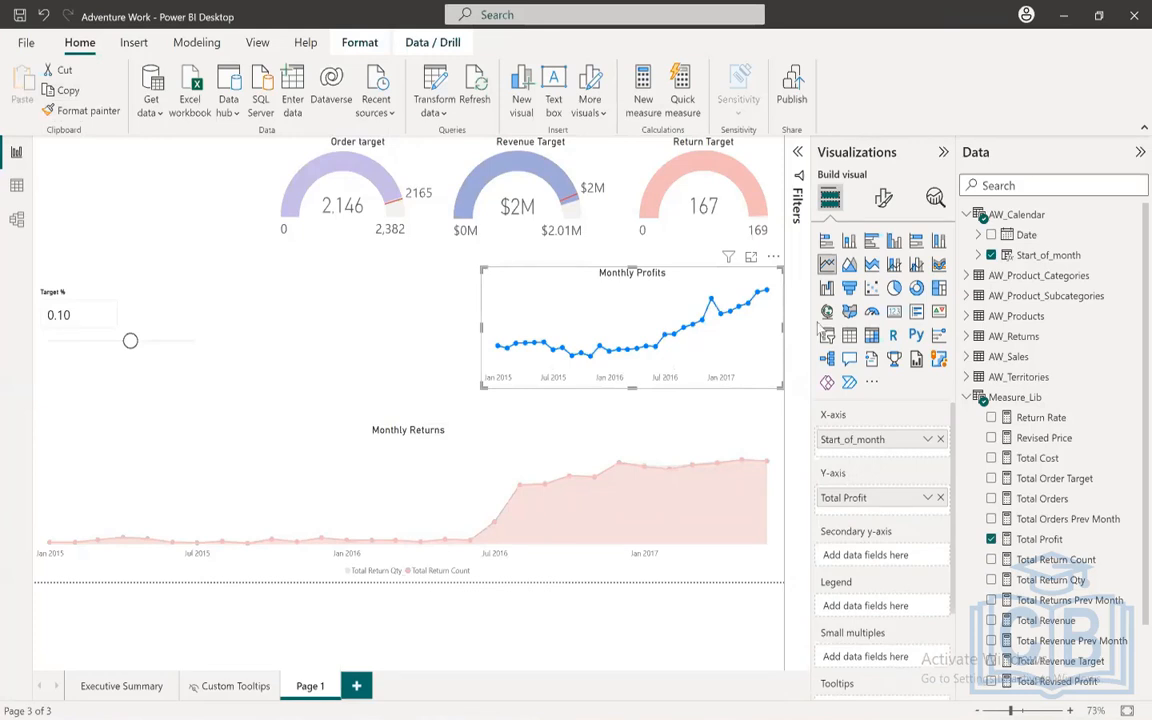
Step: Turn off the Monthly Profits chart's markers and set its Total Profit line color to medium gray
left_click(883, 198)
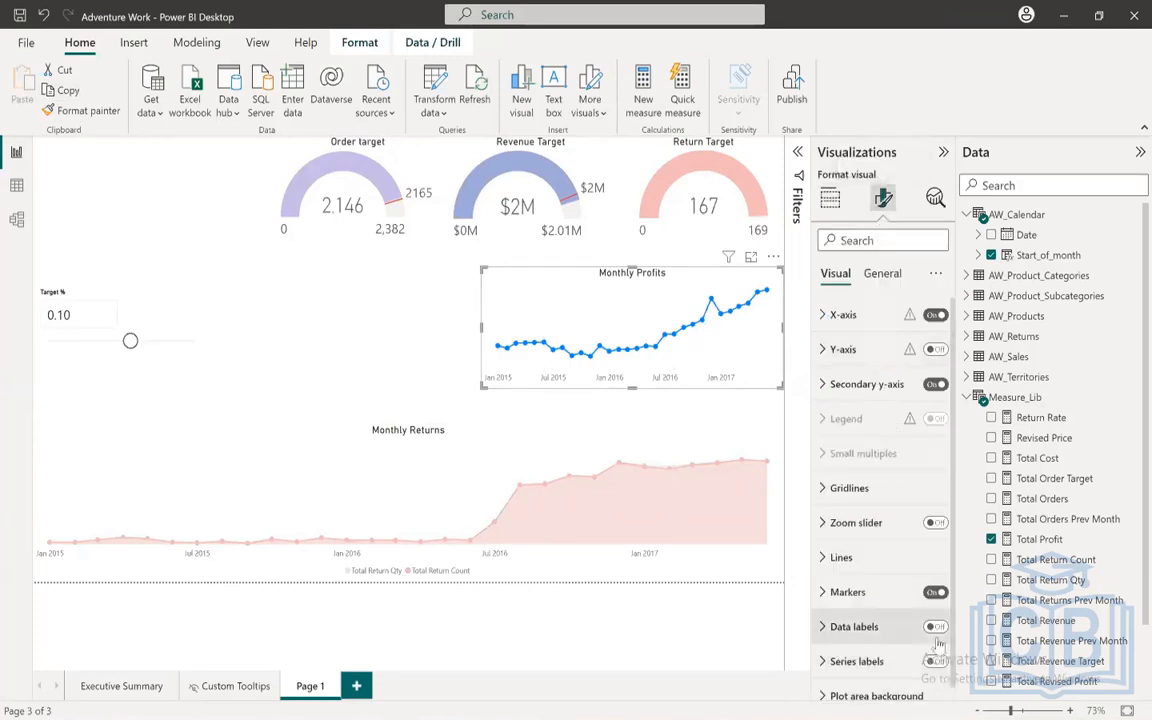
left_click(935, 592)
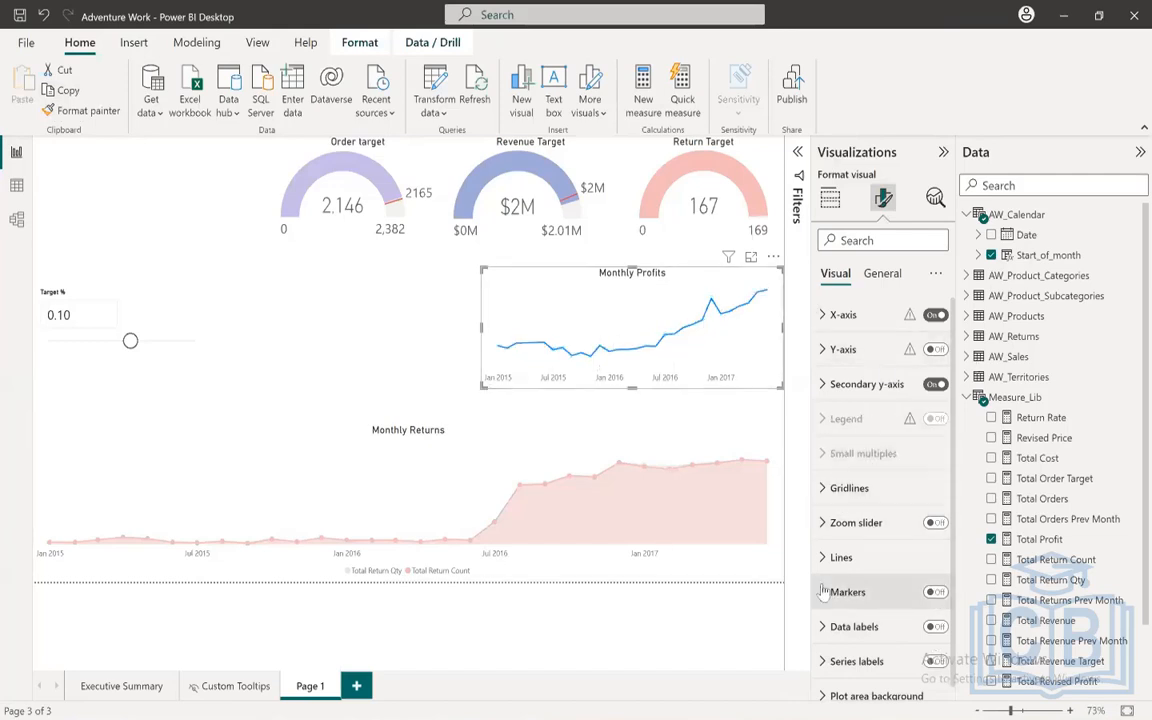
left_click(841, 557)
scroll(873, 475, "down", 4)
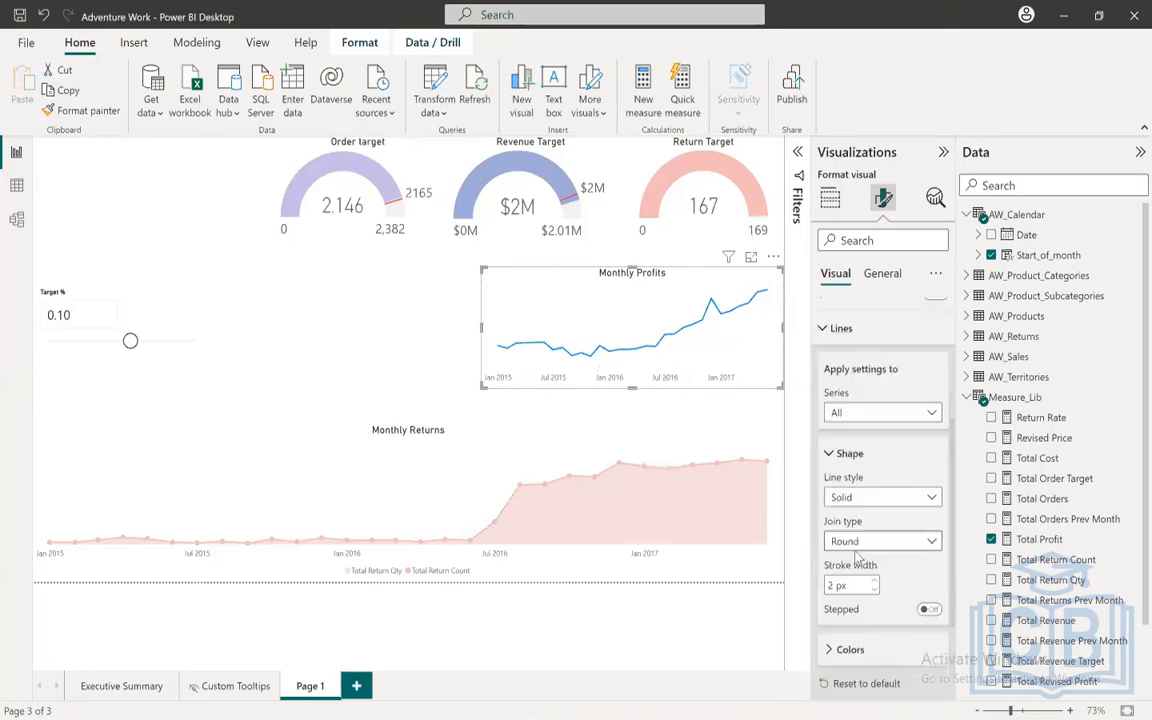
left_click(851, 510)
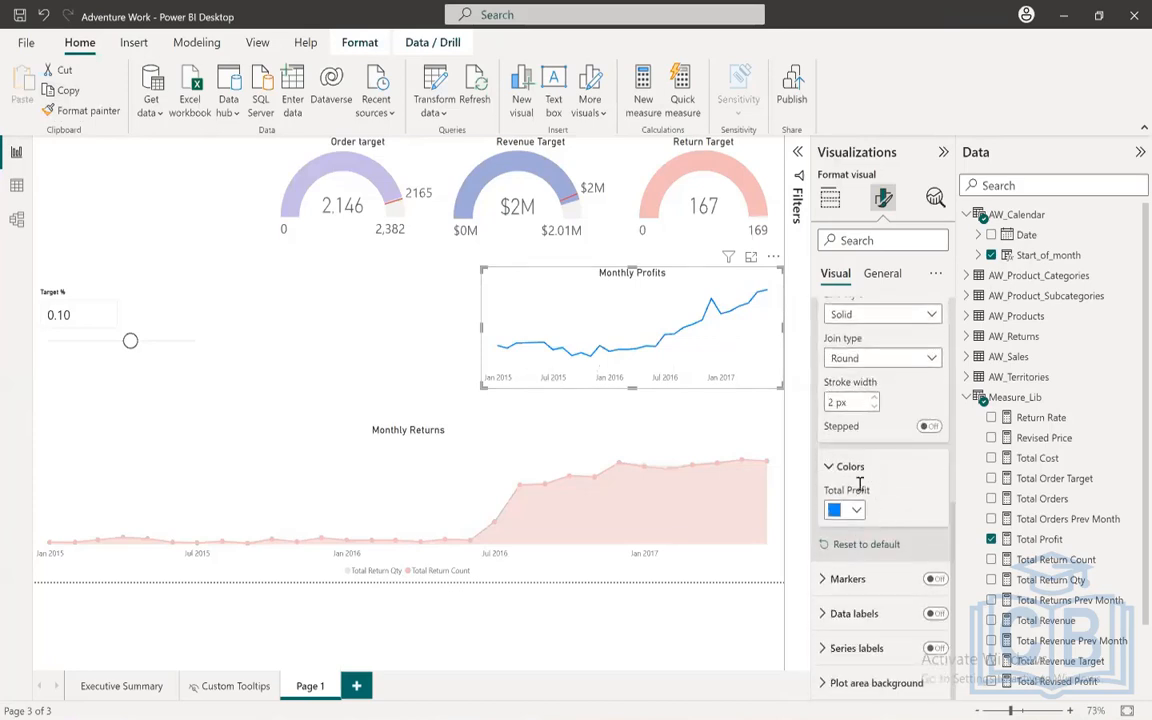
left_click(854, 511)
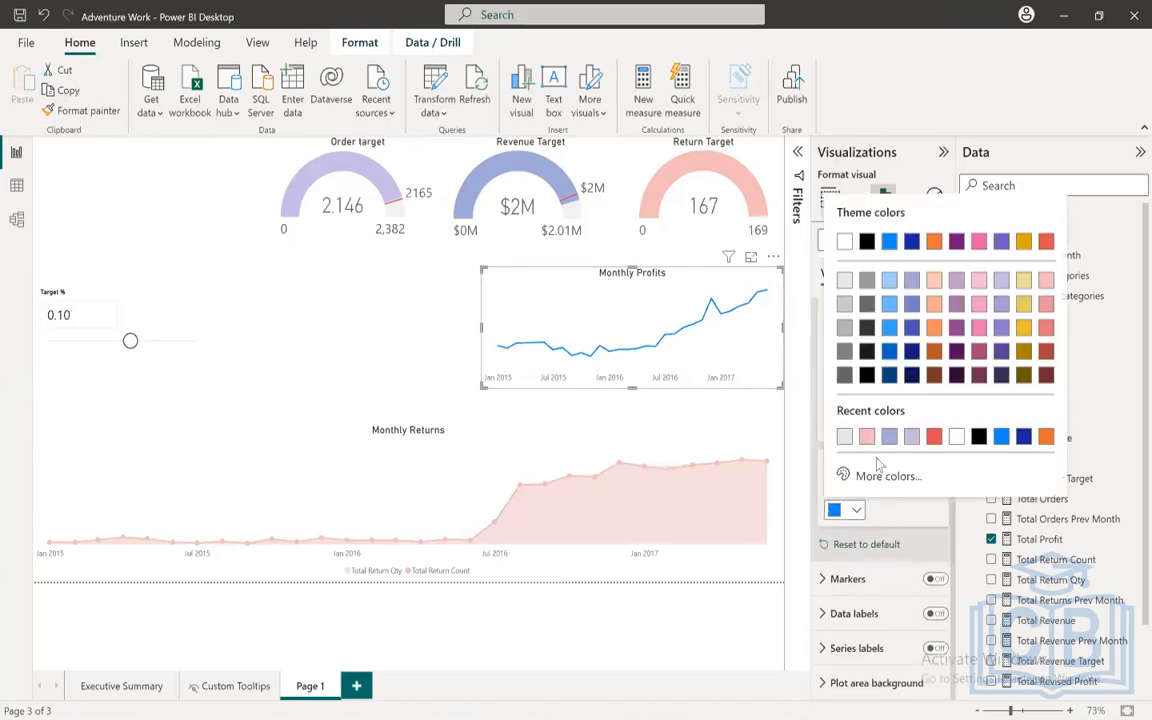
left_click(872, 288)
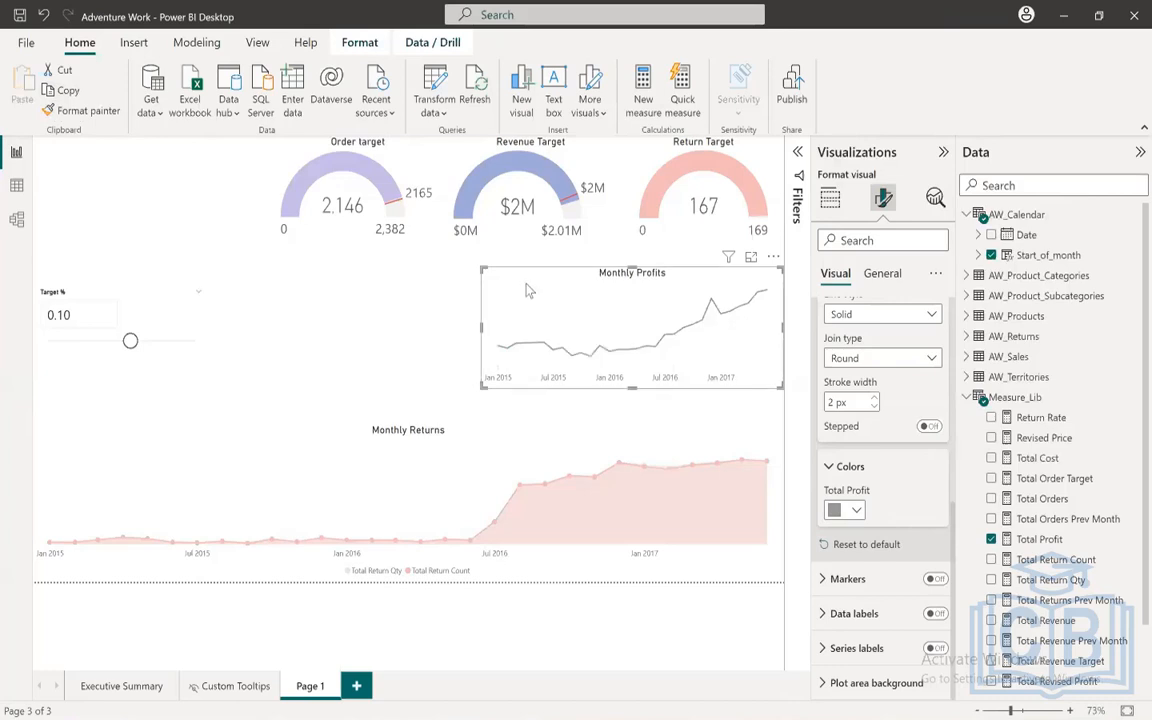
Step: Duplicate the Monthly Profits chart and place the copy directly beside the original, toward the Target % slicer
key("ctrl+c")
key("ctrl+v")
left_click_drag(512, 293, 289, 286)
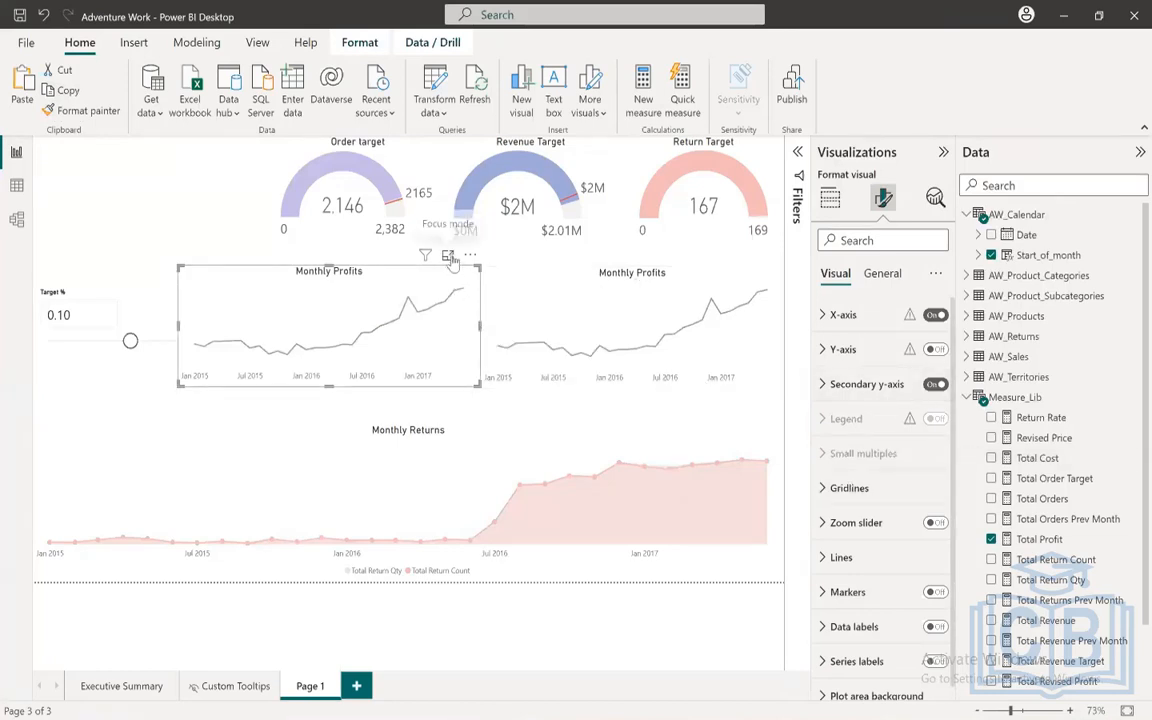
Step: Narrow the Target % slicer from its chart-side edge so it clears the copied Monthly Profits chart
left_click(130, 343)
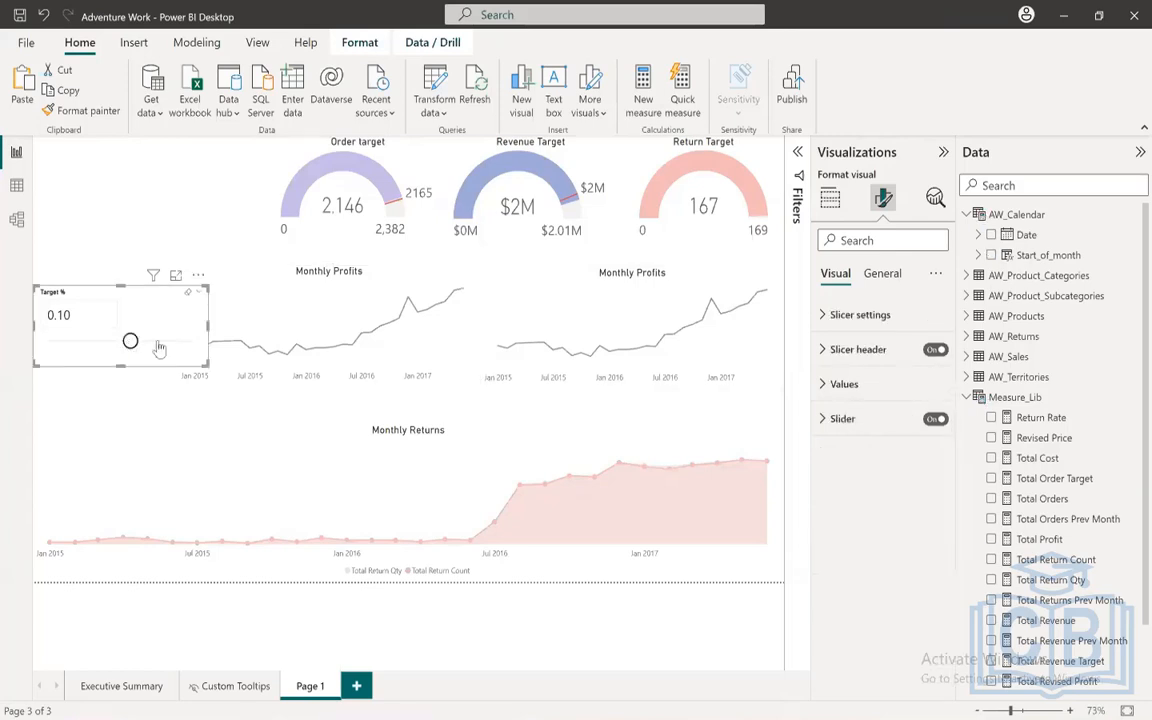
left_click(300, 280)
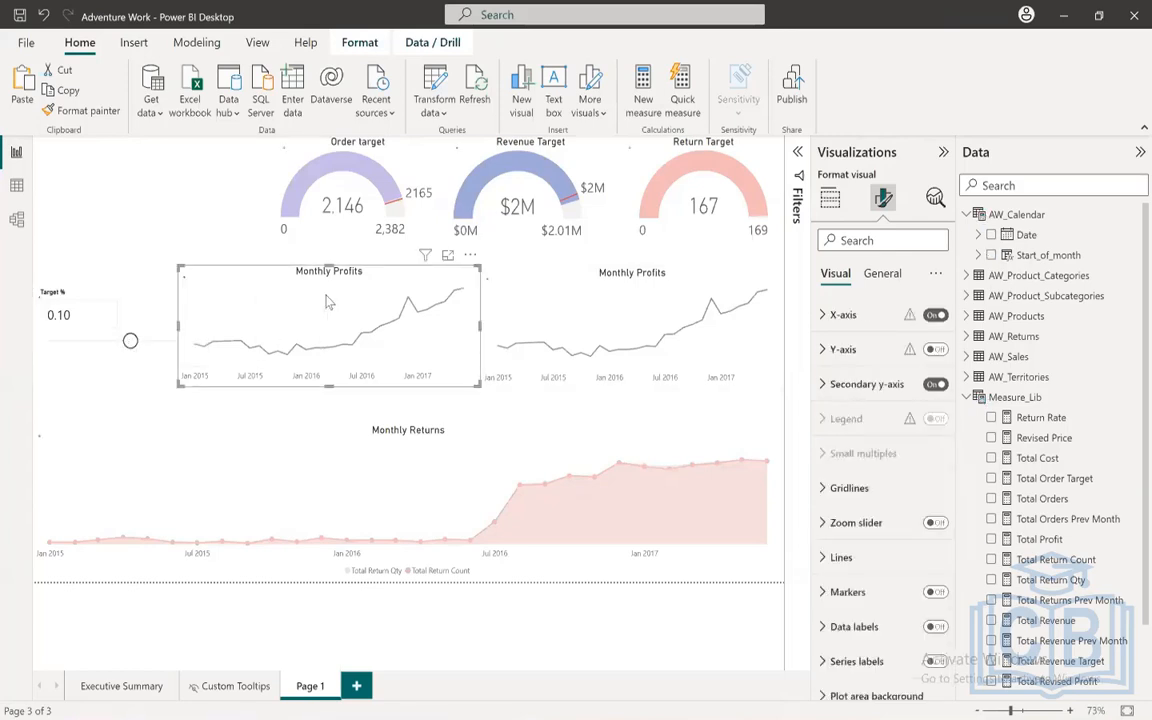
left_click(140, 305)
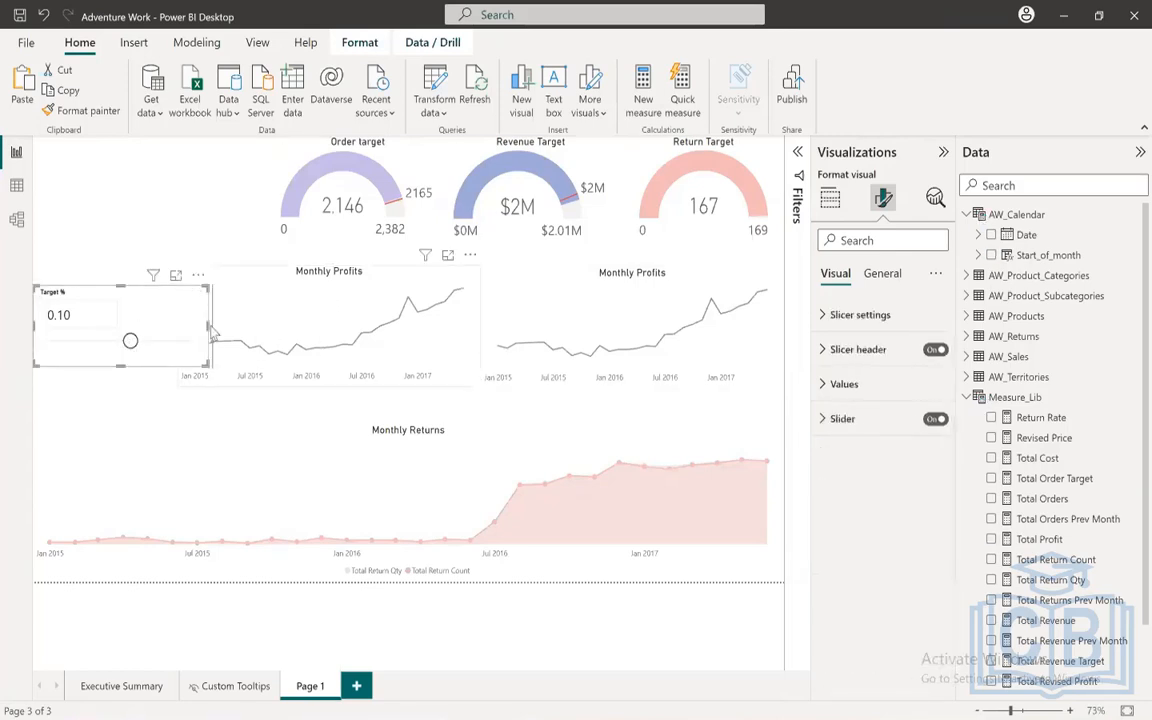
left_click(210, 333)
left_click(150, 300)
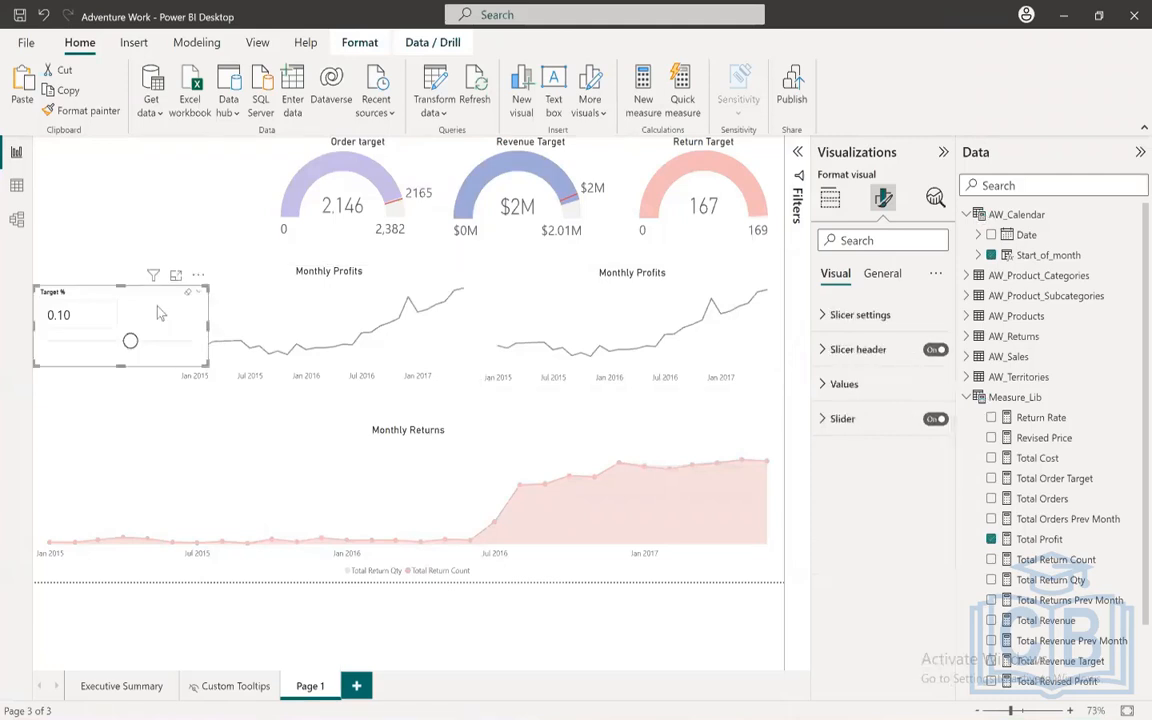
left_click_drag(207, 324, 173, 333)
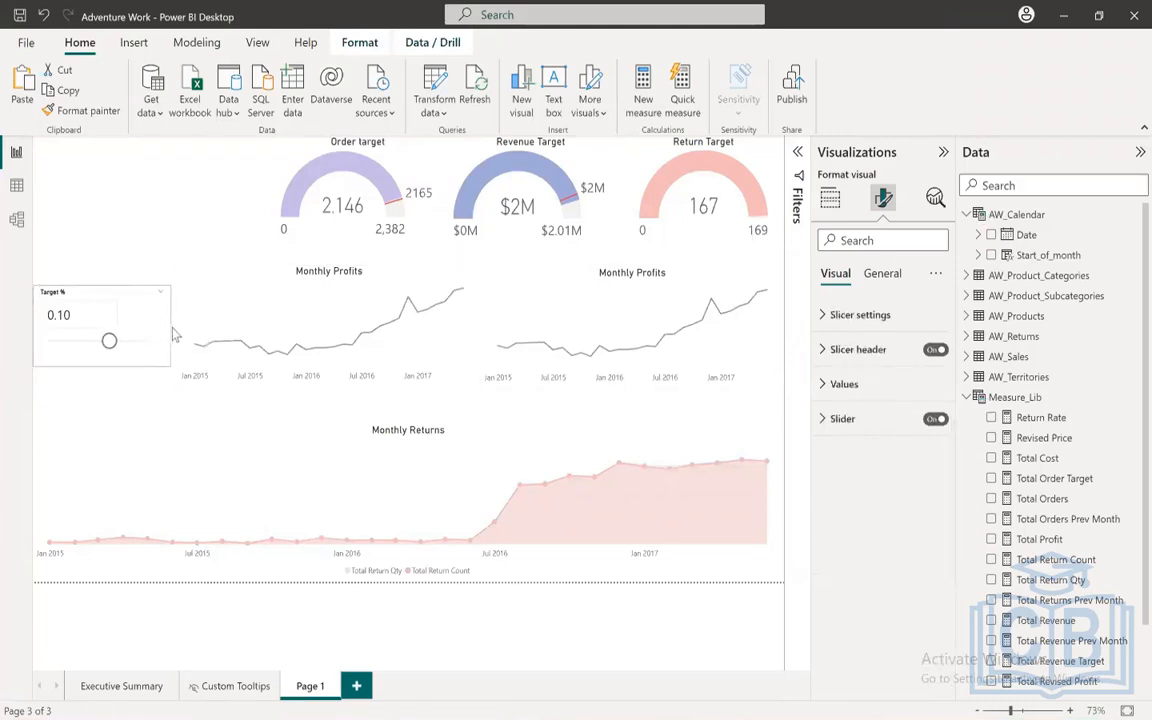
Step: With the copied Monthly Profits chart selected, examine the formulas of the Total Profit and Total Revised Profit measures
left_click(275, 300)
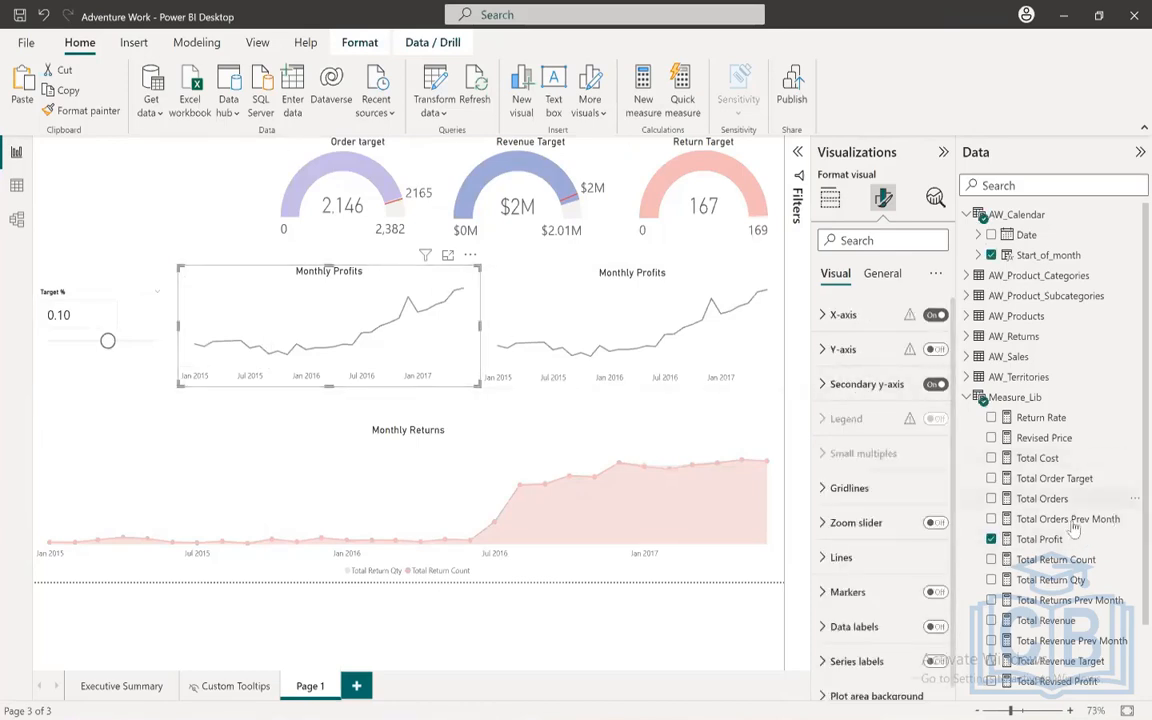
scroll(1058, 650, "down", 3)
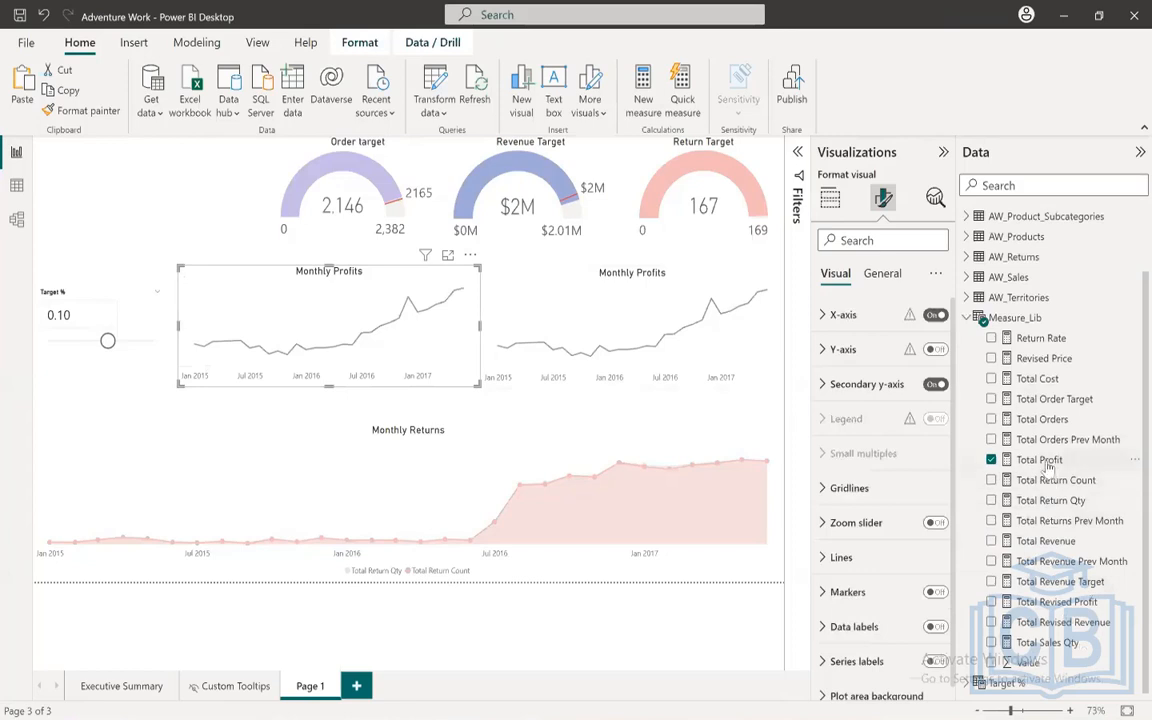
left_click(1040, 460)
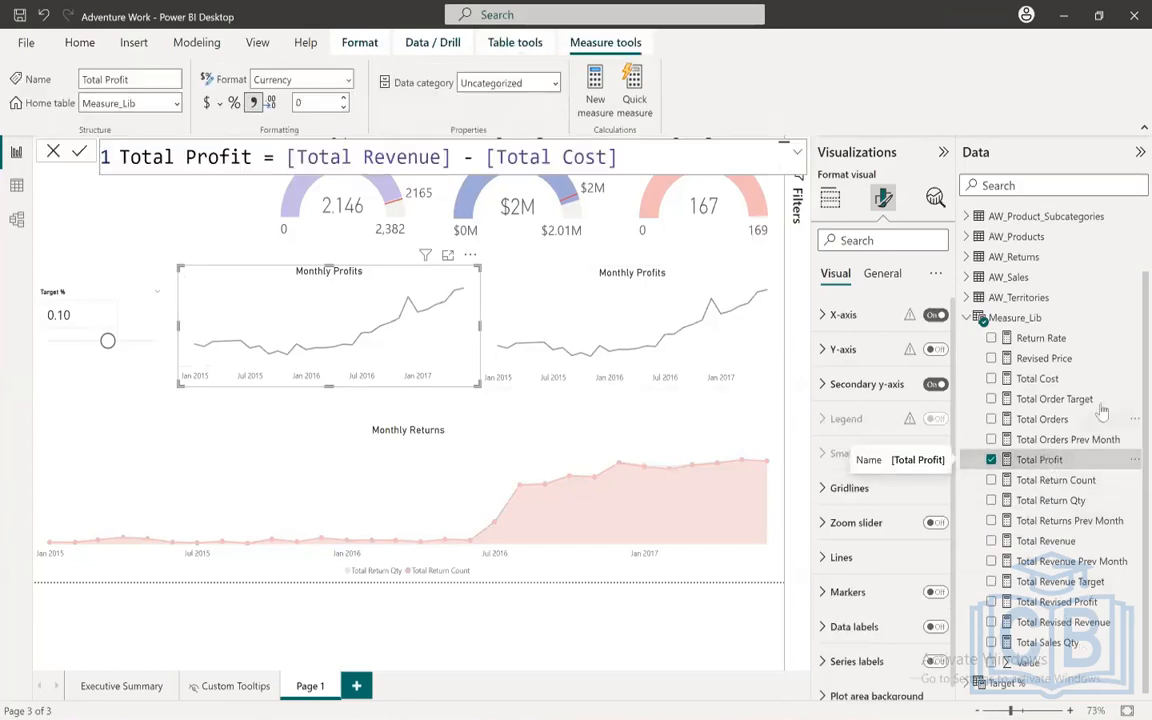
left_click(1058, 602)
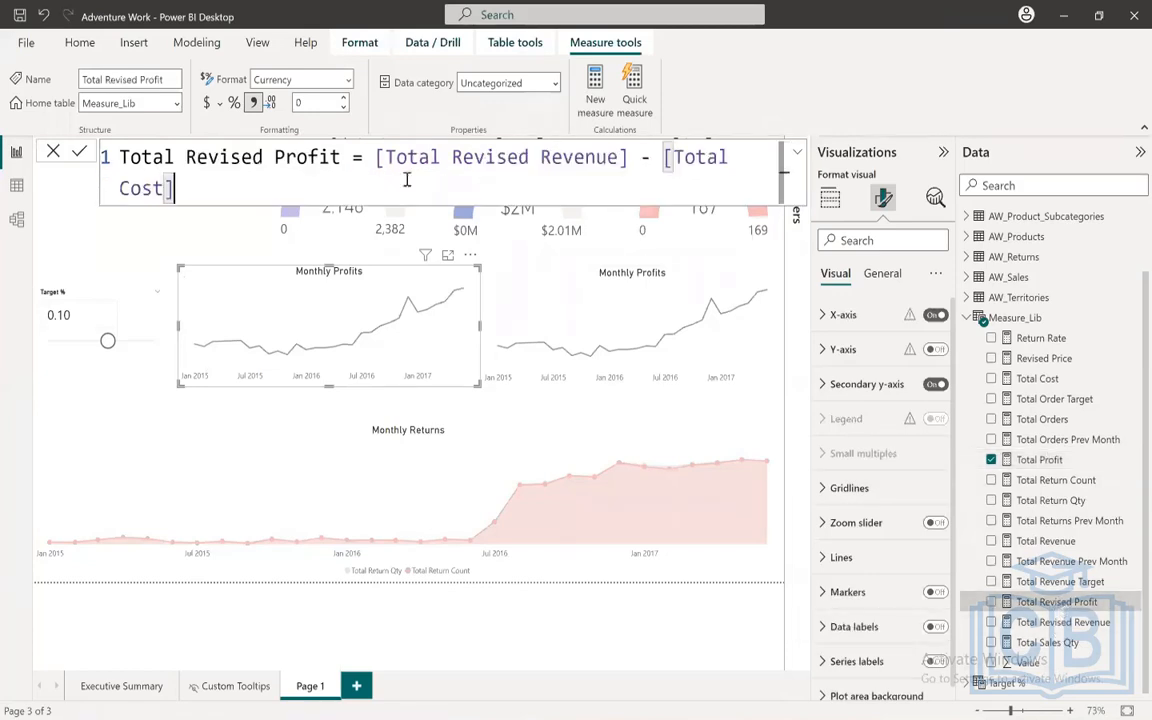
Step: Examine the formulas of the Total Revised Revenue and Revised Price measures behind Total Revised Profit, and close the formula editor
left_click_drag(396, 160, 622, 157)
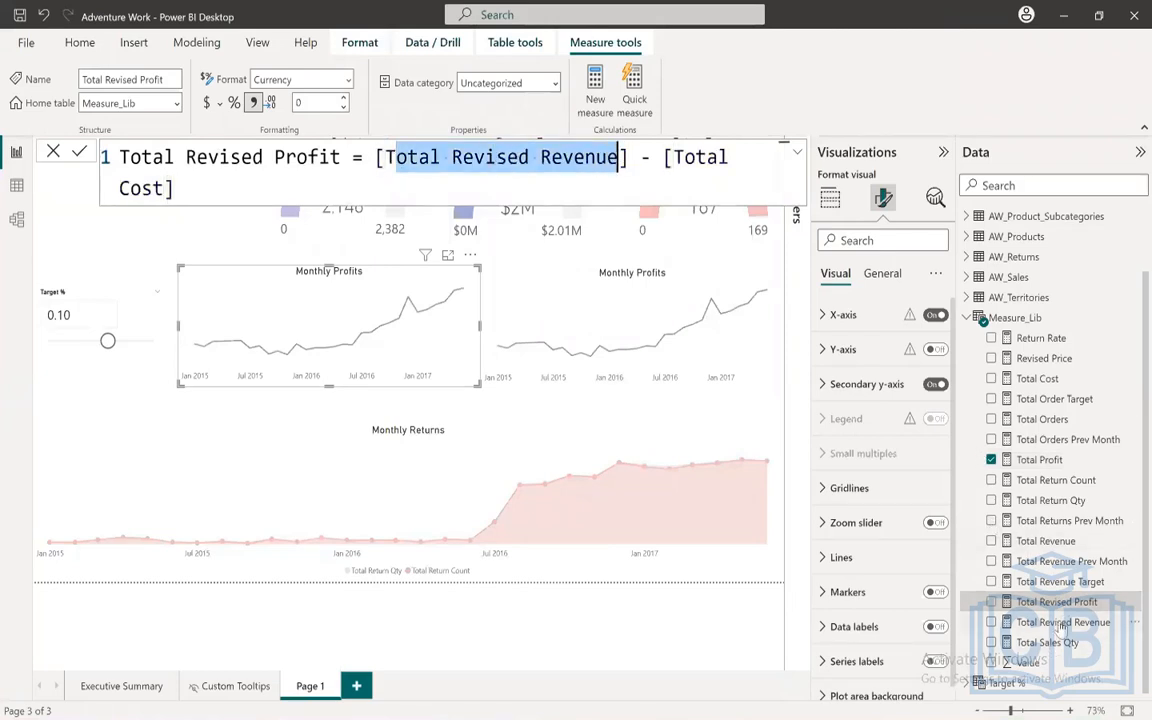
left_click(1063, 622)
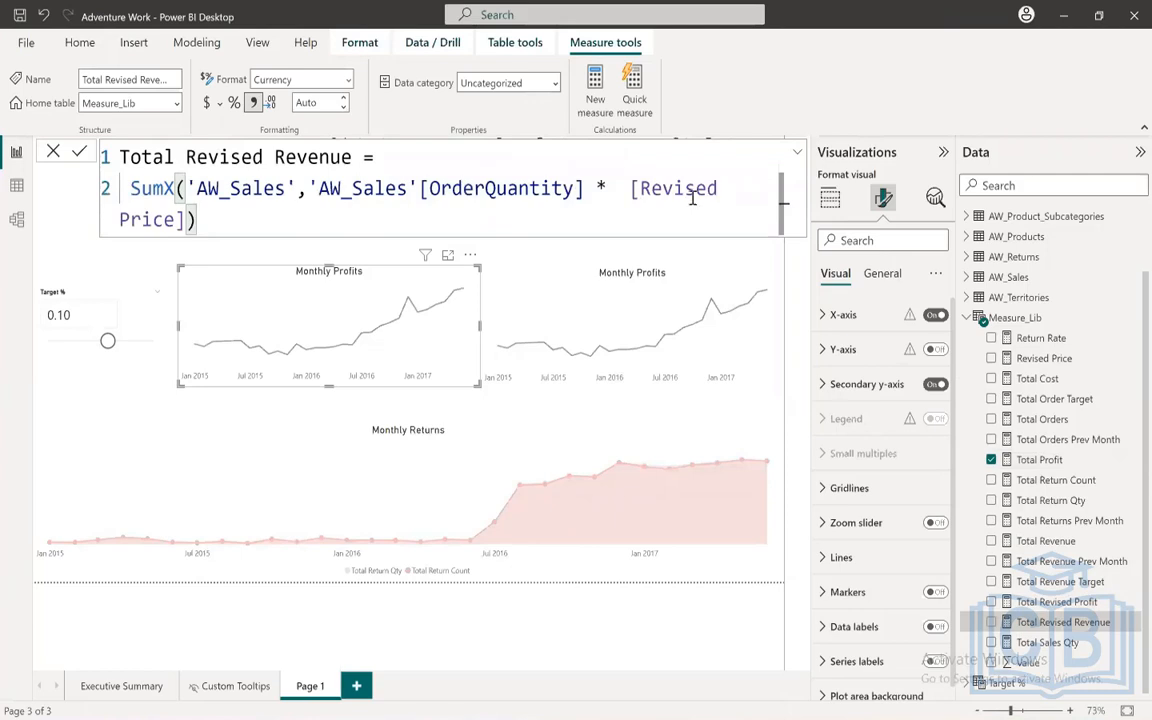
left_click(1044, 358)
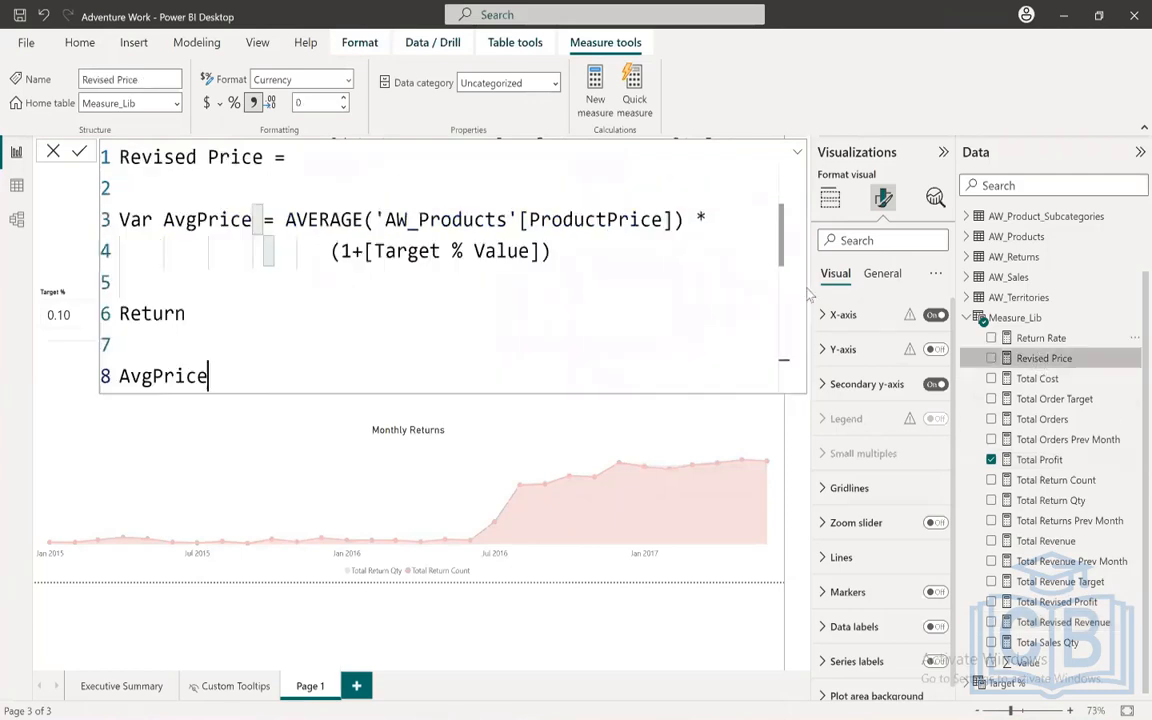
left_click_drag(548, 251, 119, 219)
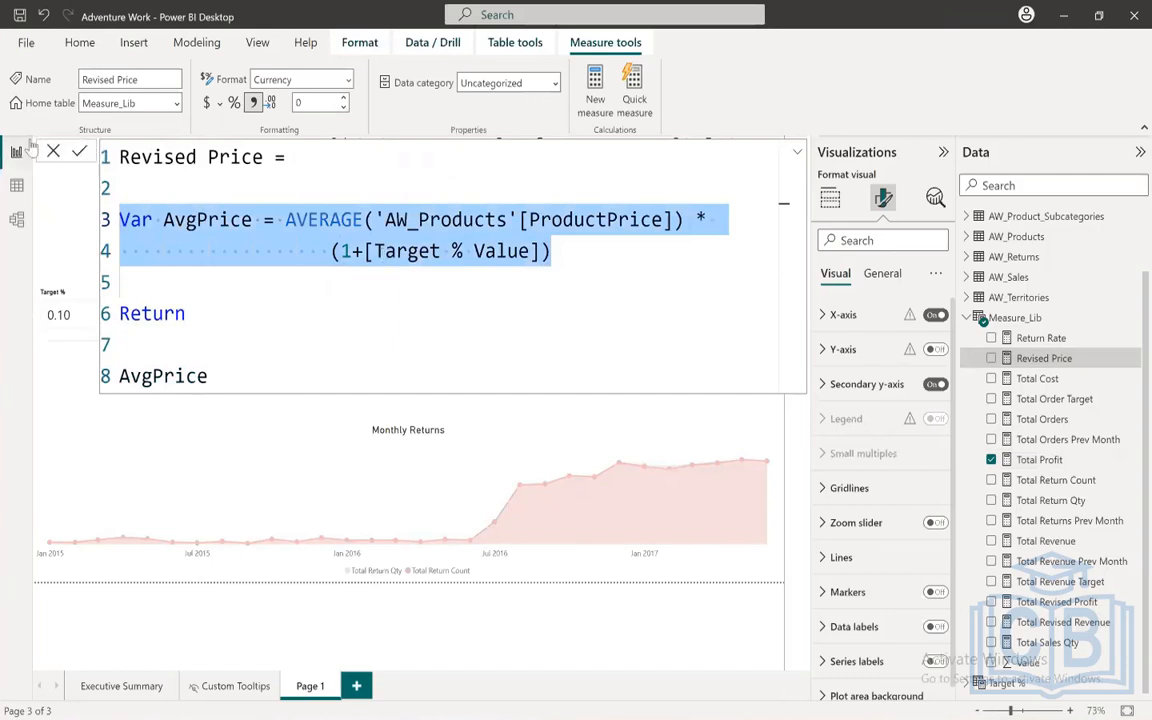
left_click(53, 165)
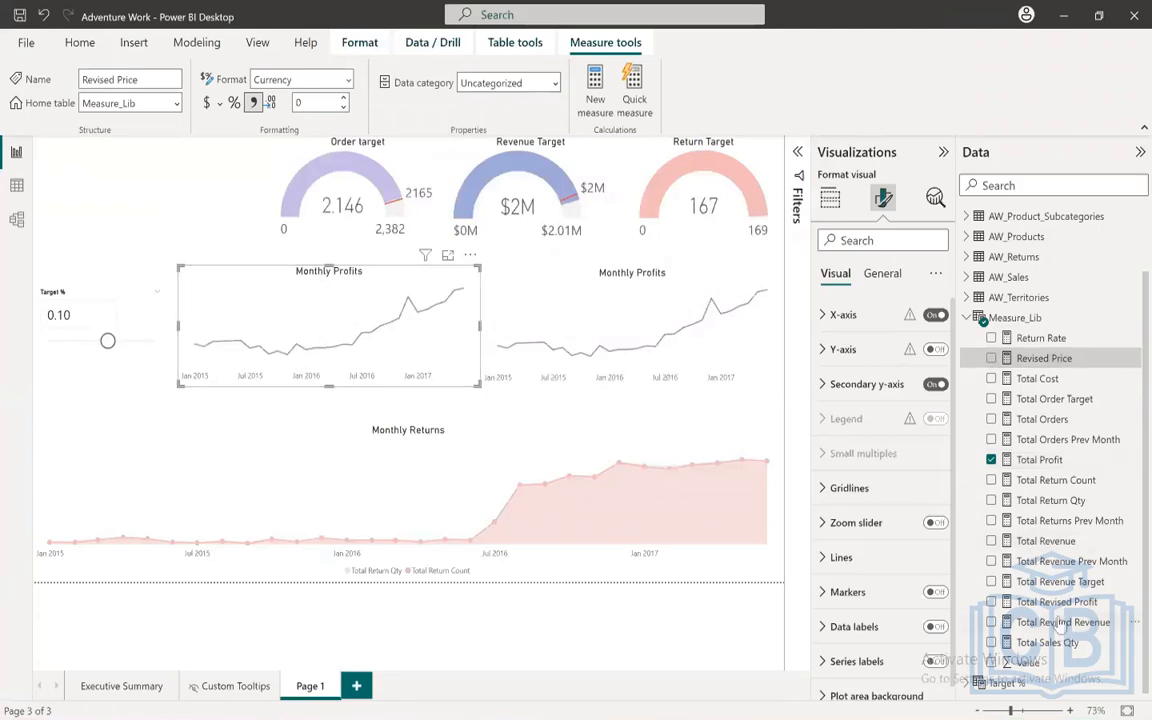
Step: Add the Total Revised Profit measure to the Y-axis of the copied Monthly Profits chart, below Total Profit
left_click(1056, 603)
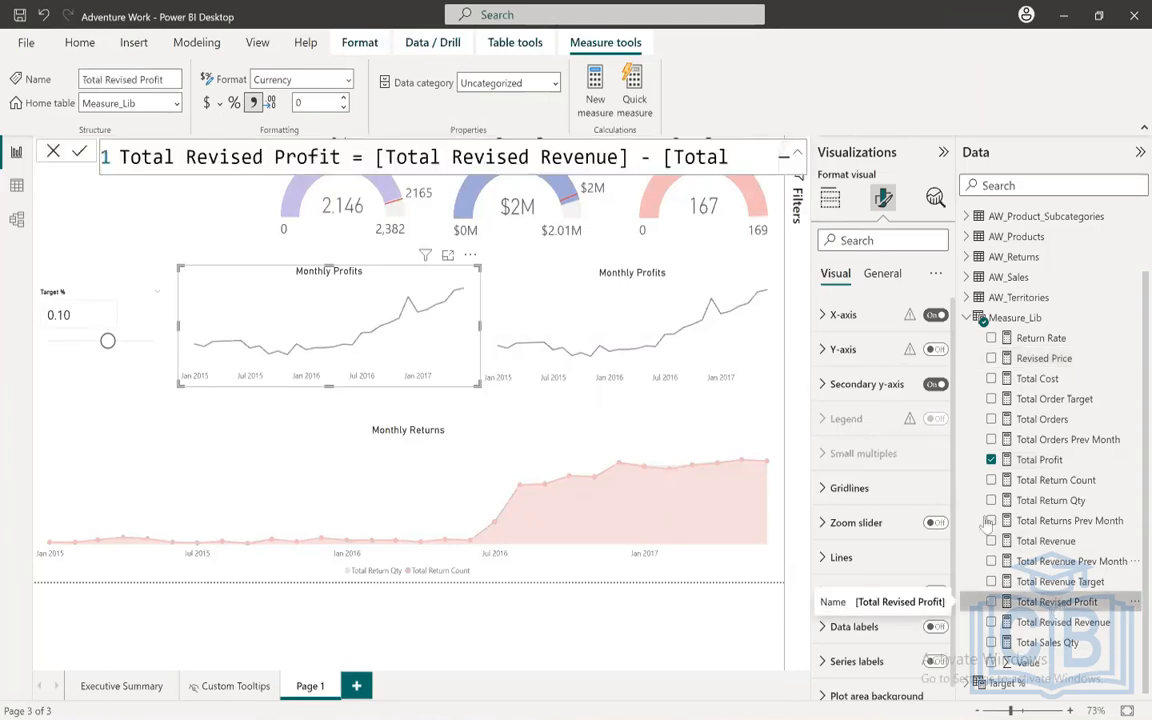
left_click(831, 198)
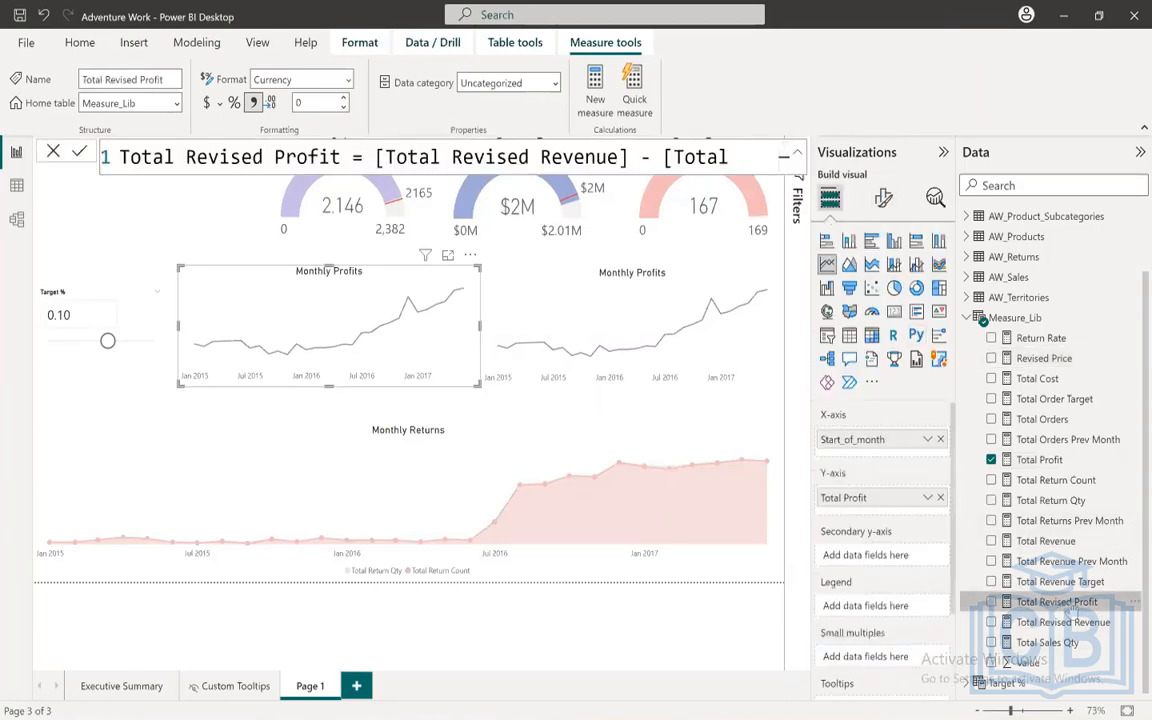
left_click_drag(1060, 604, 876, 513)
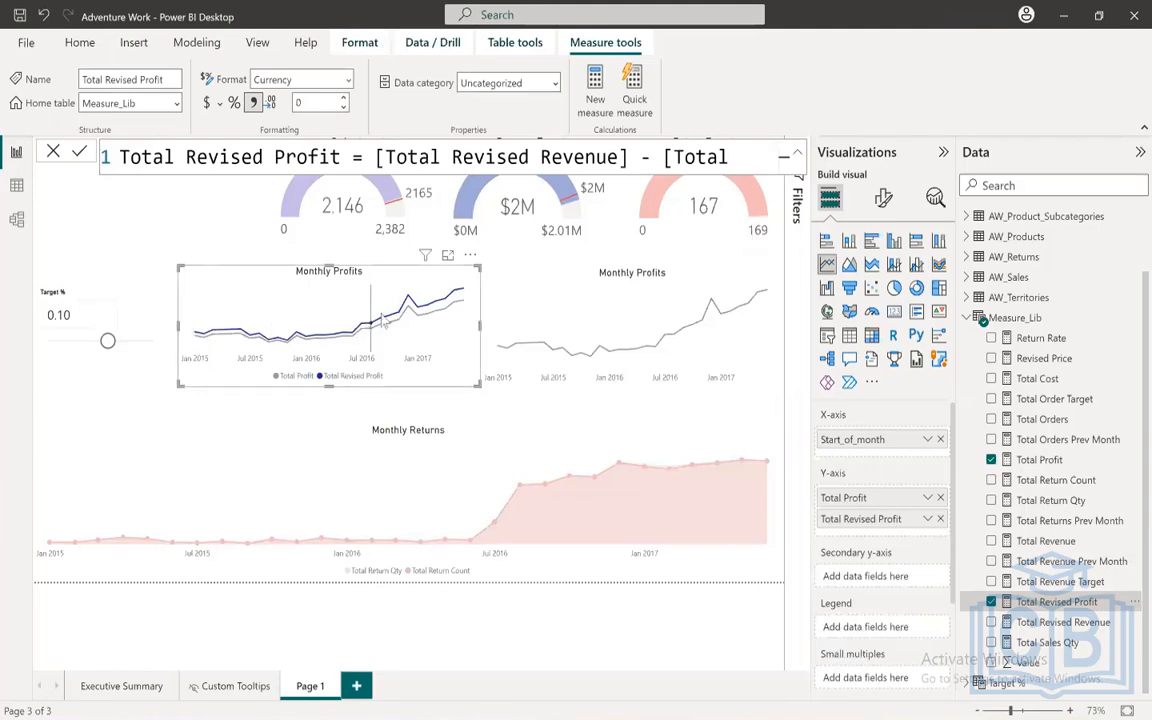
Step: Set the line style of the Total Revised Profit series in the copied Monthly Profits chart to Dotted
left_click(883, 197)
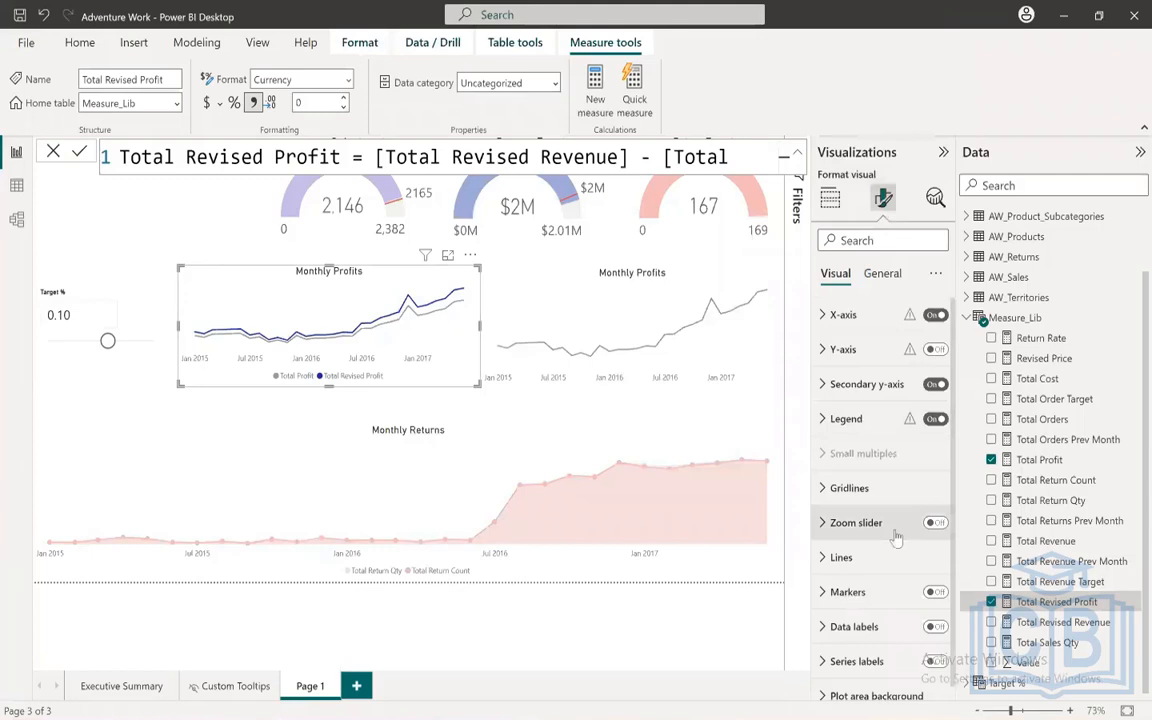
left_click(841, 557)
scroll(885, 460, "down", 4)
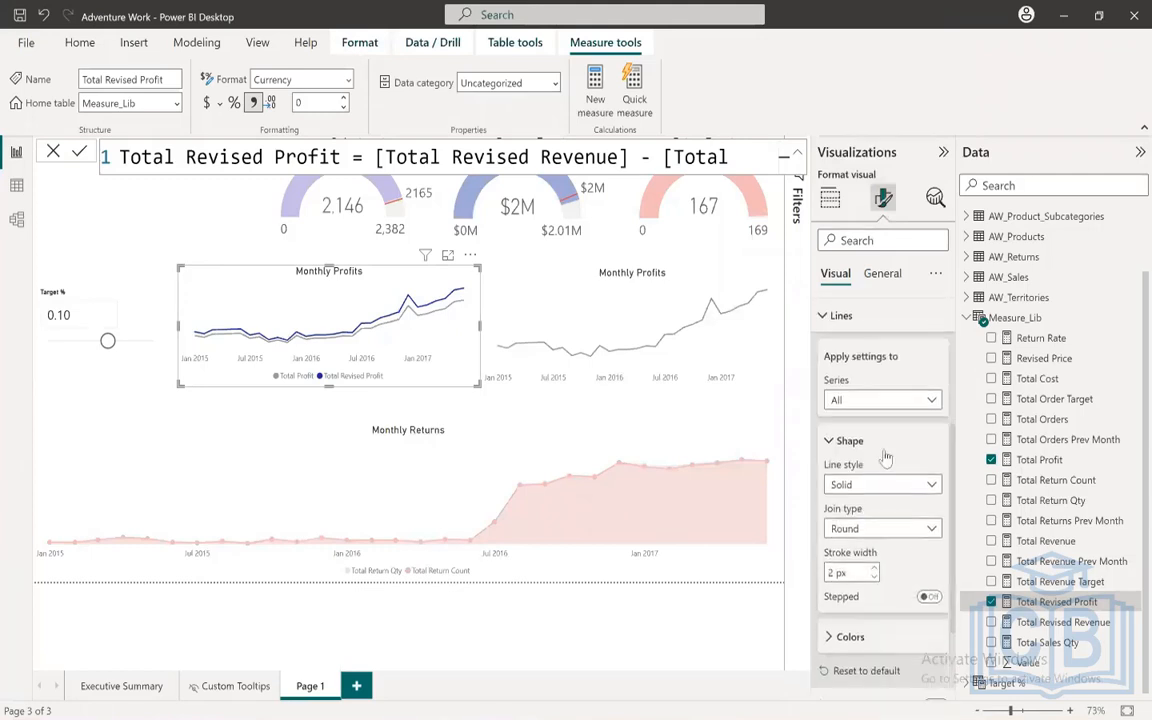
left_click(880, 400)
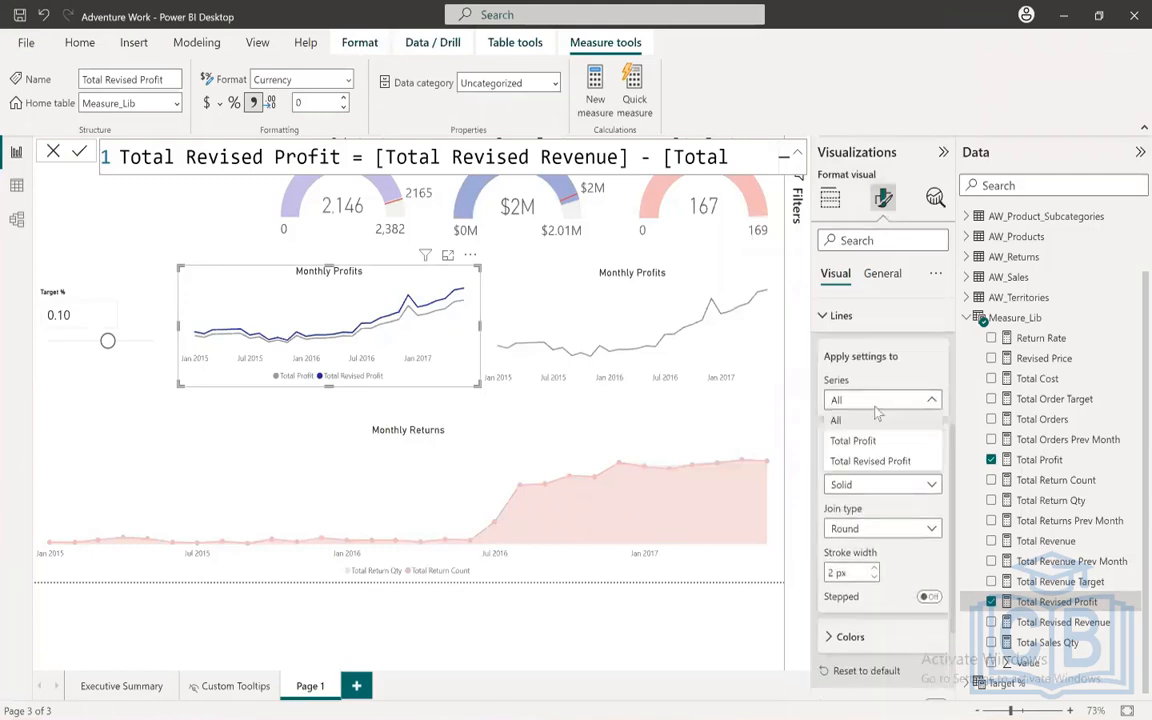
left_click(864, 461)
left_click(868, 488)
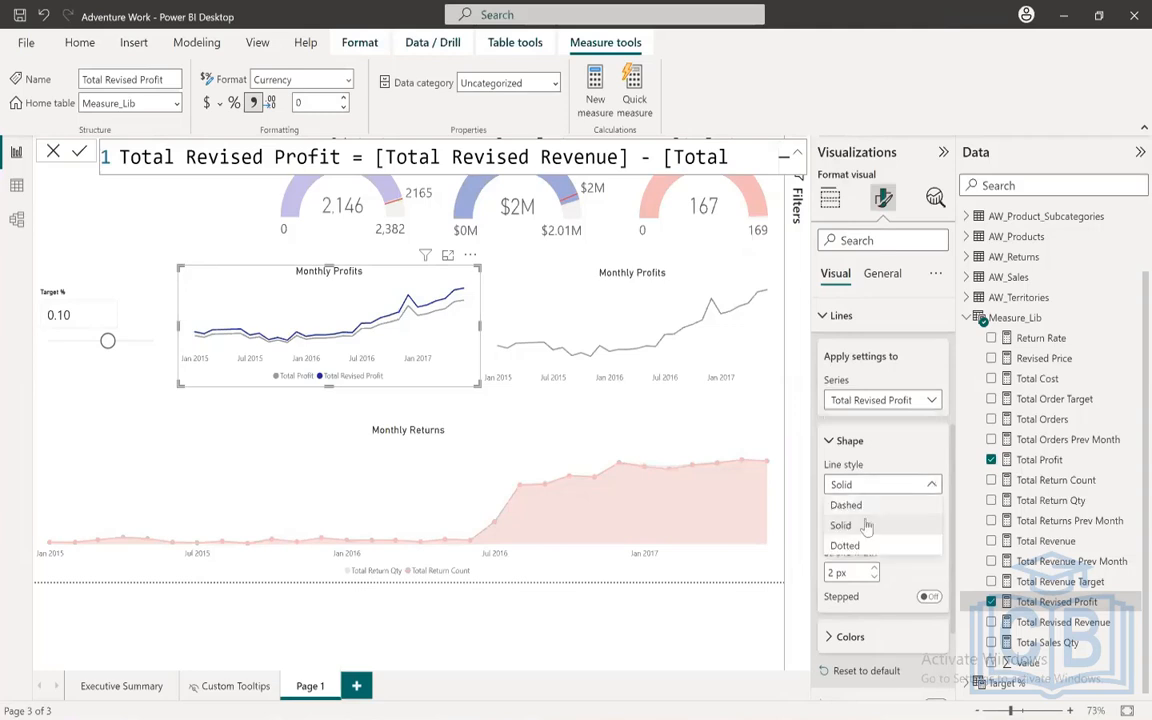
left_click(862, 546)
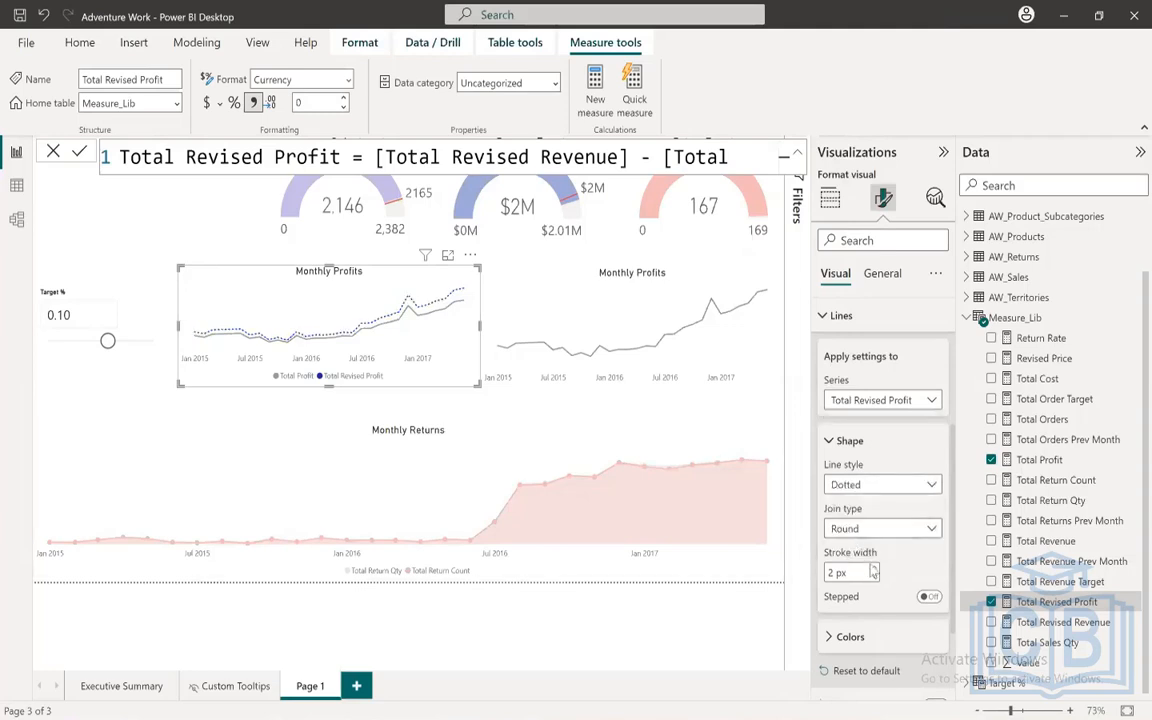
Step: Set the Total Revised Profit line color in the copied Monthly Profits chart to the recently used red
left_click(848, 440)
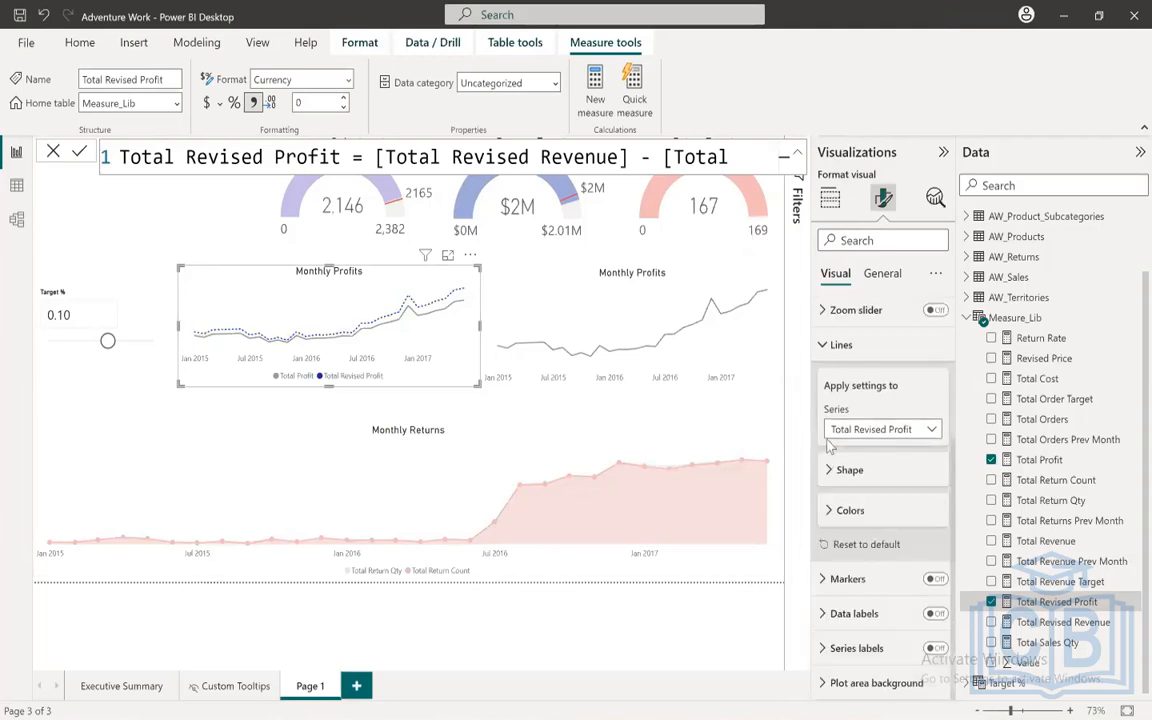
left_click(851, 511)
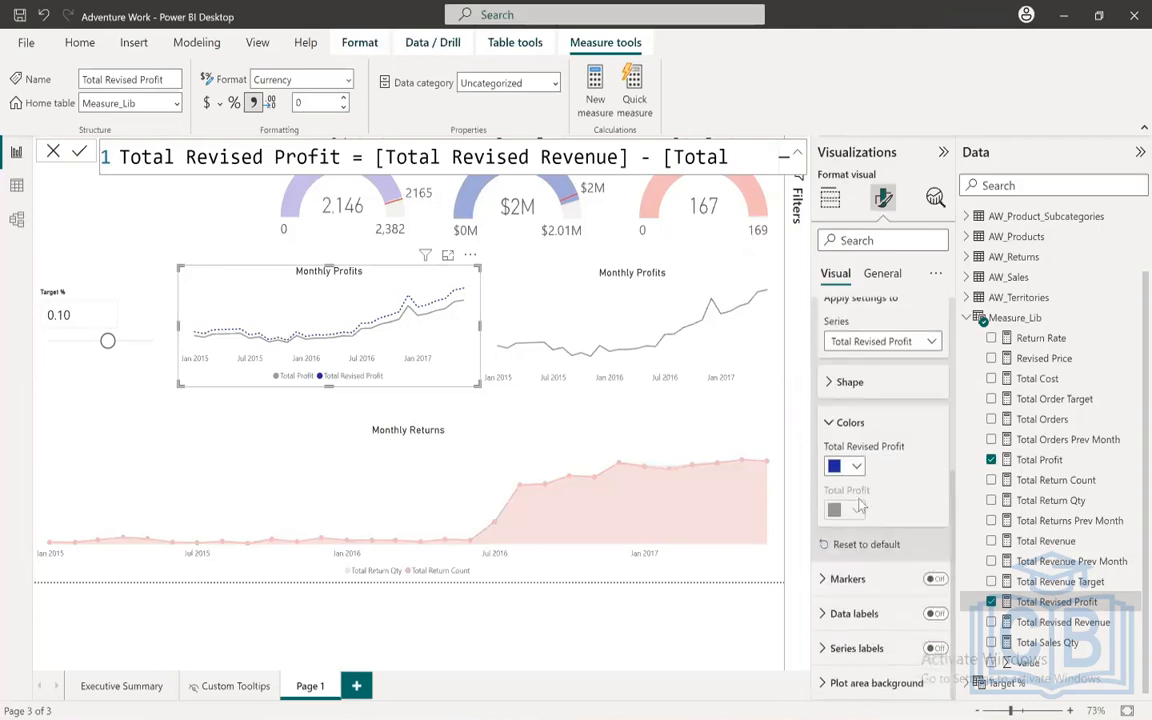
left_click(855, 468)
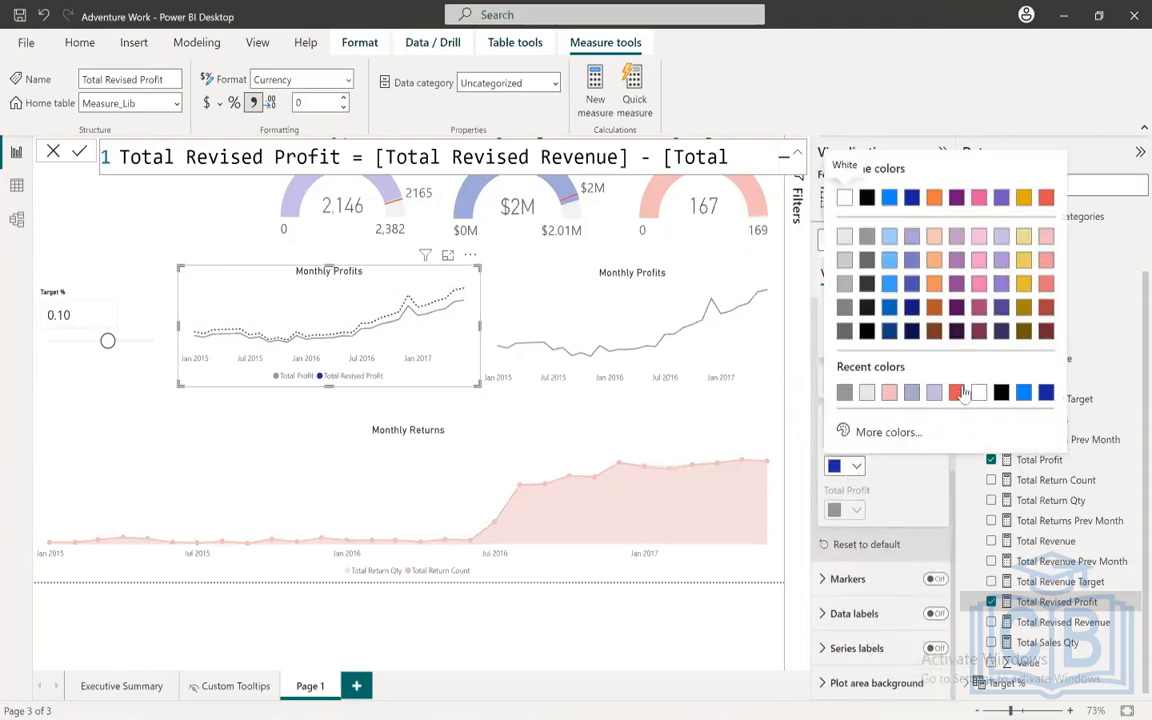
left_click(958, 393)
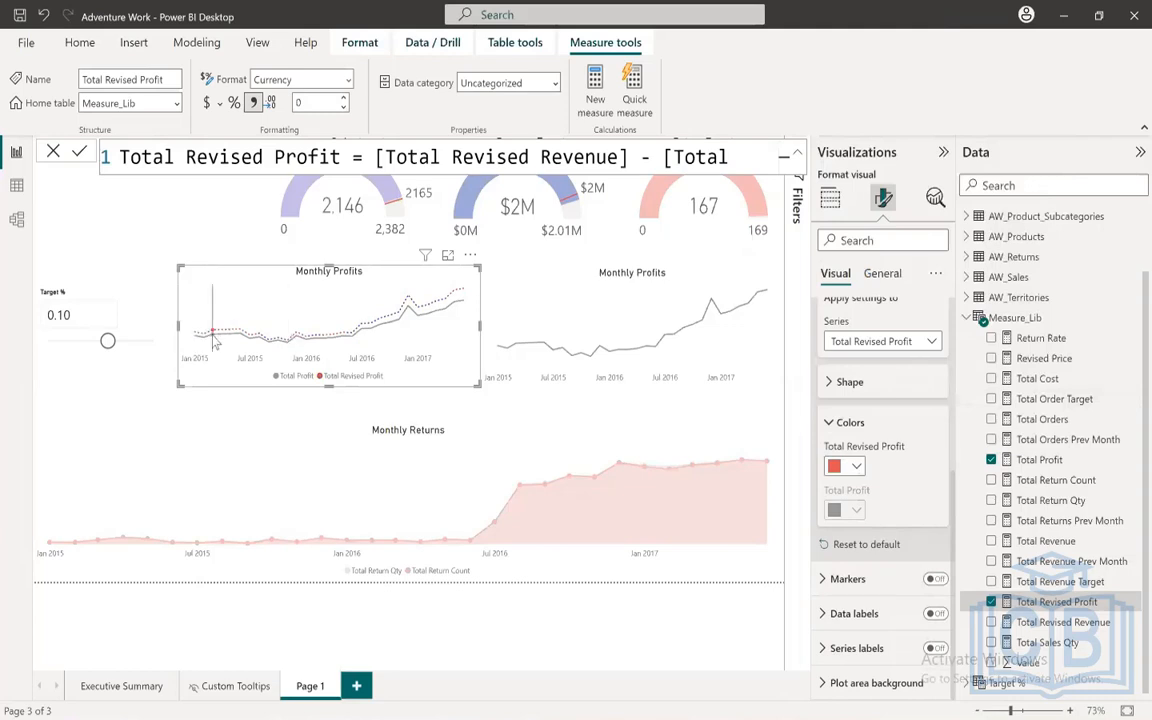
Step: Set the Target % slicer to 0.30
mouse_move(197, 341)
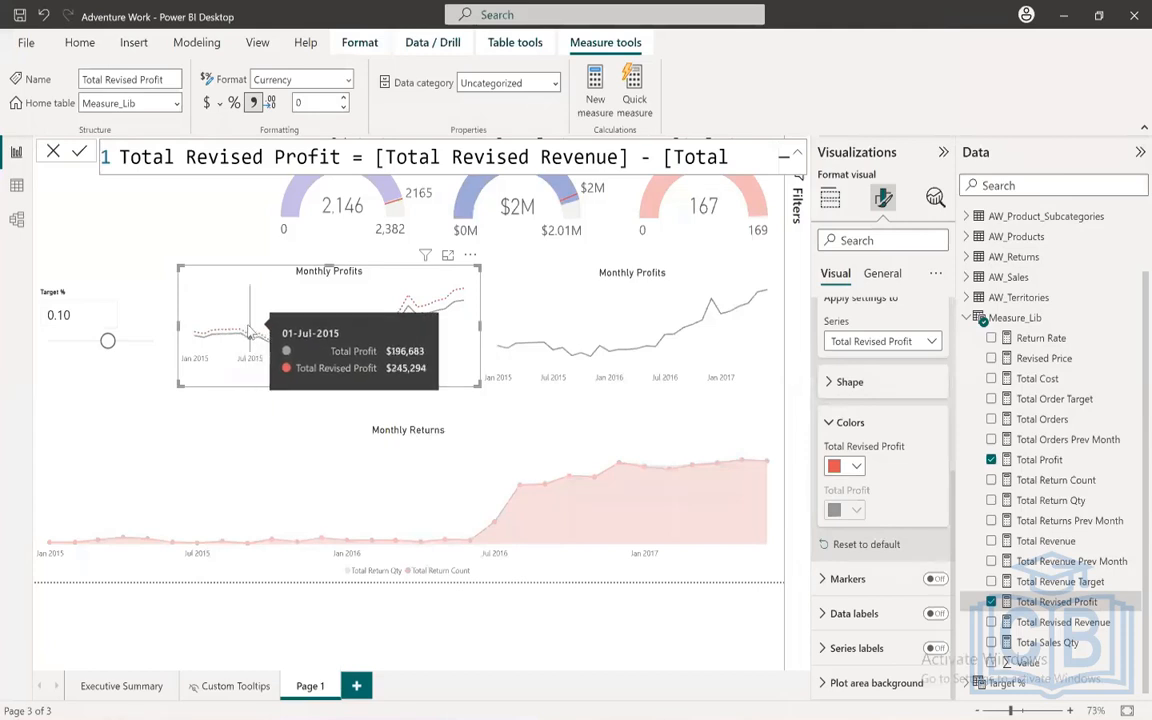
left_click_drag(108, 342, 119, 344)
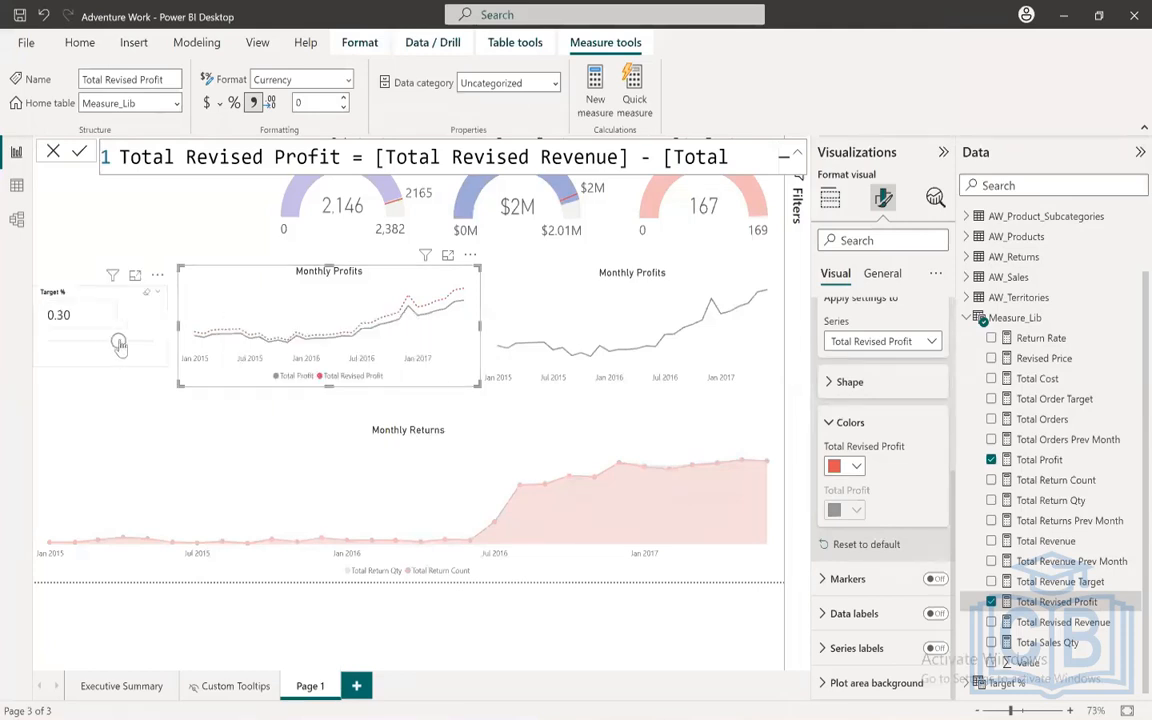
left_click(119, 344)
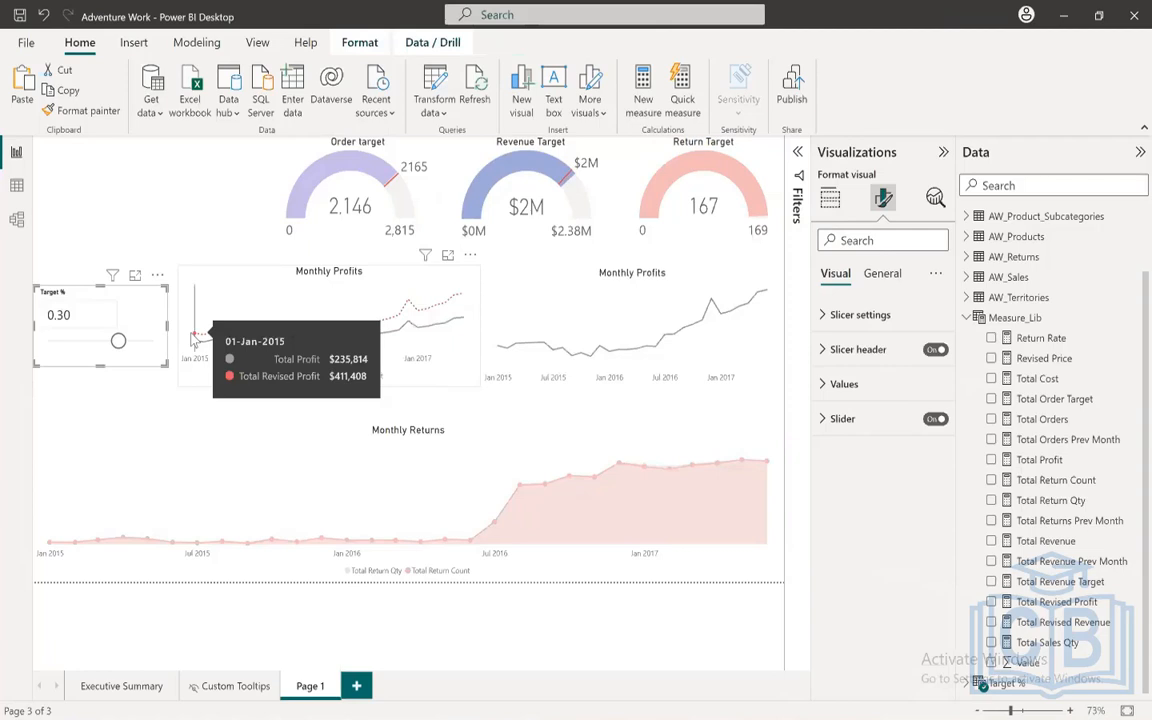
Step: Clear the visual selection on the page and save the report
left_click(314, 290)
left_click(42, 145)
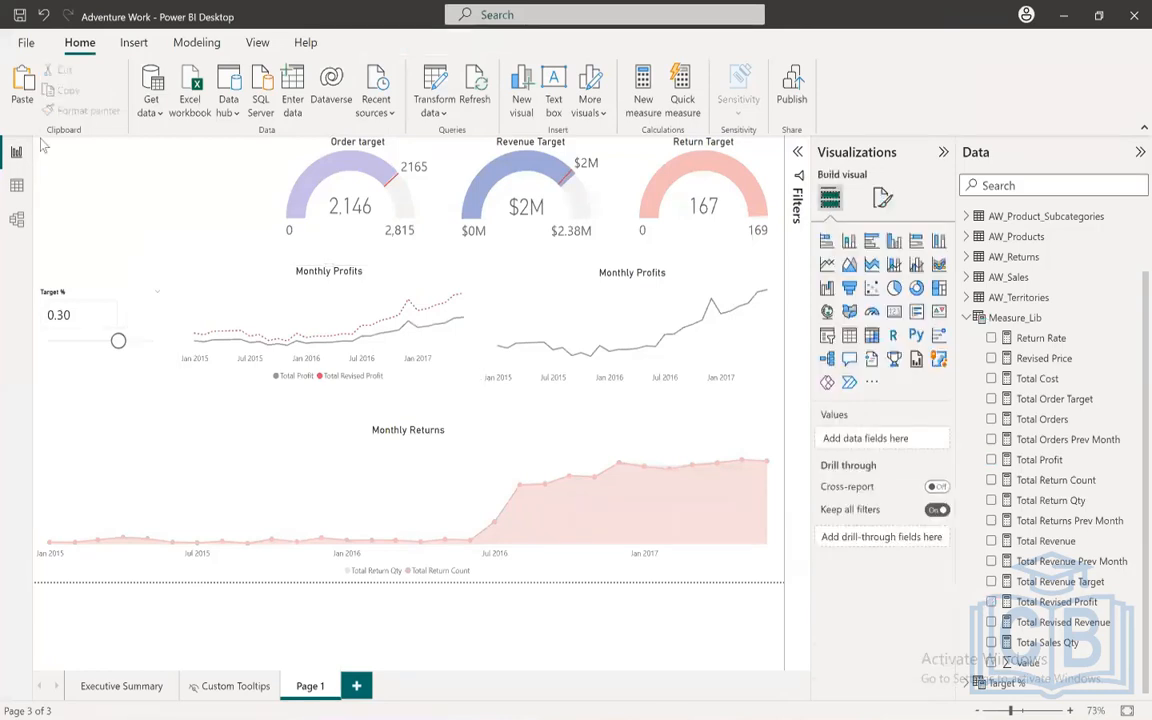
left_click(20, 17)
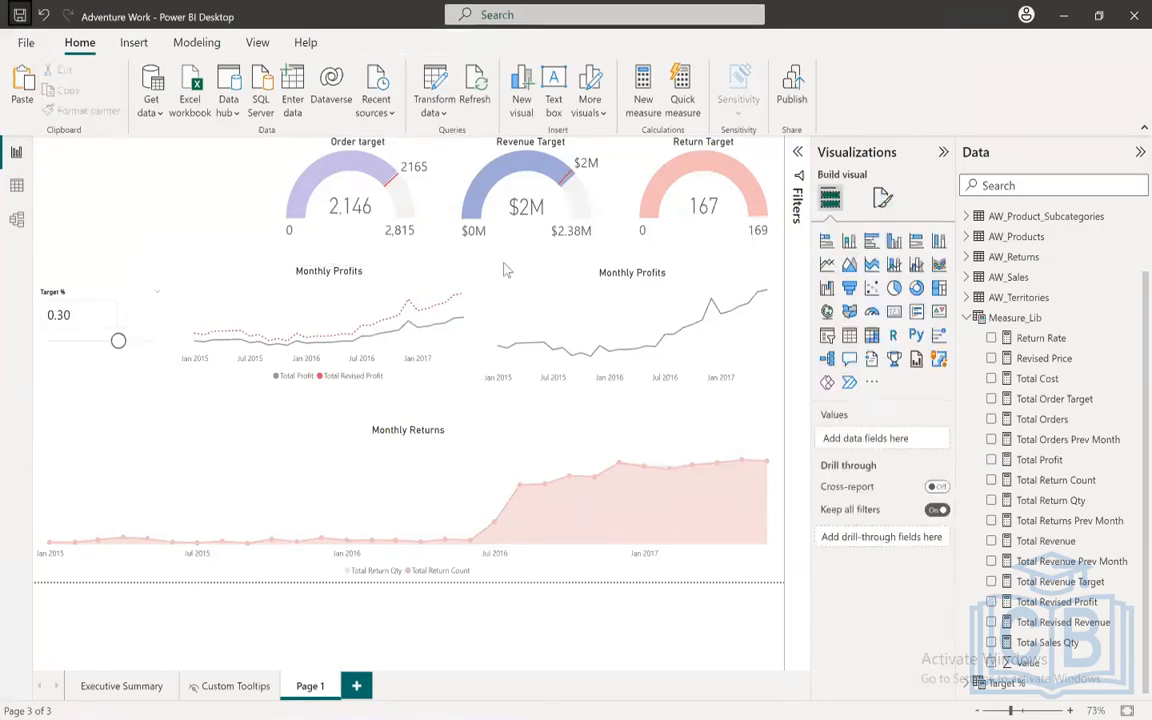
Step: Examine the original and the copied Monthly Profits charts one after the other in focus mode, returning to the report each time
left_click(576, 314)
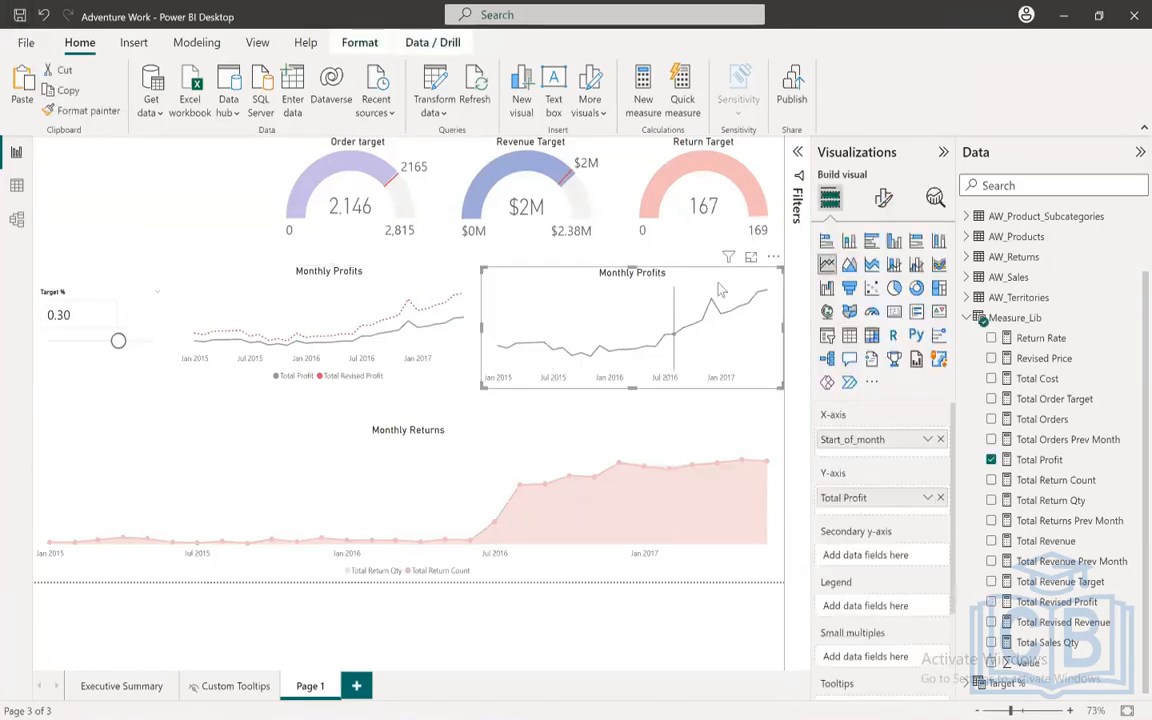
left_click(751, 257)
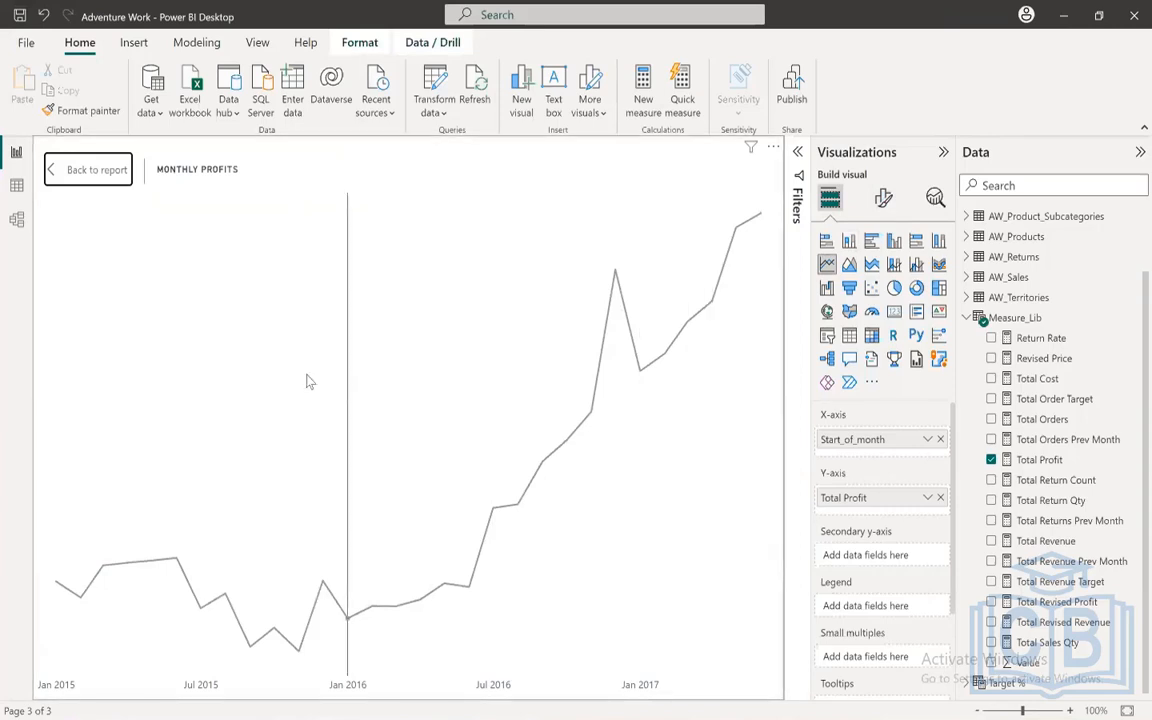
left_click(98, 168)
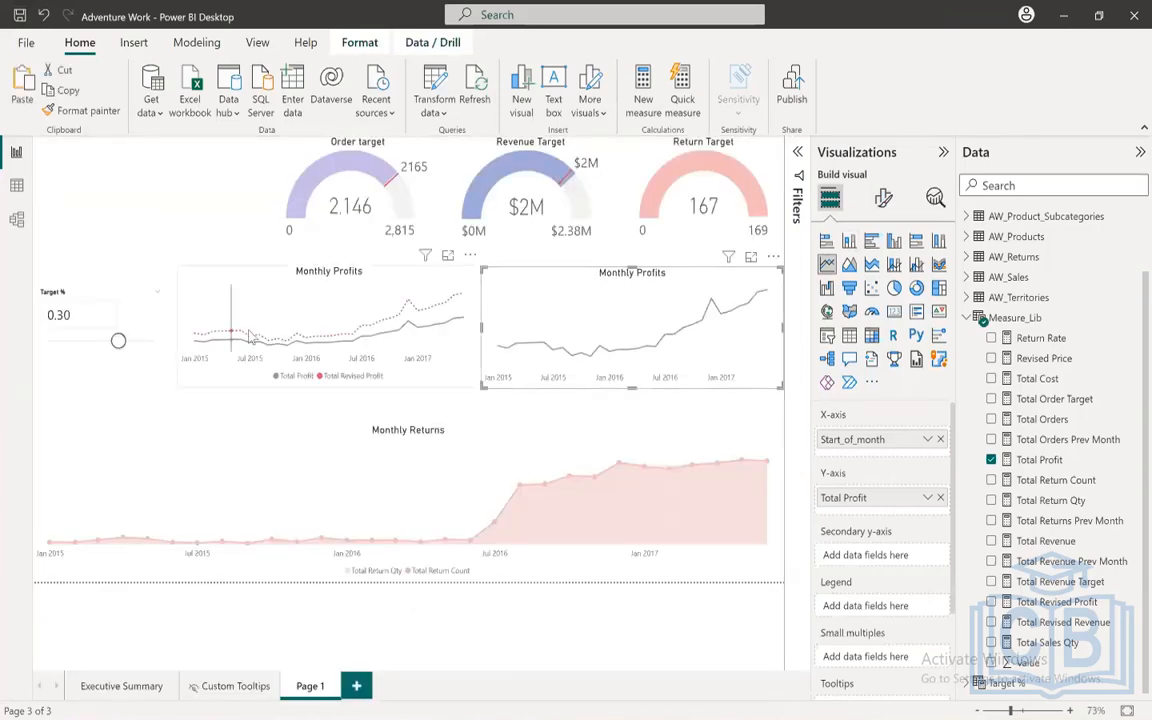
left_click(300, 312)
left_click(447, 256)
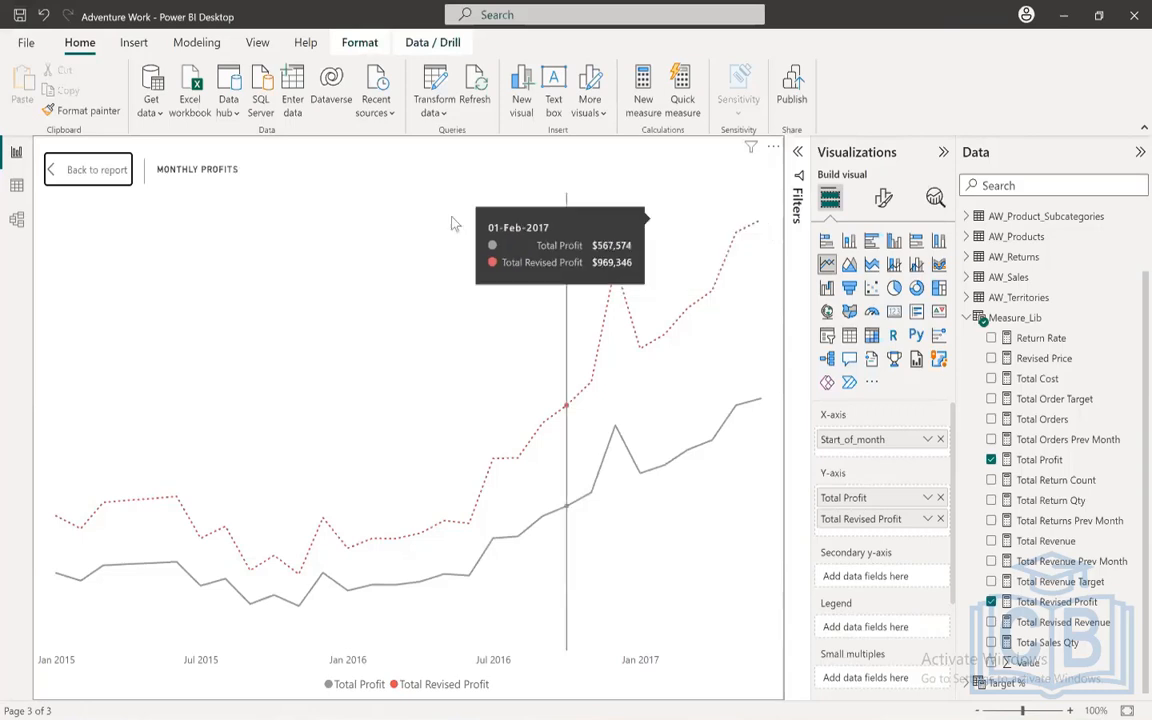
left_click(54, 170)
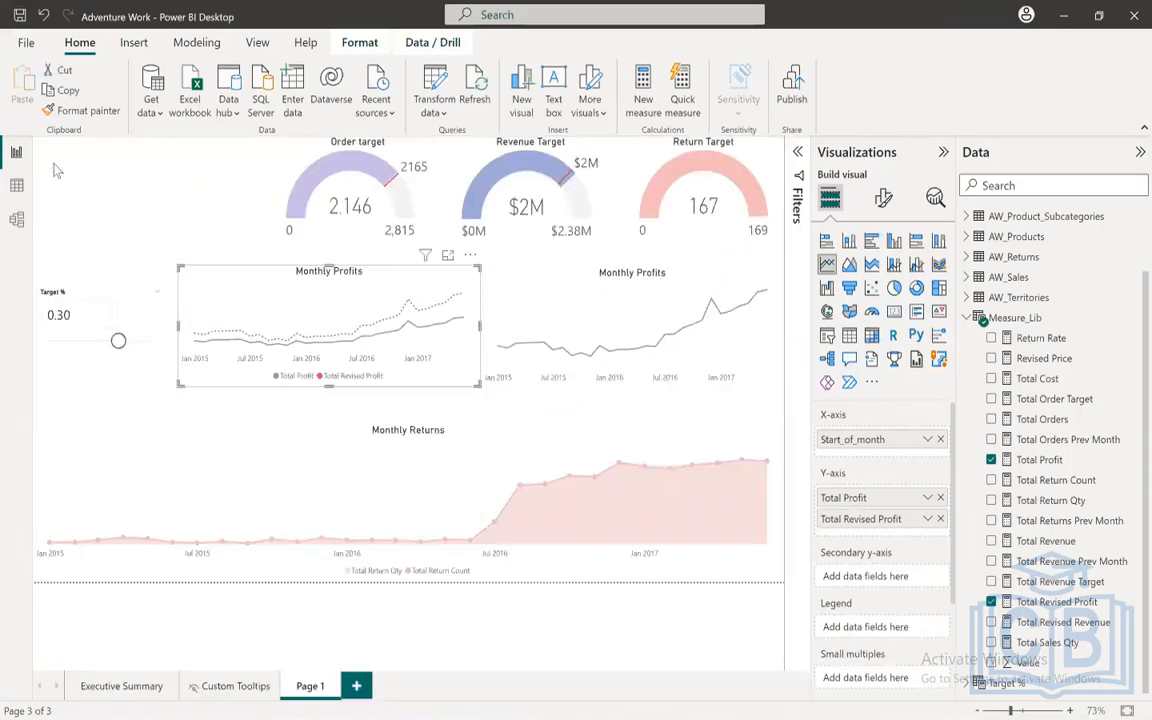
Step: Open the original Monthly Profits chart in focus mode and show its analytics options
left_click(589, 290)
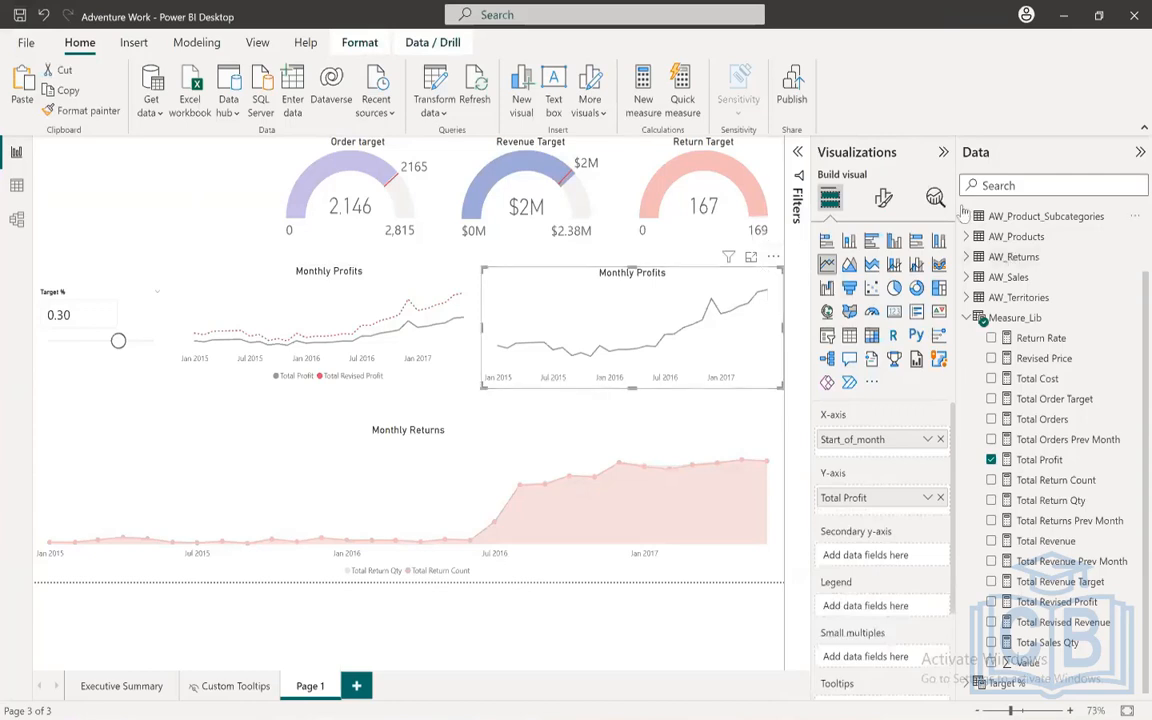
left_click(749, 259)
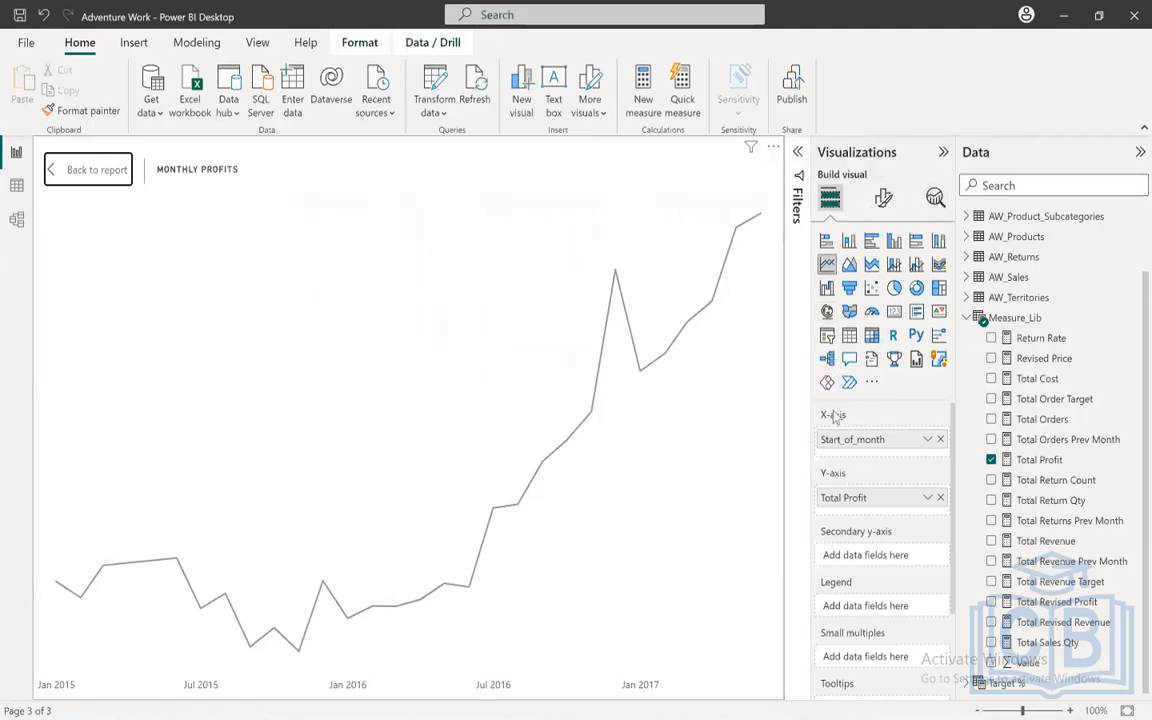
left_click(882, 198)
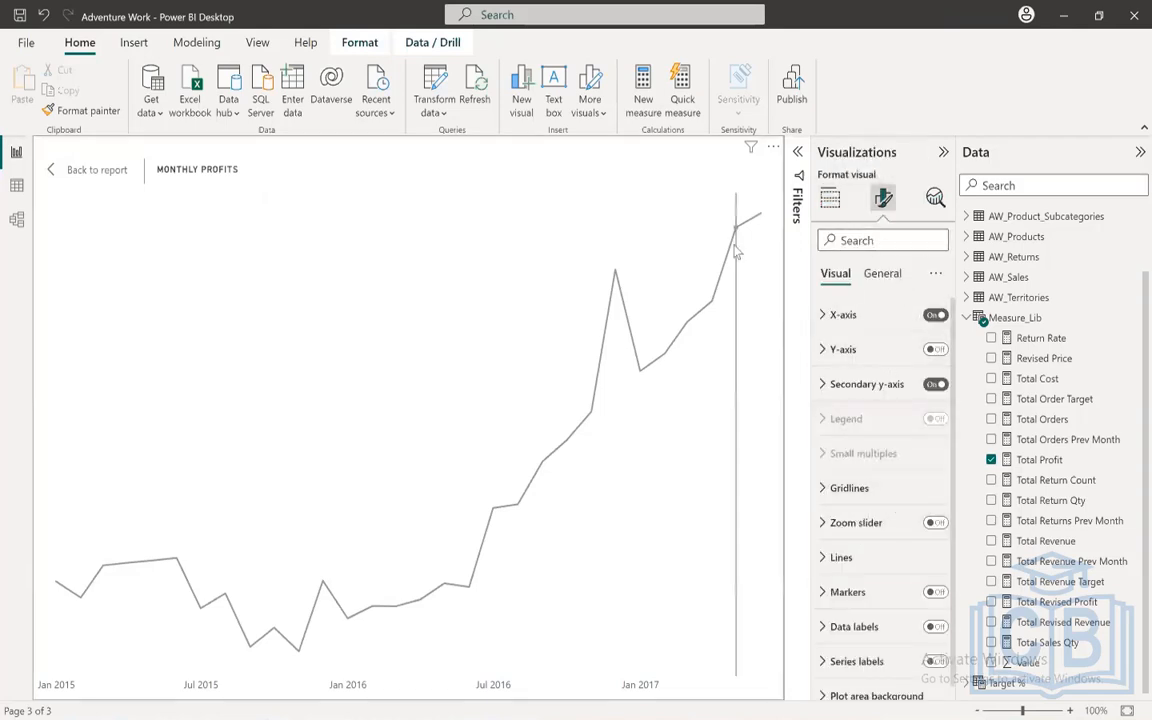
left_click(934, 199)
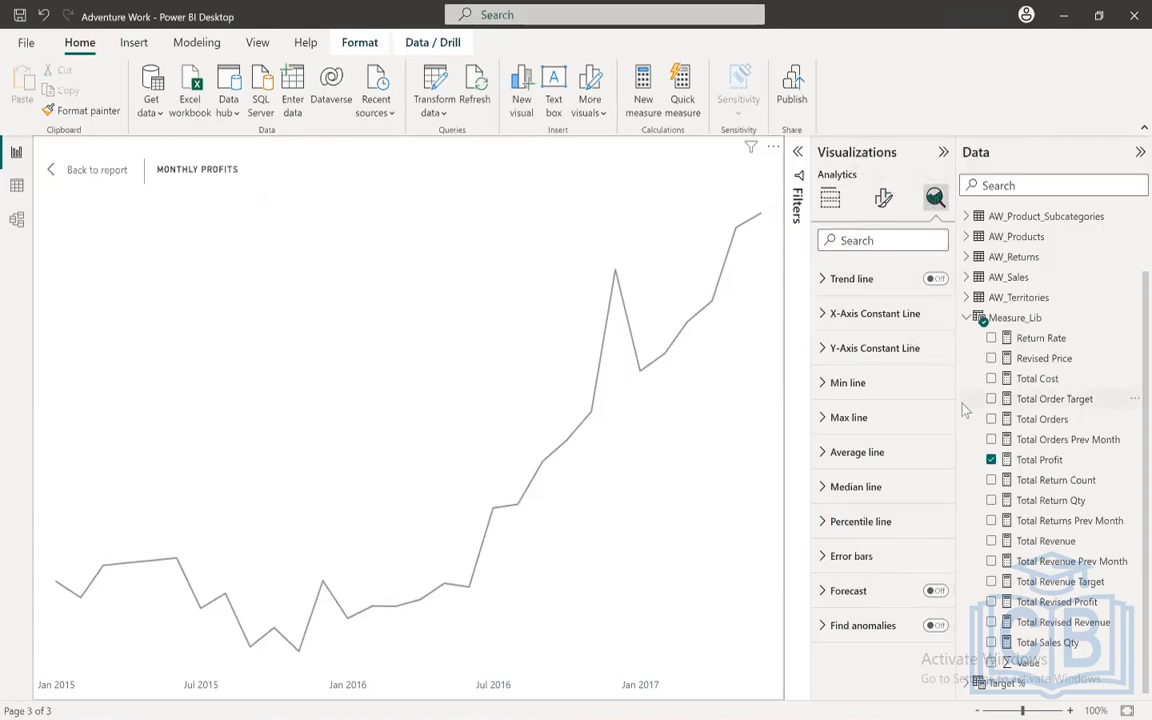
left_click(937, 277)
left_click(937, 277)
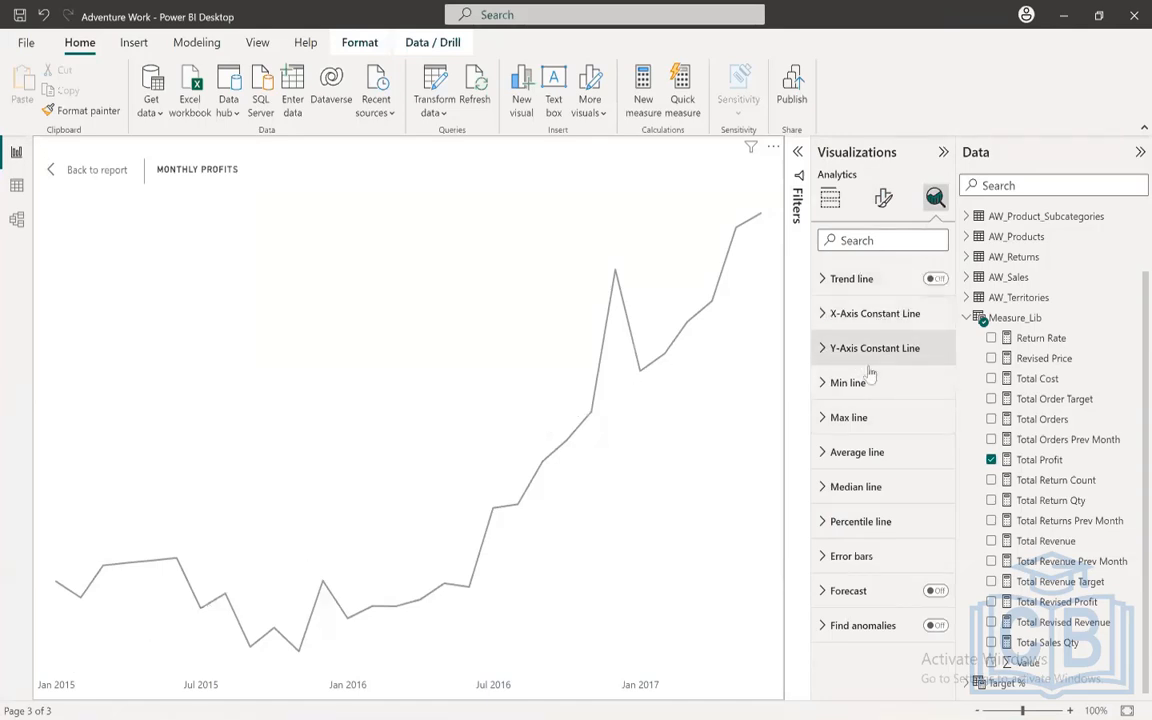
left_click(890, 390)
left_click(892, 396)
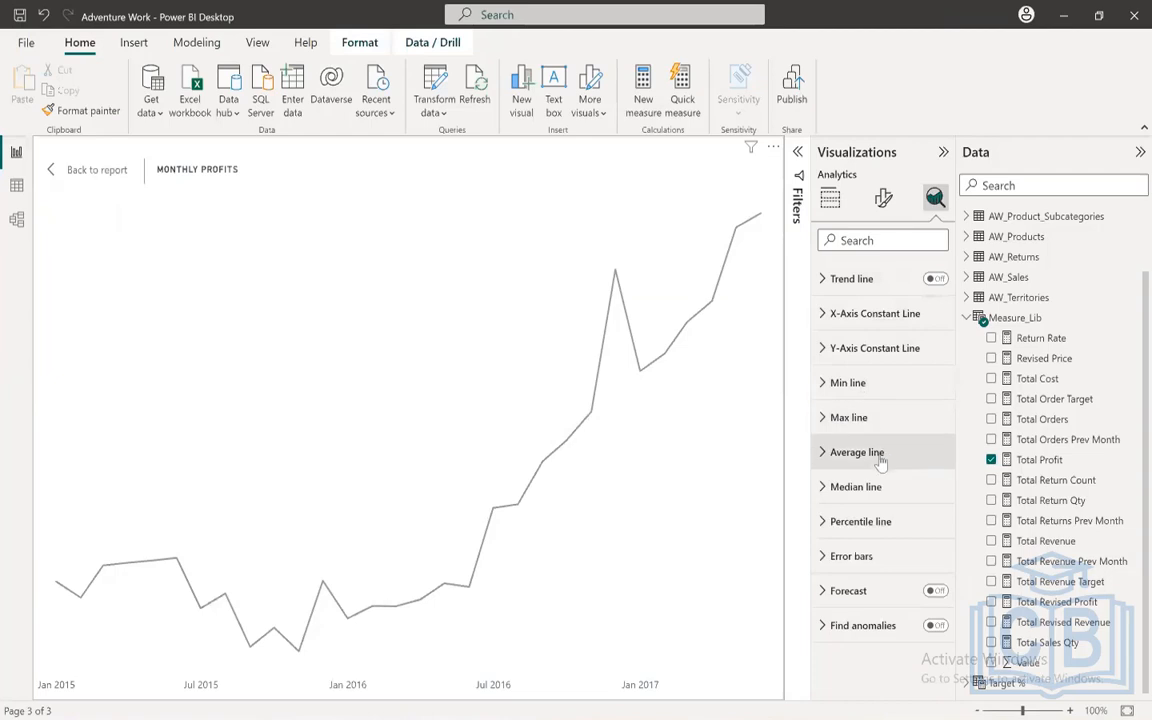
Step: Add an average line to the Monthly Profits chart and delete it again
left_click(887, 454)
left_click(848, 513)
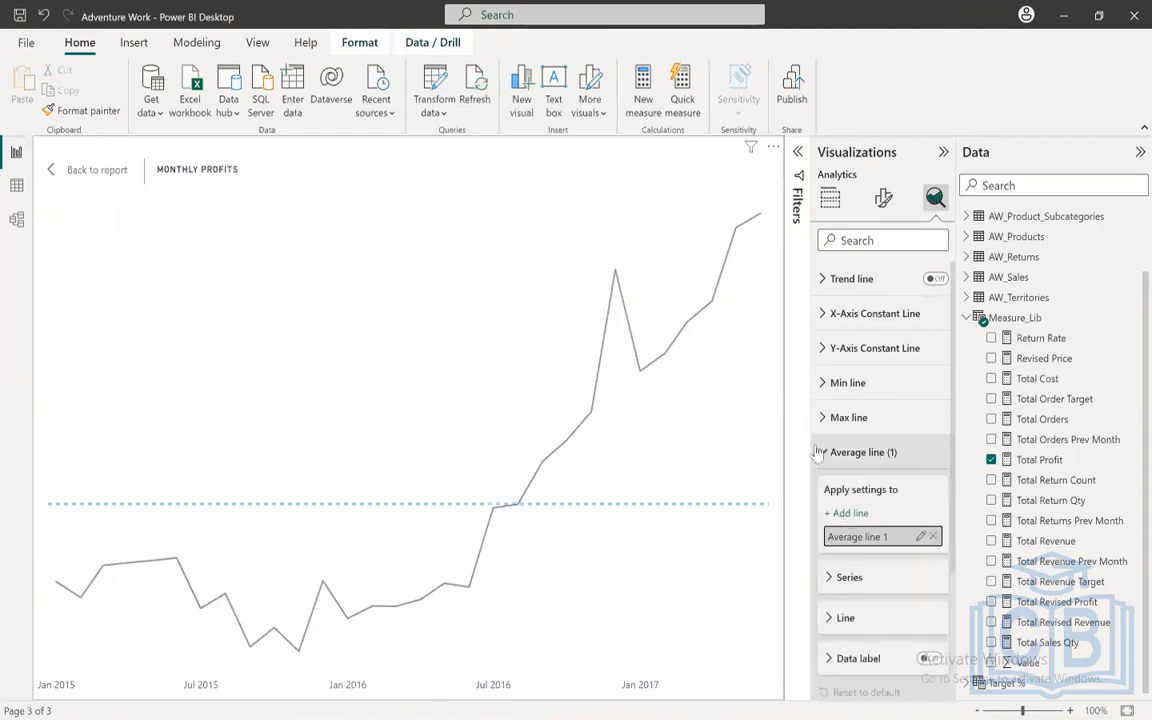
left_click(921, 537)
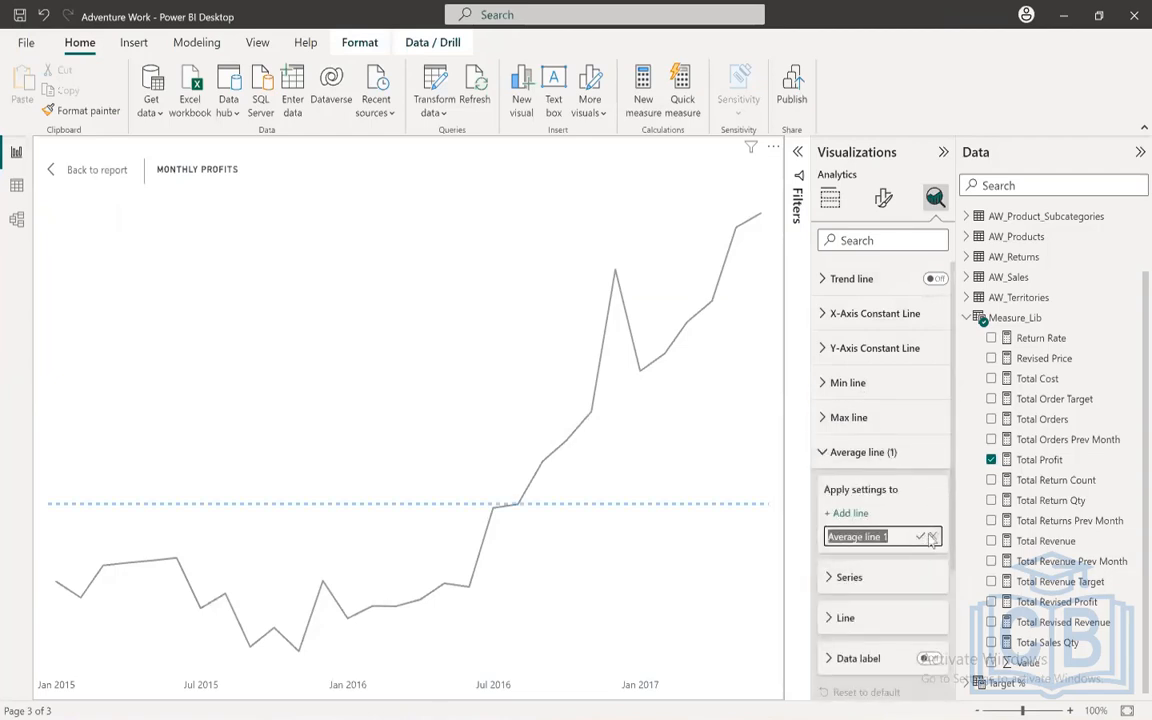
left_click(921, 537)
left_click(934, 537)
left_click(843, 455)
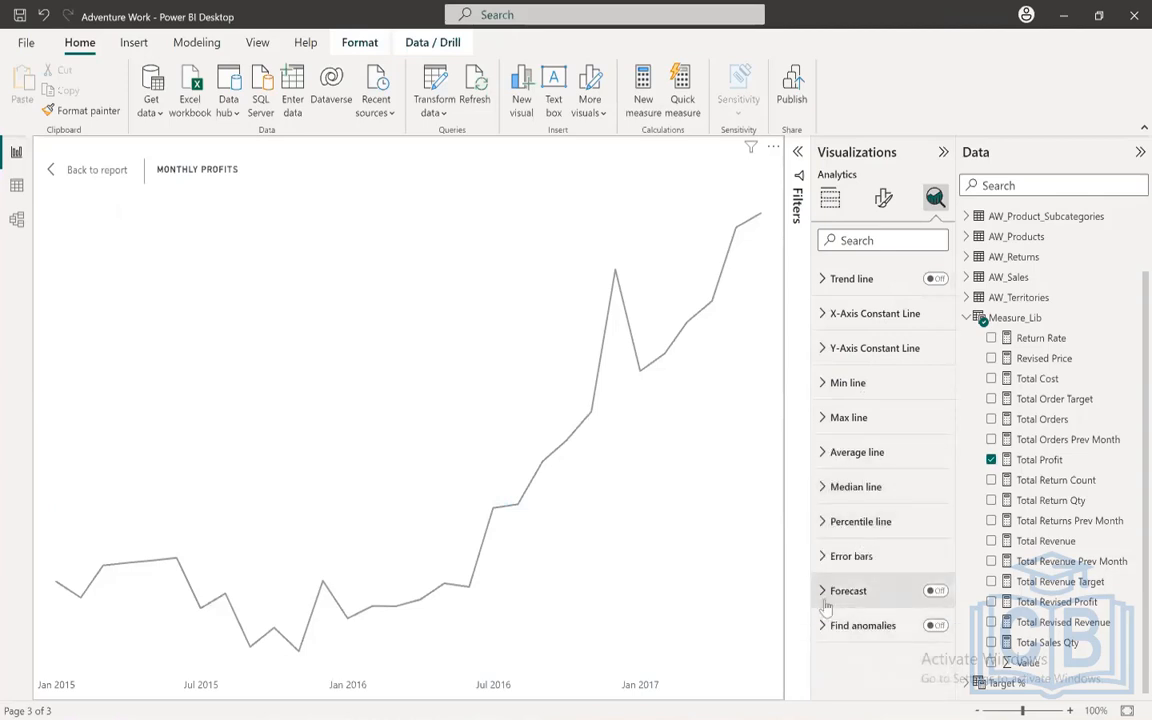
Step: Turn on the forecast for the Monthly Profits line chart
left_click(866, 591)
scroll(874, 594, "down", 3)
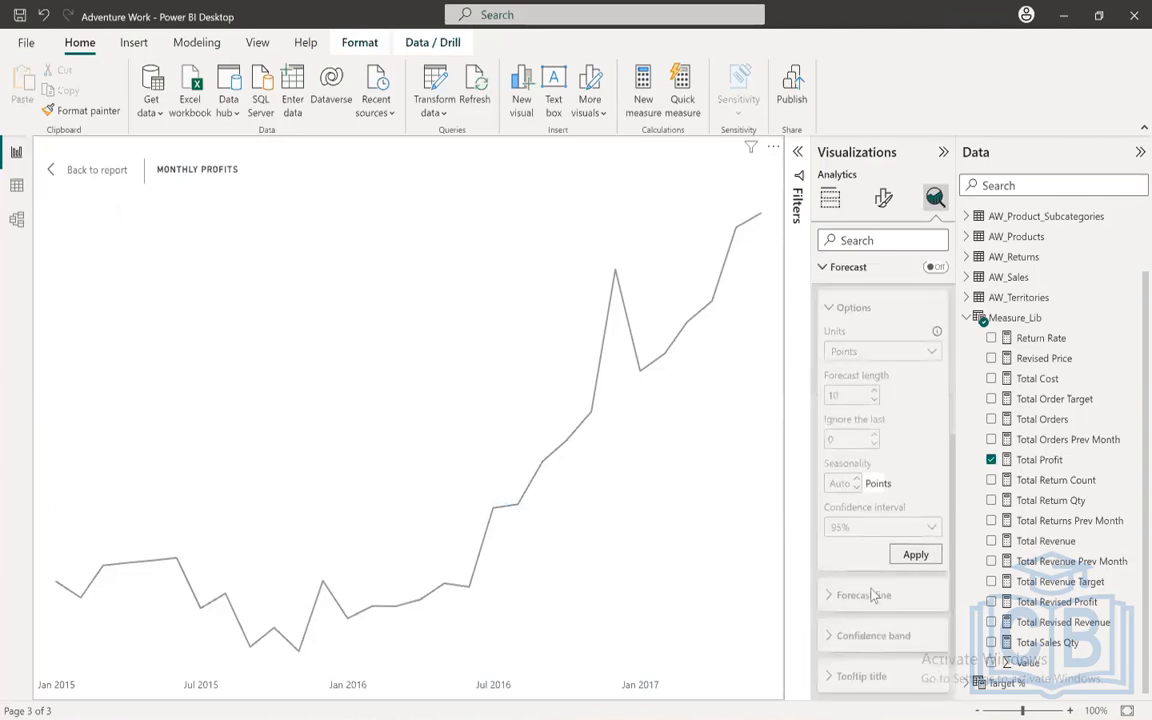
scroll(874, 594, "up", 1)
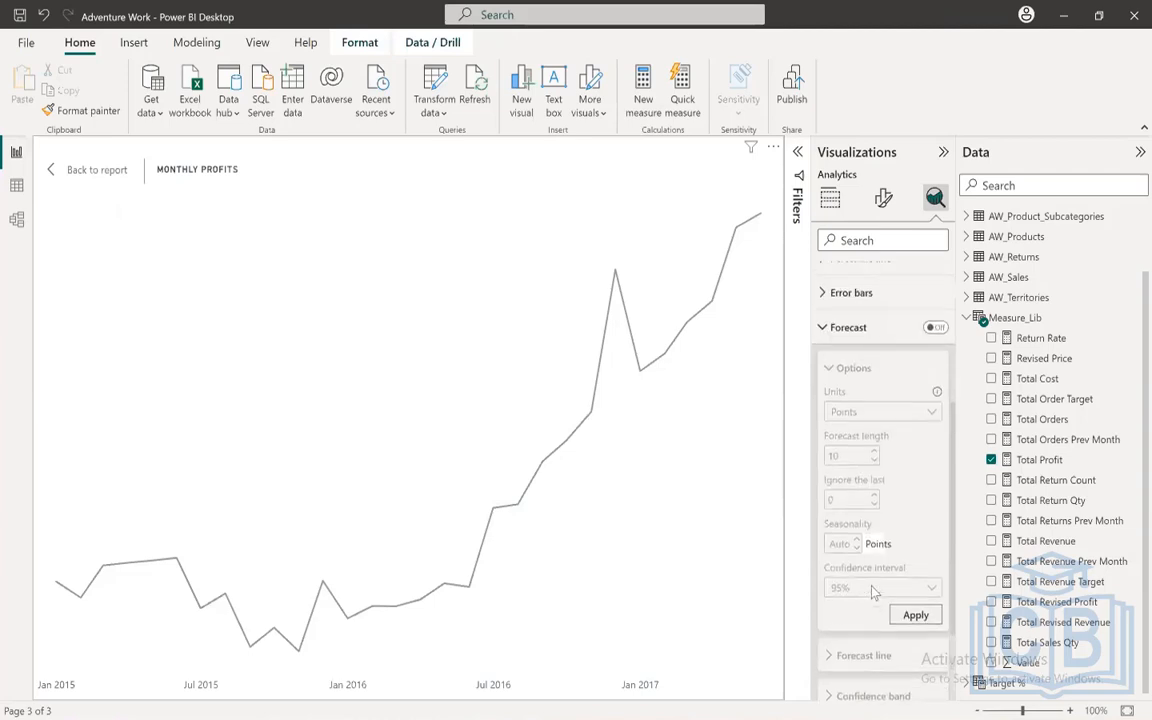
left_click(935, 327)
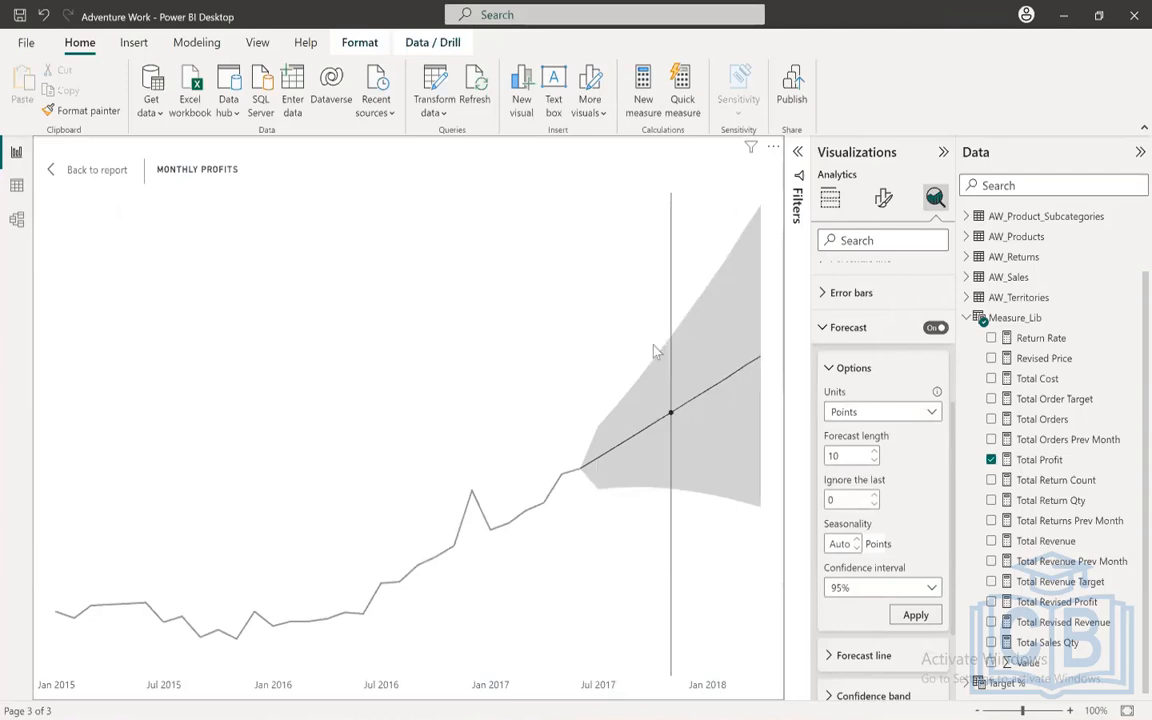
Step: Set the forecast length to 3 points with a 95% confidence interval and apply it
double_click(842, 455)
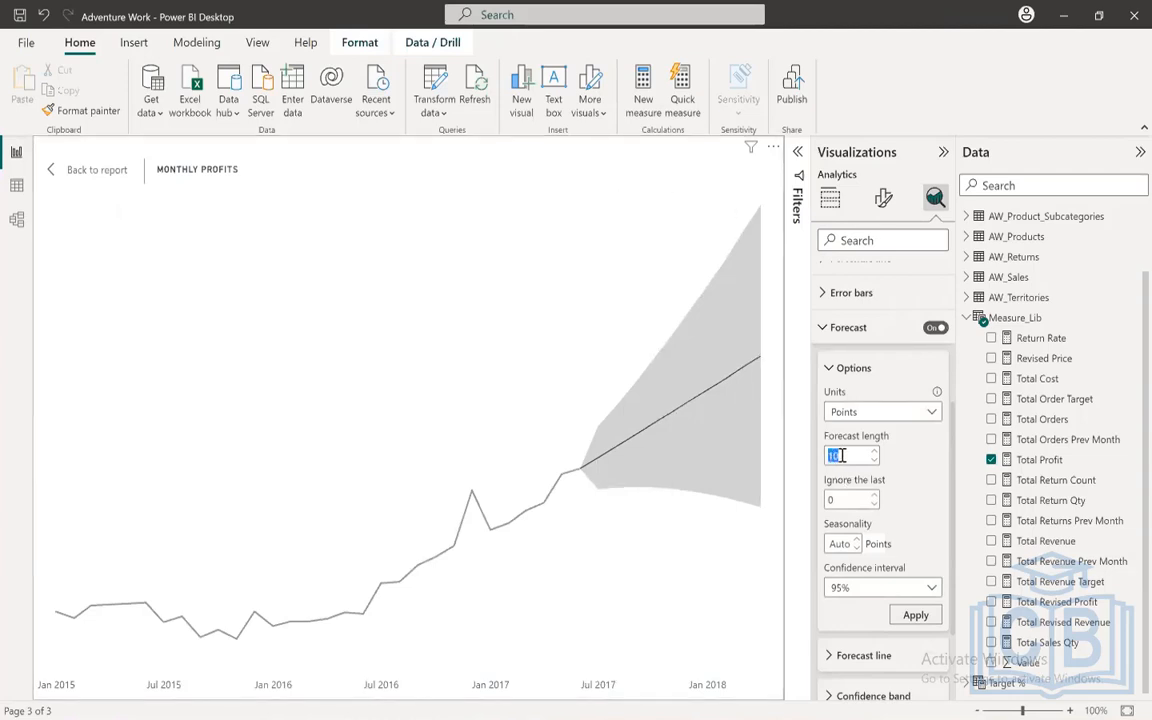
type("3")
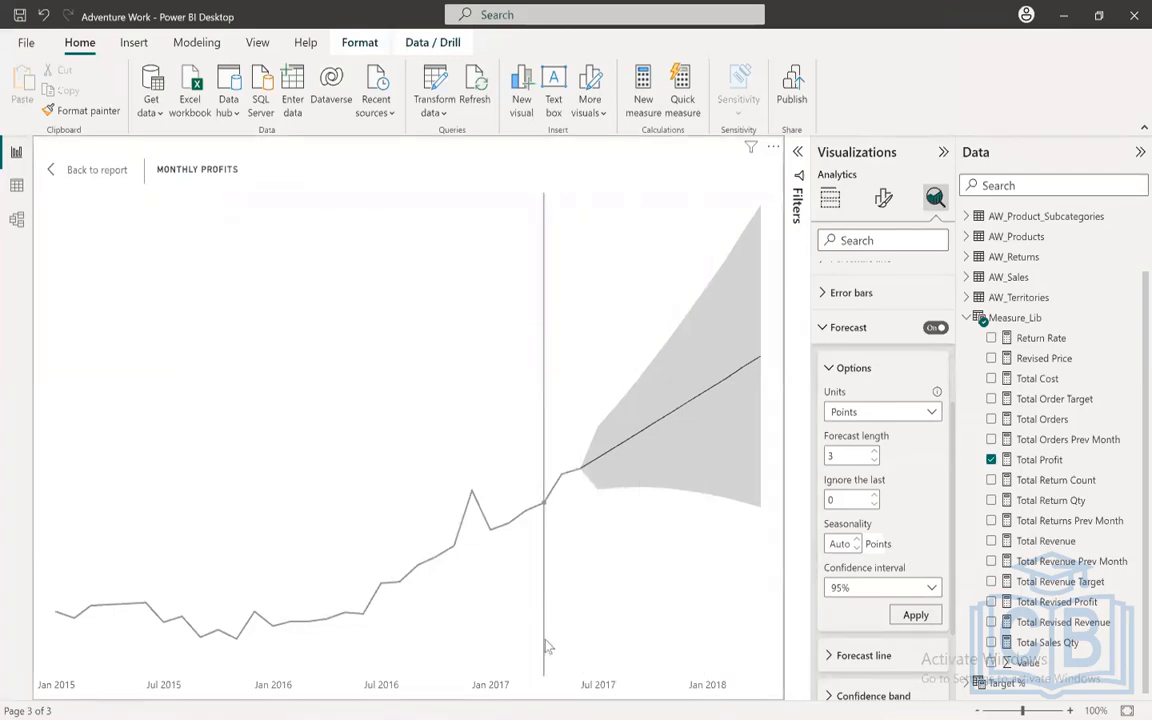
mouse_move(587, 477)
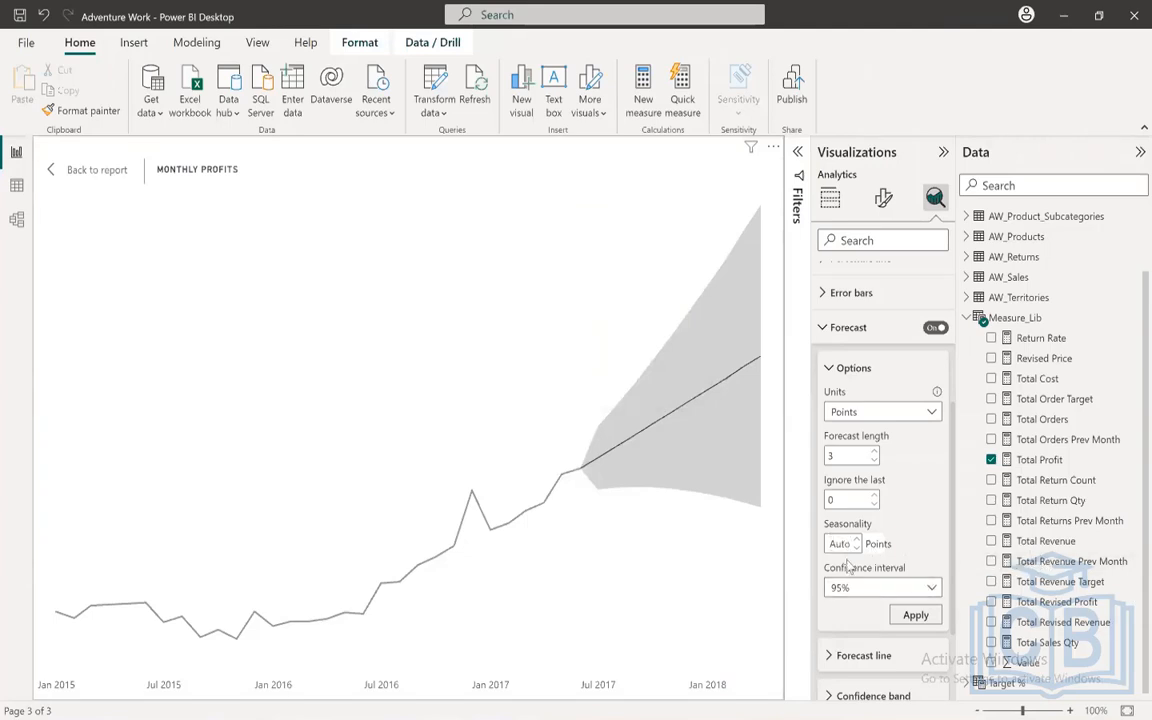
left_click(852, 590)
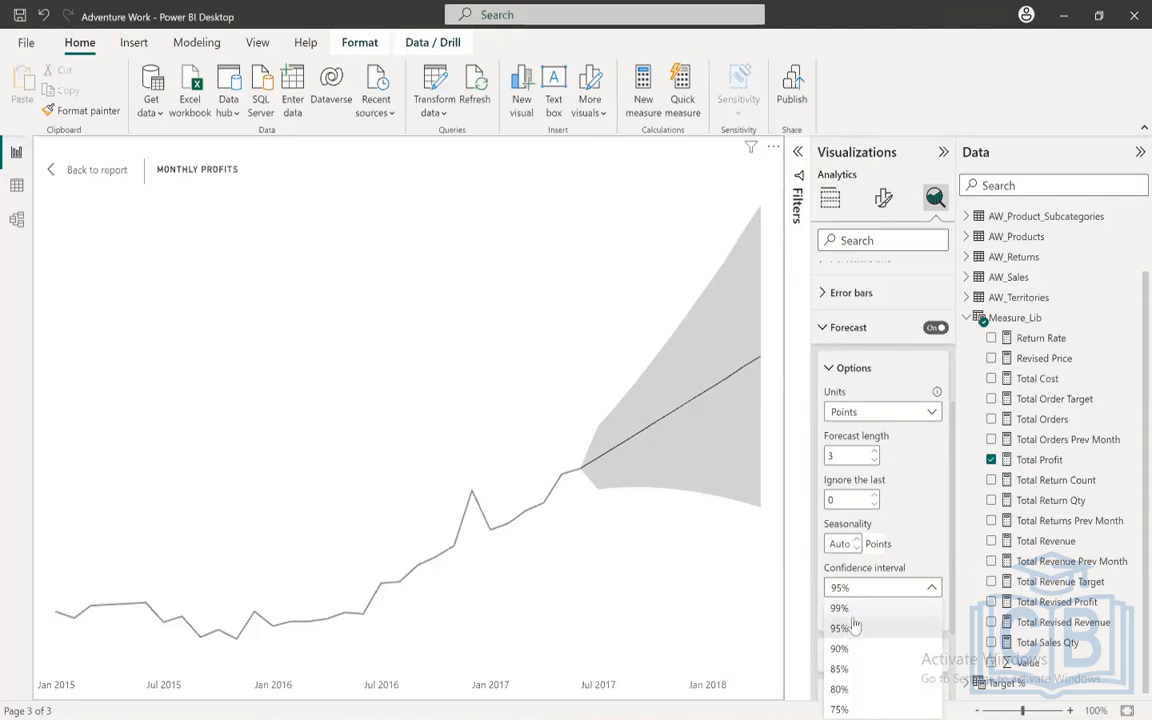
left_click(840, 628)
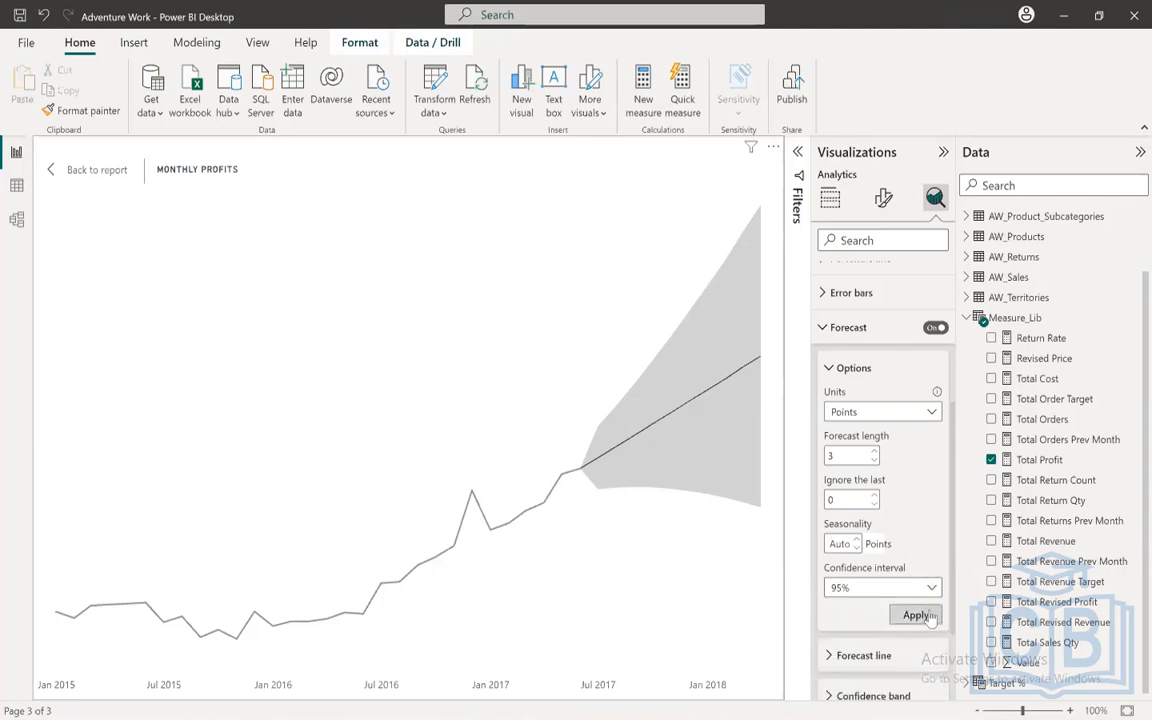
left_click(916, 615)
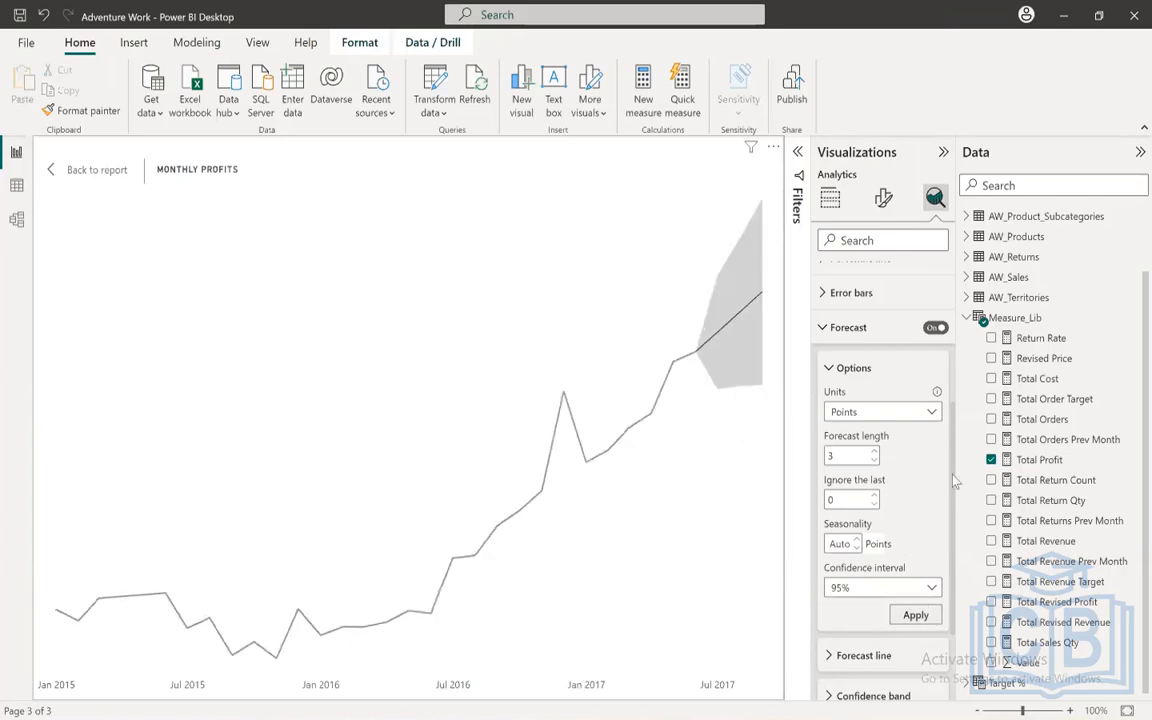
Step: Examine the forecast options and the monthly forecast values with their upper and lower bounds from June to September 2017
scroll(955, 480, "up", 5)
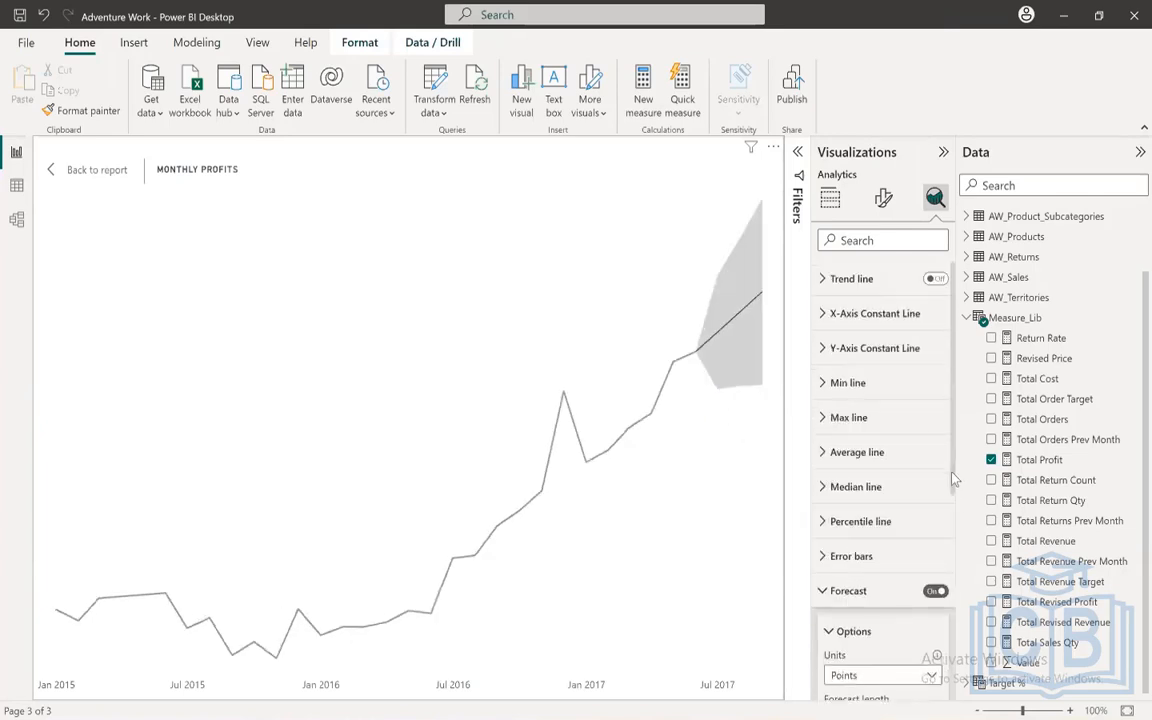
scroll(955, 480, "down", 7)
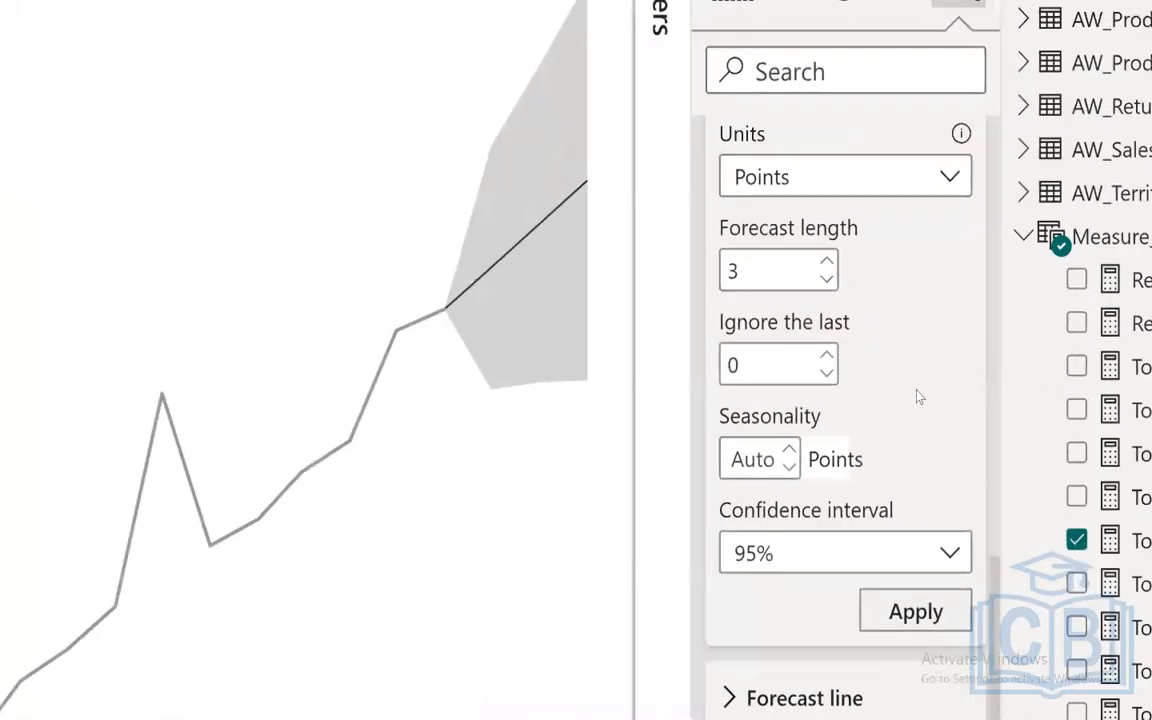
scroll(918, 397, "up", 2)
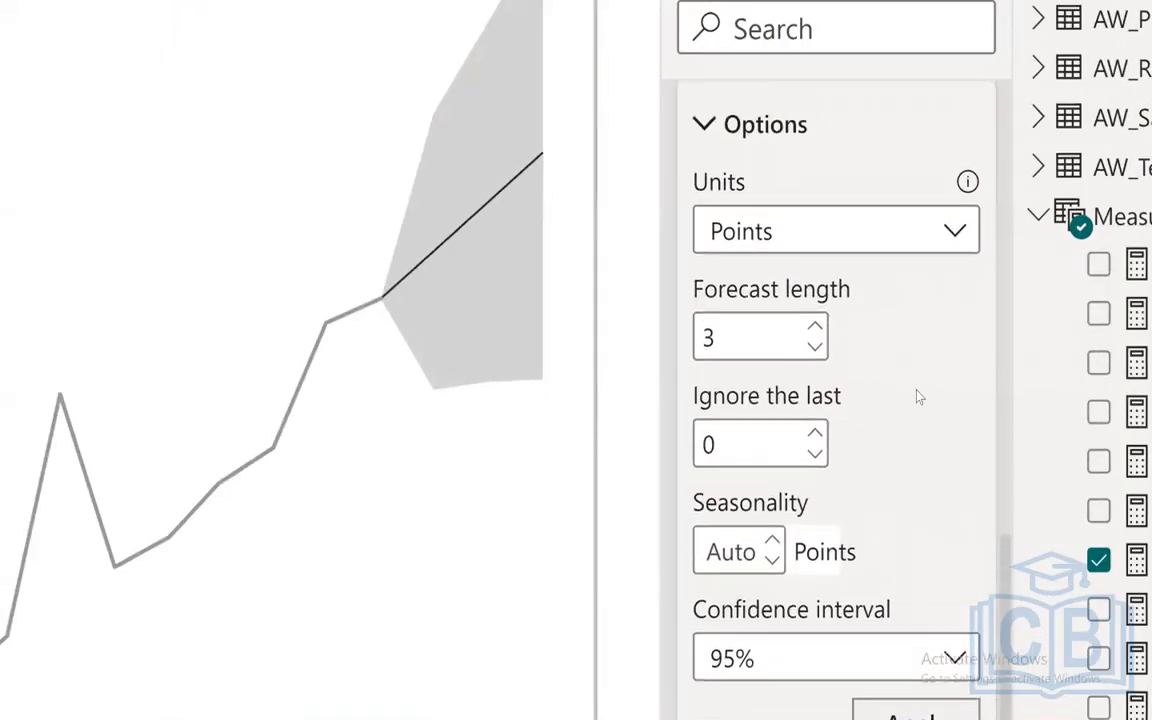
scroll(918, 397, "down", 1)
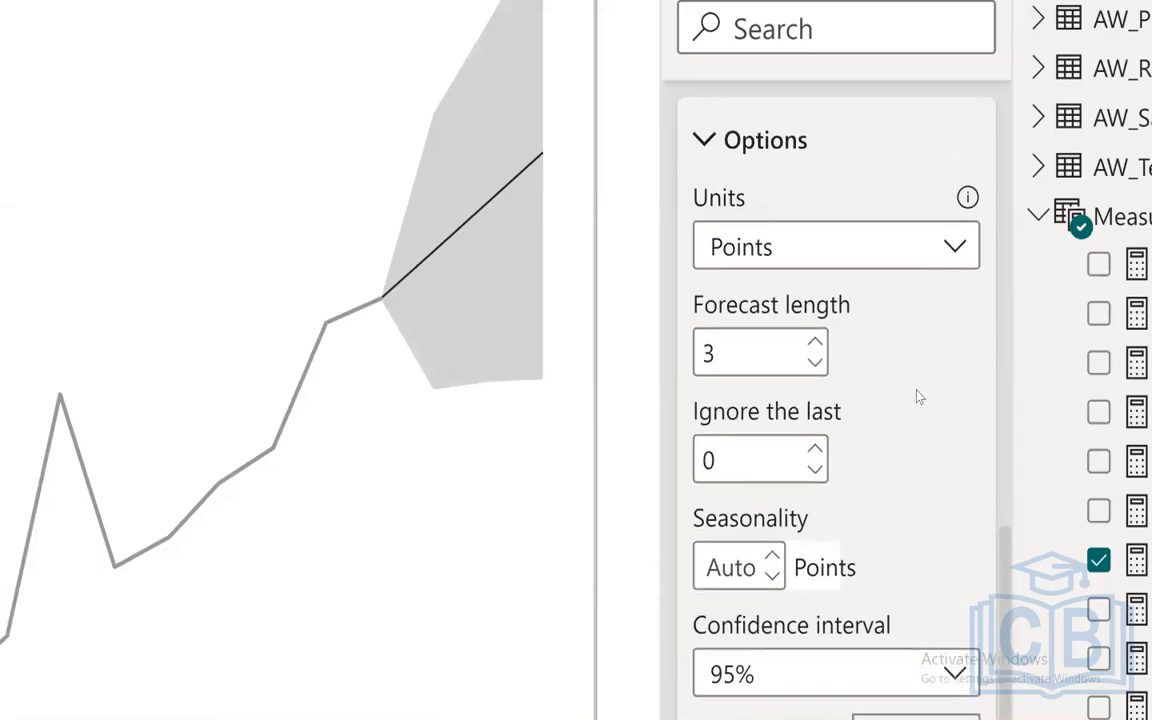
mouse_move(398, 316)
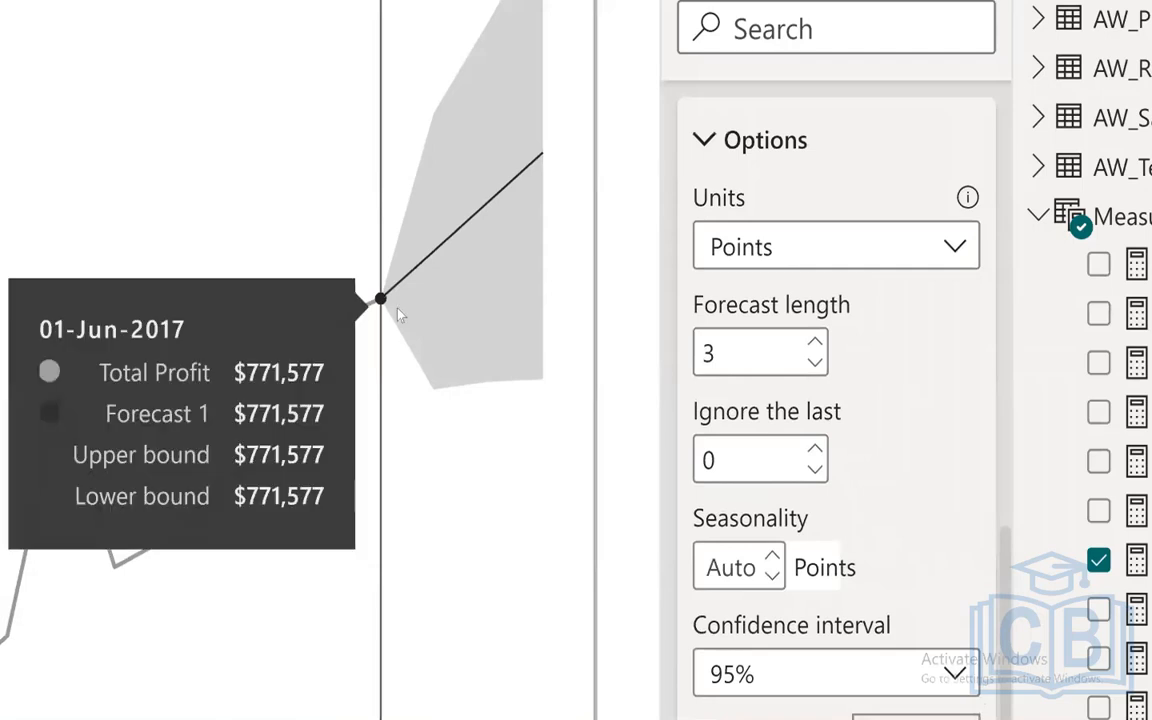
mouse_move(433, 276)
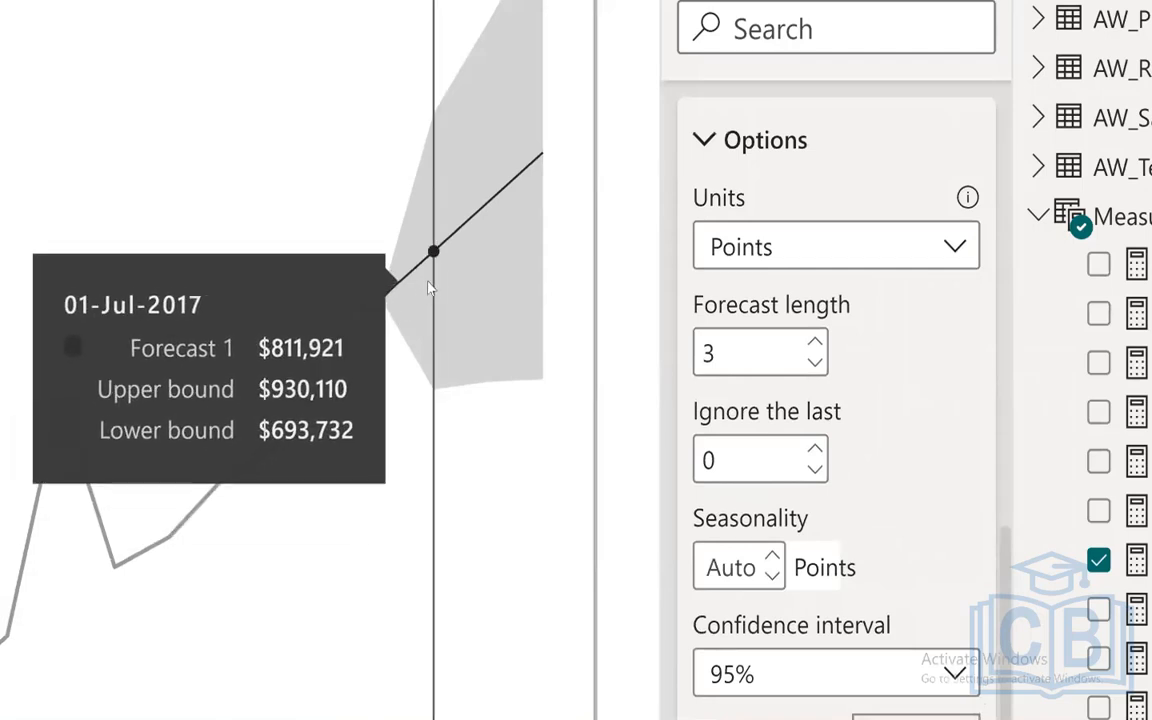
mouse_move(560, 204)
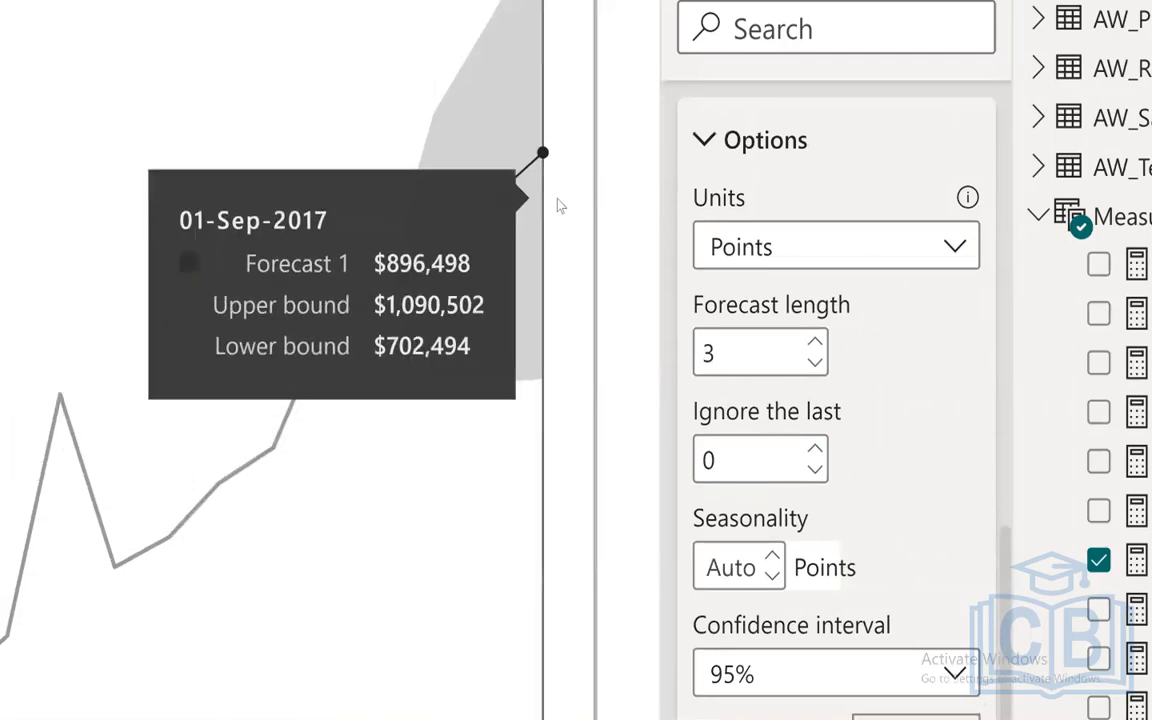
mouse_move(477, 262)
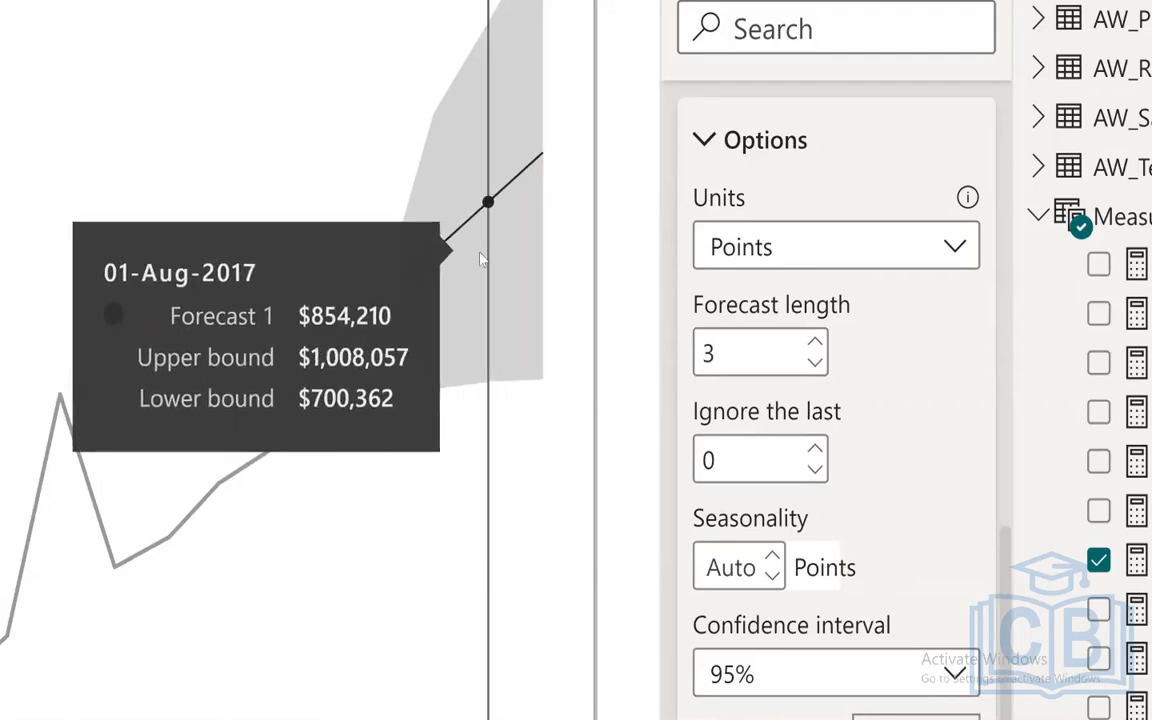
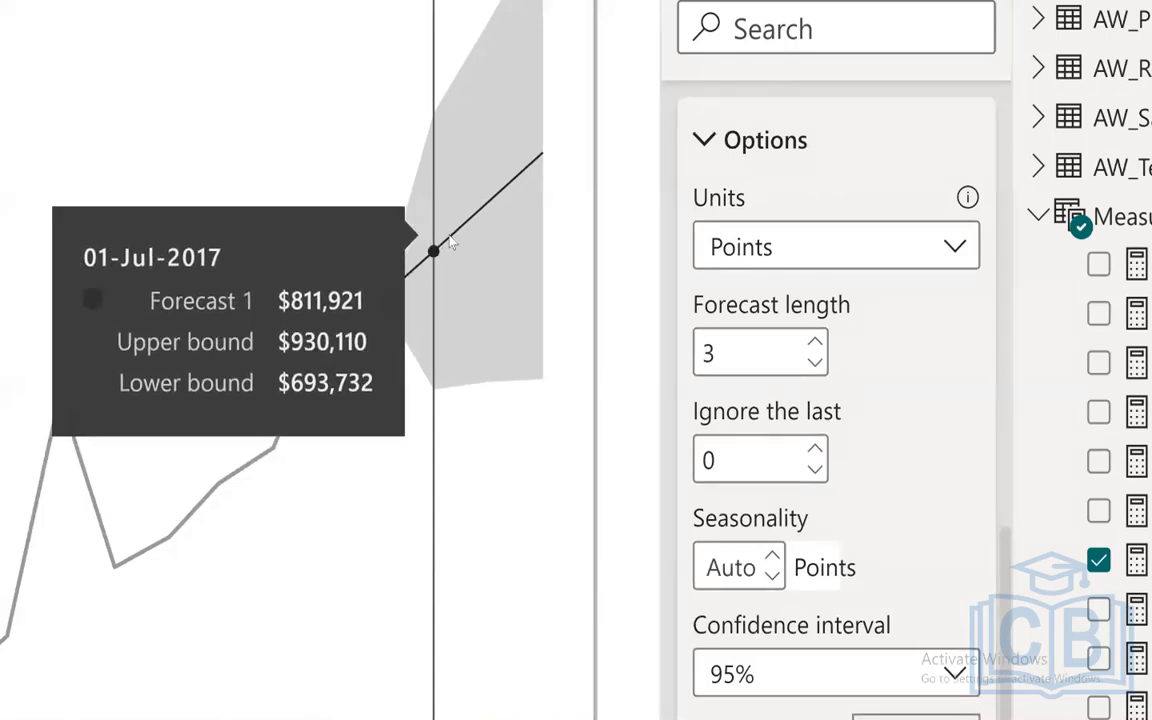
mouse_move(488, 211)
mouse_move(545, 178)
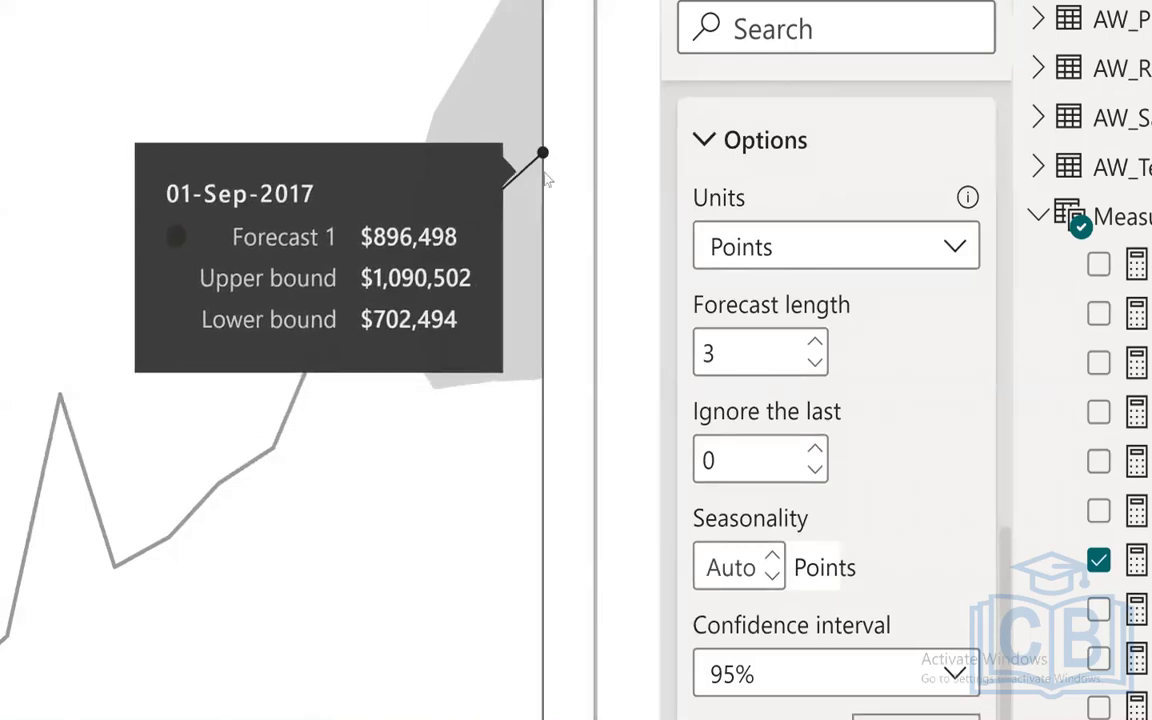
Step: Set the forecast seasonality to 3 points, apply it and check the forecast line on the chart
left_click(735, 567)
type("3")
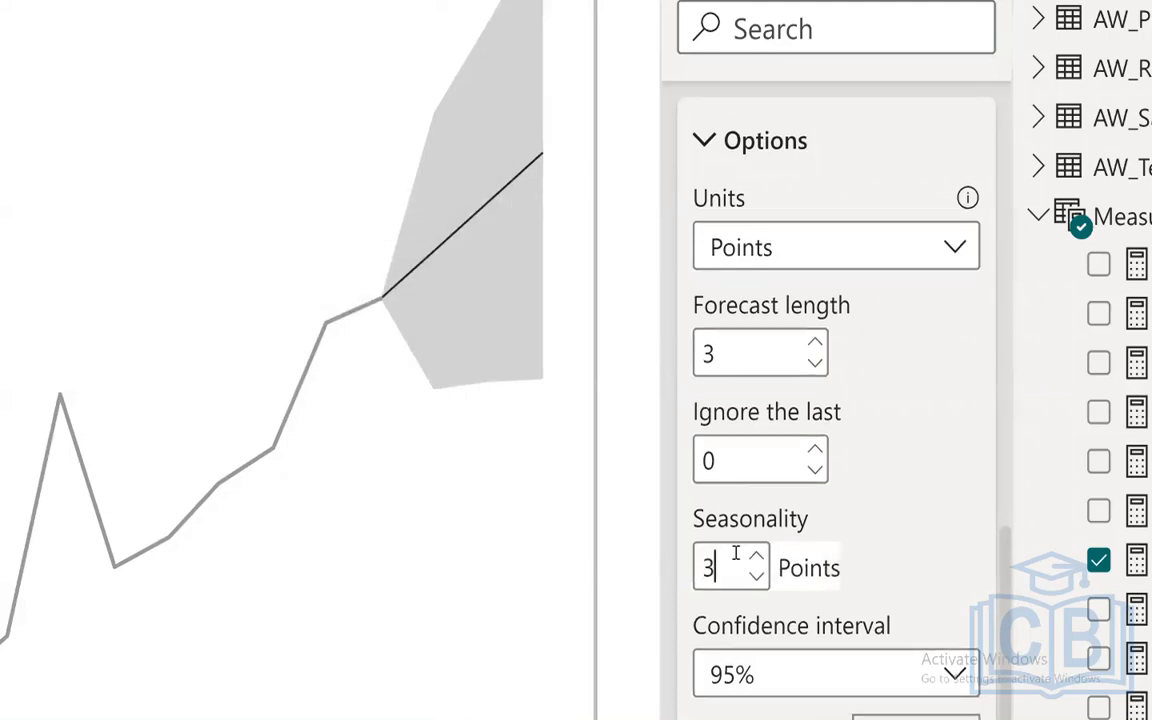
scroll(875, 537, "down", 2)
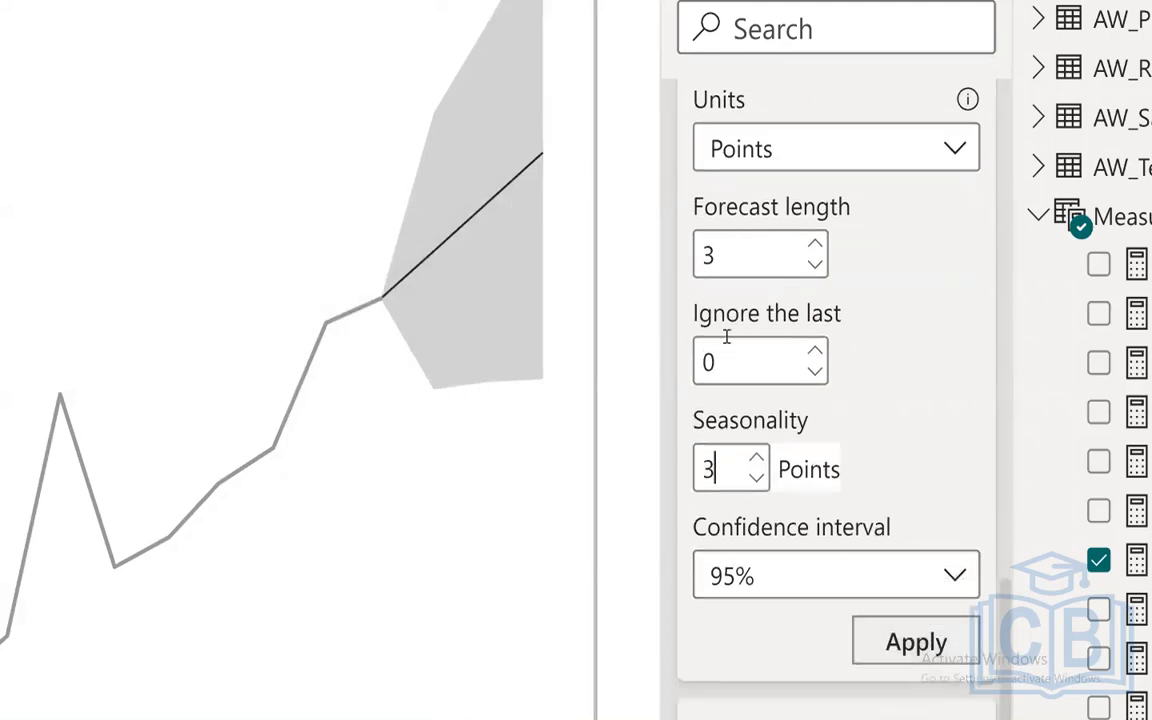
left_click(916, 641)
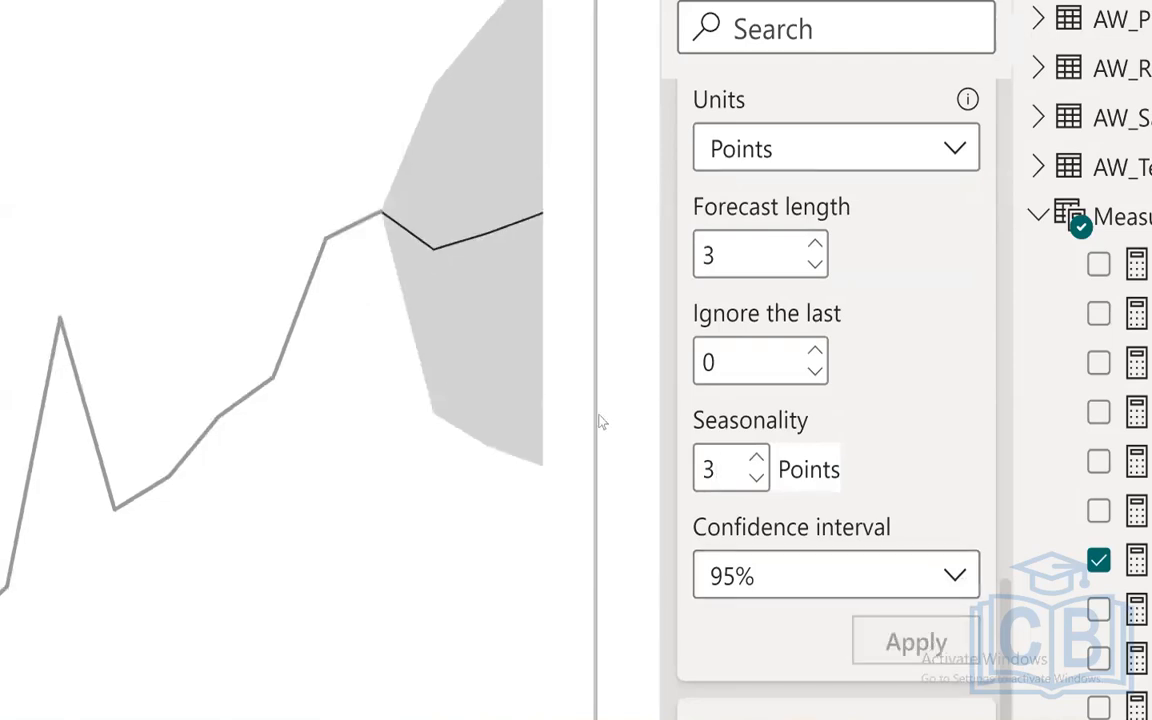
mouse_move(394, 427)
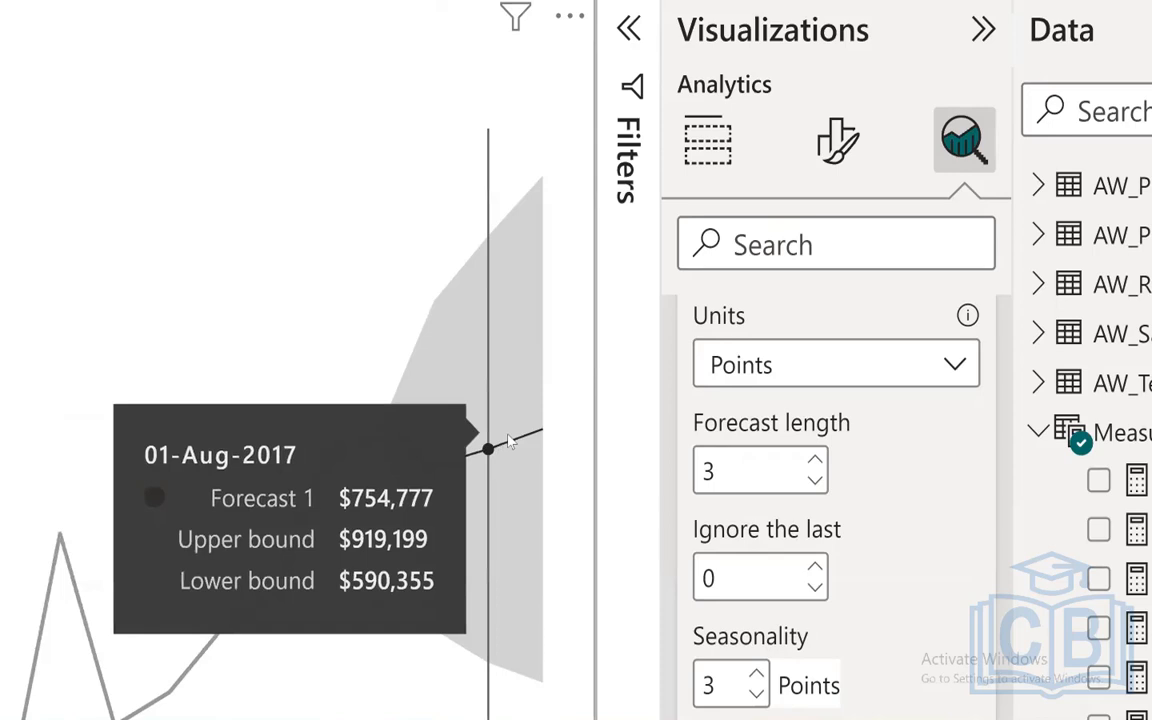
Step: Set the forecast confidence interval to 99%, apply it and check the confidence band on the chart
left_click(788, 580)
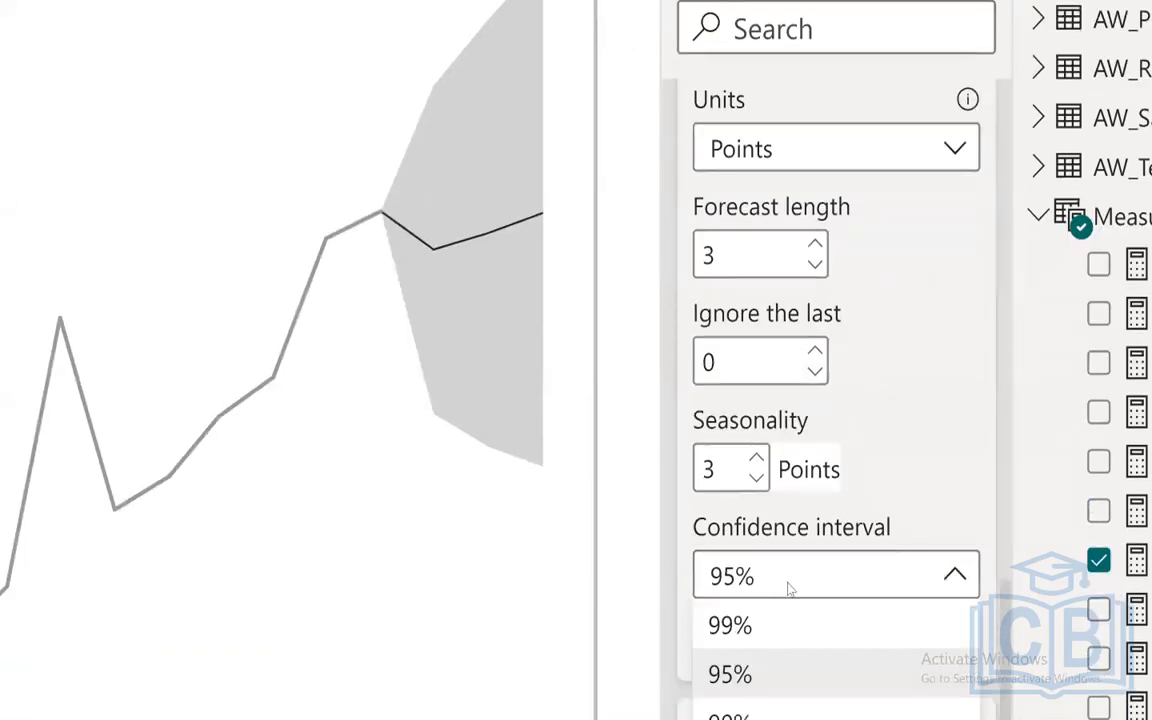
left_click(762, 636)
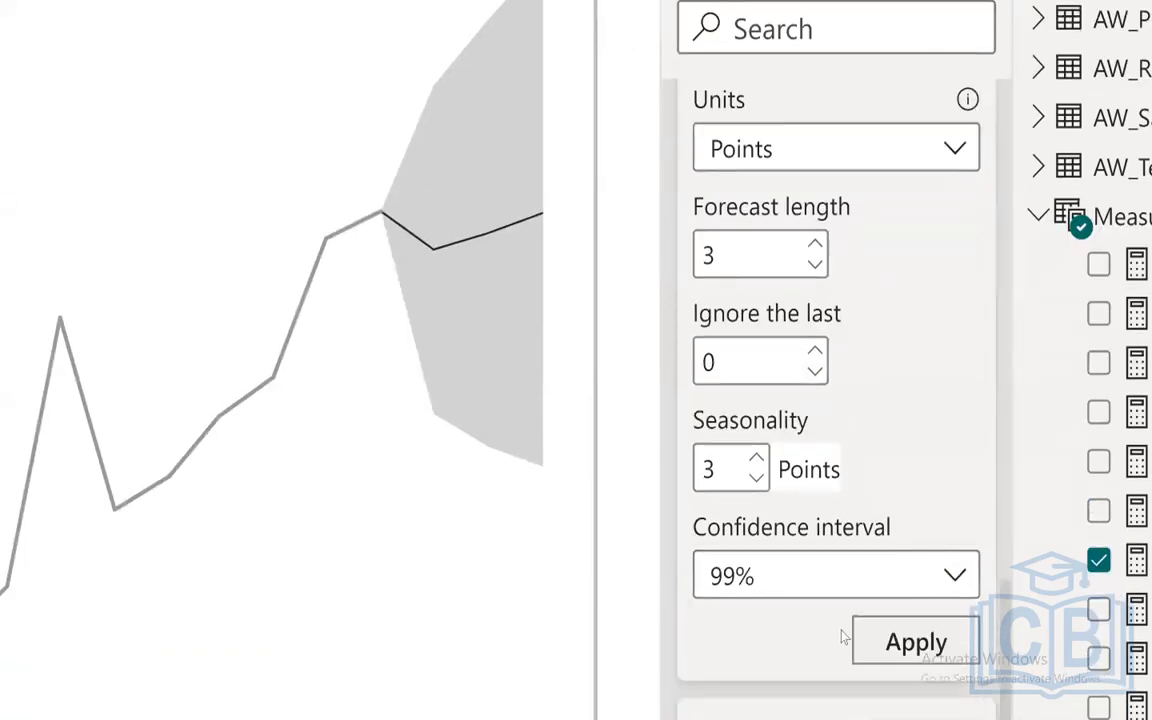
left_click(915, 643)
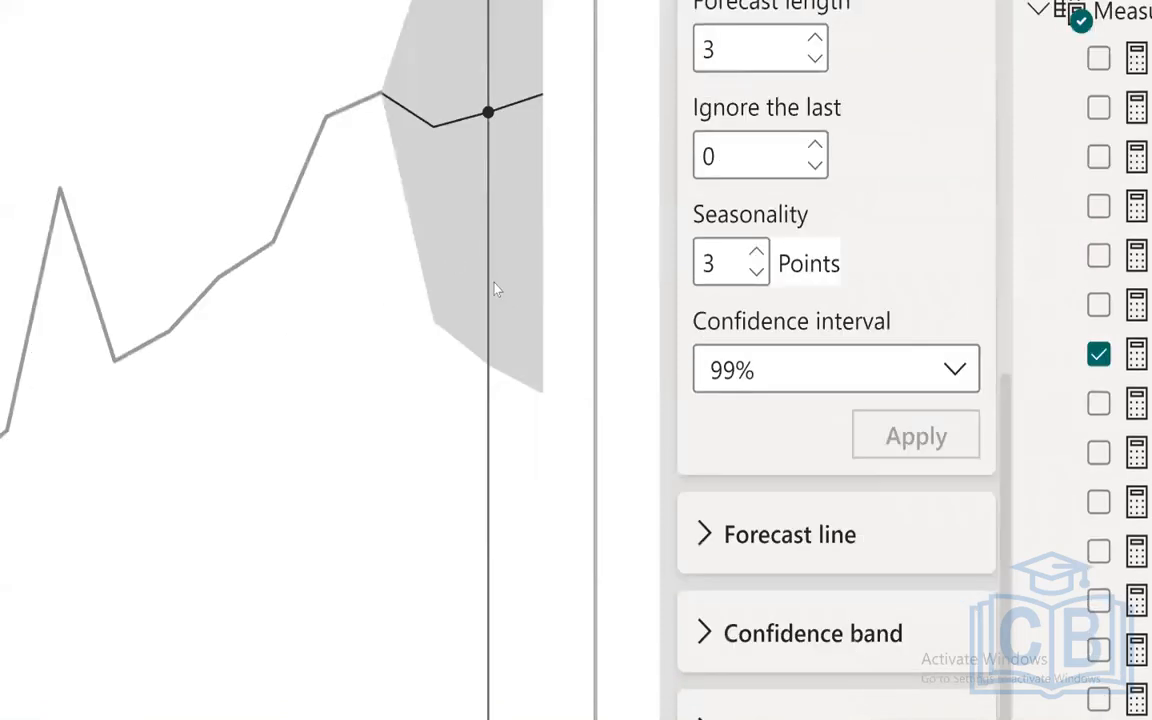
mouse_move(494, 285)
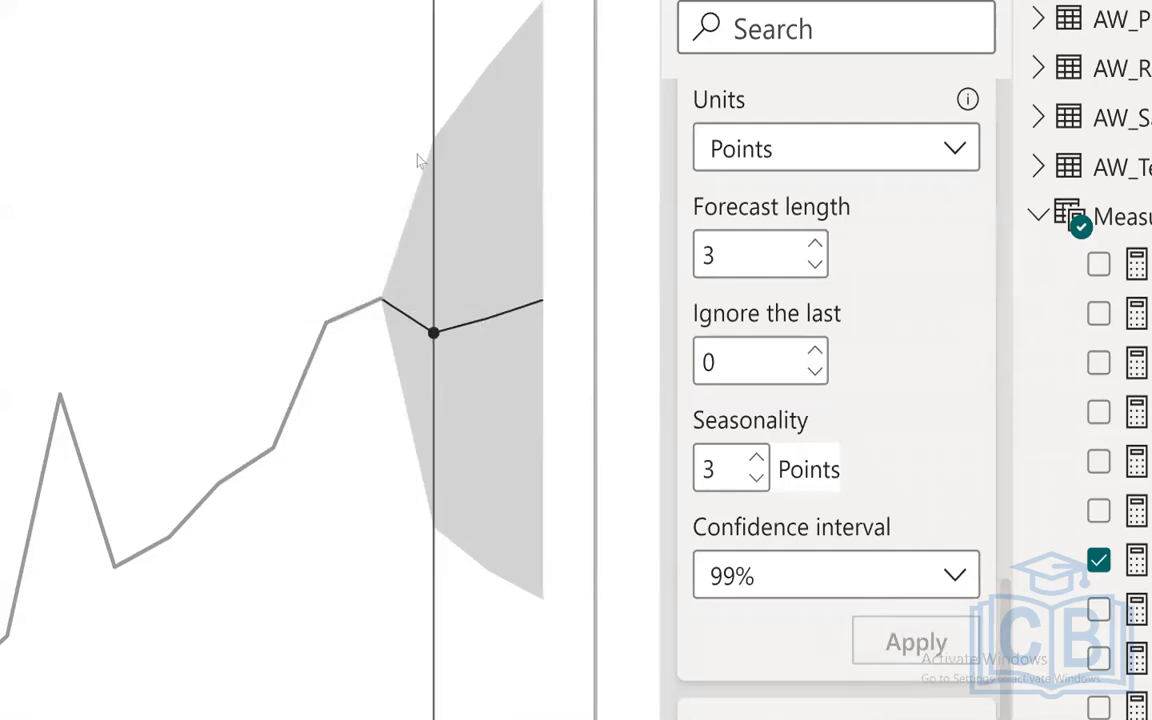
mouse_move(420, 160)
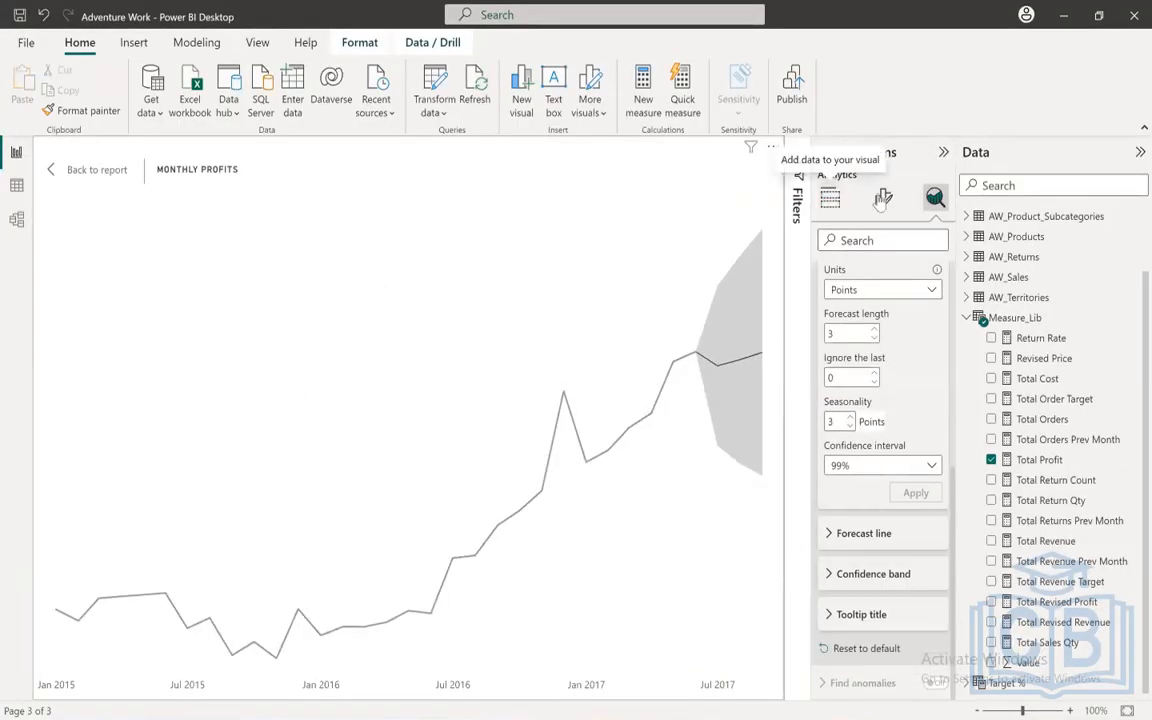
Step: Return to the report page, clear the visual selection and save the report
left_click(830, 199)
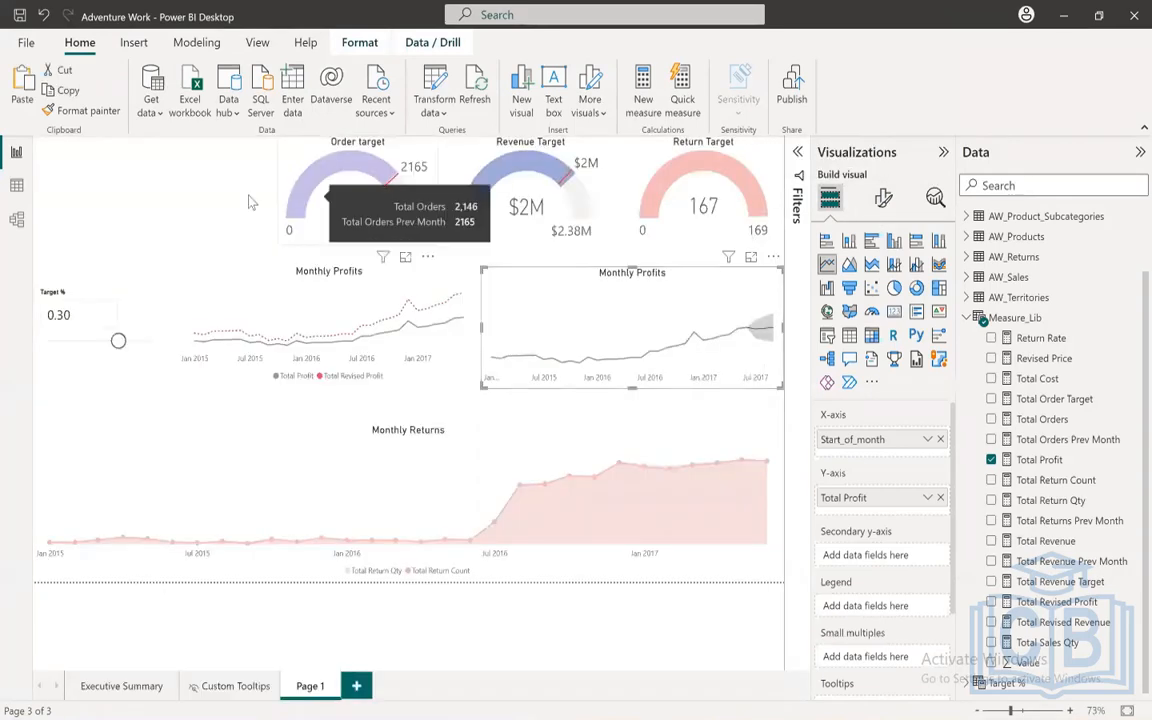
left_click(137, 186)
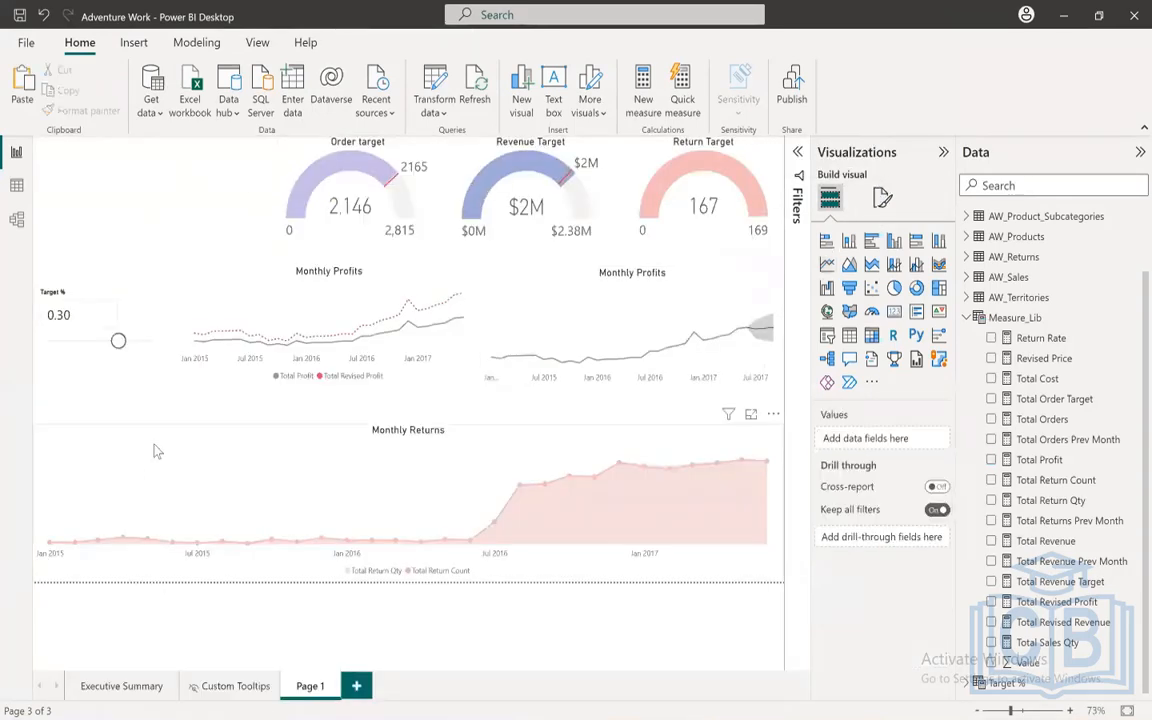
left_click(155, 451)
left_click(115, 190)
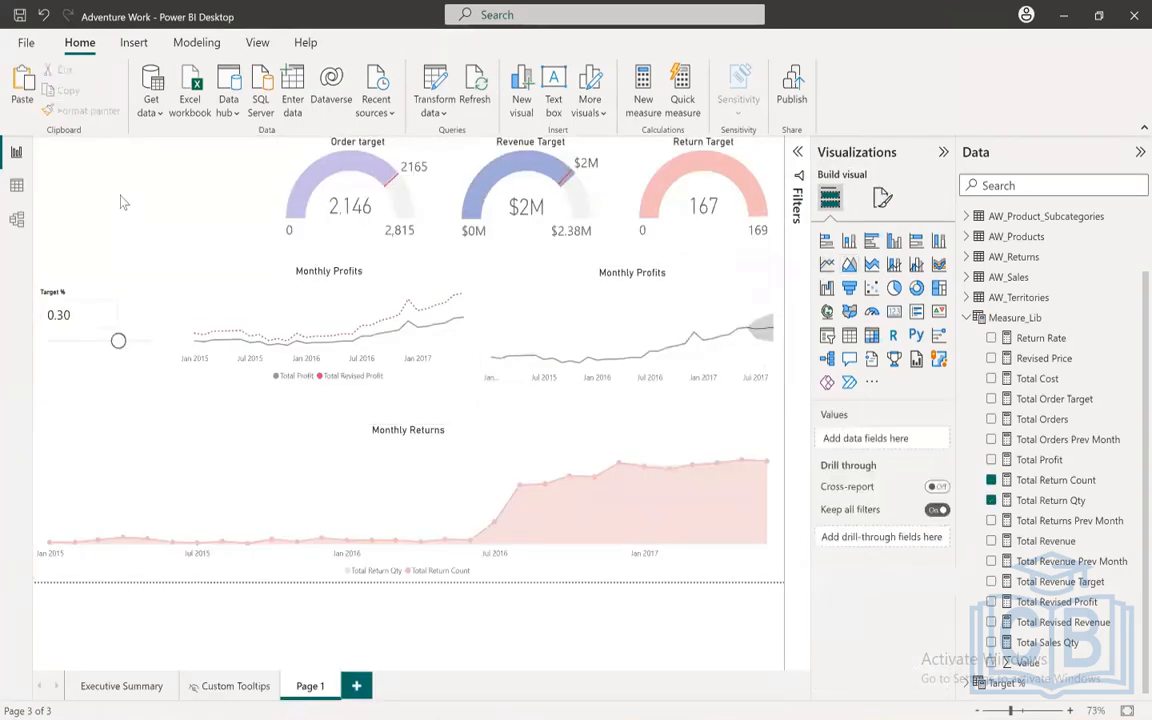
left_click(19, 16)
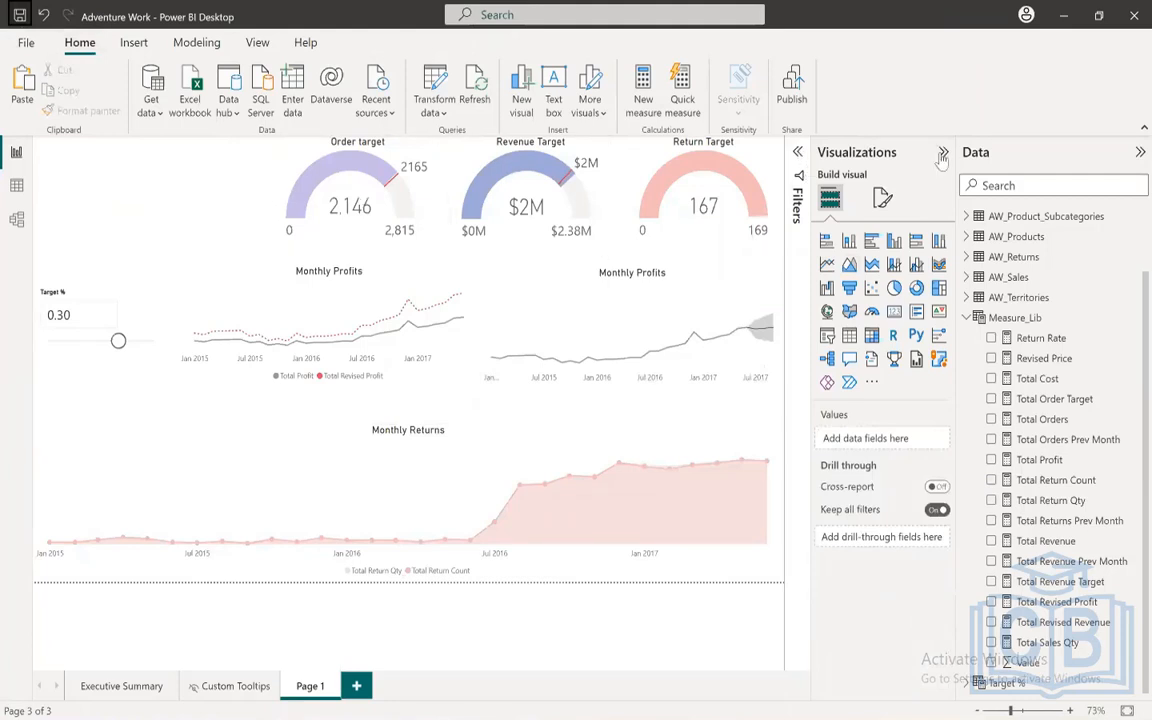
Step: Add a multi-row card directly below the Target % slicer, resizing the card and shifting the slicer up to fit both beside the charts
left_click(917, 312)
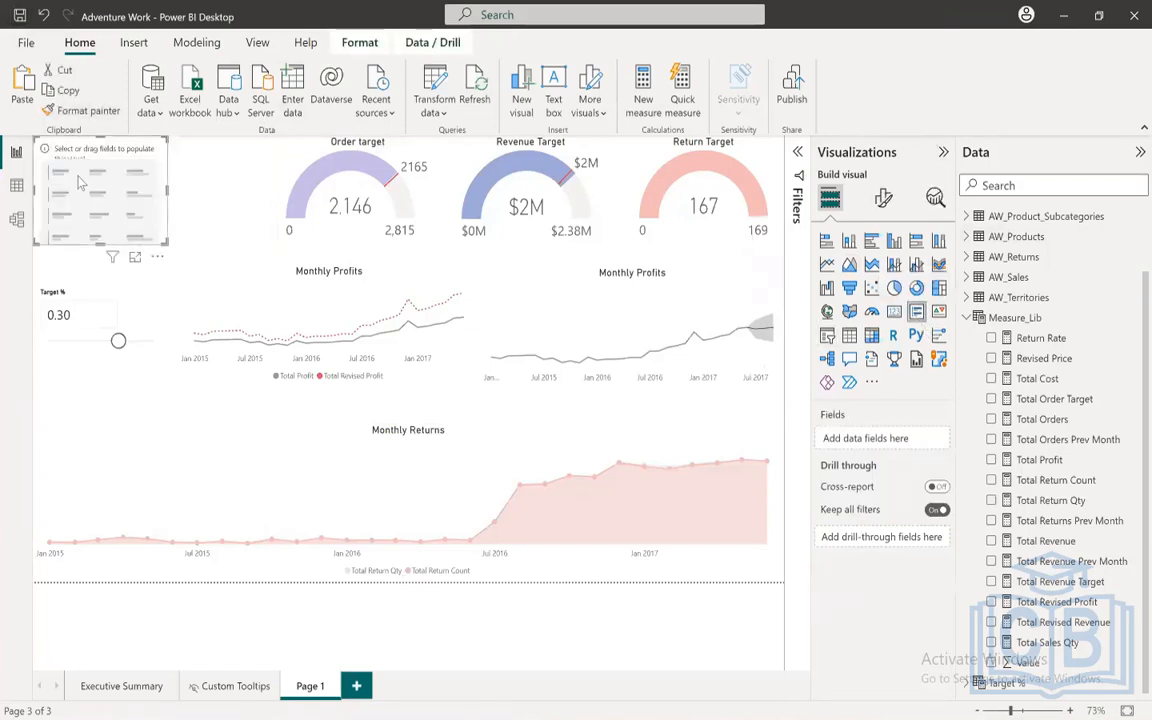
left_click_drag(80, 161, 80, 398)
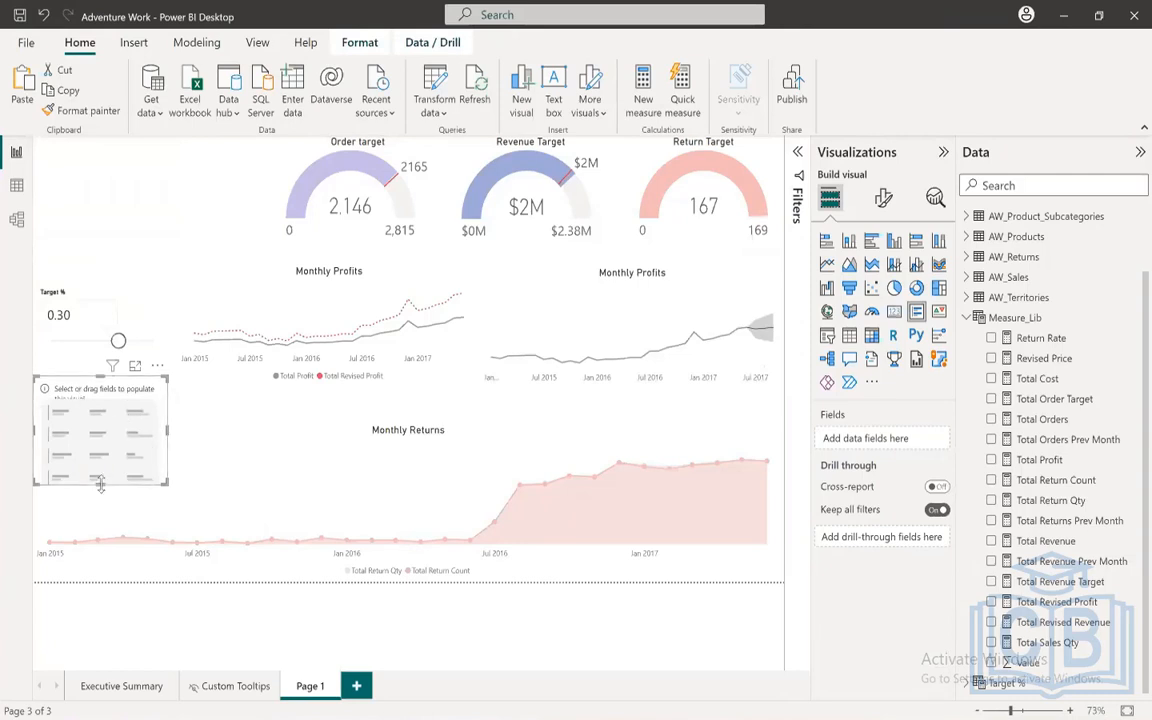
left_click_drag(116, 484, 120, 434)
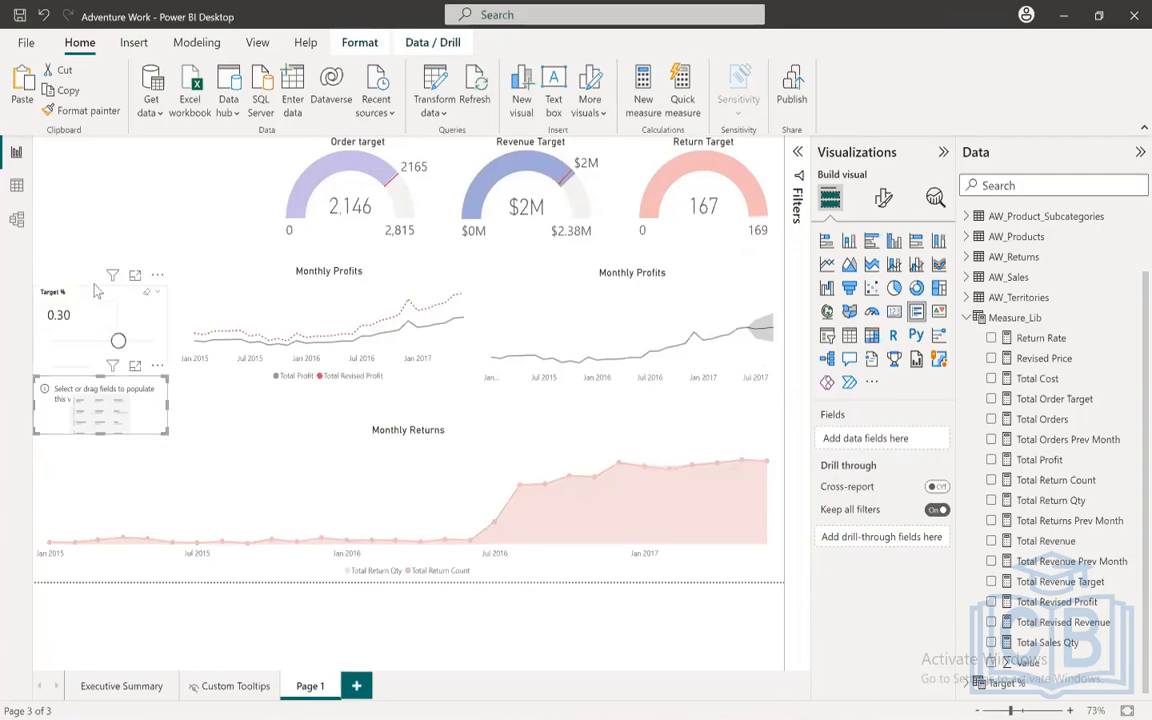
left_click_drag(96, 290, 106, 270)
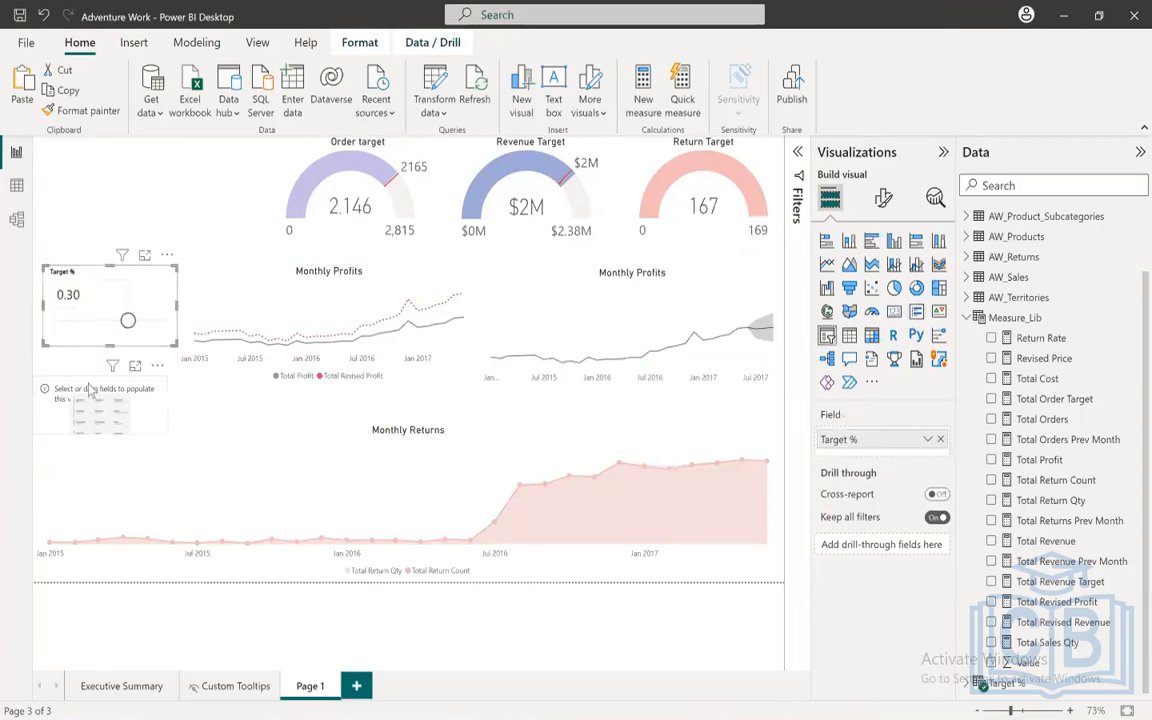
left_click_drag(90, 390, 93, 347)
left_click_drag(95, 269, 85, 272)
left_click_drag(89, 366, 68, 357)
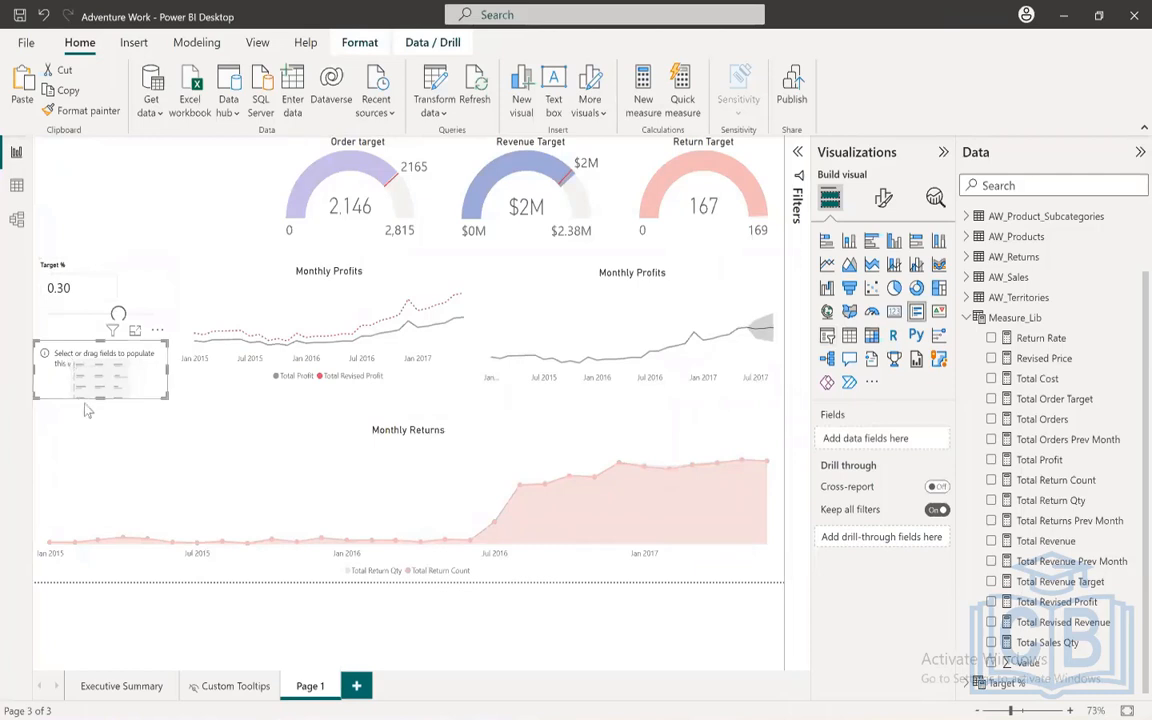
left_click_drag(102, 402, 98, 421)
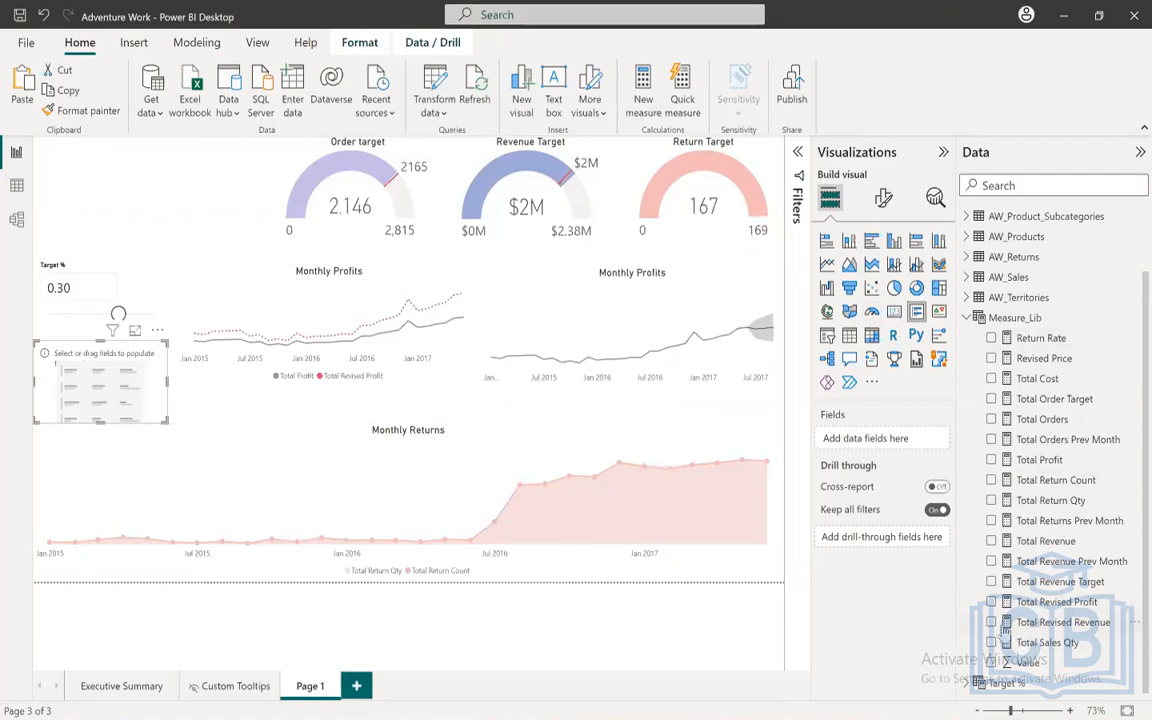
Step: Show Total Revenue and Total Revised Revenue in the multi-row card and reduce its height to fit the two values
left_click(991, 541)
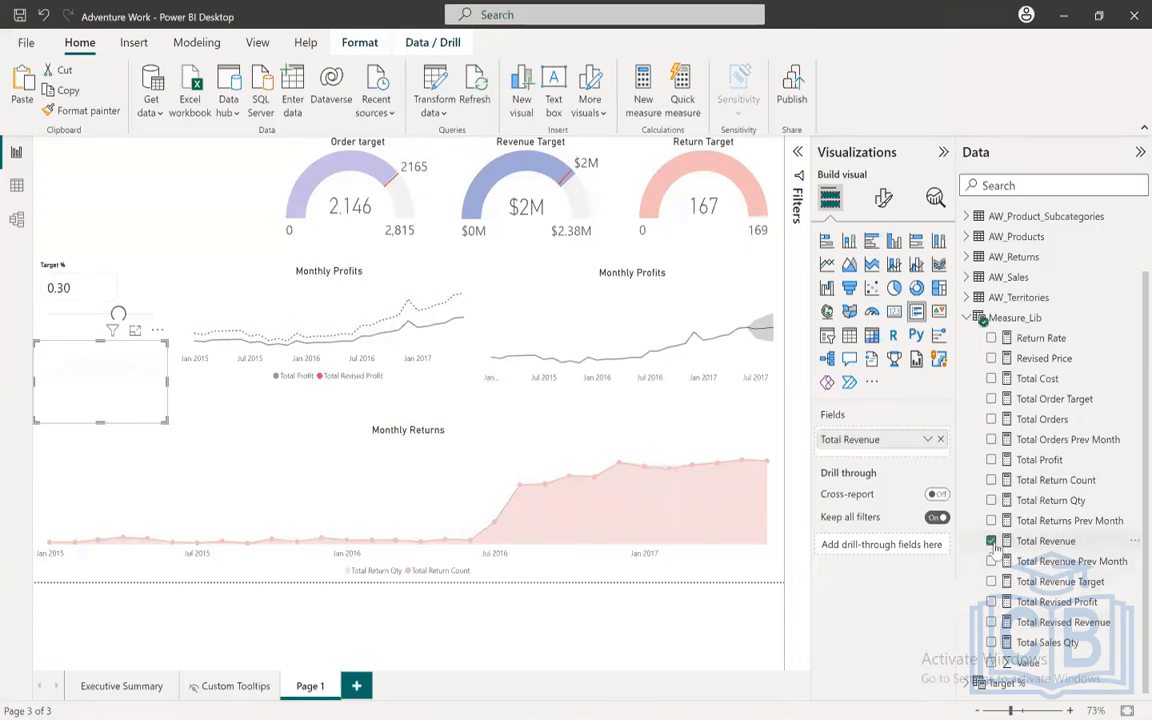
left_click(991, 622)
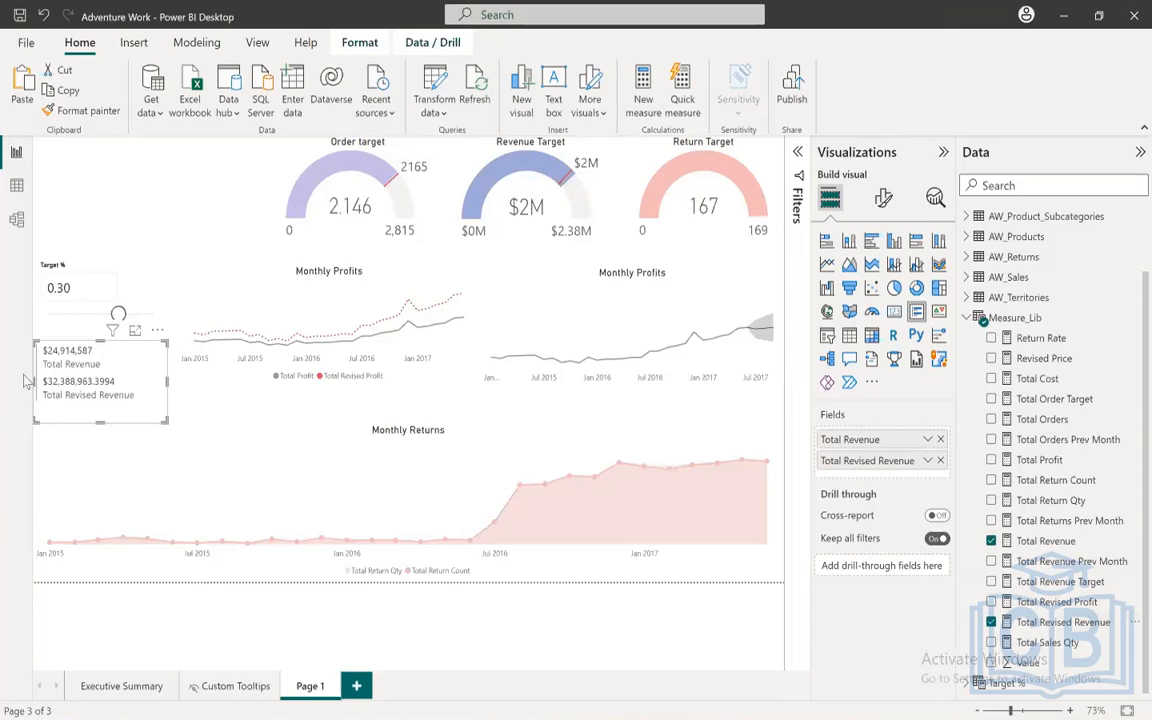
left_click_drag(100, 418, 108, 406)
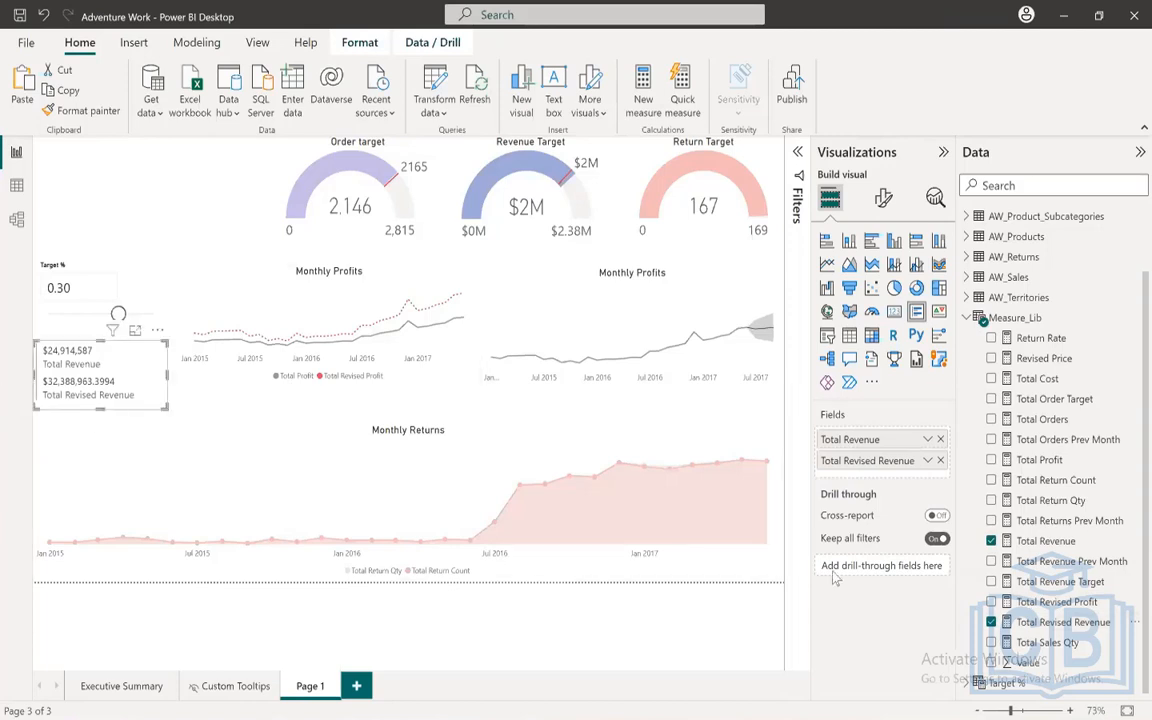
Step: Set the Total Revised Revenue measure's number of decimal places to 0
left_click(1060, 624)
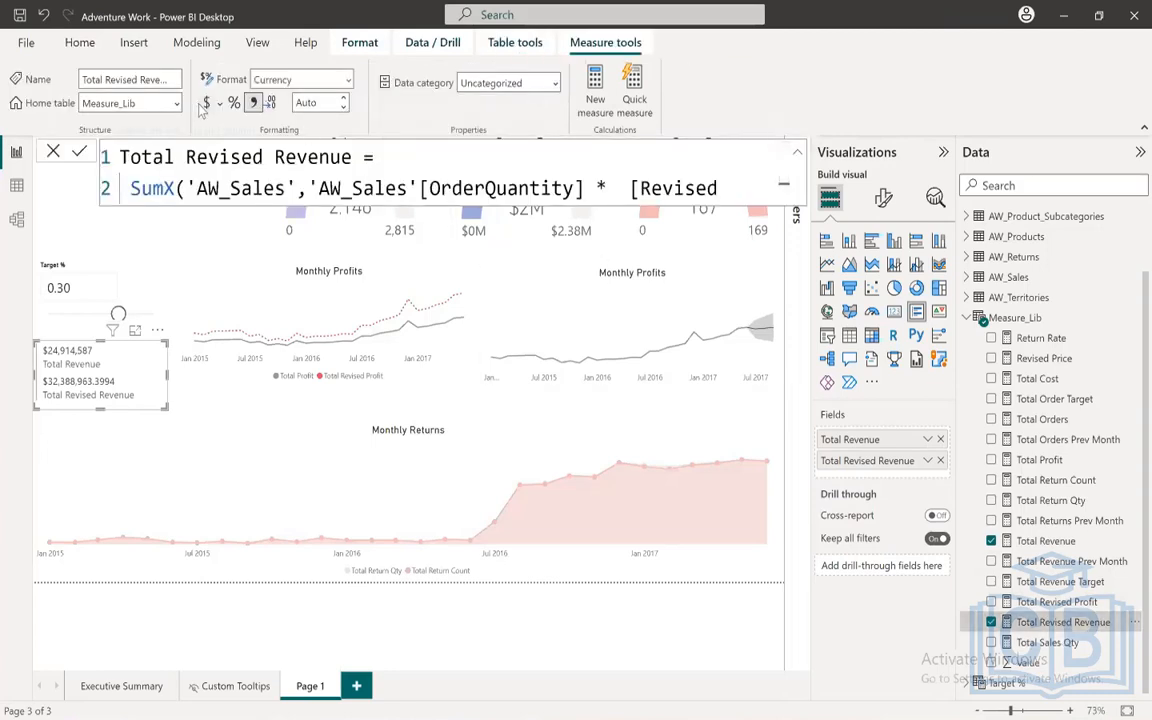
left_click(316, 104)
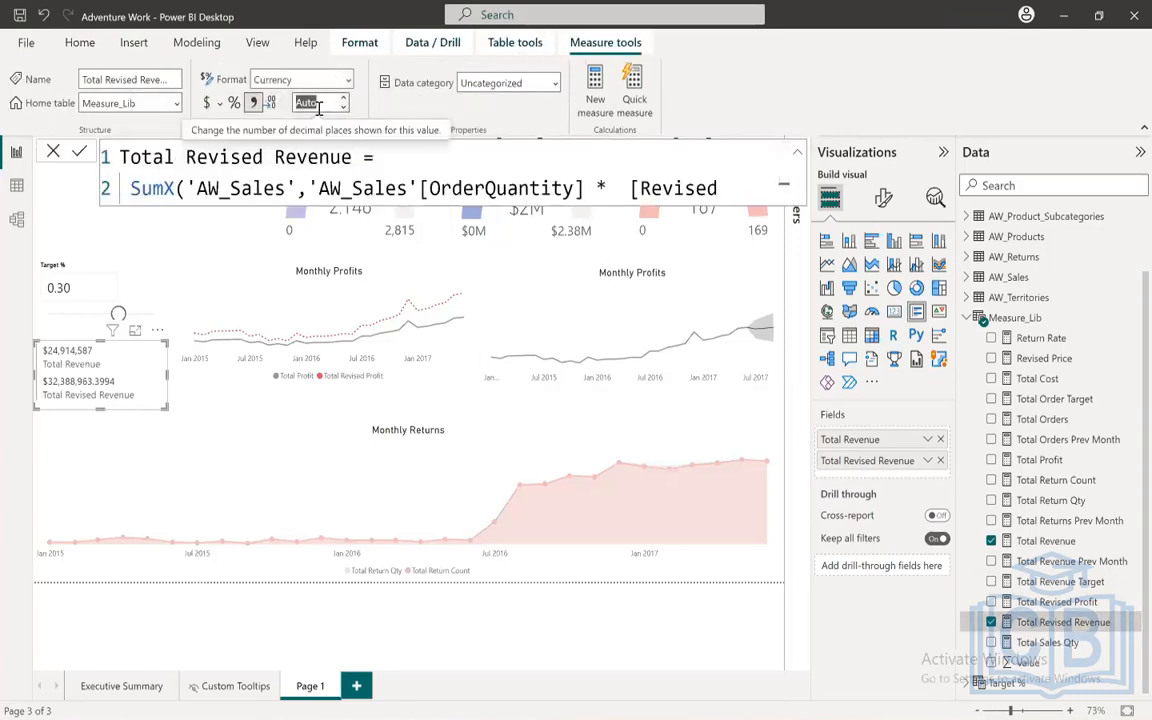
type("0")
left_click(412, 121)
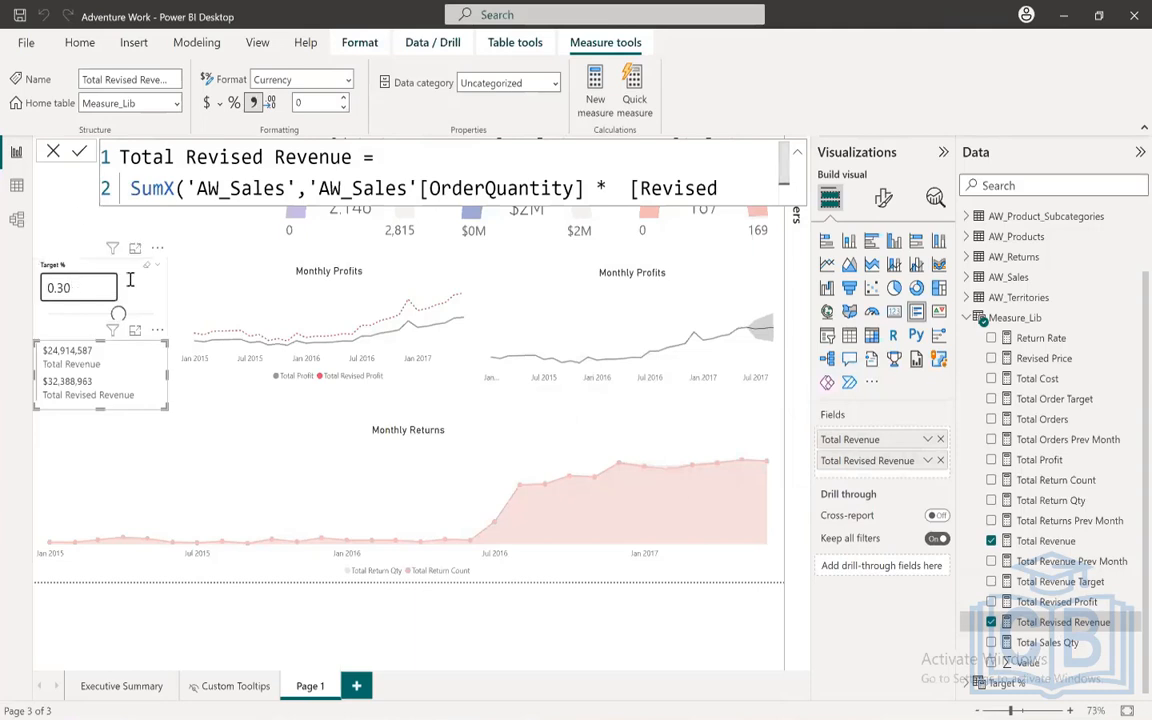
Step: Move the Target % slicer slightly up, set it to 0.20 after trying -0.30 and 0.00, and save the report
left_click(88, 334)
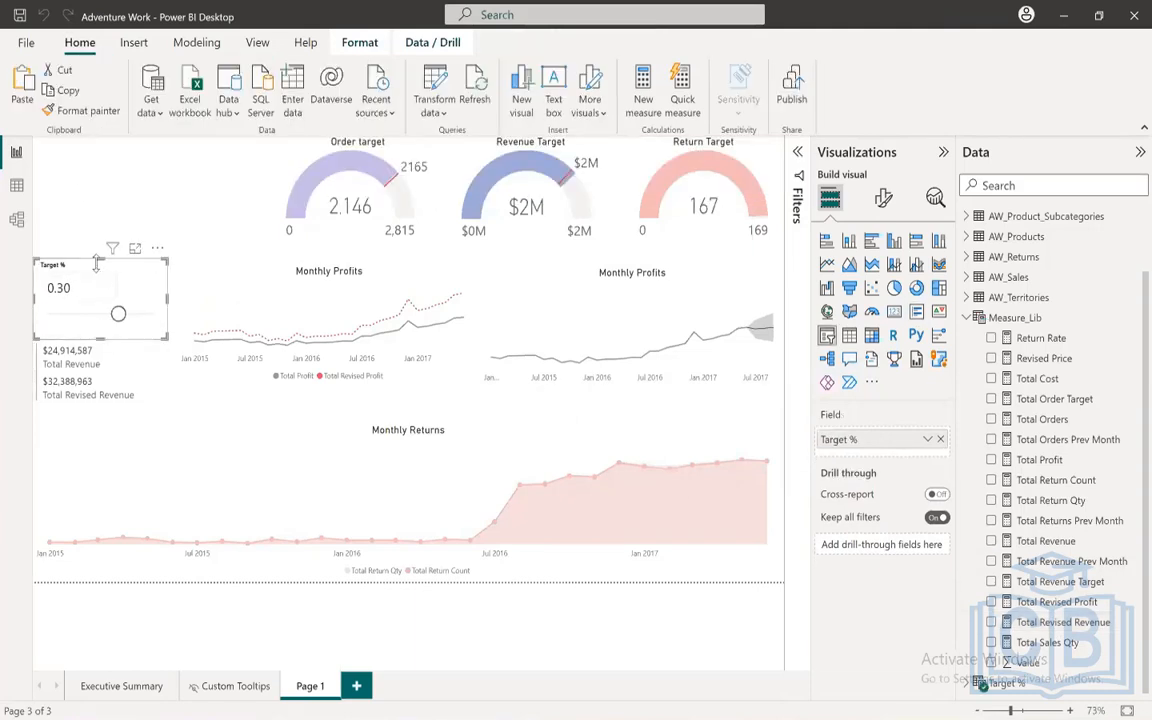
left_click_drag(103, 277, 89, 310)
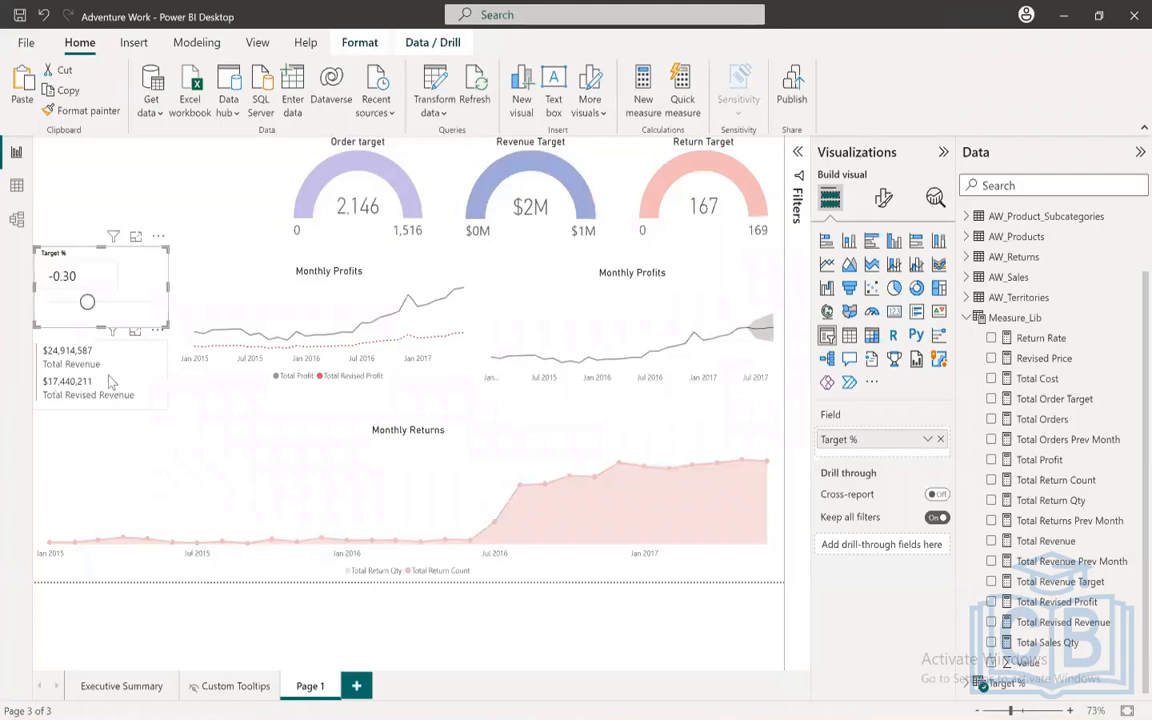
left_click_drag(88, 302, 104, 306)
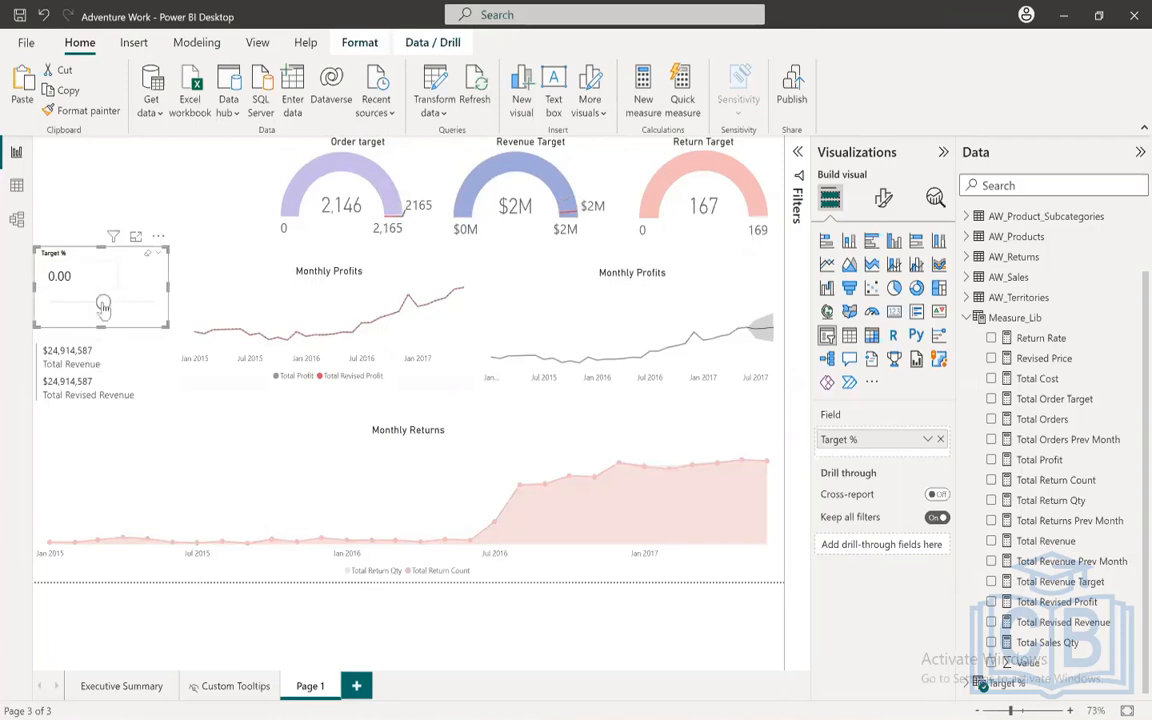
left_click_drag(103, 306, 114, 308)
left_click(100, 219)
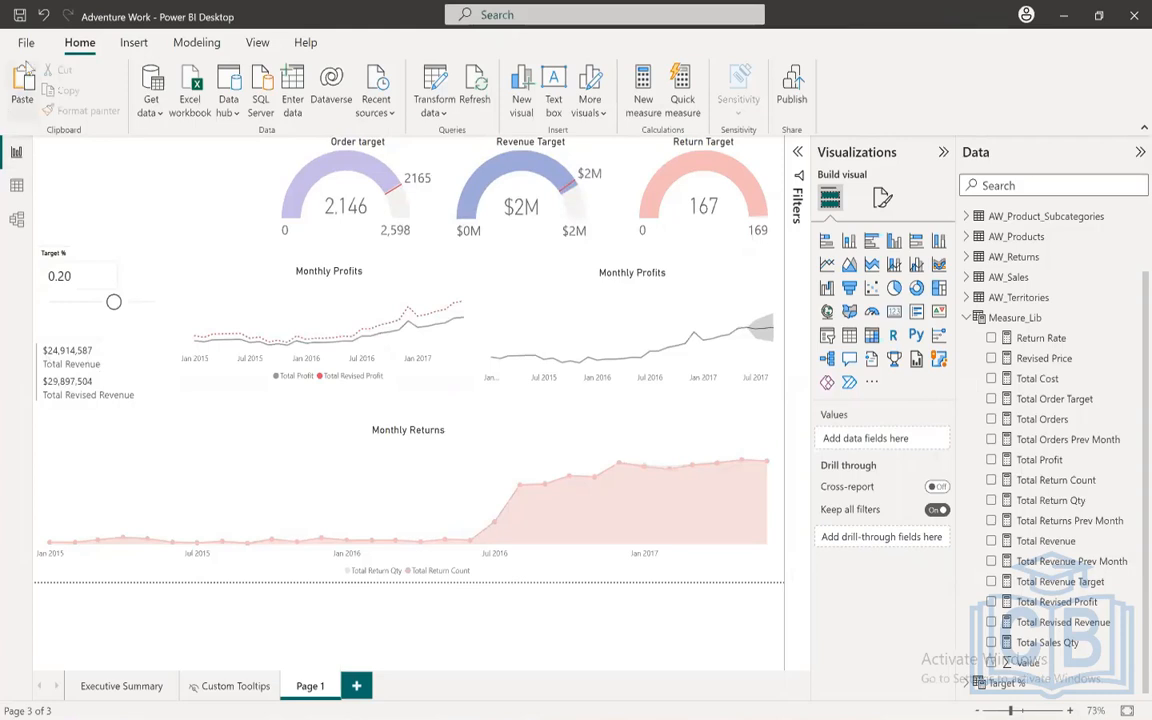
left_click(20, 15)
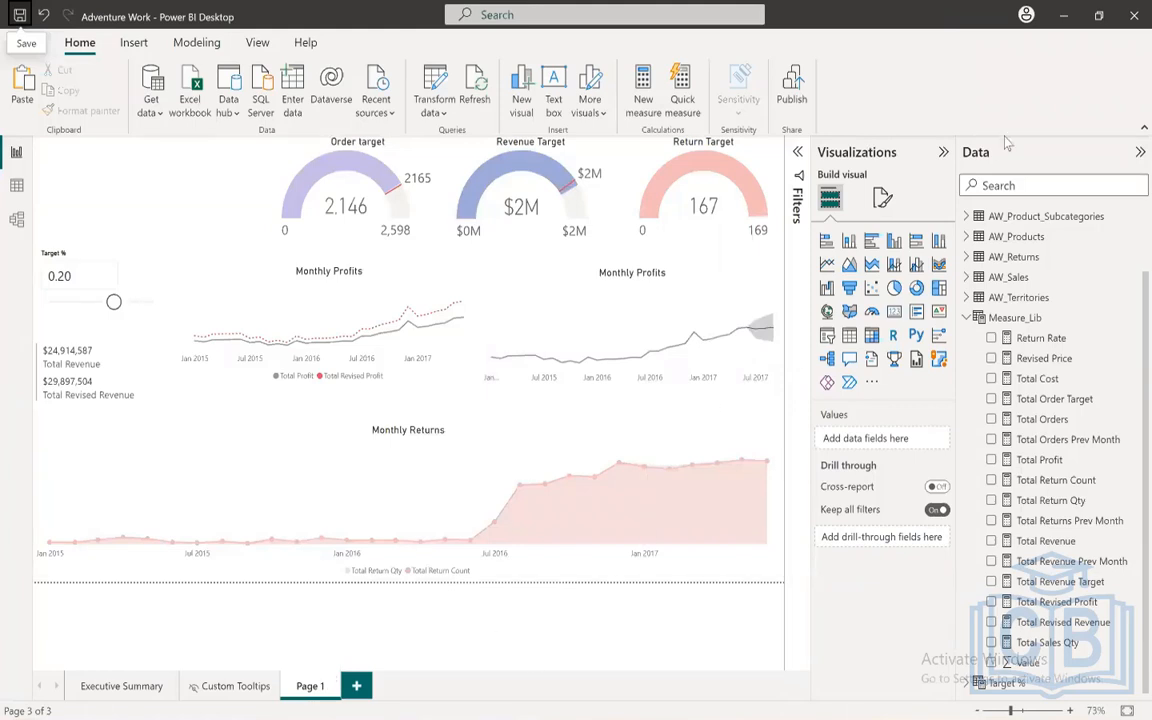
Step: Arrange the workspace with the page filters and data fields open side by side, the visual options hidden and all tables collapsed
left_click(943, 152)
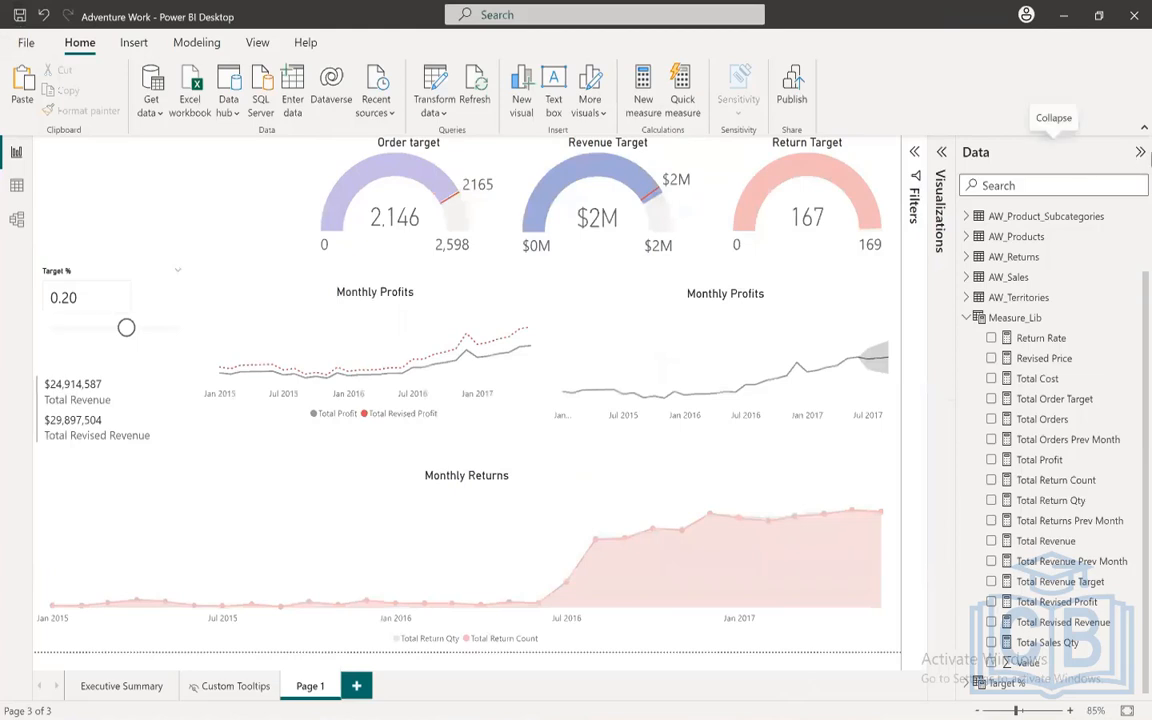
left_click(966, 318)
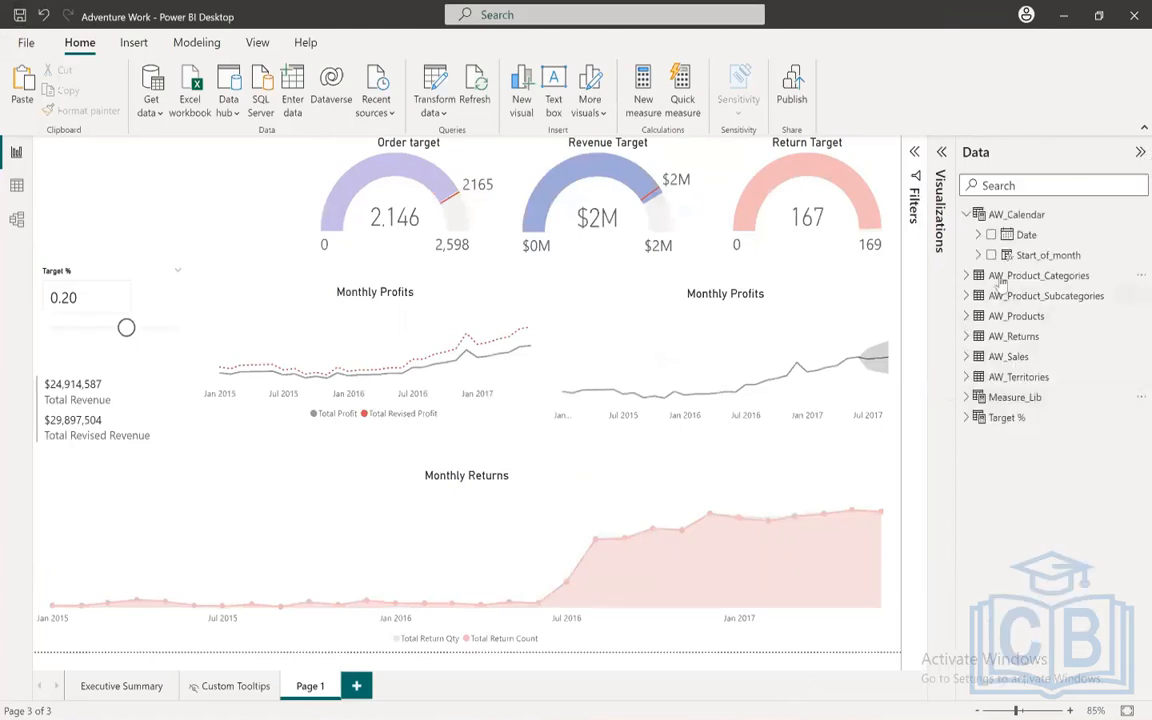
left_click(1138, 154)
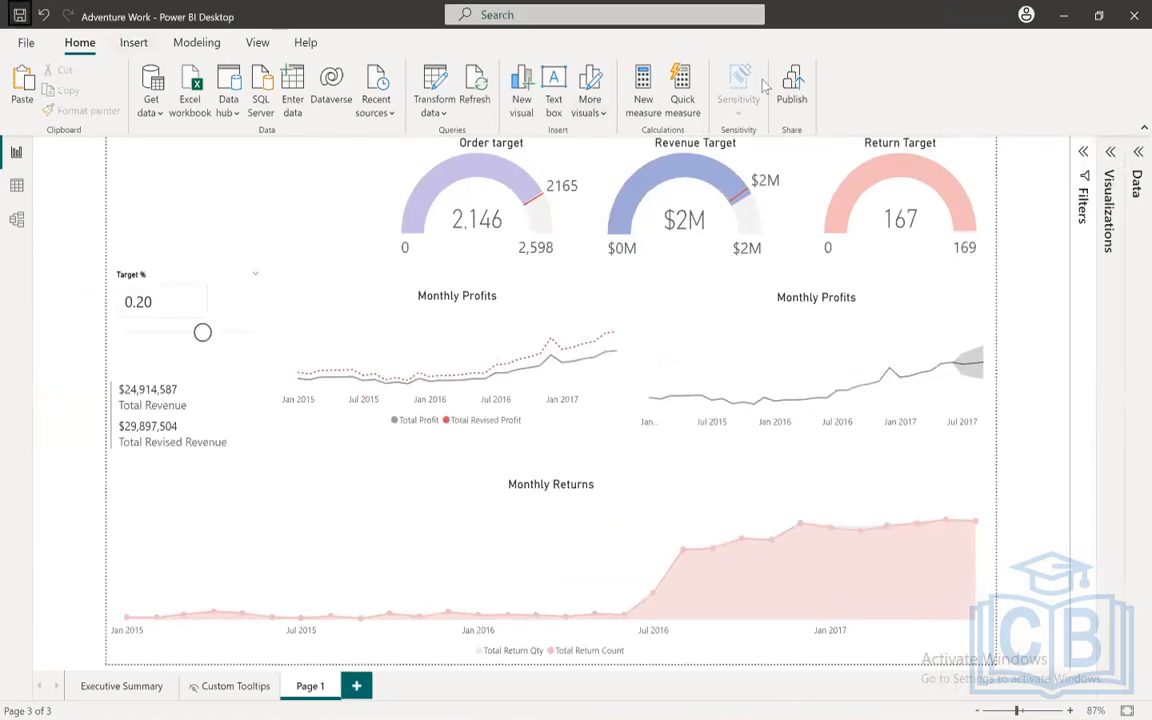
left_click(1083, 152)
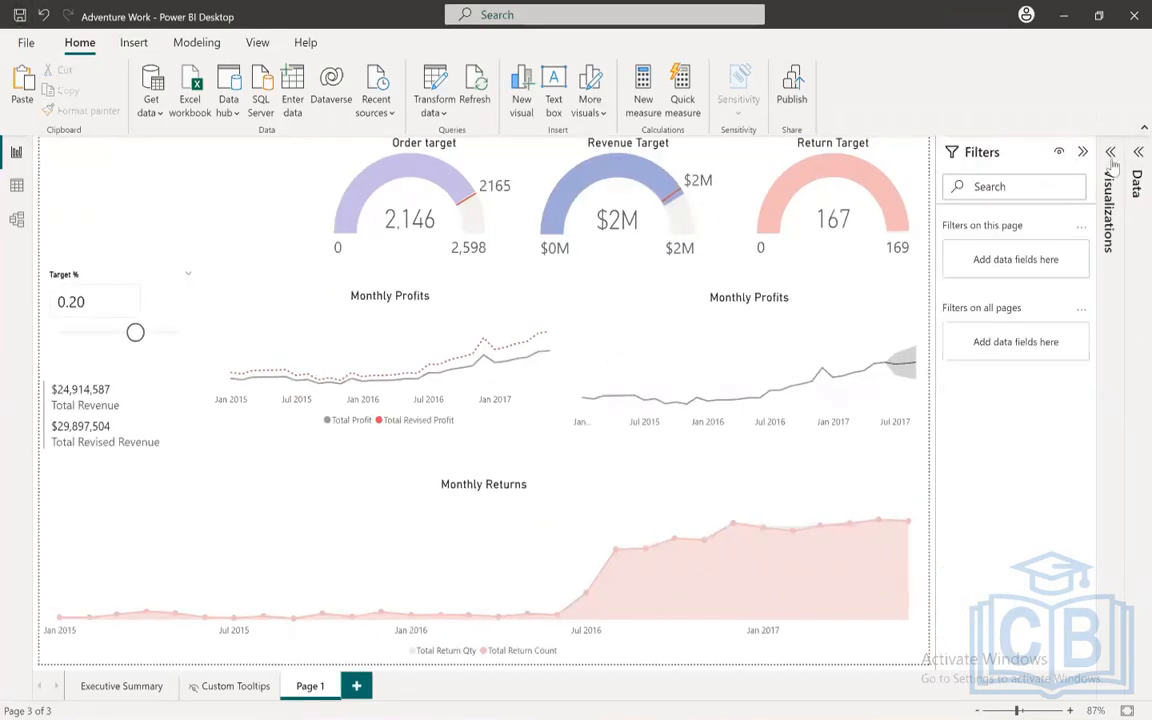
left_click(1110, 165)
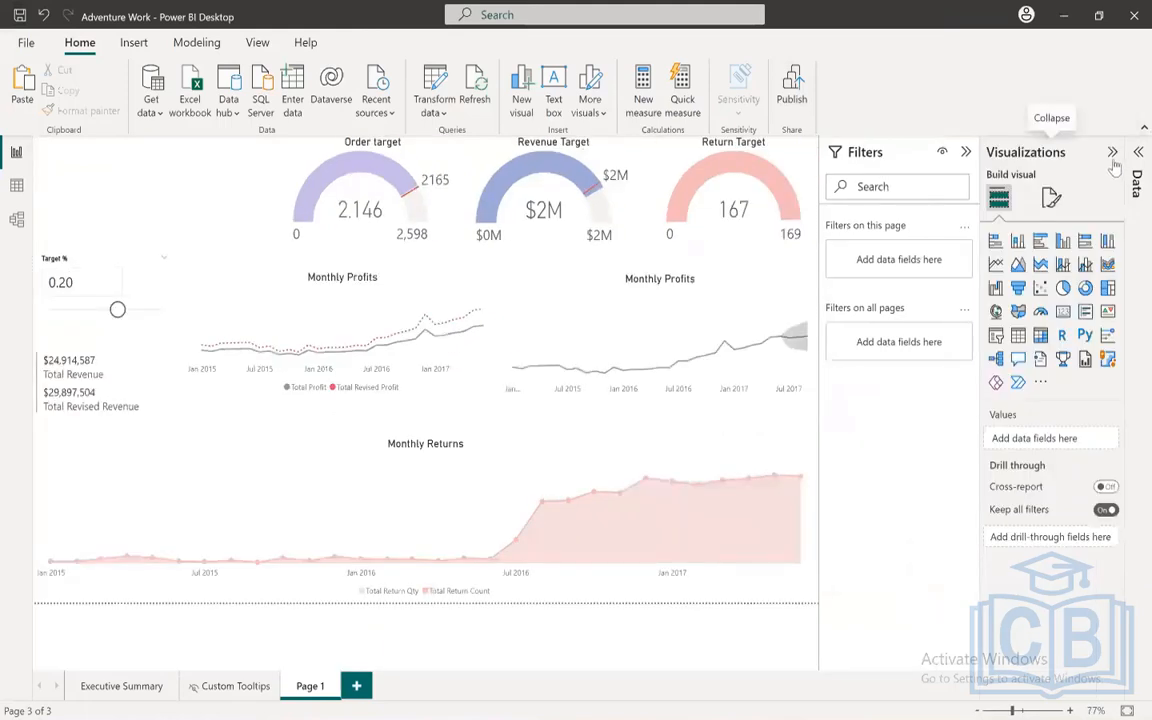
left_click(1137, 153)
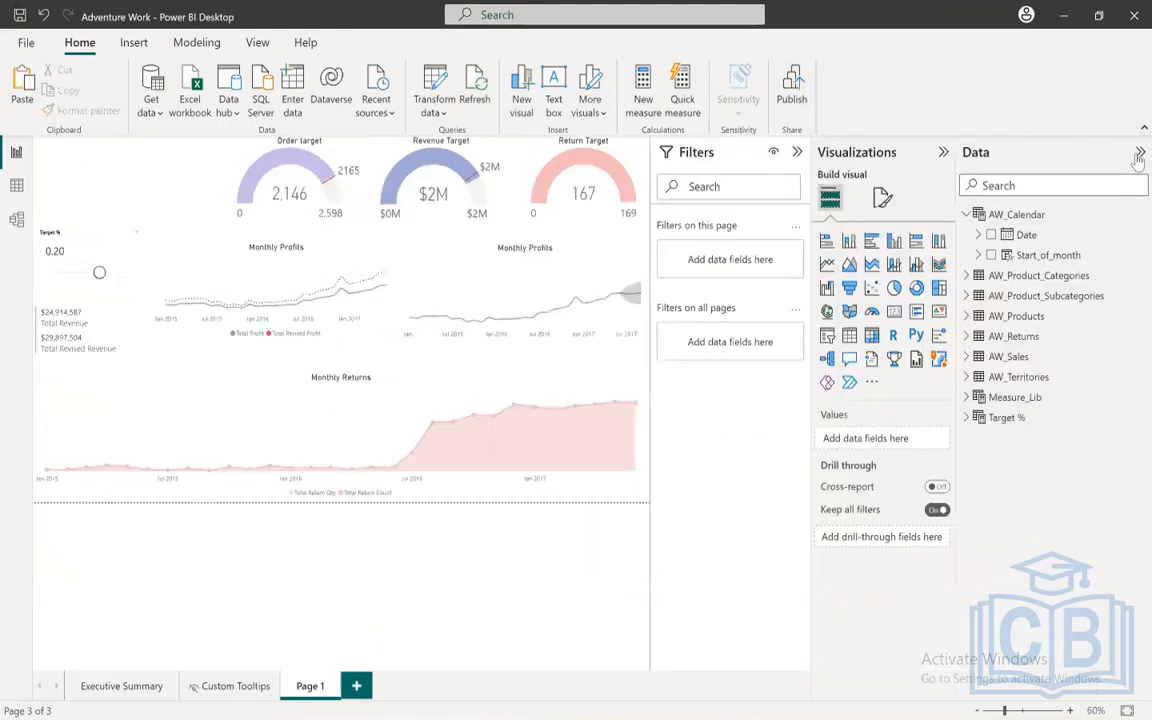
left_click(971, 216)
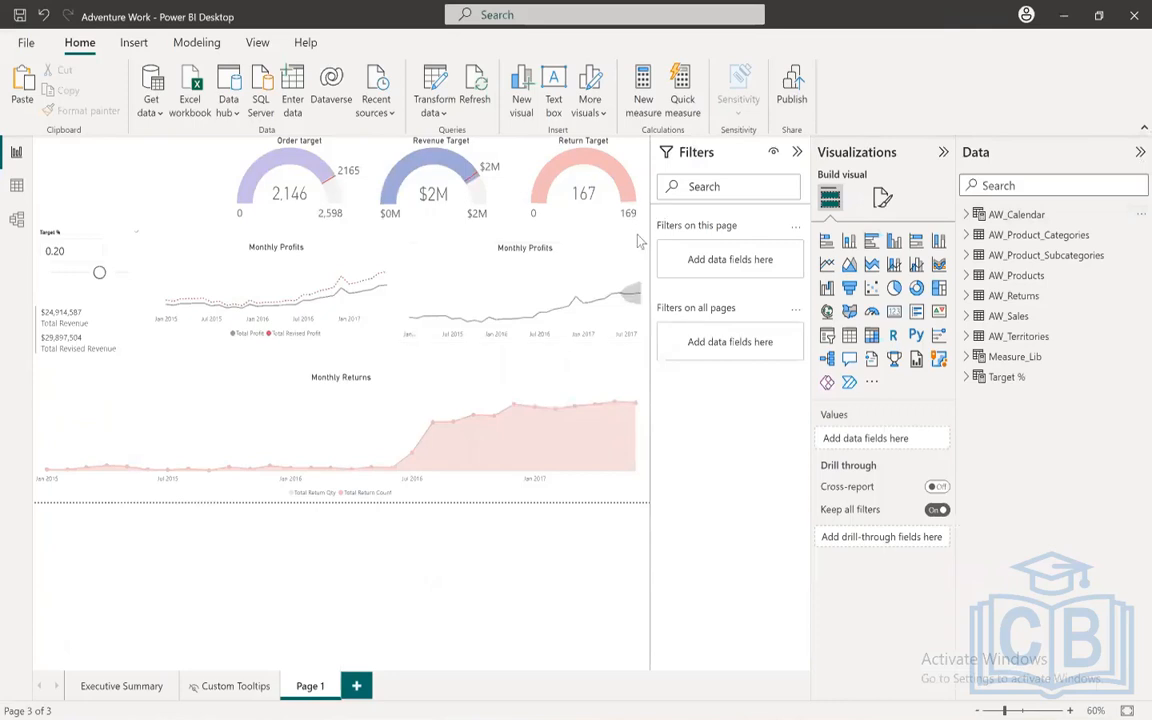
left_click(943, 152)
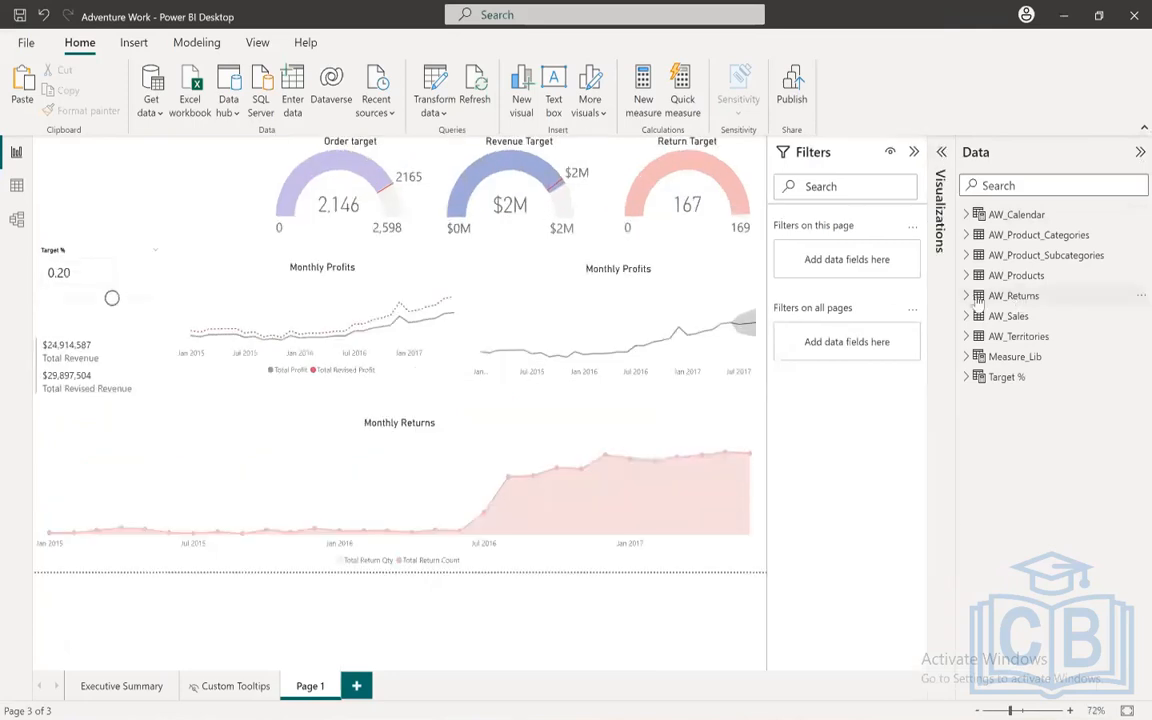
Step: Add ProductName from AW_Products as a page filter and limit the page to Water Bottle - 30 oz
left_click(966, 275)
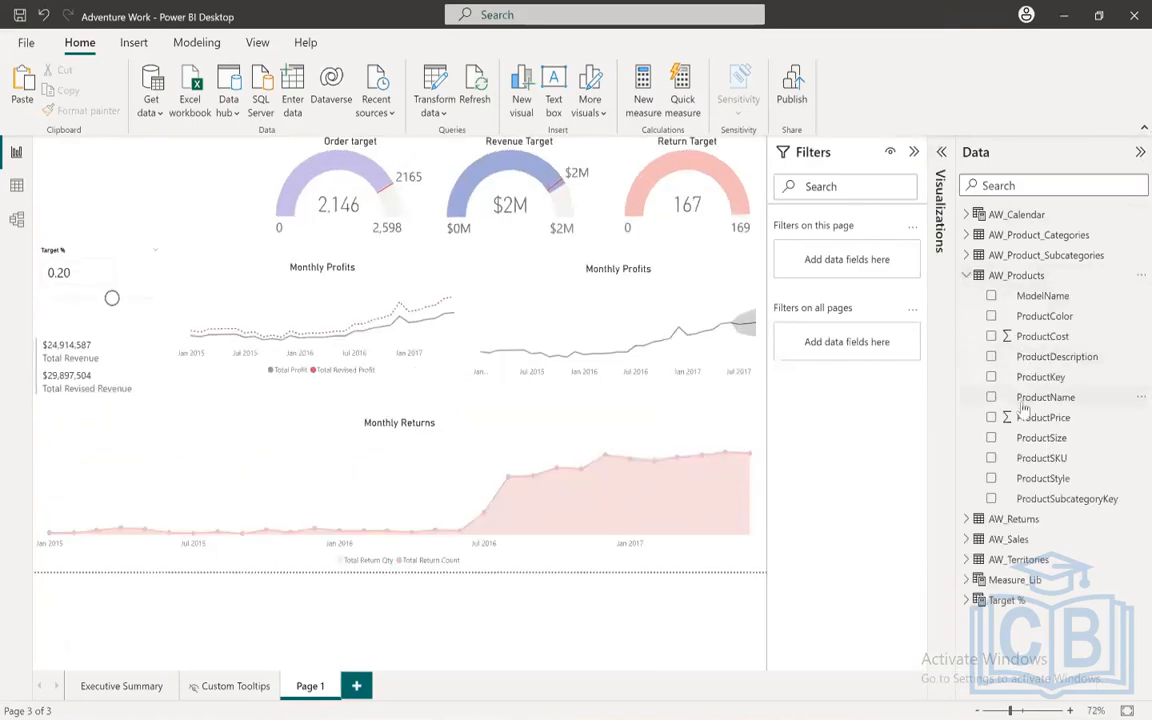
left_click_drag(1045, 397, 830, 262)
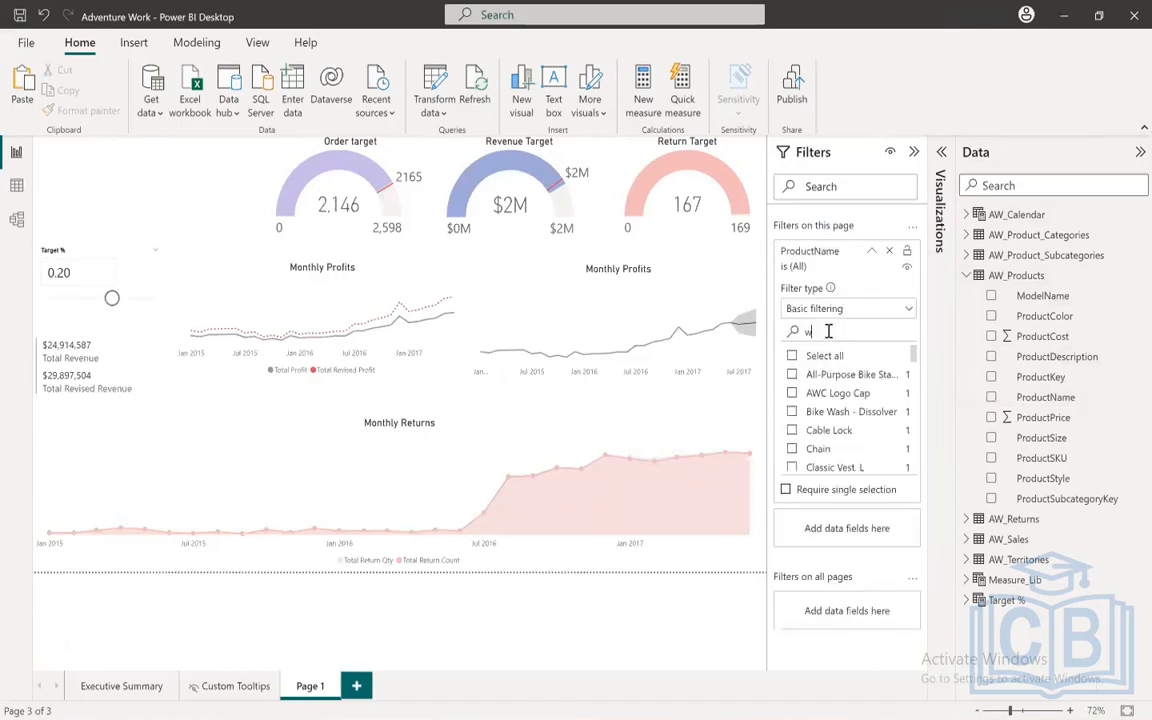
left_click(828, 331)
type("water")
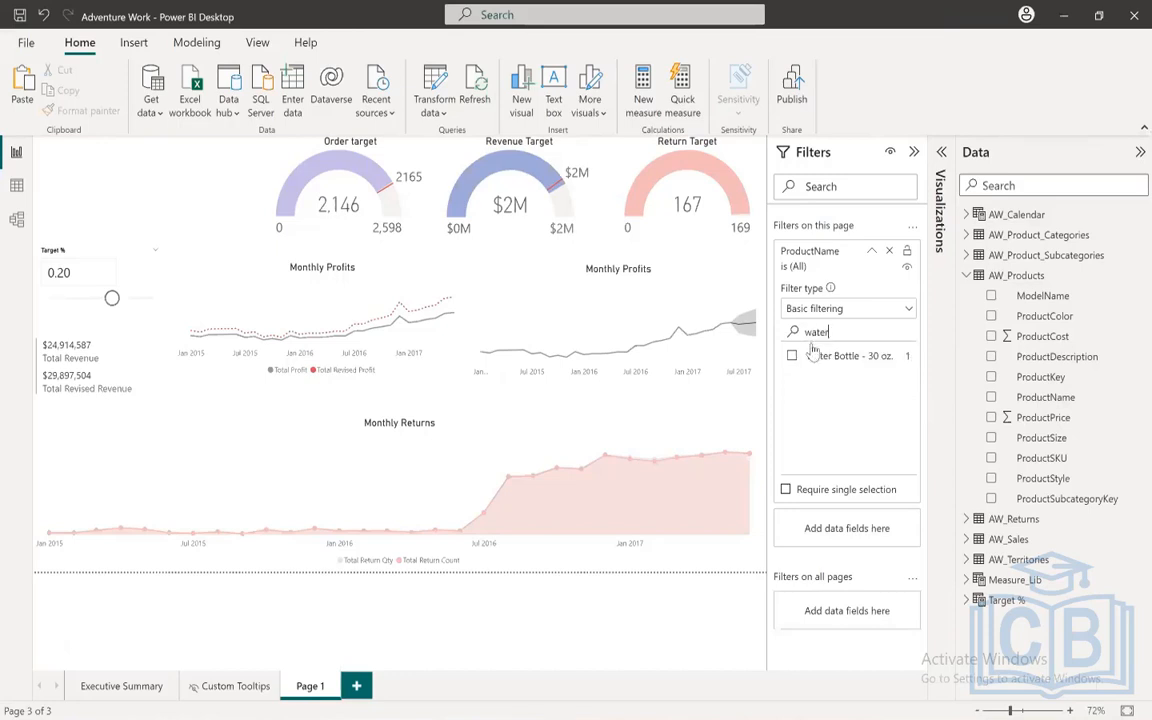
left_click(794, 364)
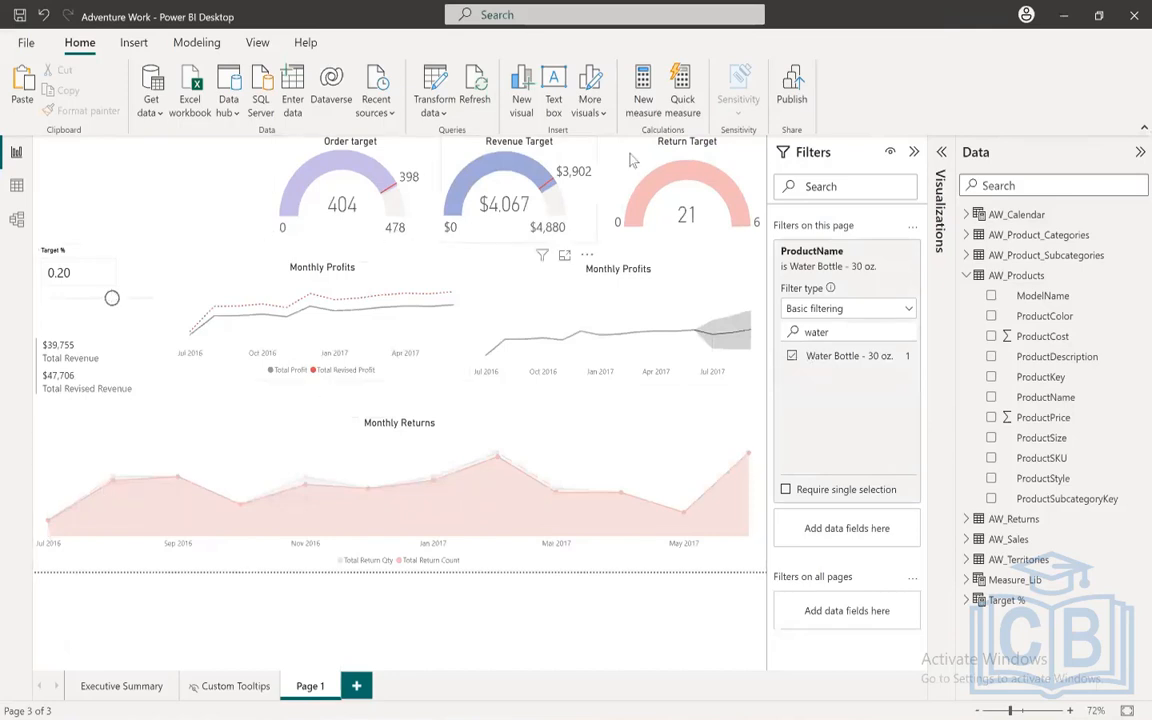
Step: Add a wide, short card above the Target % slicer, beside the order gauge, showing ProductName
left_click(915, 154)
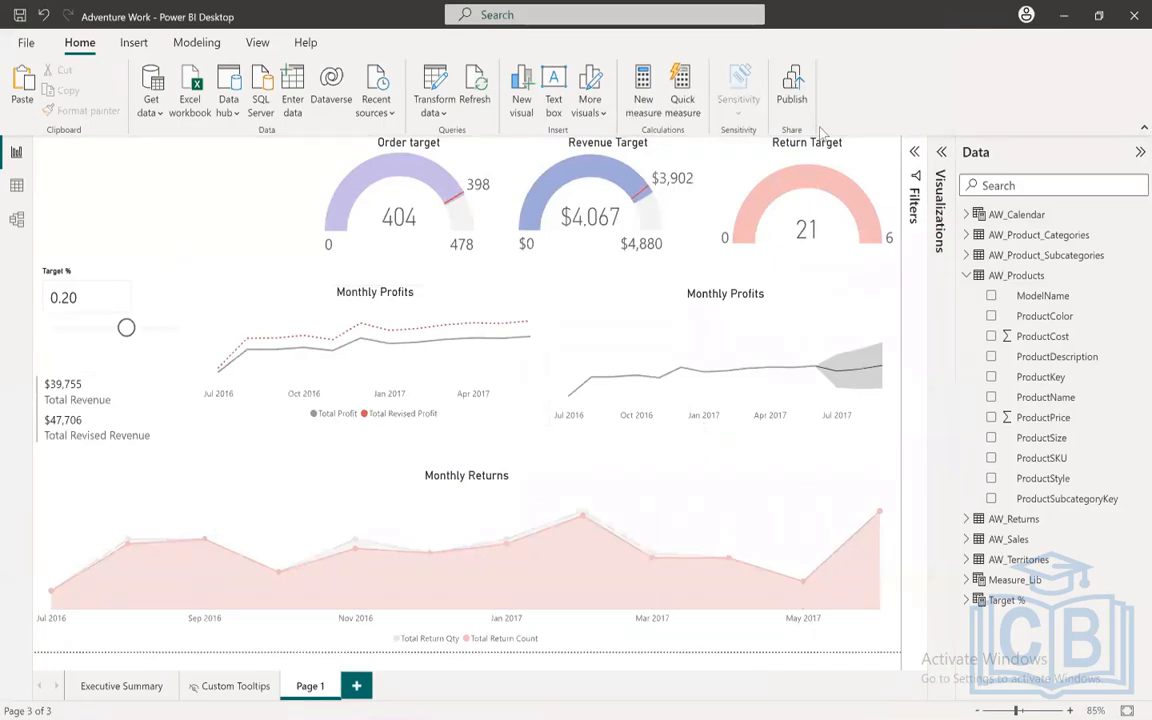
left_click(944, 152)
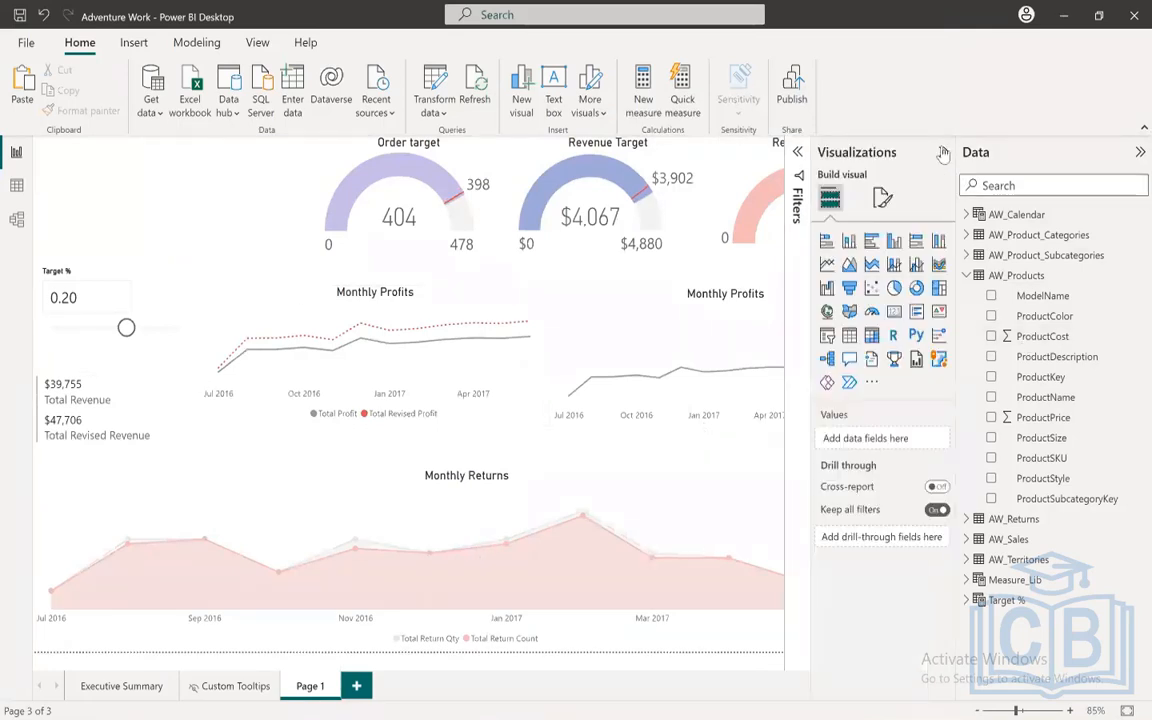
left_click(894, 311)
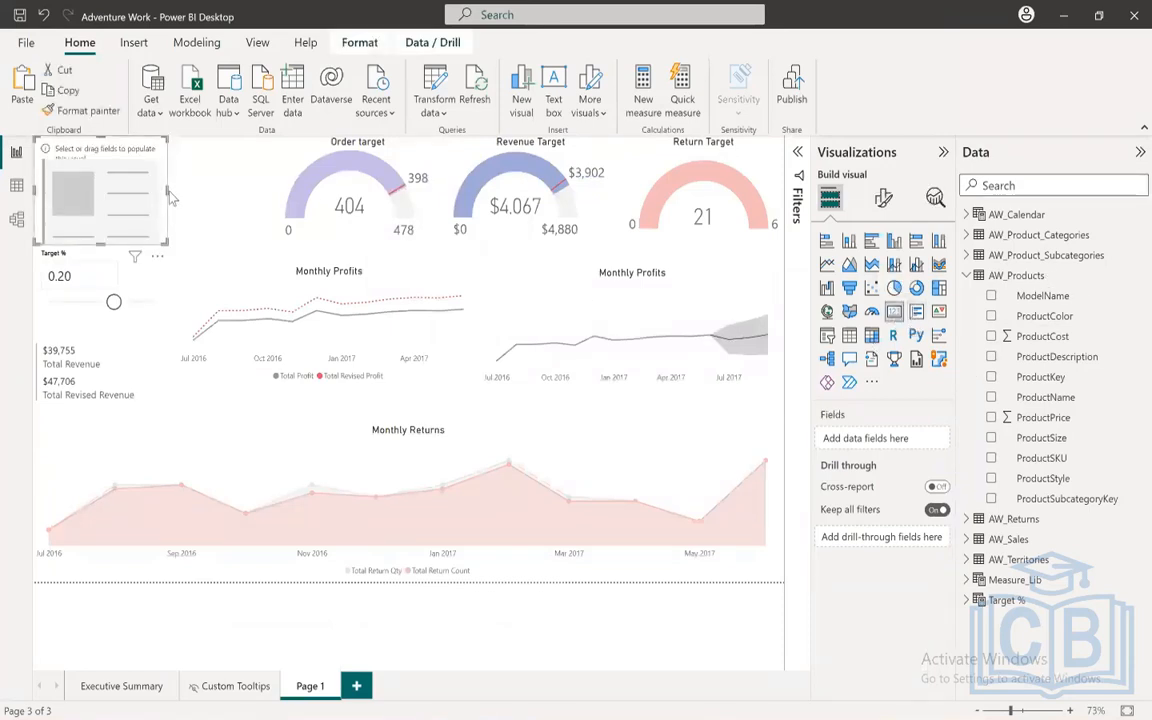
left_click_drag(170, 197, 266, 187)
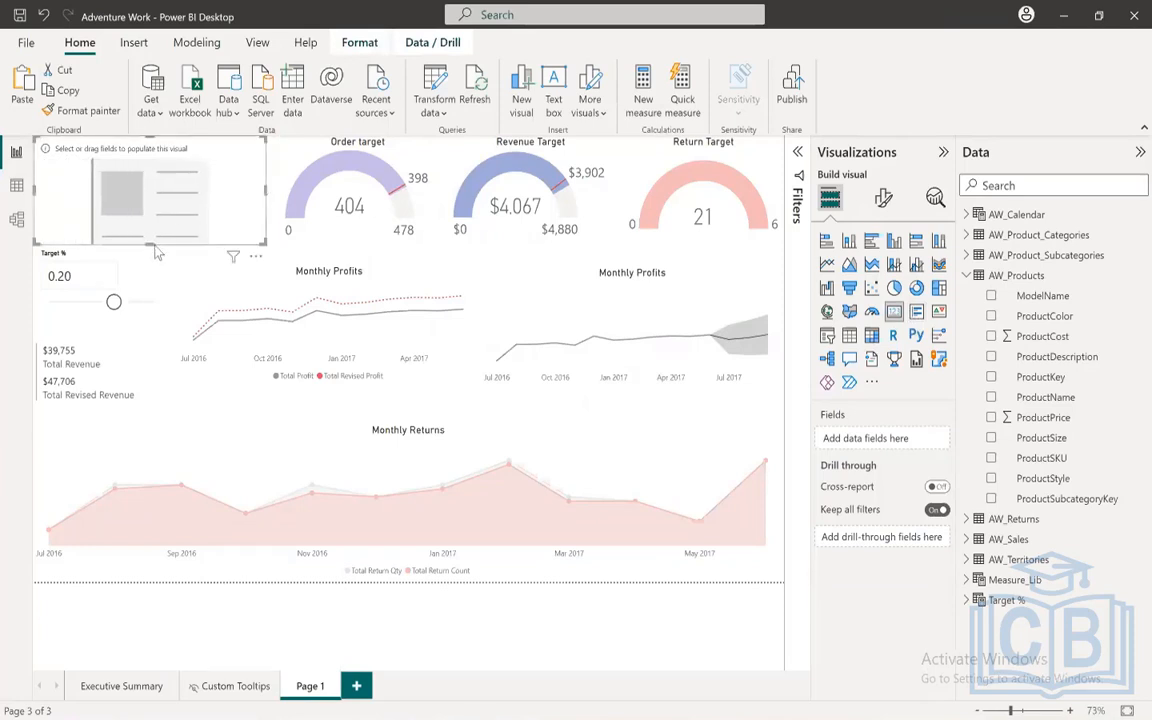
left_click_drag(150, 245, 165, 188)
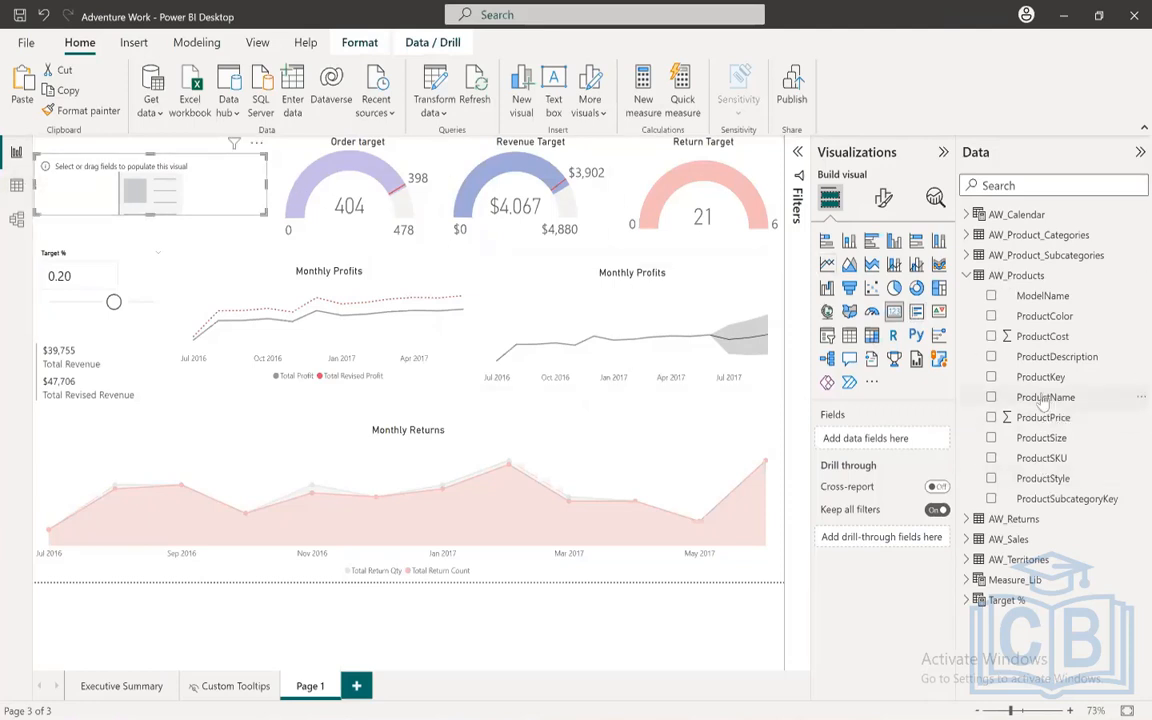
left_click_drag(1040, 397, 890, 441)
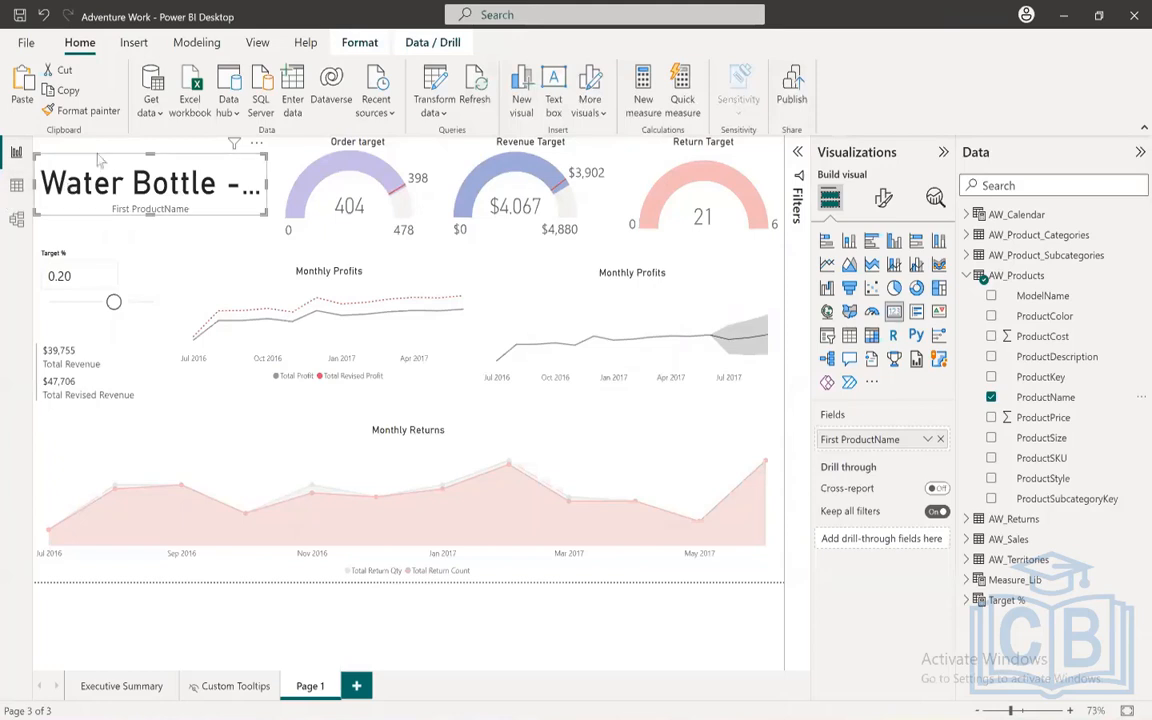
Step: Turn off the product name card's category label and set its callout value font size to 25
left_click(883, 200)
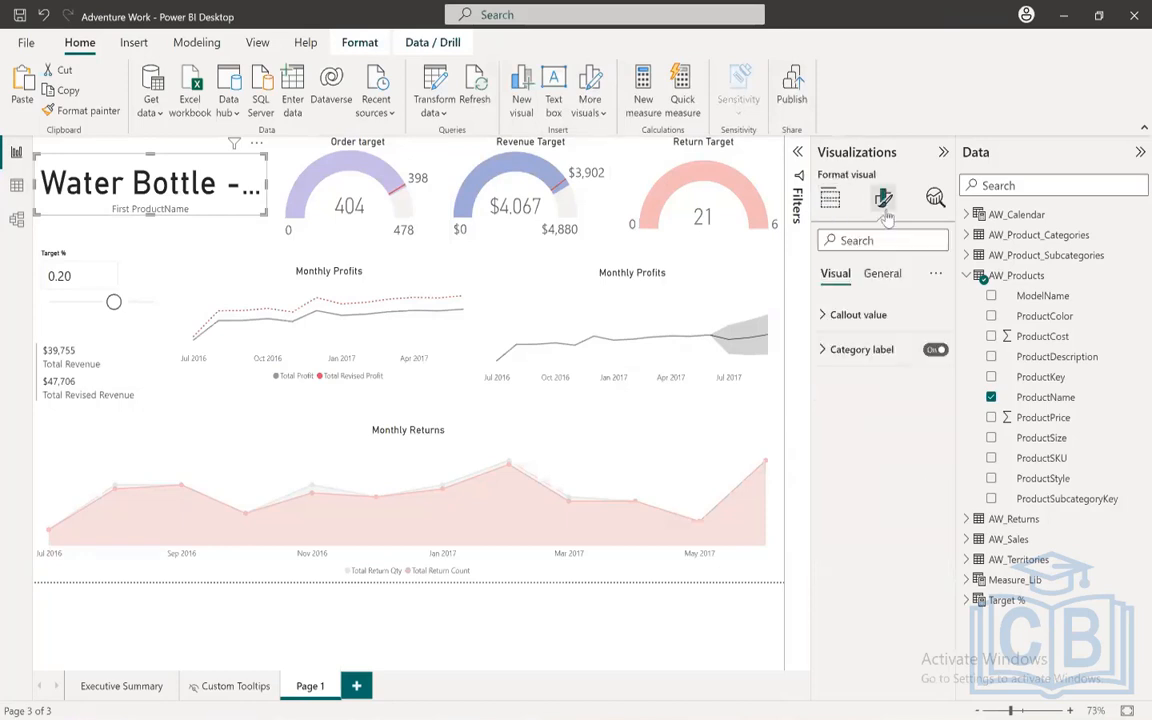
left_click(935, 350)
left_click(840, 314)
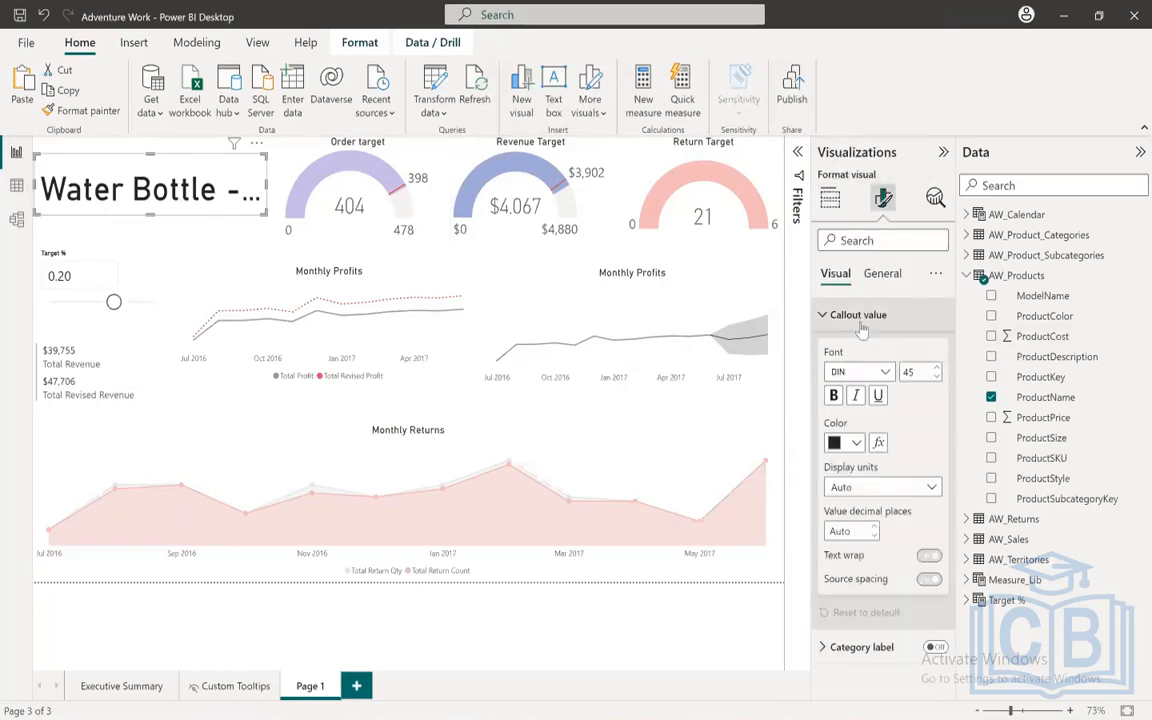
double_click(912, 372)
type("25")
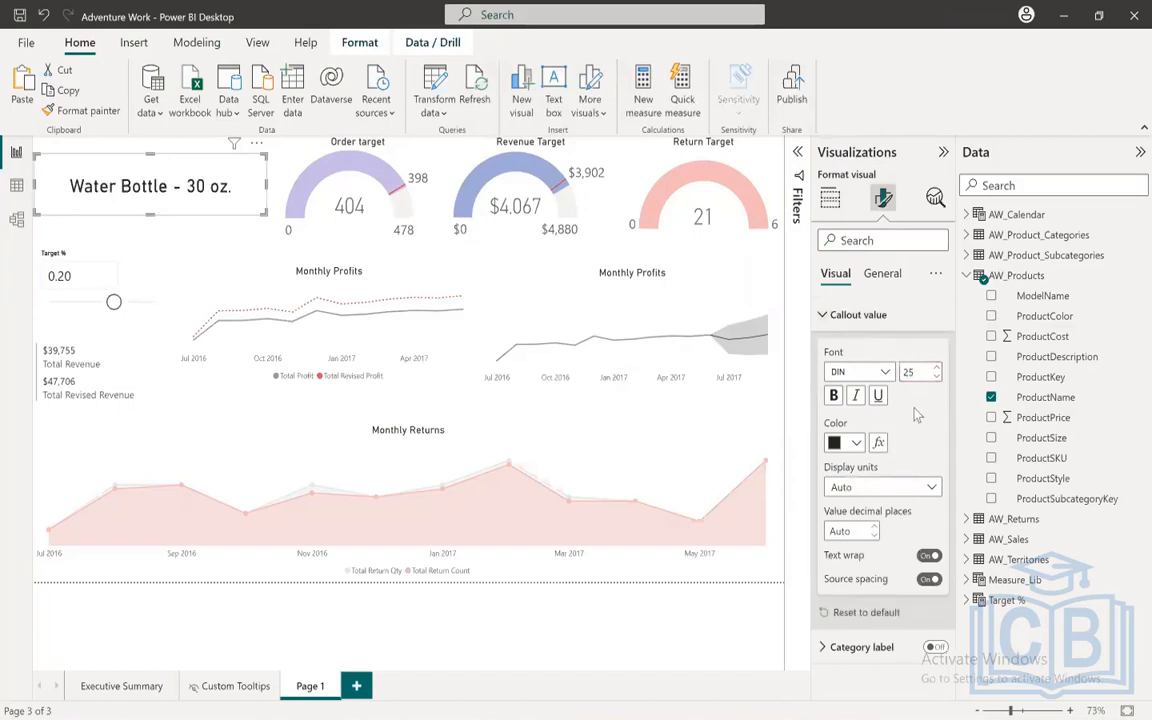
left_click(845, 314)
Step: Give the product name card a title reading "You are currently viewing data for:"
left_click(882, 273)
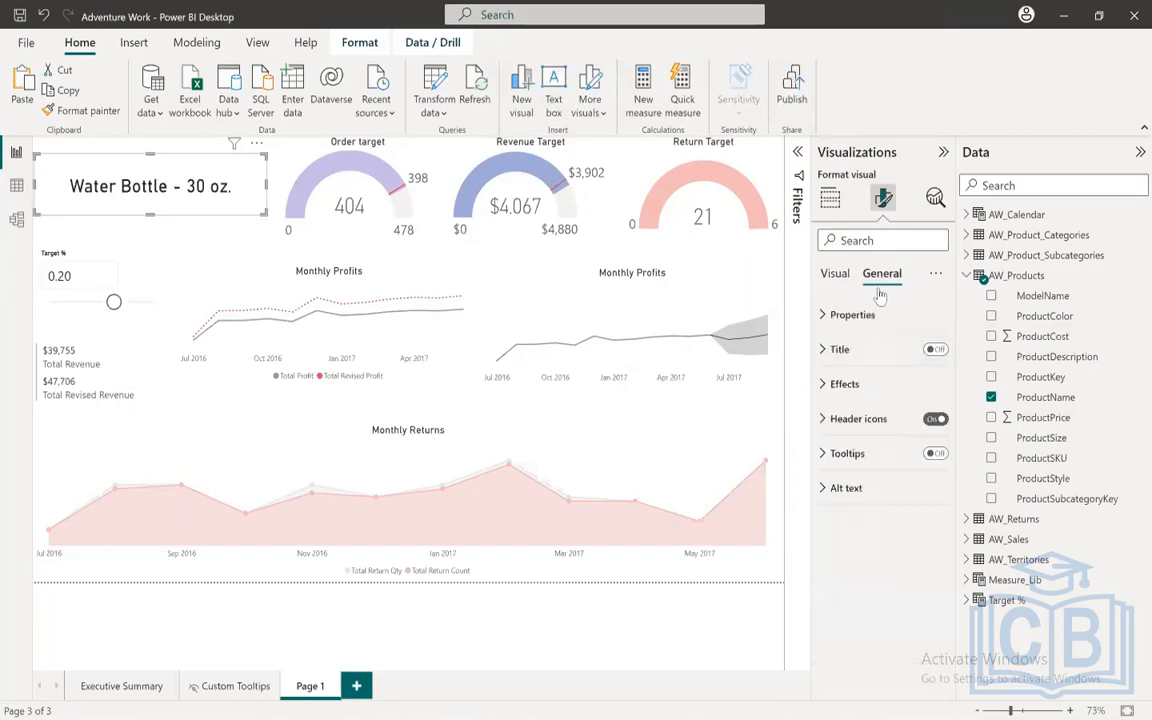
left_click(869, 350)
left_click(935, 349)
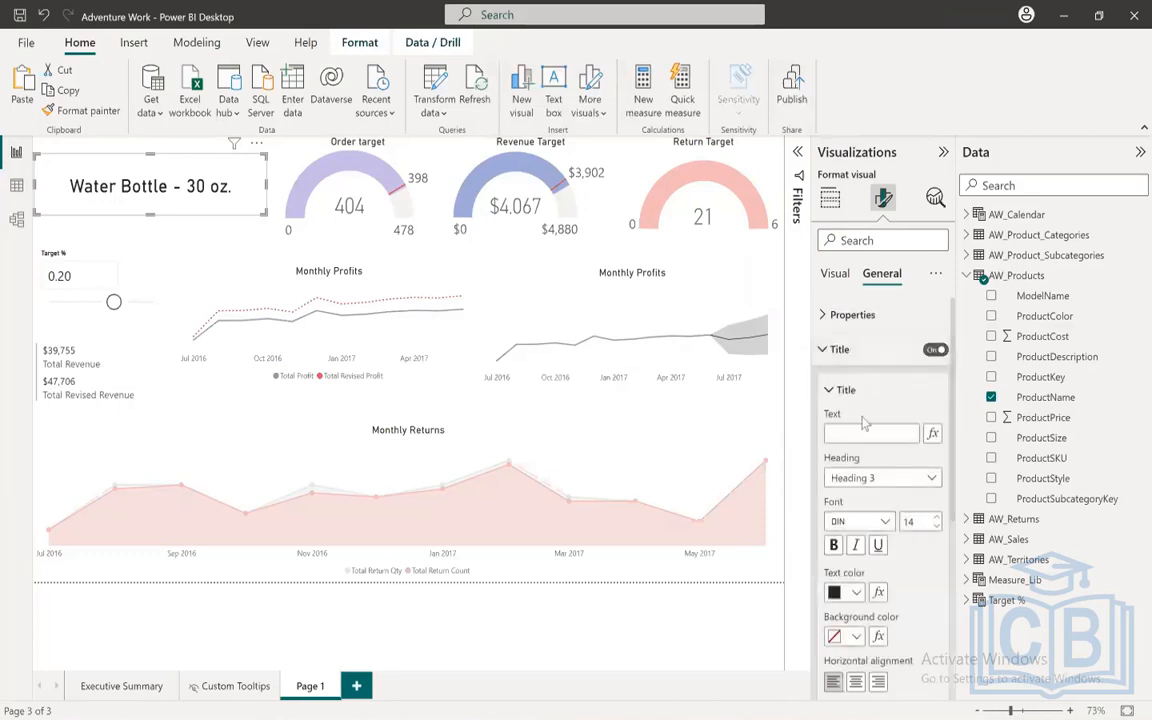
left_click(852, 434)
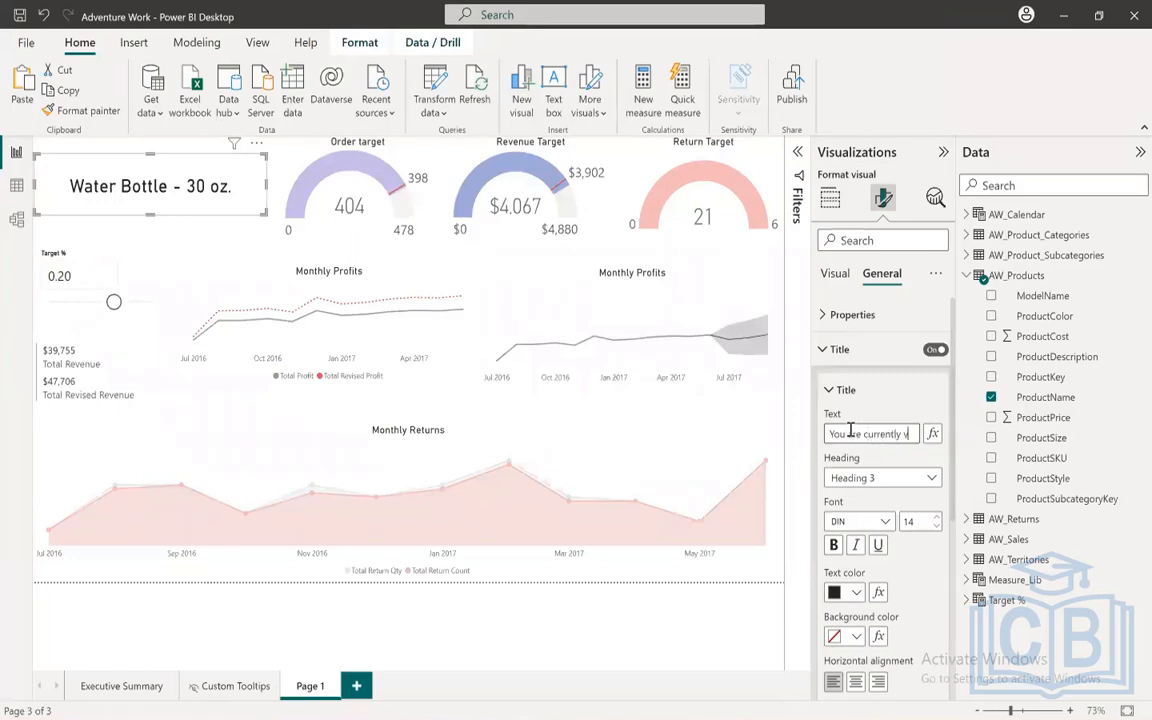
type("ewing data u")
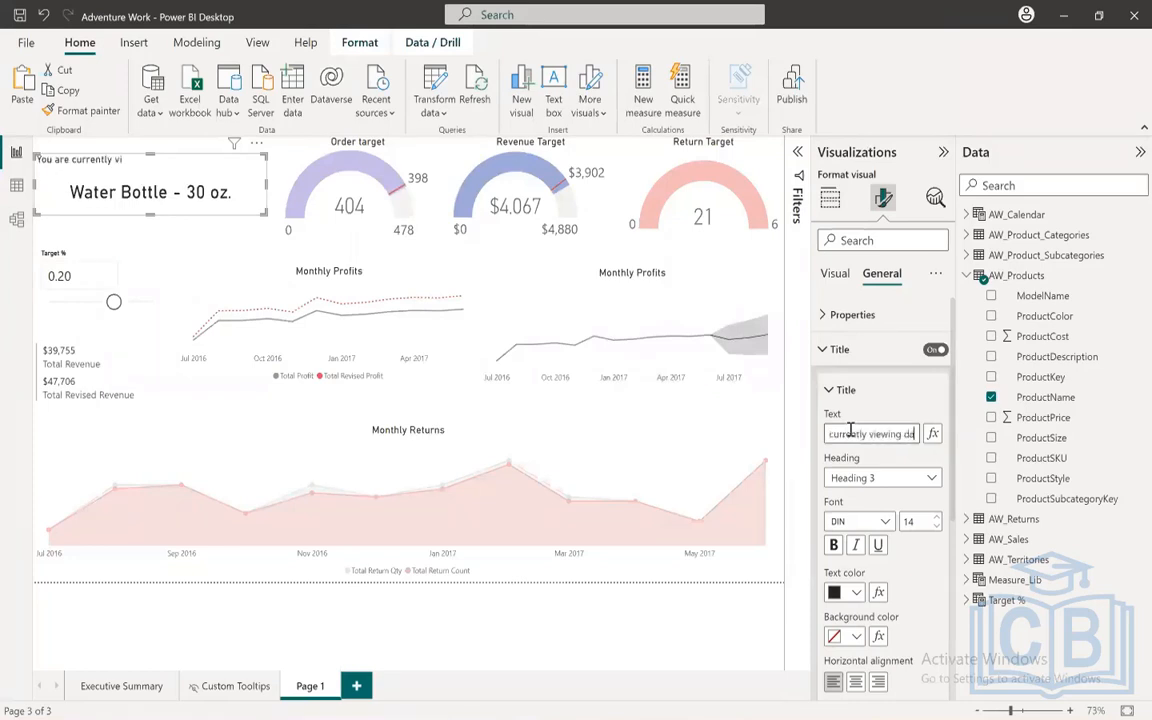
key("BackSpace")
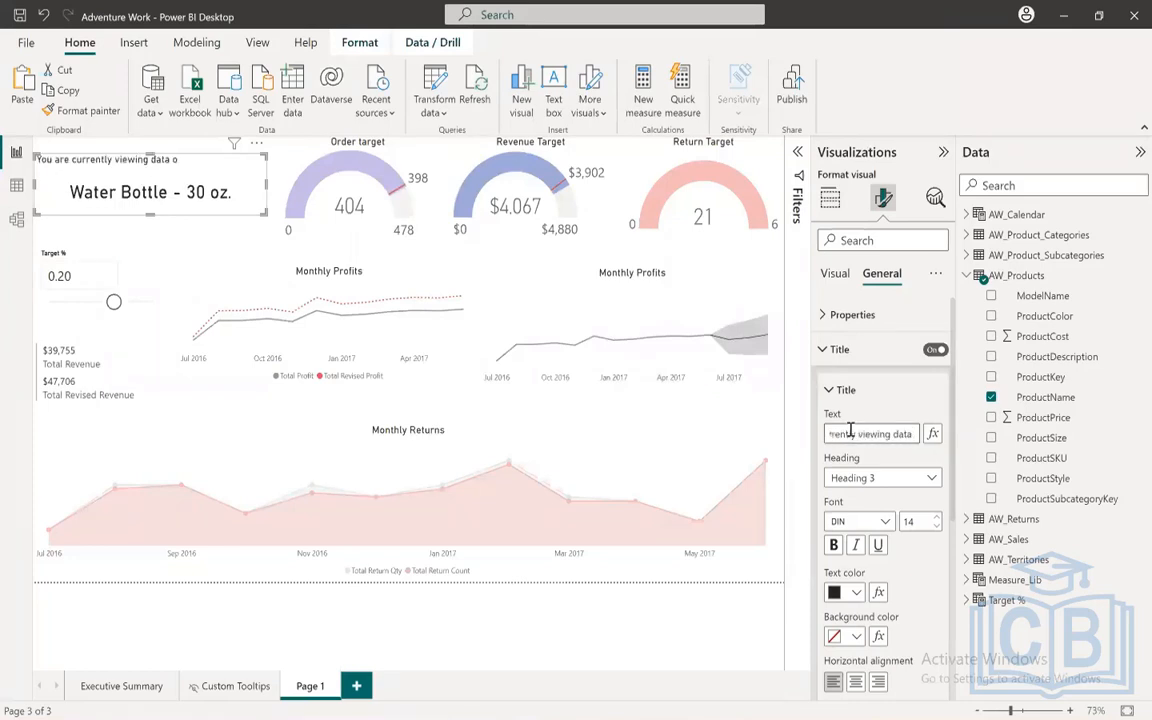
type("for:")
left_click(840, 349)
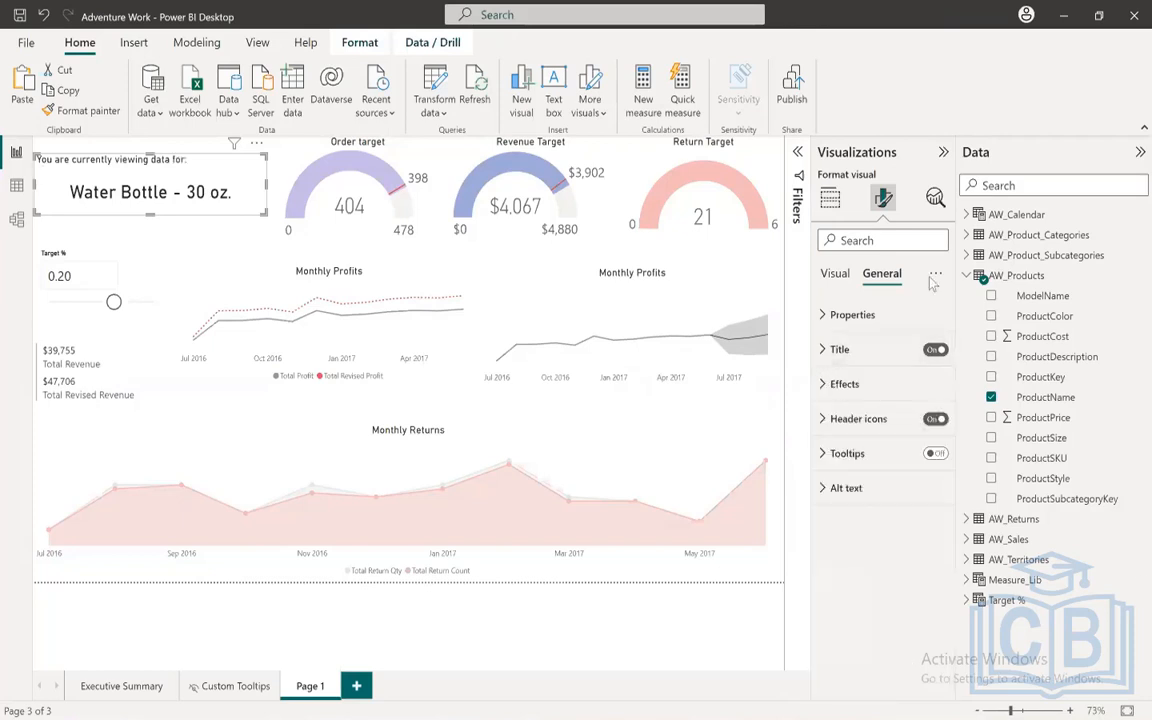
Step: Format the product name card's title with white text on a black background
left_click(842, 349)
scroll(880, 520, "down", 5)
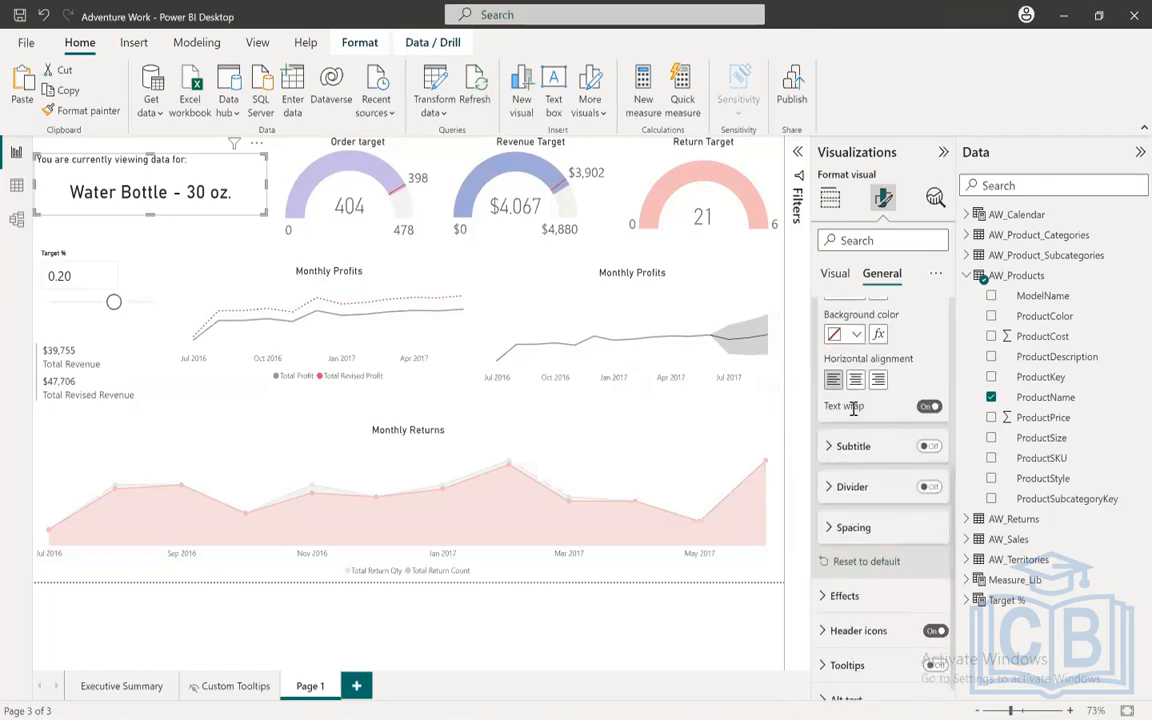
scroll(855, 480, "up", 5)
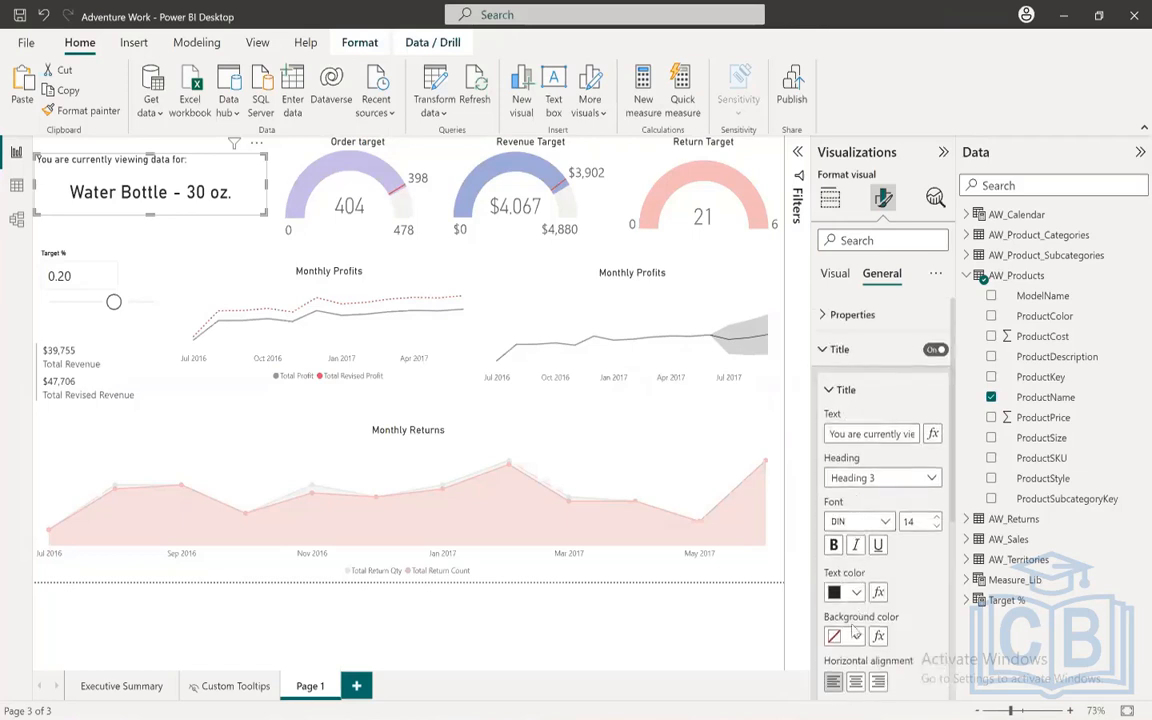
left_click(852, 592)
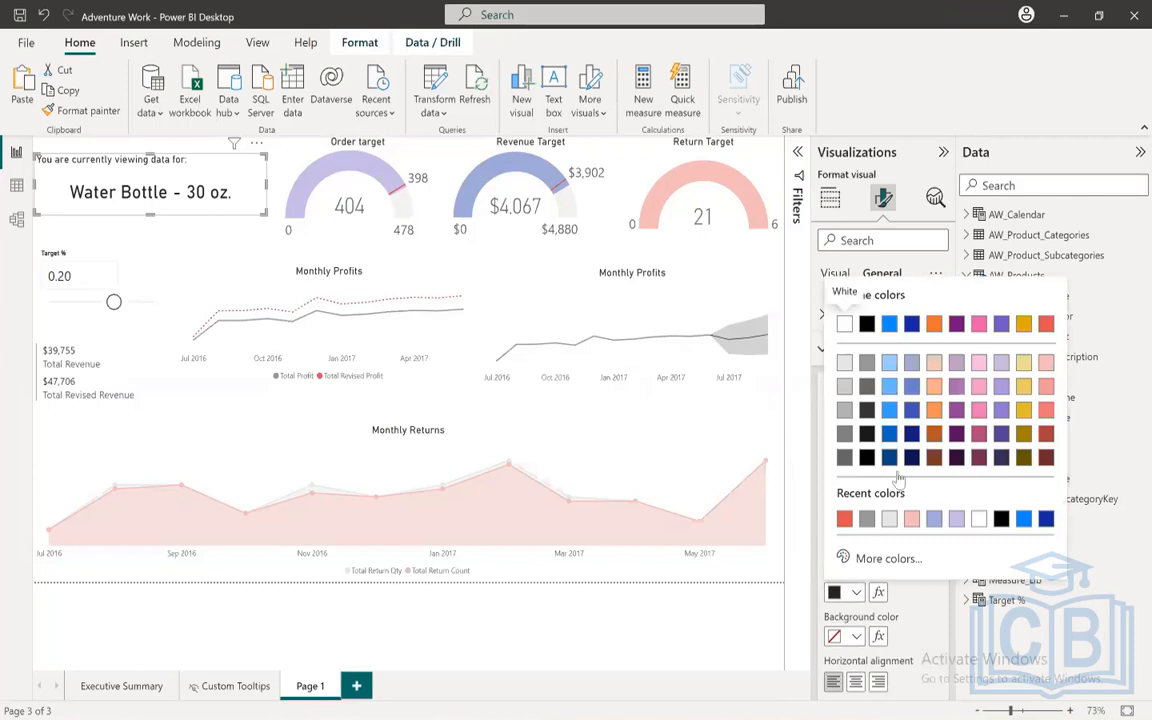
left_click(978, 518)
left_click(850, 637)
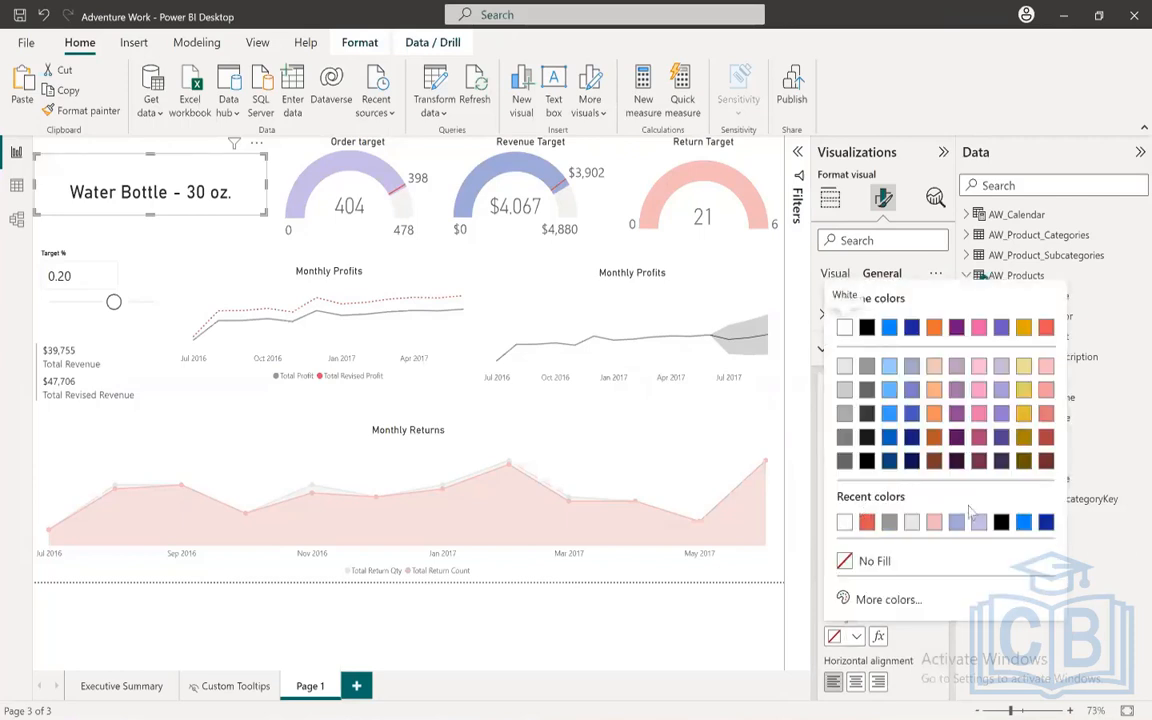
left_click(872, 462)
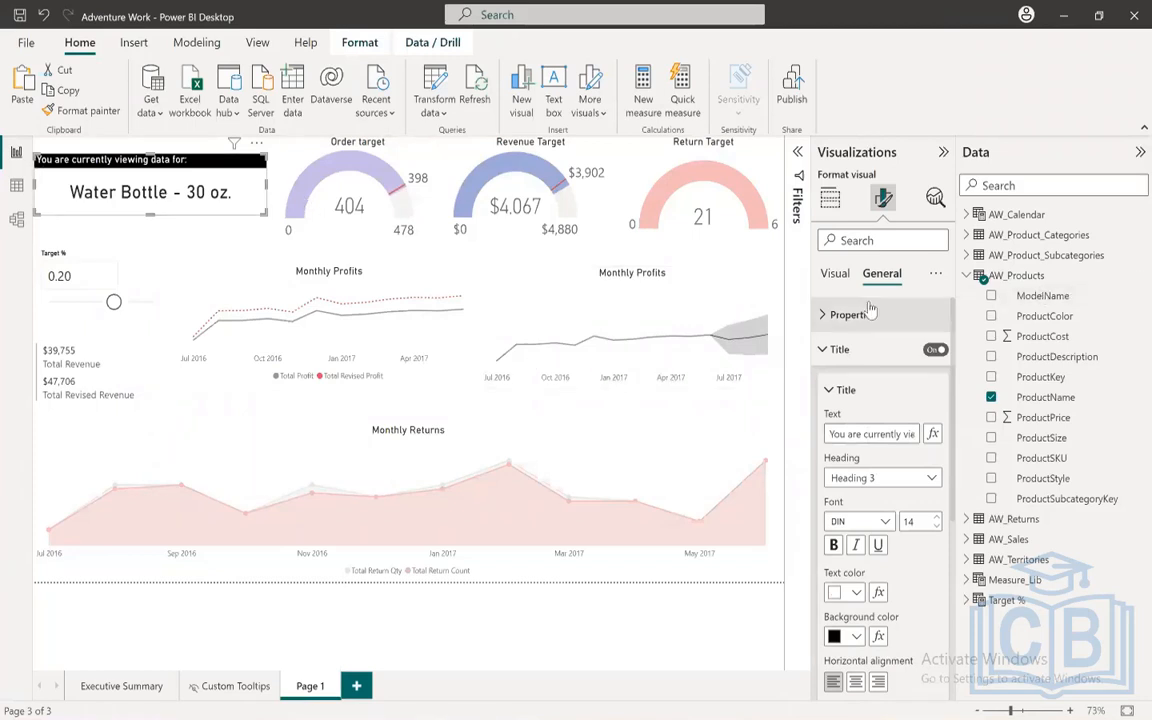
left_click(822, 352)
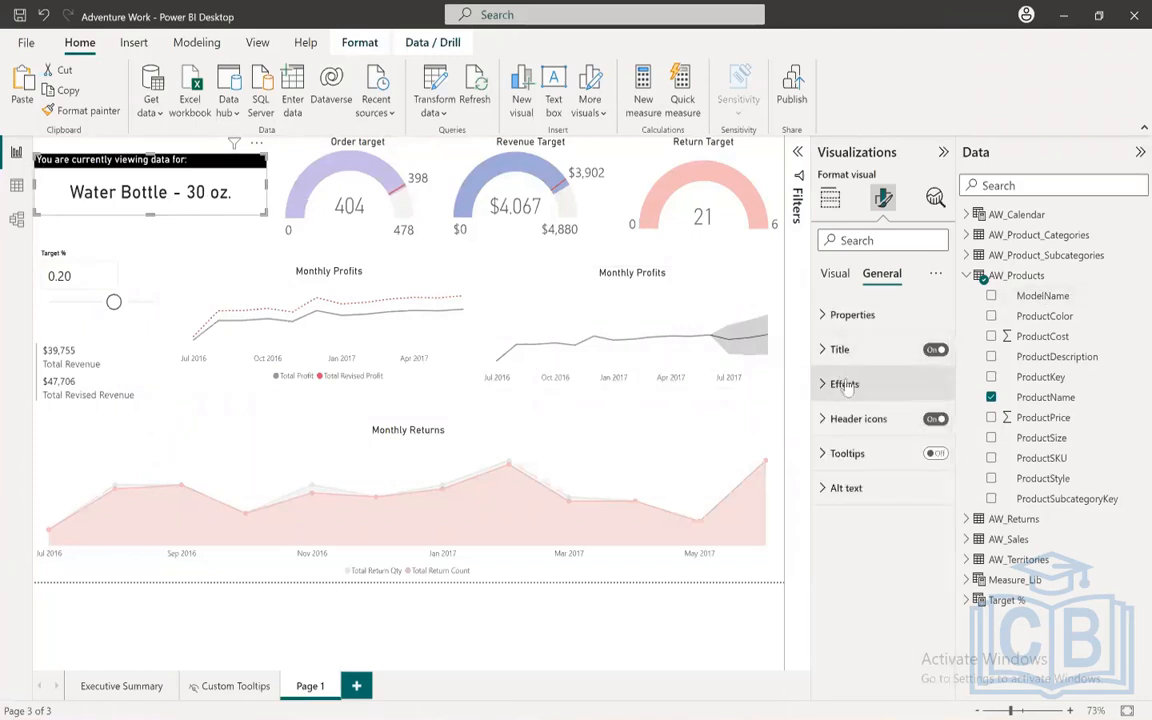
left_click(836, 274)
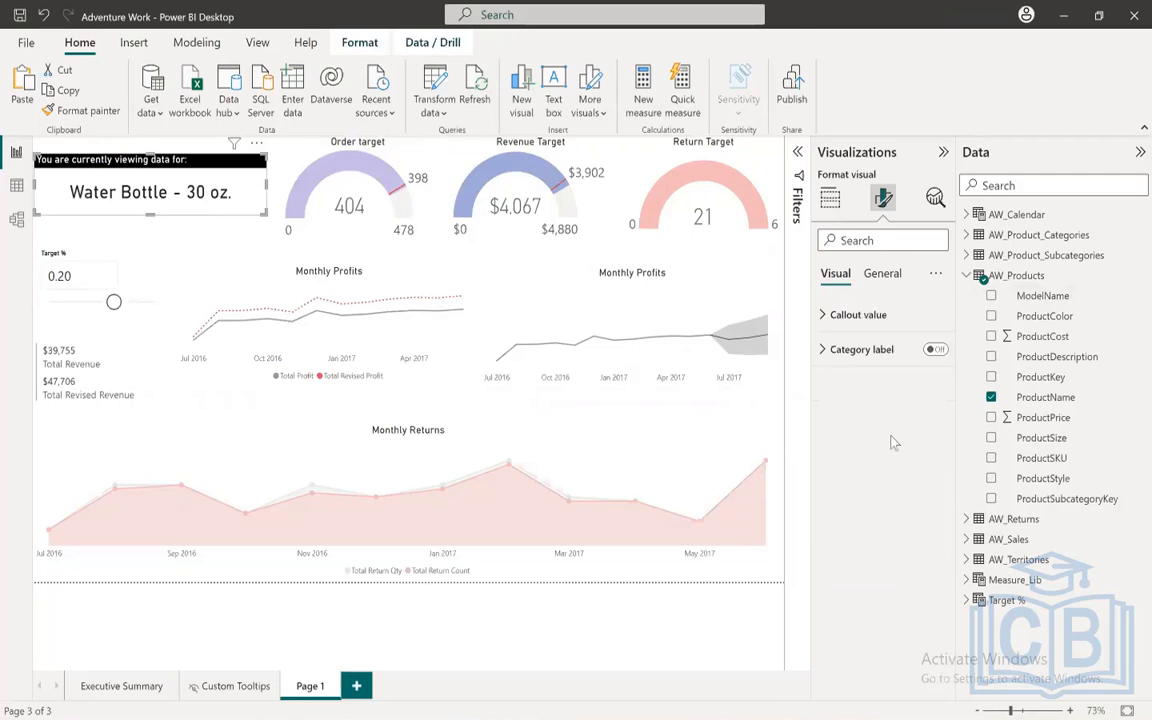
left_click(842, 322)
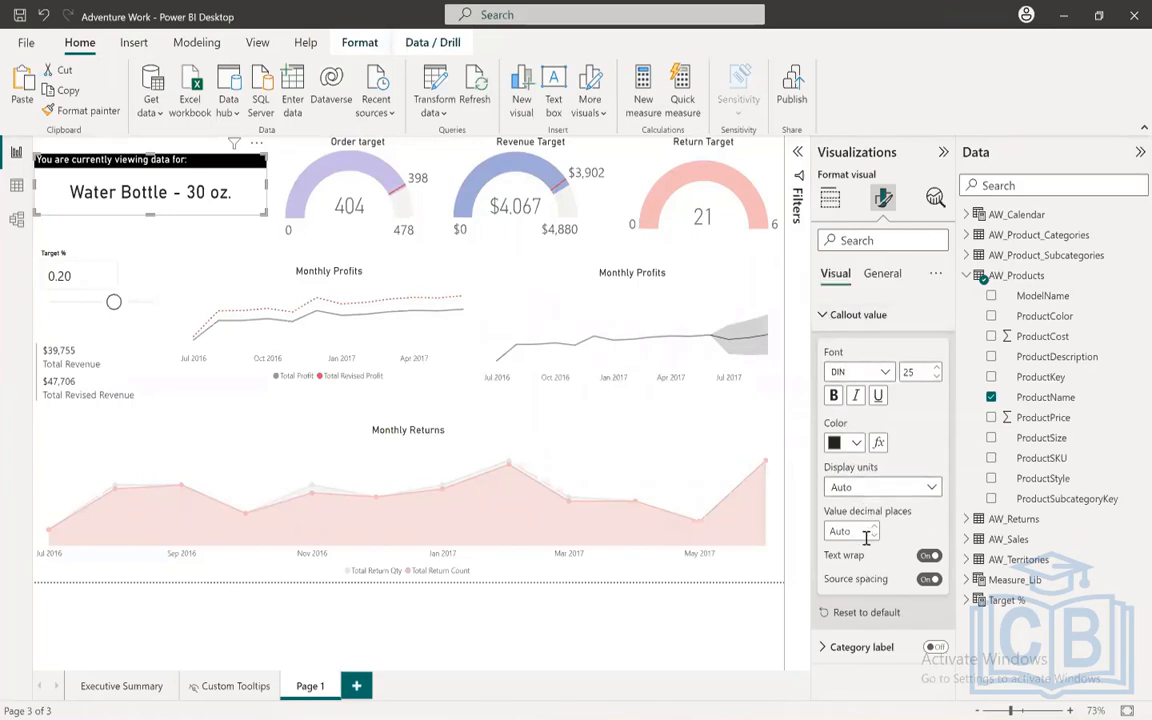
left_click(846, 316)
left_click(855, 350)
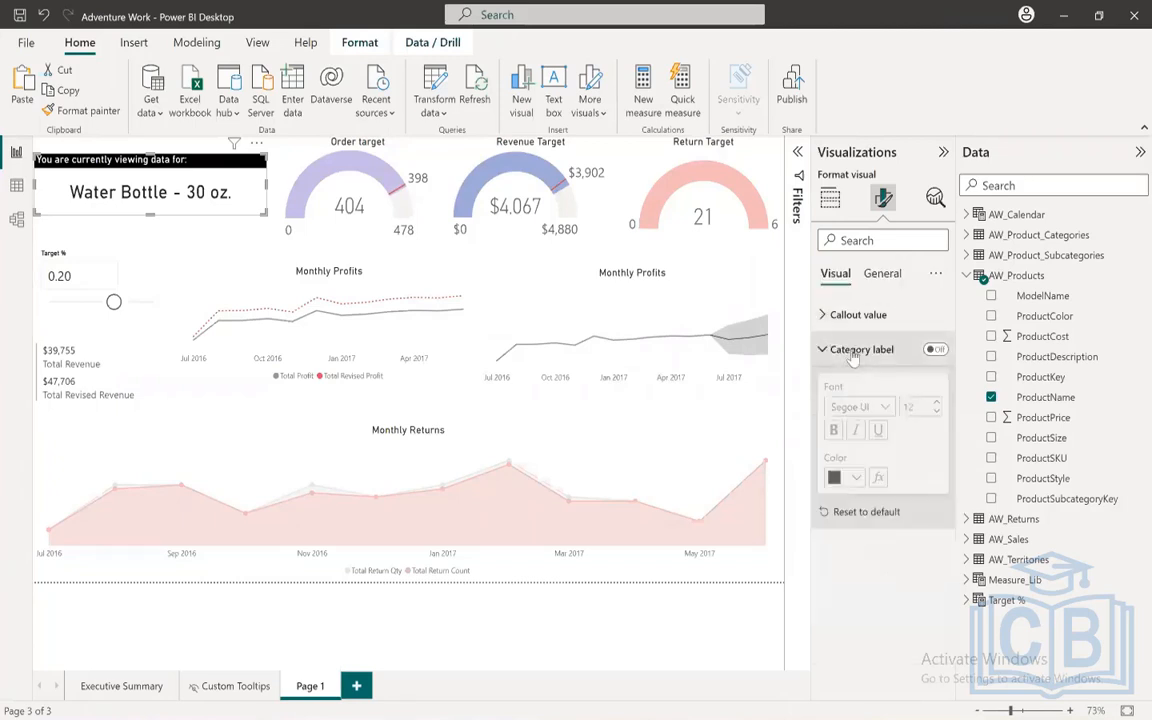
left_click(852, 350)
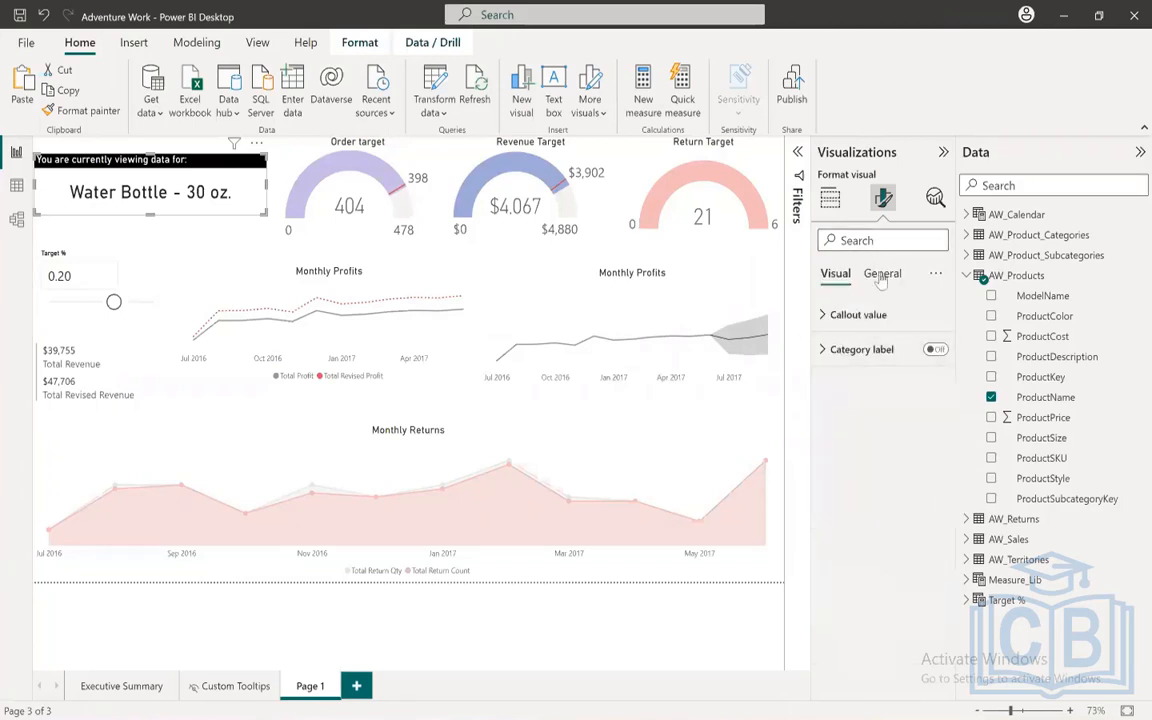
Step: Fill the product name card's background with a very dark grey after trying a lighter grey
left_click(878, 273)
left_click(841, 349)
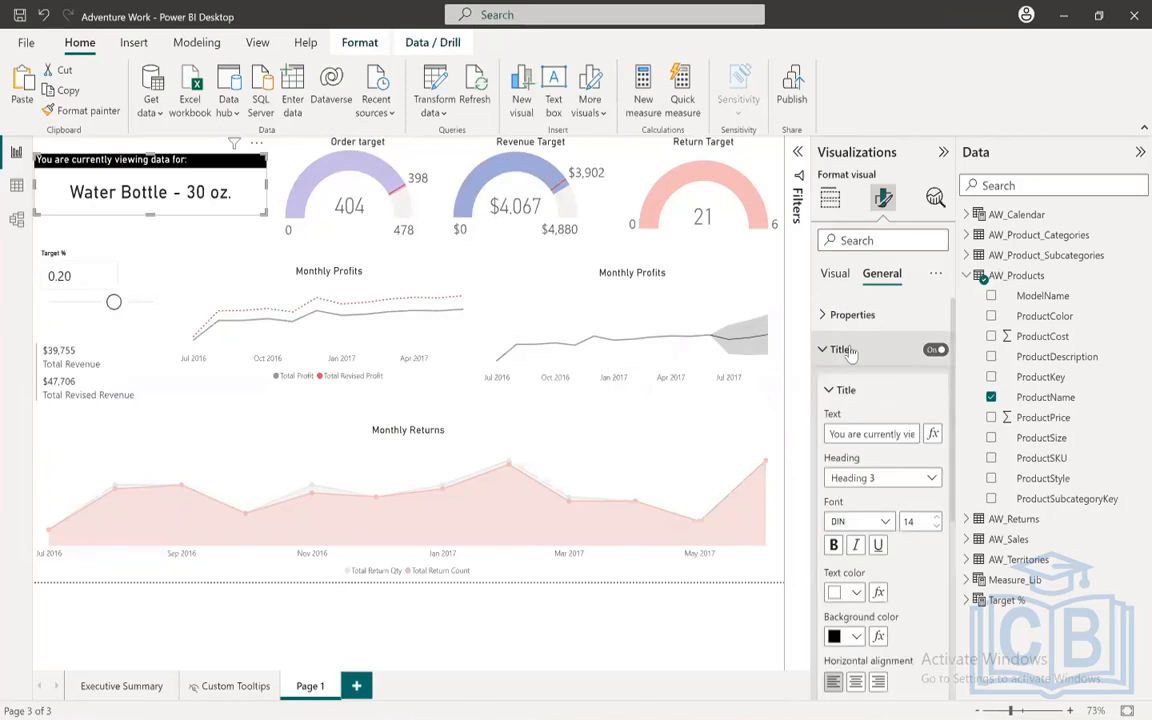
left_click(841, 349)
left_click(850, 386)
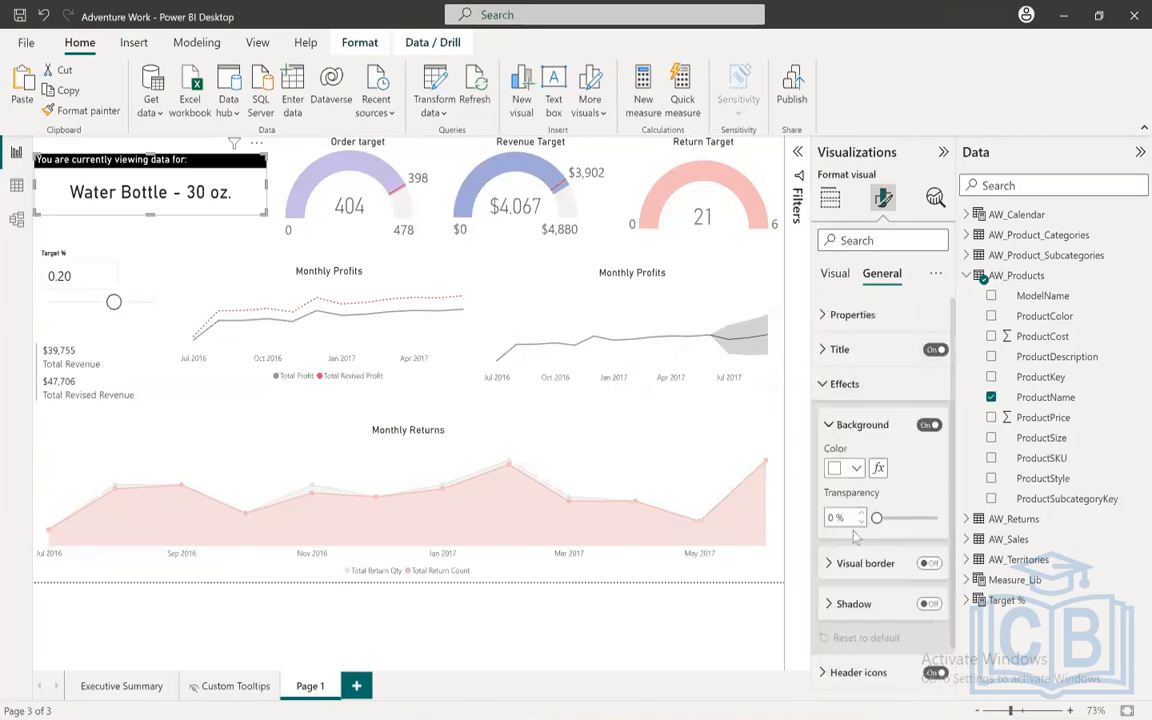
left_click(853, 469)
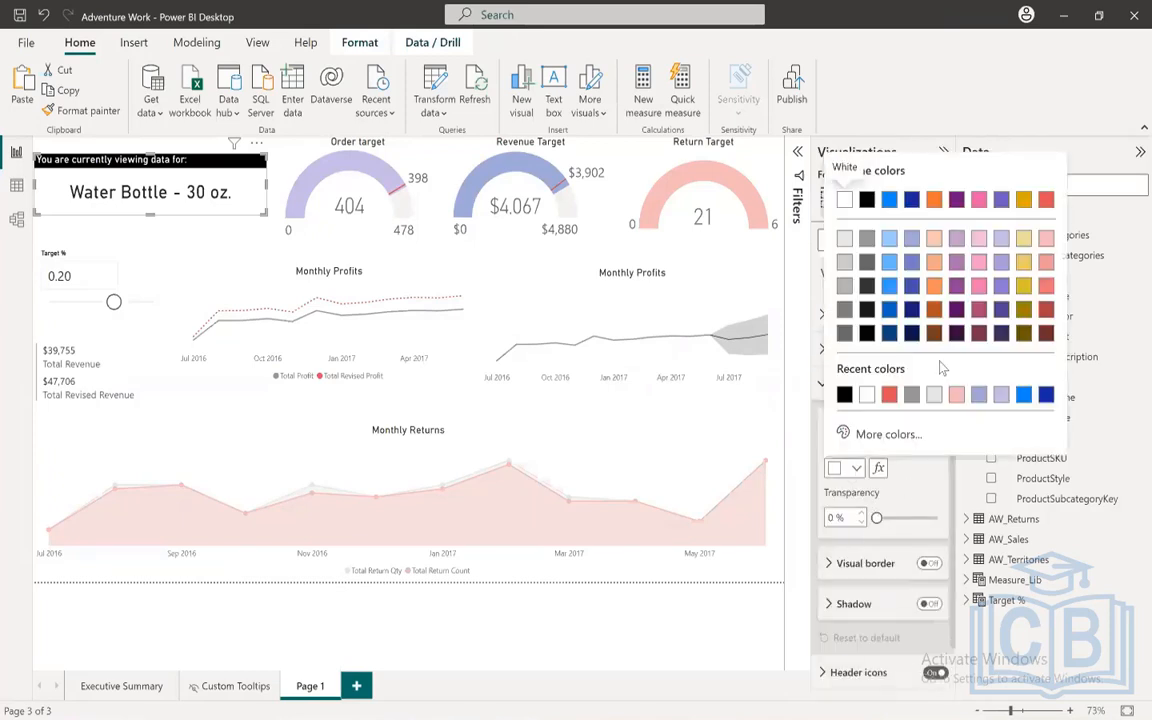
left_click(867, 286)
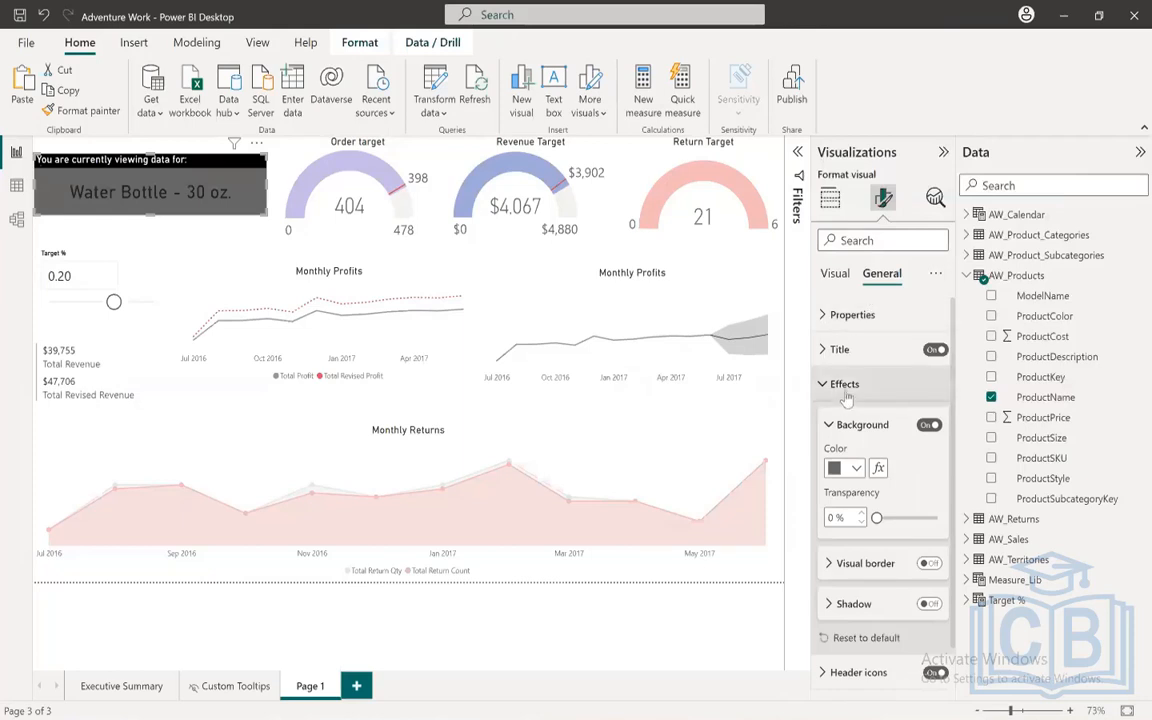
left_click(855, 468)
left_click(869, 288)
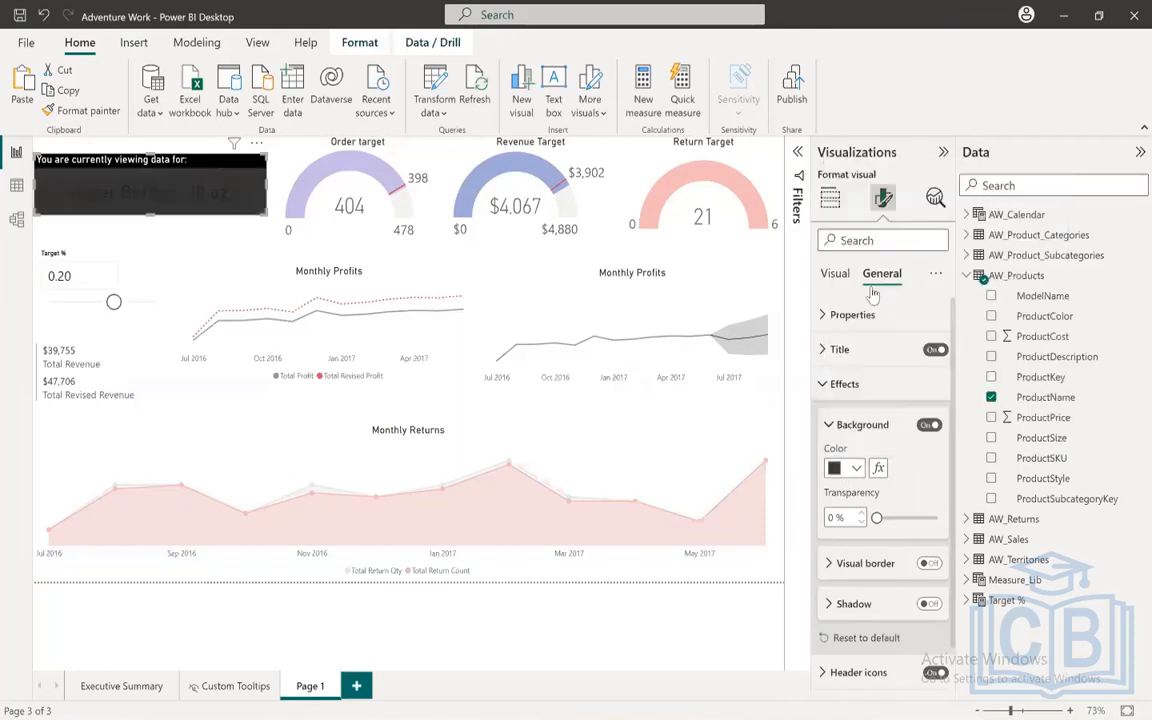
left_click(836, 384)
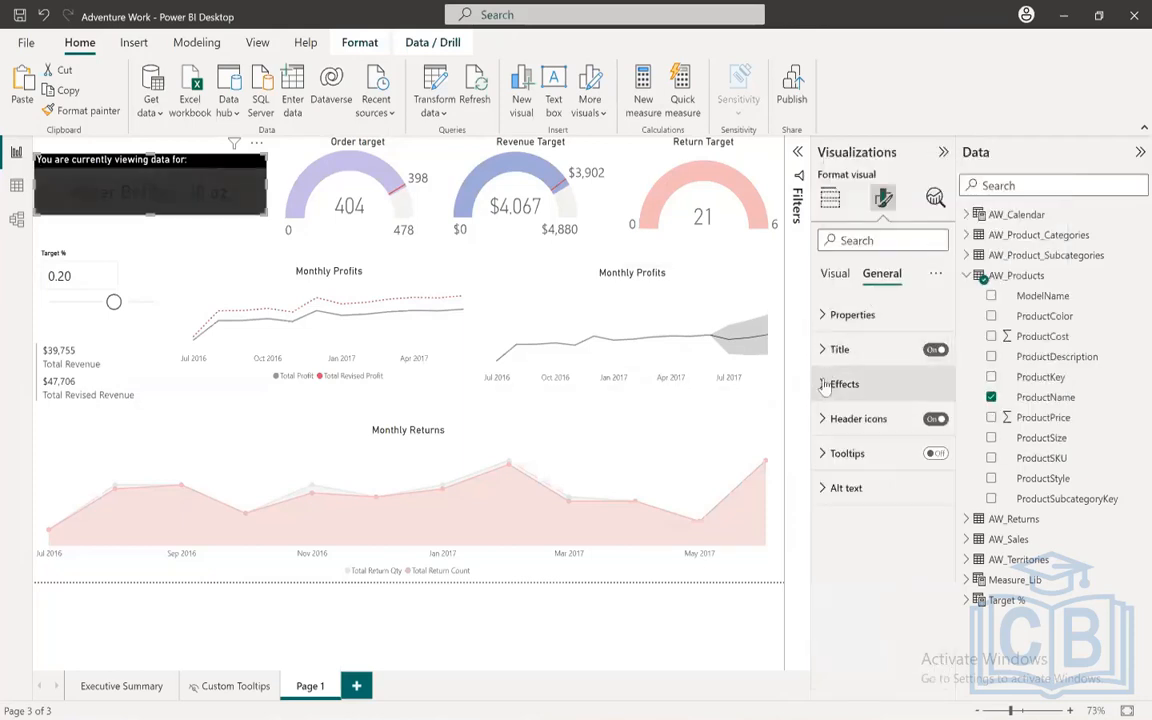
Step: Set the product name card's callout value colour to light red (#e68f96, Theme color 8, 40% lighter) and deselect the card
left_click(834, 273)
left_click(832, 314)
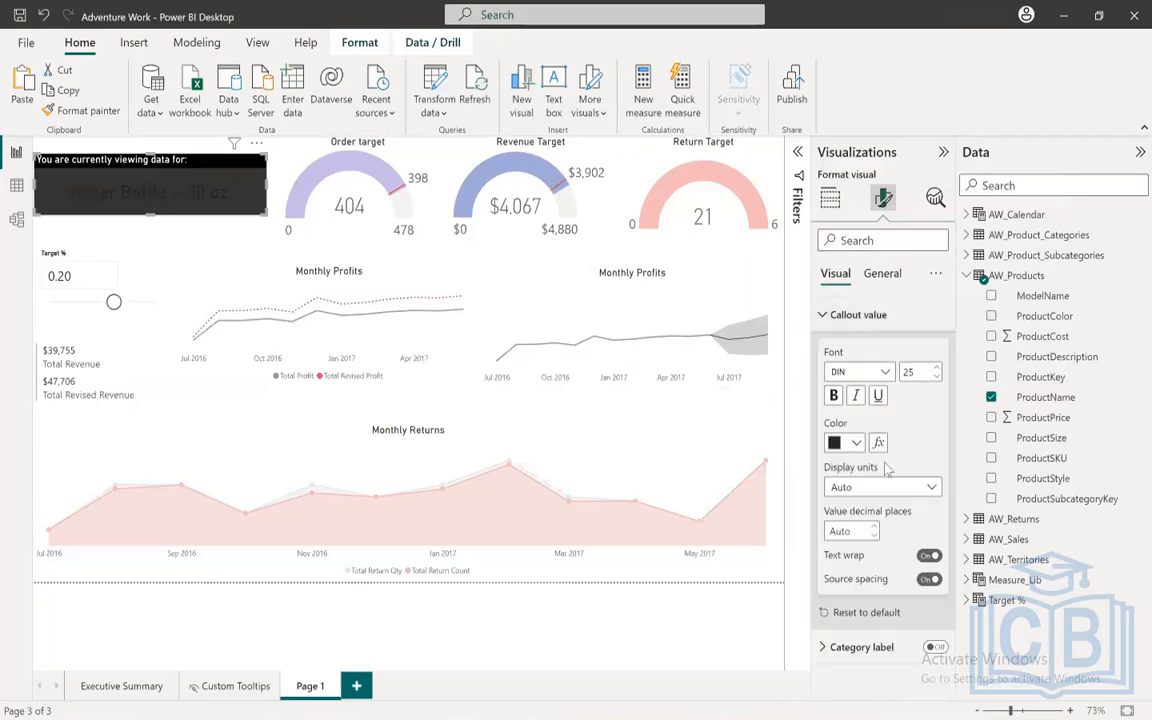
left_click(849, 446)
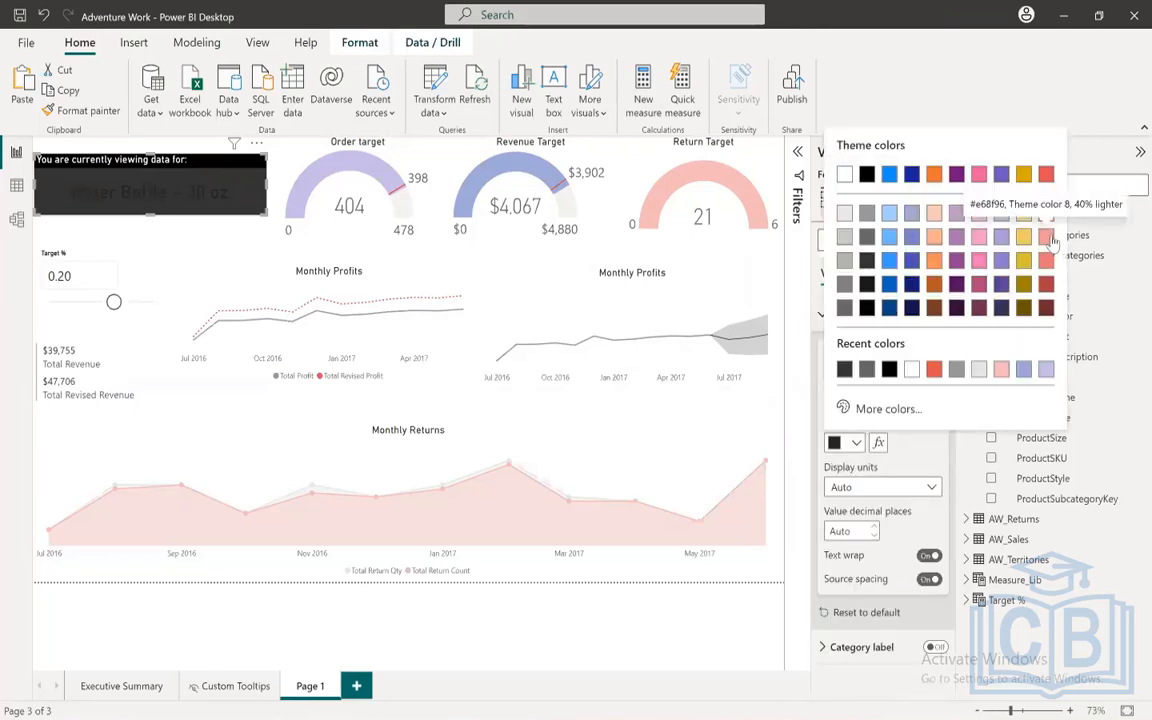
left_click(948, 214)
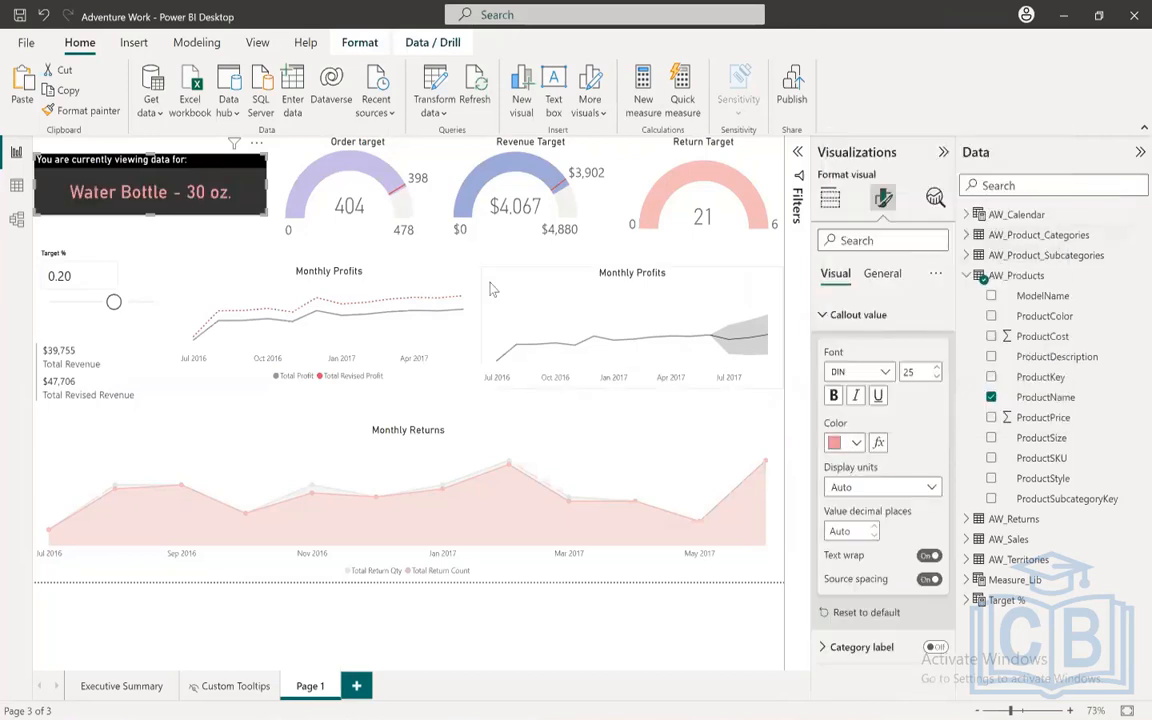
left_click(246, 262)
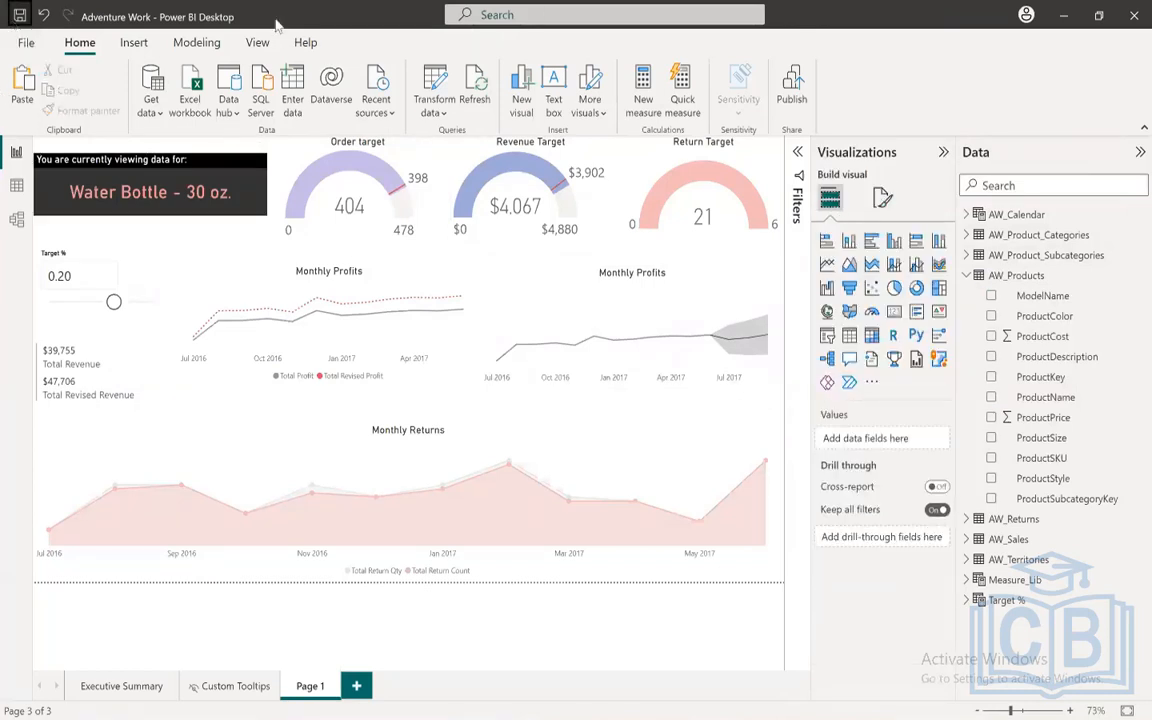
Step: Hide the visual options and data fields and show the page filters beside the report
left_click(943, 151)
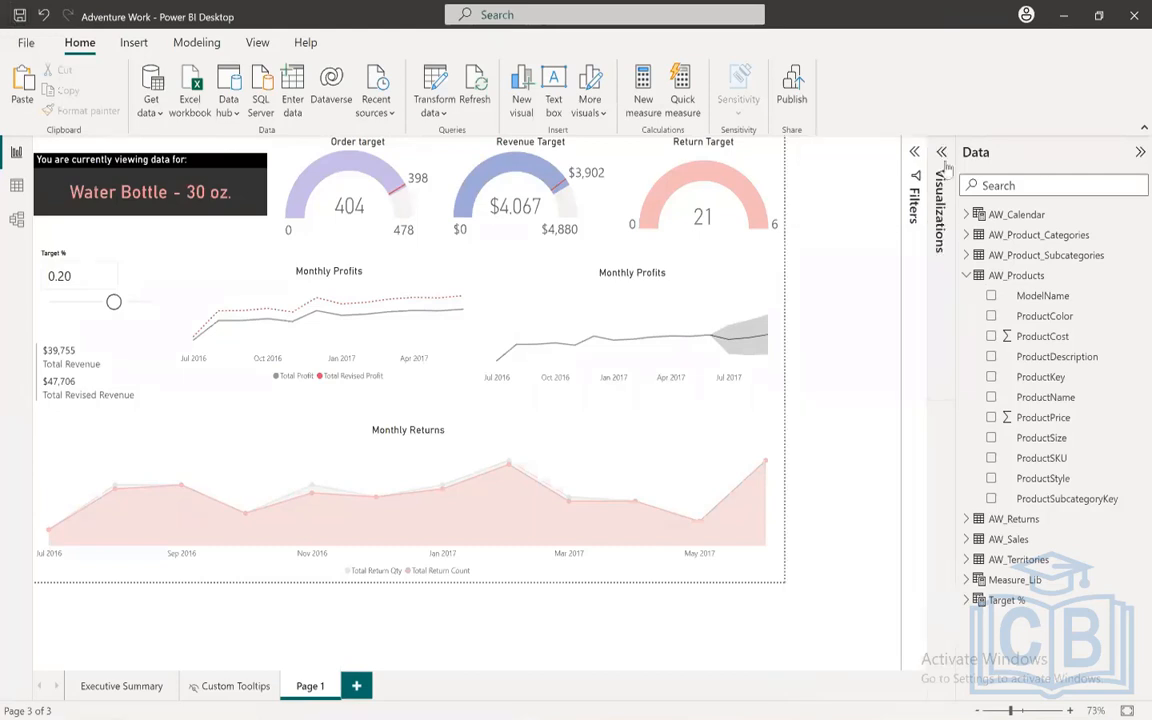
left_click(1140, 151)
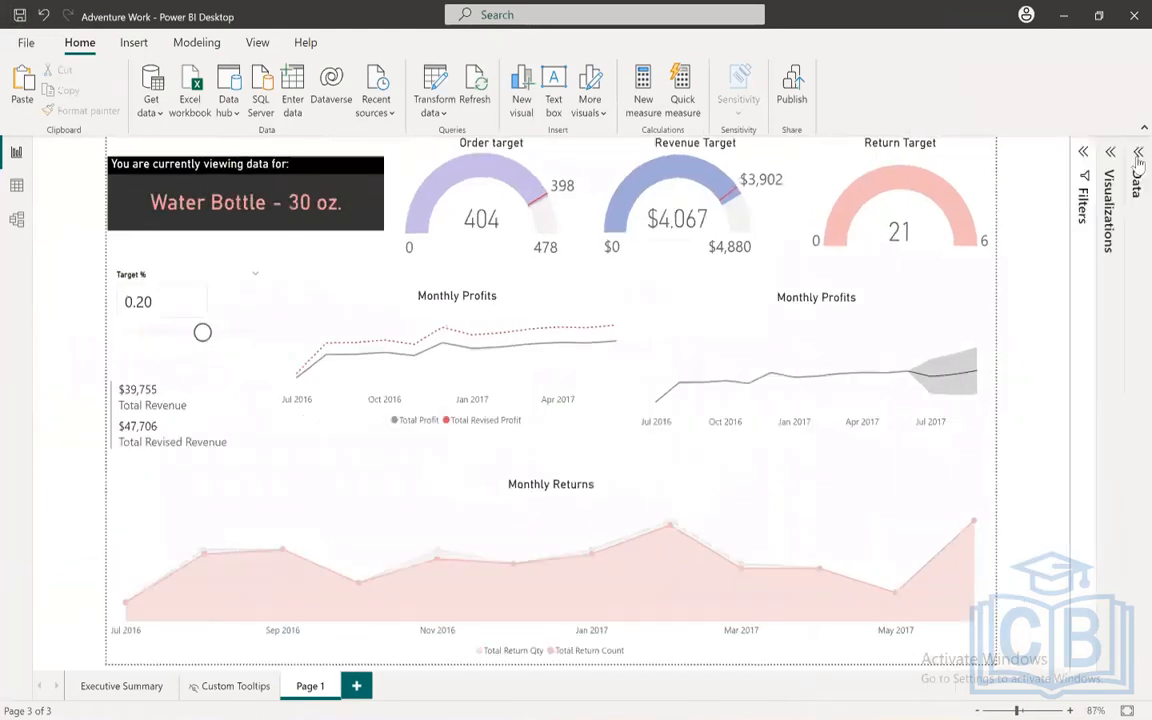
left_click(1084, 152)
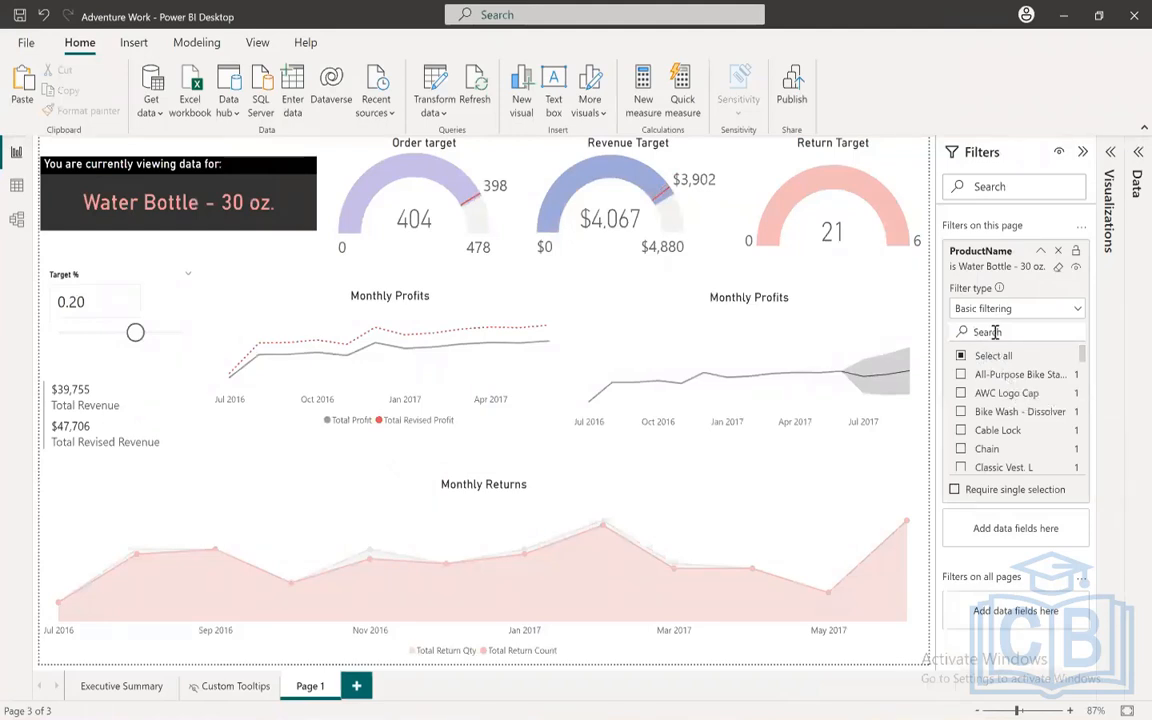
Step: Clear the page's ProductName filter, search its values for "mountain", and filter the page to Mountain Bottle Cage
left_click(1059, 268)
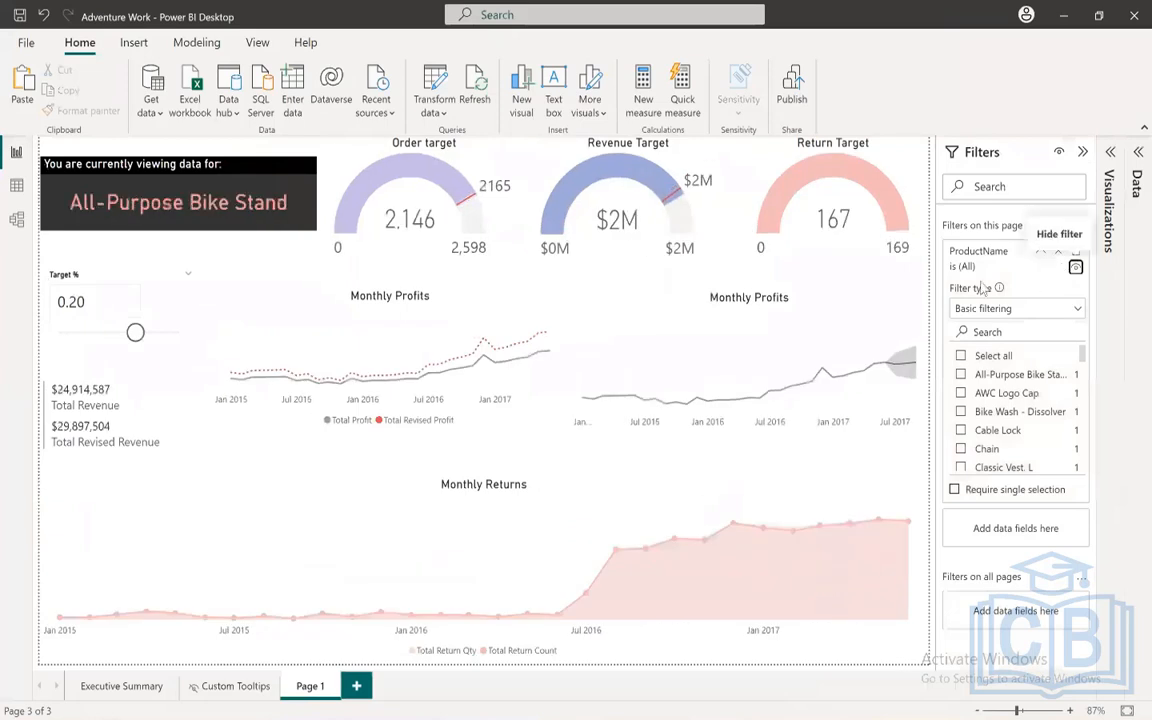
left_click(1007, 330)
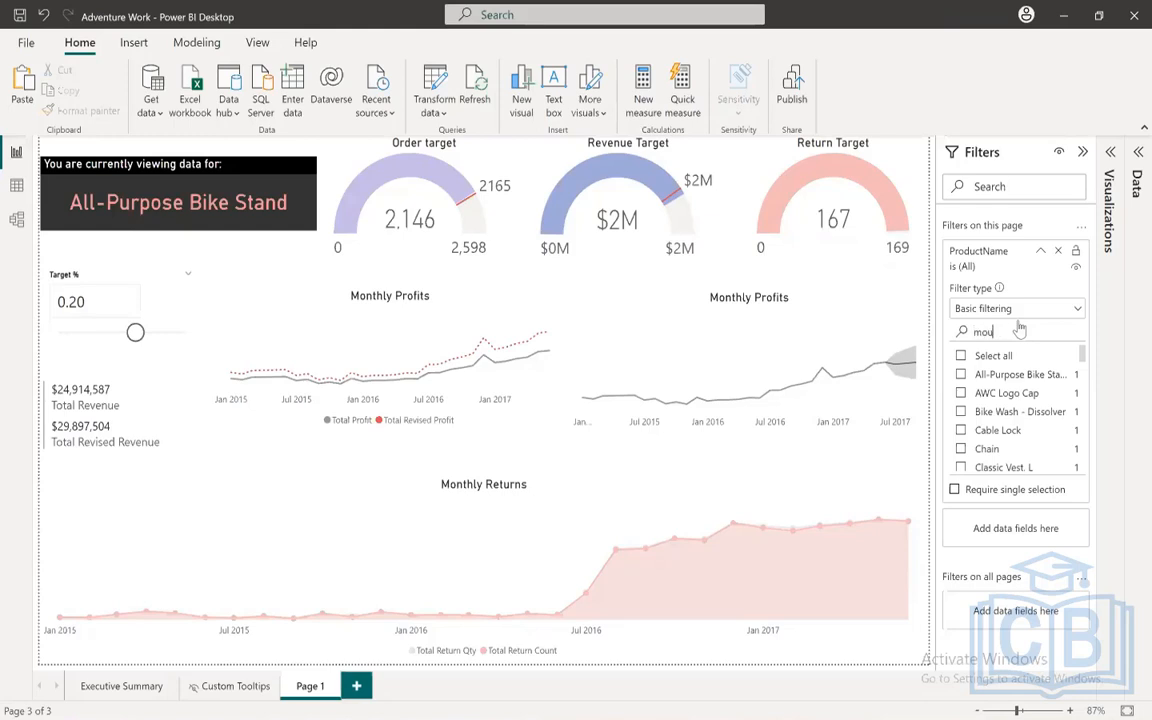
type("ntain")
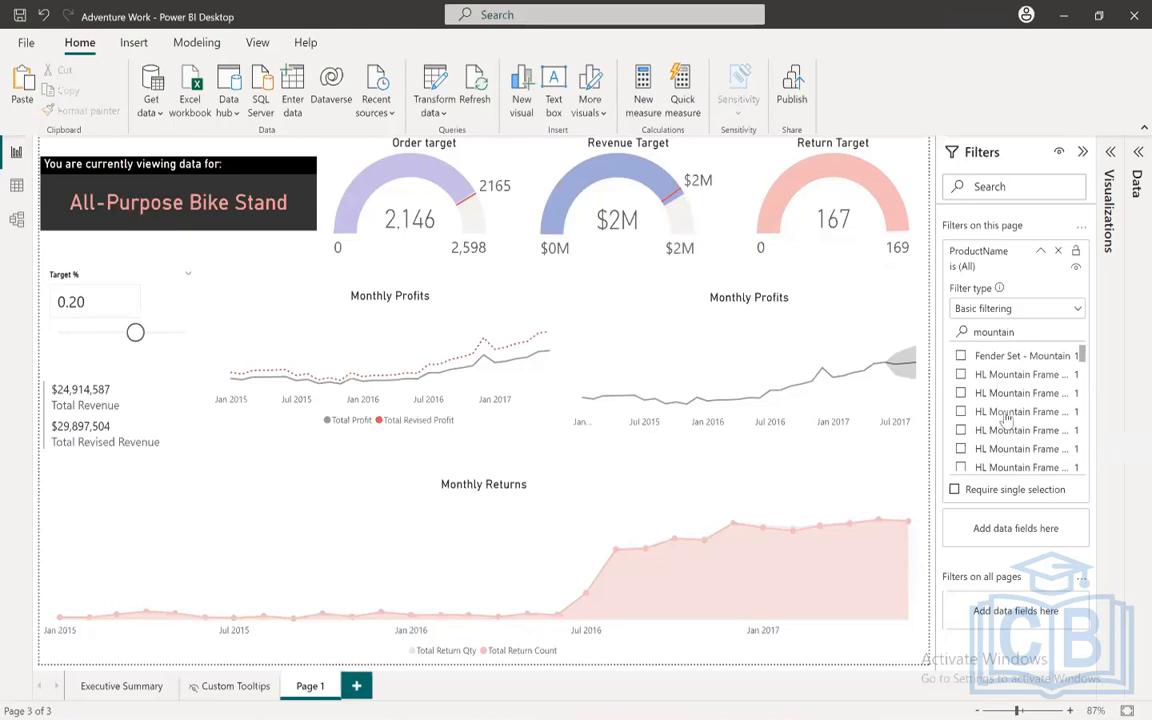
scroll(1008, 418, "down", 1)
left_click_drag(1083, 363, 1086, 422)
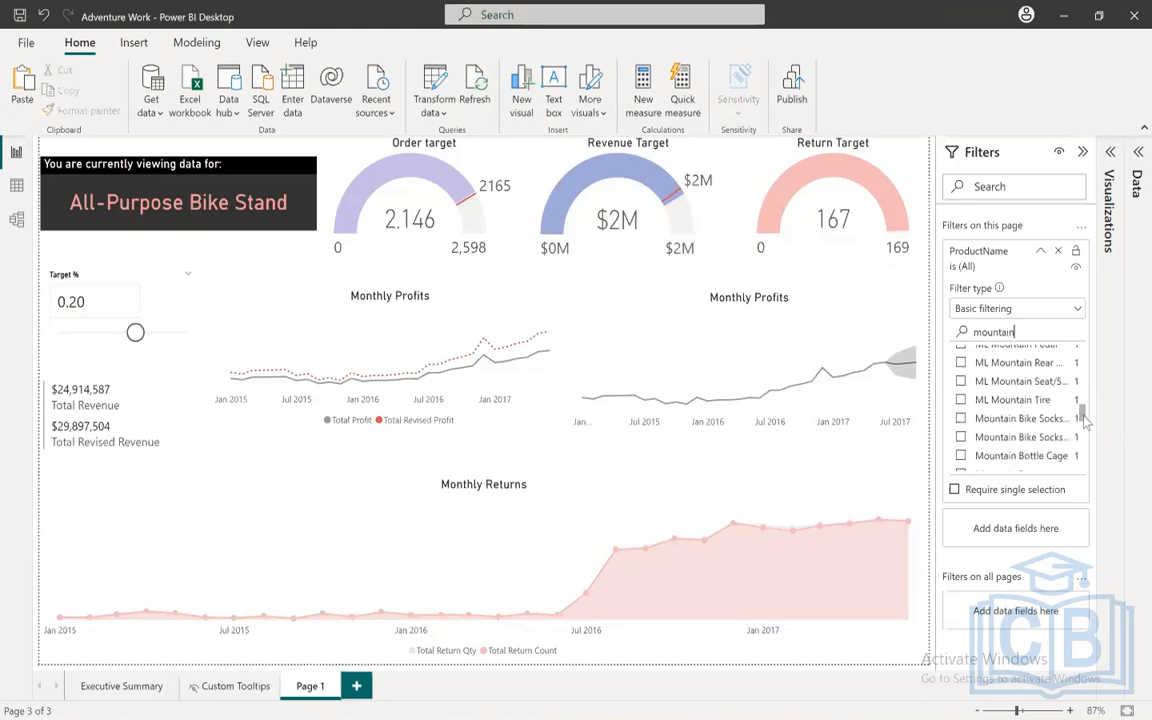
scroll(1086, 421, "up", 1)
scroll(1086, 421, "down", 1)
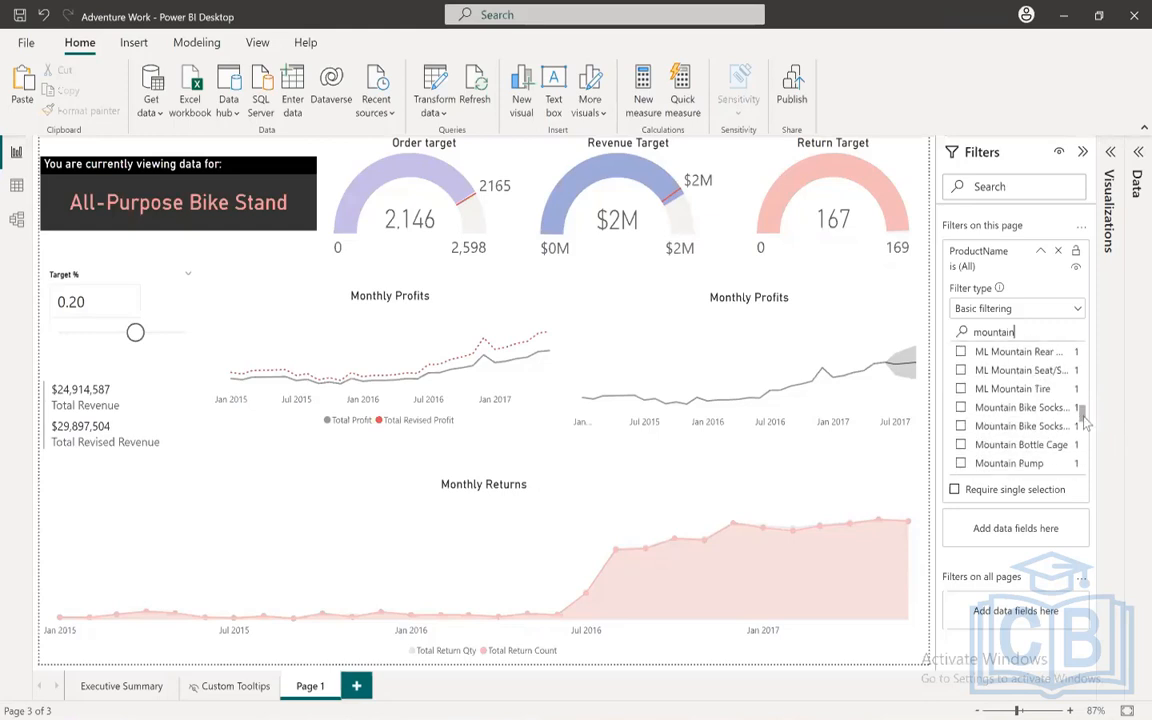
left_click(961, 447)
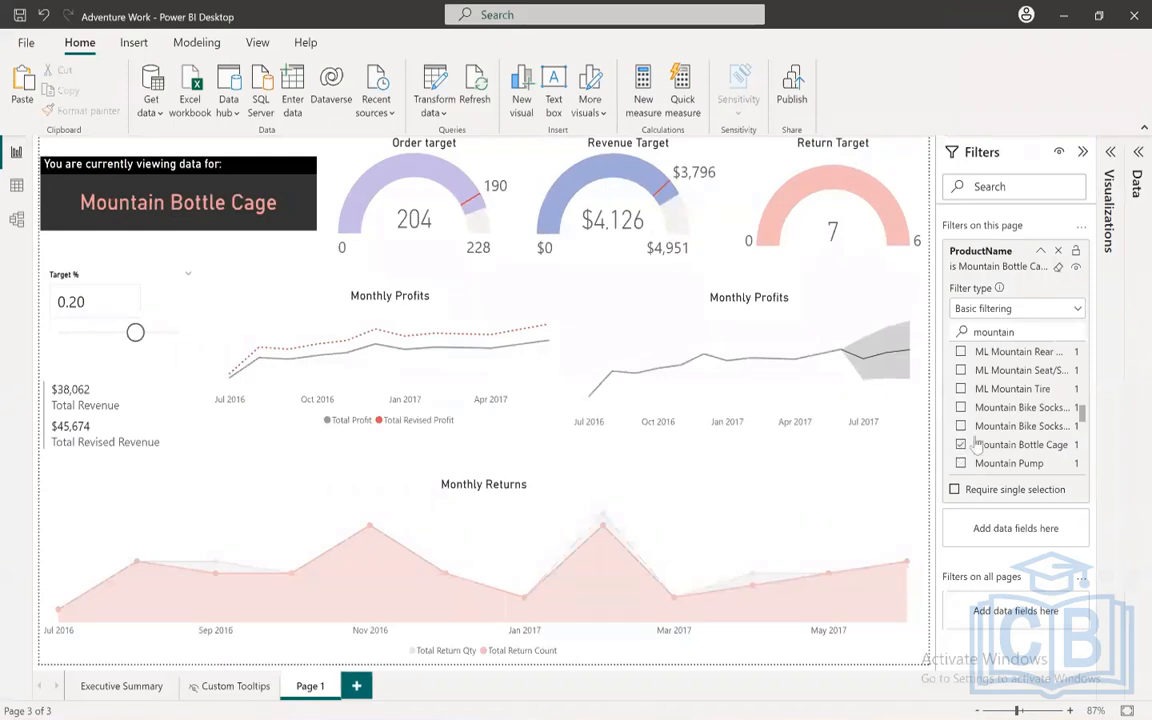
Step: Clear the Mountain Bottle Cage selection, remove the ProductName filter from the page, and hide the page filters
left_click(1058, 265)
left_click(1060, 251)
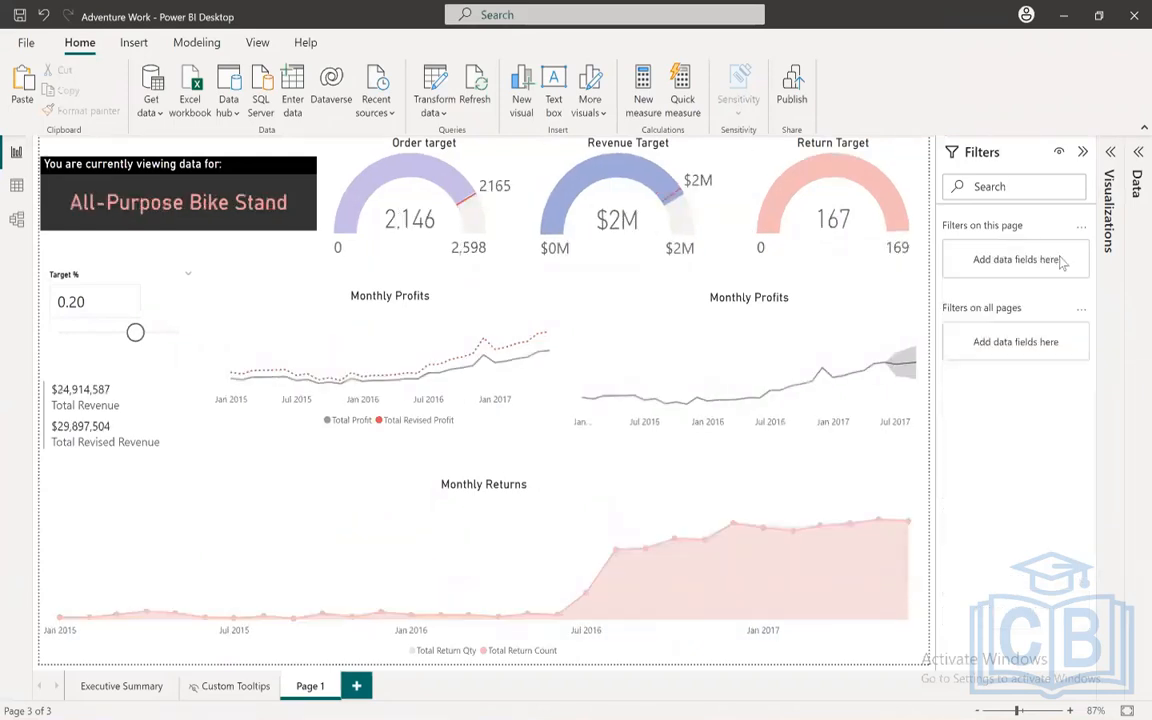
left_click(1083, 152)
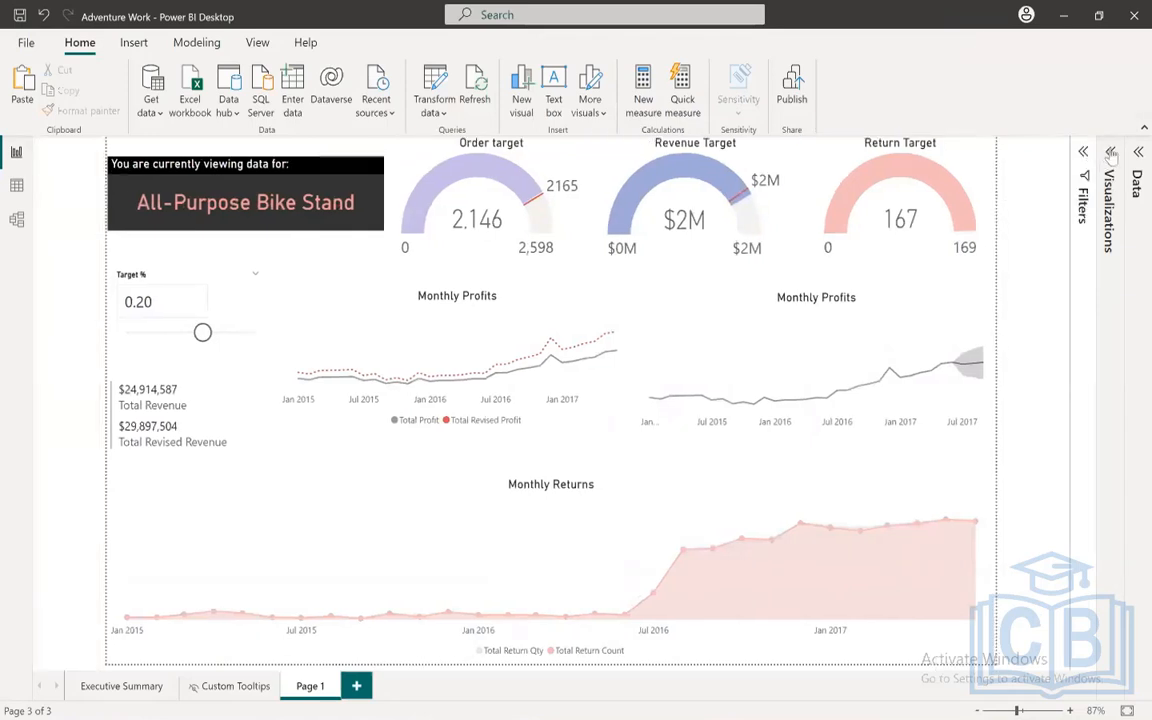
Step: Add ProductName from AW_Products as the page's drill-through field and hide the data fields
left_click(1110, 152)
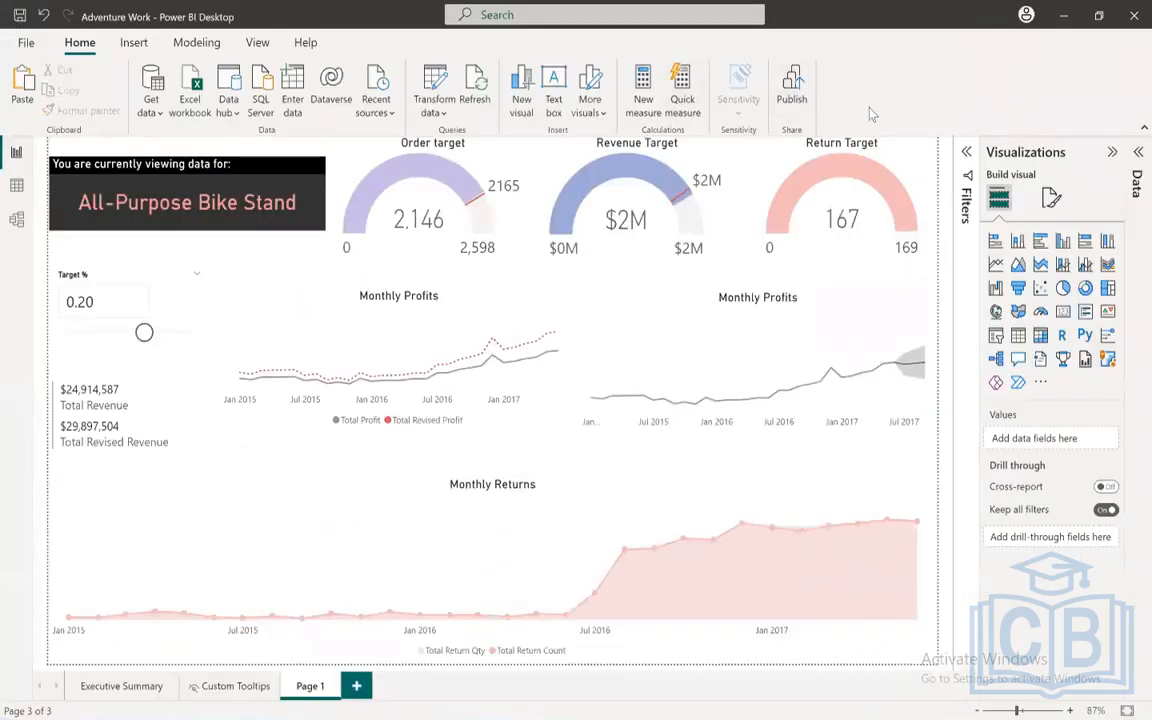
left_click(1139, 153)
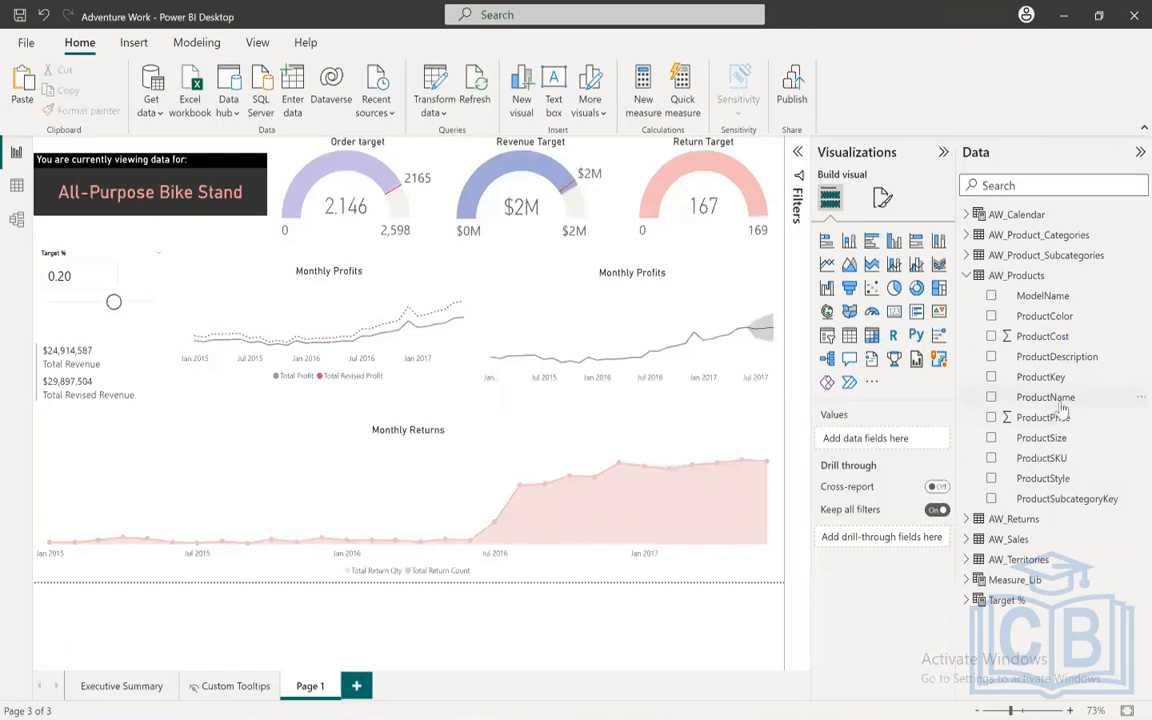
left_click_drag(1075, 400, 889, 545)
scroll(901, 548, "down", 1)
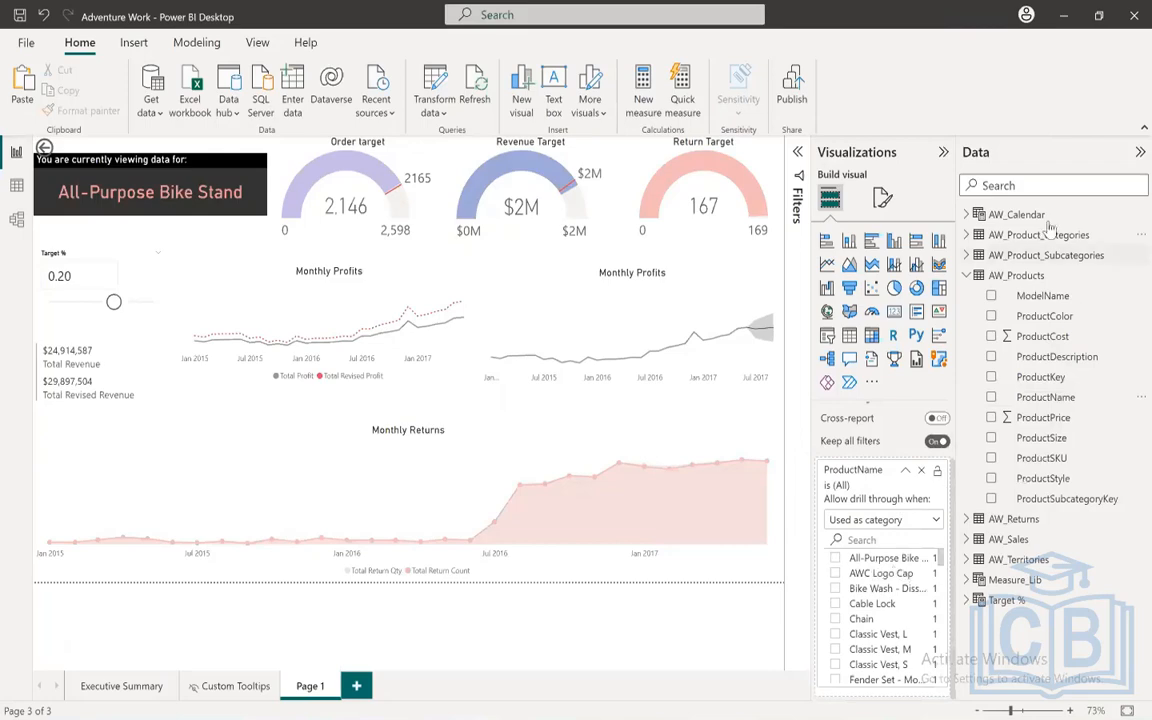
left_click(1140, 152)
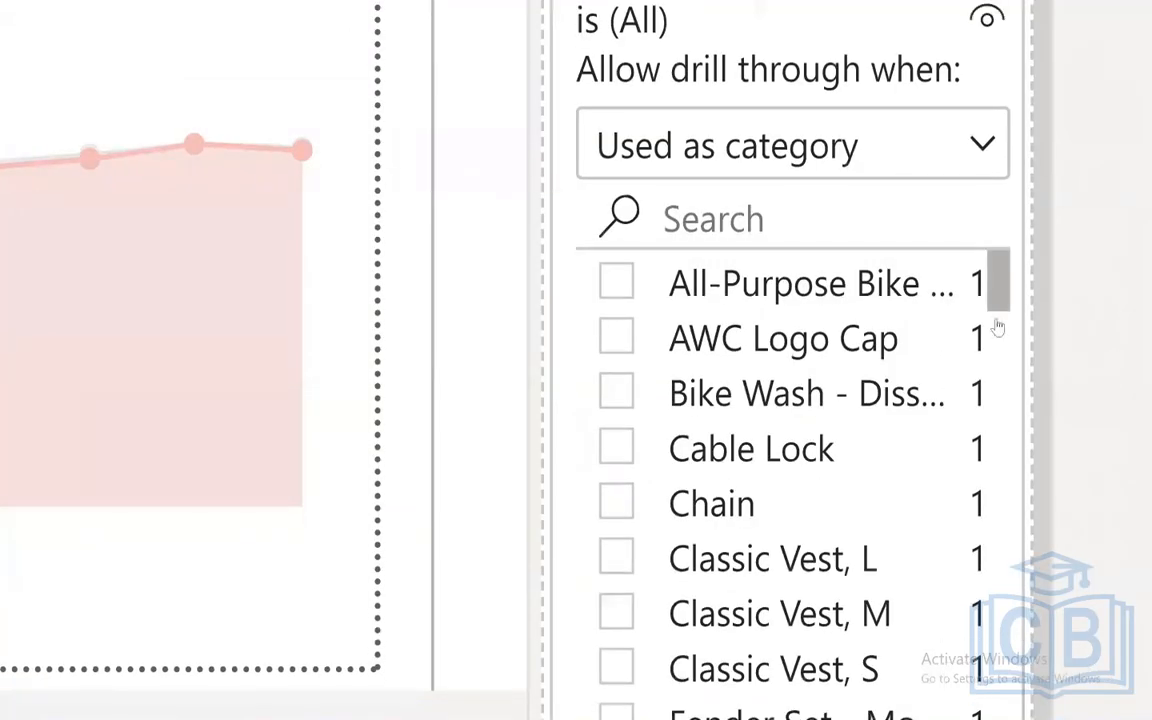
Step: Test the ProductName drill-through filter by searching "water" and selecting Water Bottle - 30 oz., and clear the selection
left_click(913, 220)
type("water")
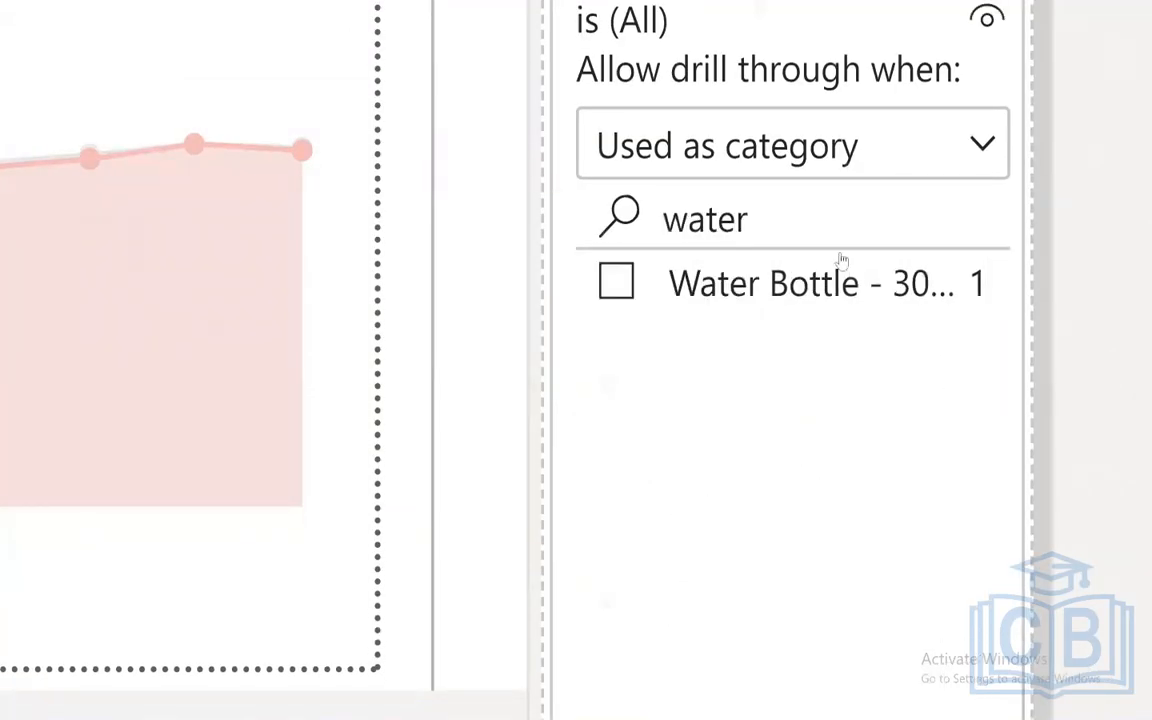
left_click(617, 282)
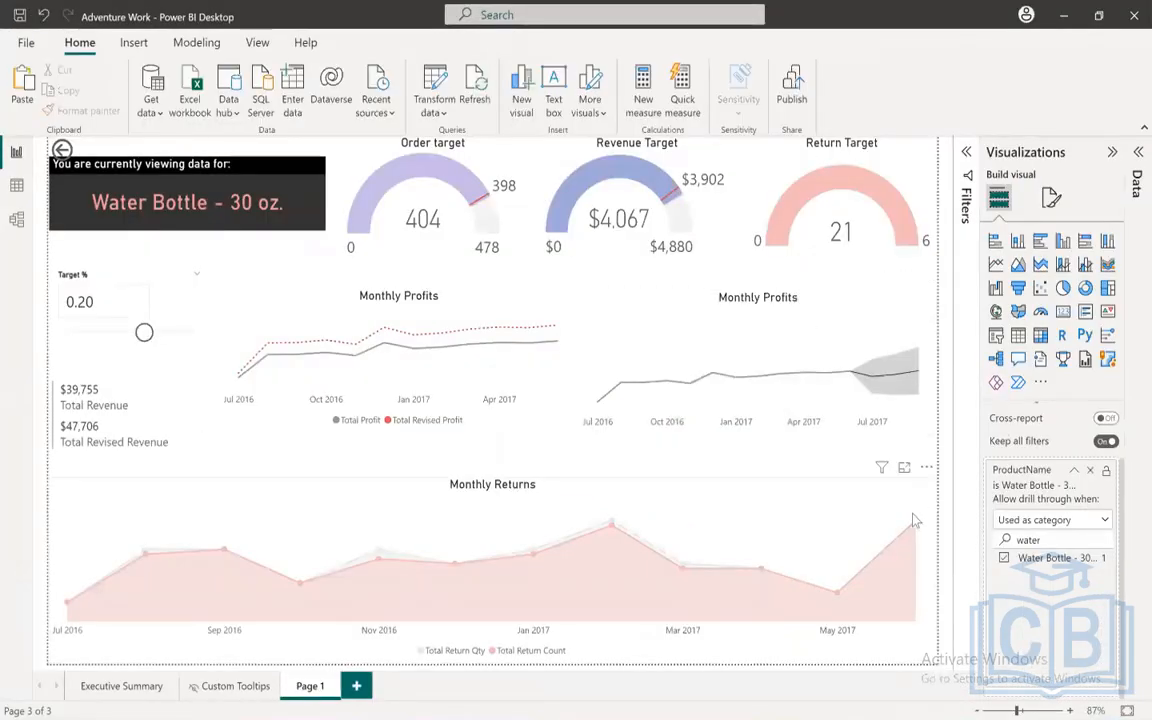
left_click(1089, 485)
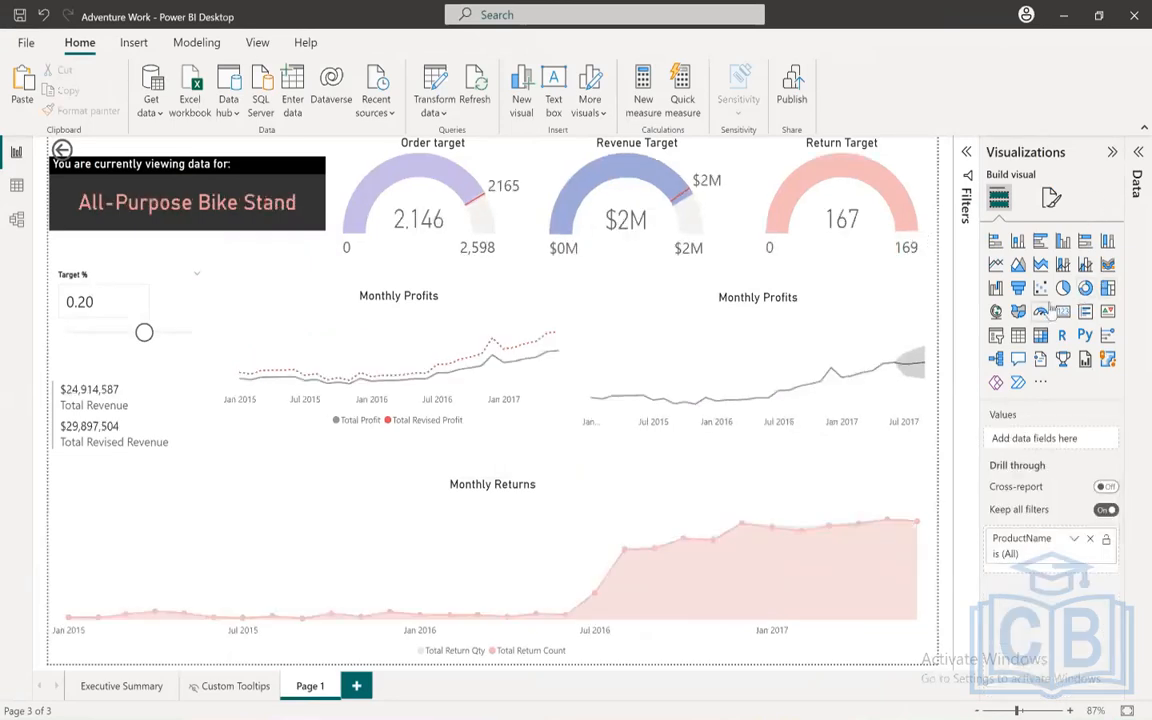
Step: Narrow the back button to fit its arrow and move the product name card slightly down to sit below it
left_click(1113, 153)
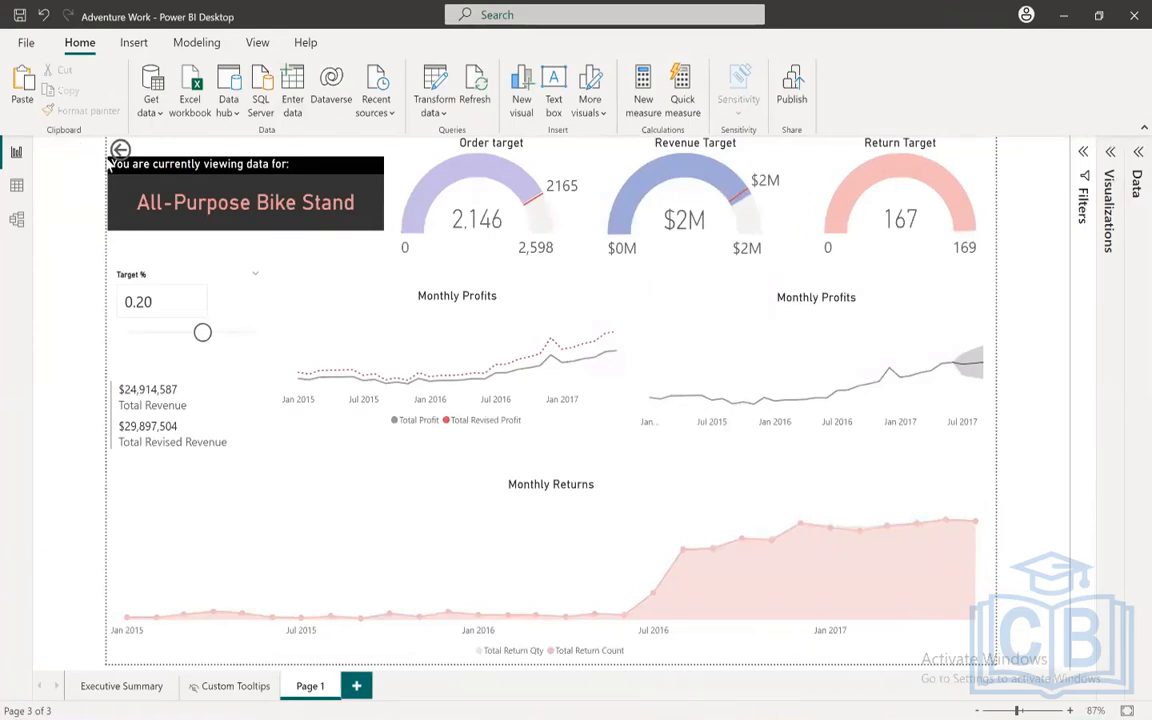
left_click(148, 151)
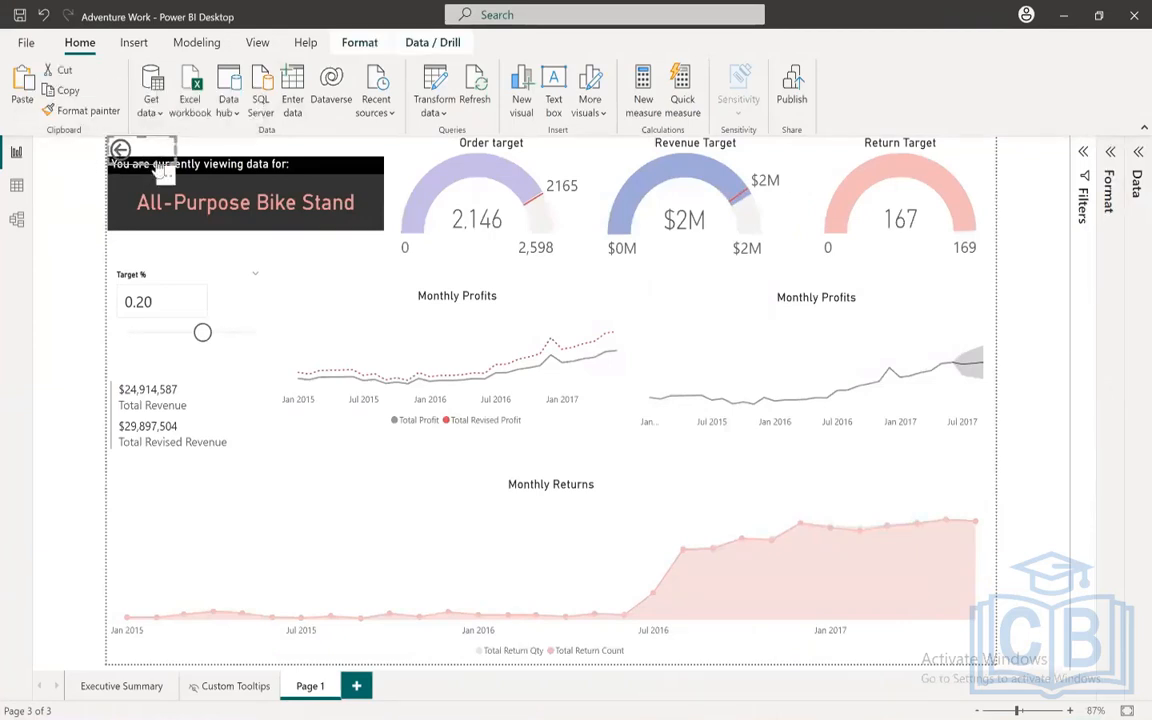
left_click_drag(175, 147, 180, 183)
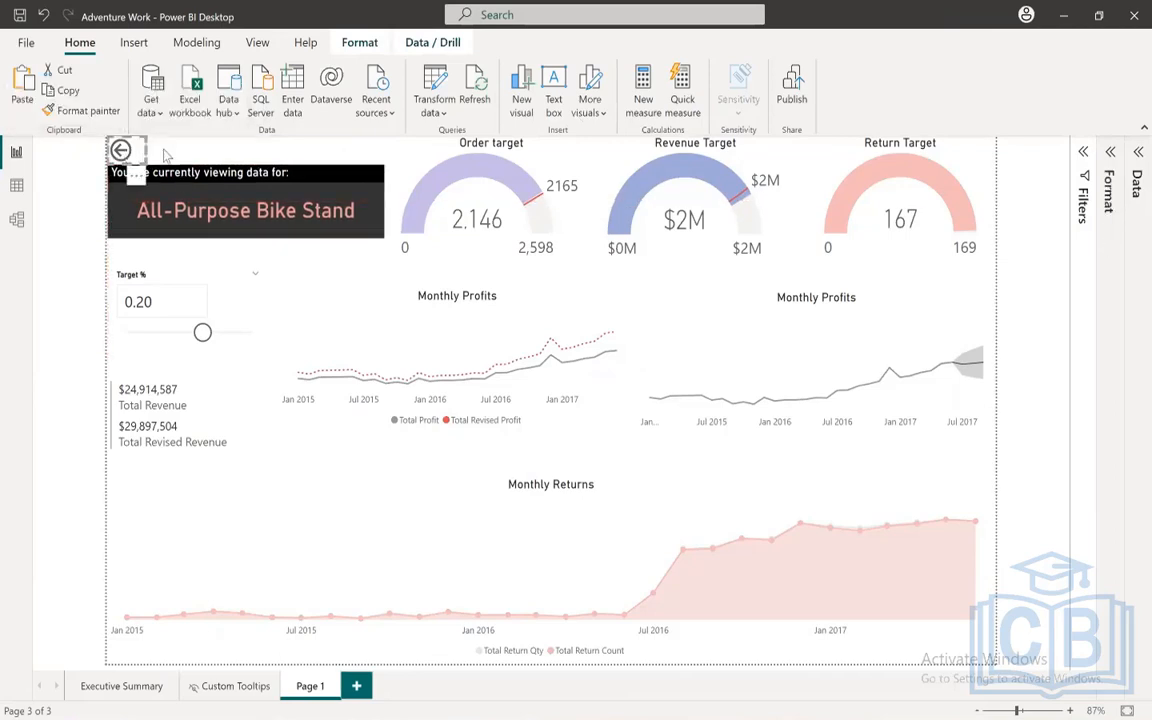
Step: Examine the back button's action type and hide its format options again
left_click(1108, 160)
left_click(1040, 375)
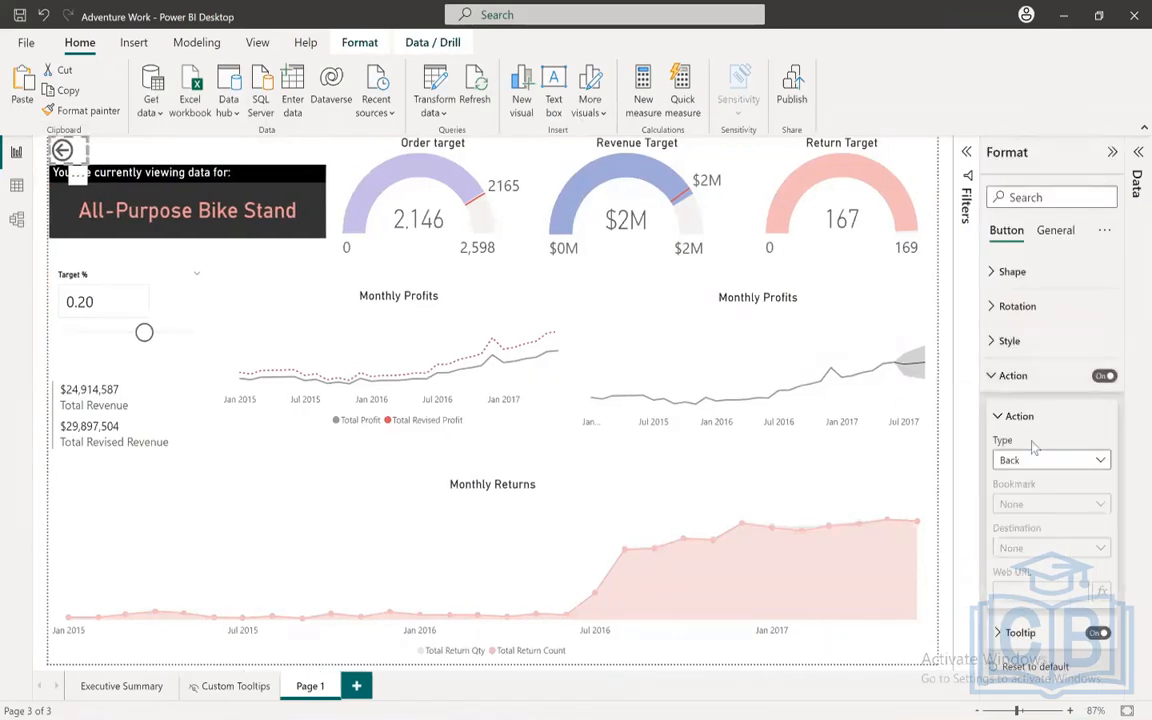
left_click(1008, 376)
left_click(1112, 152)
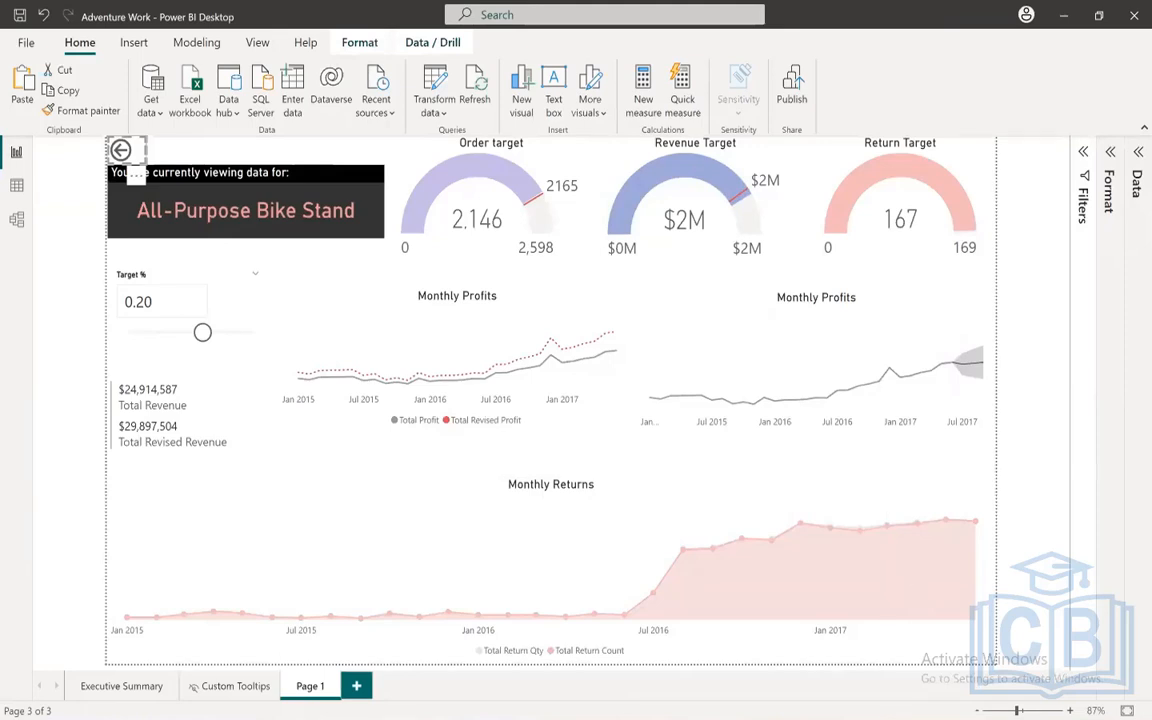
Step: Check the drill-through target offered for Mountain-200 Black, 46 in the Executive Summary product table
left_click(106, 689)
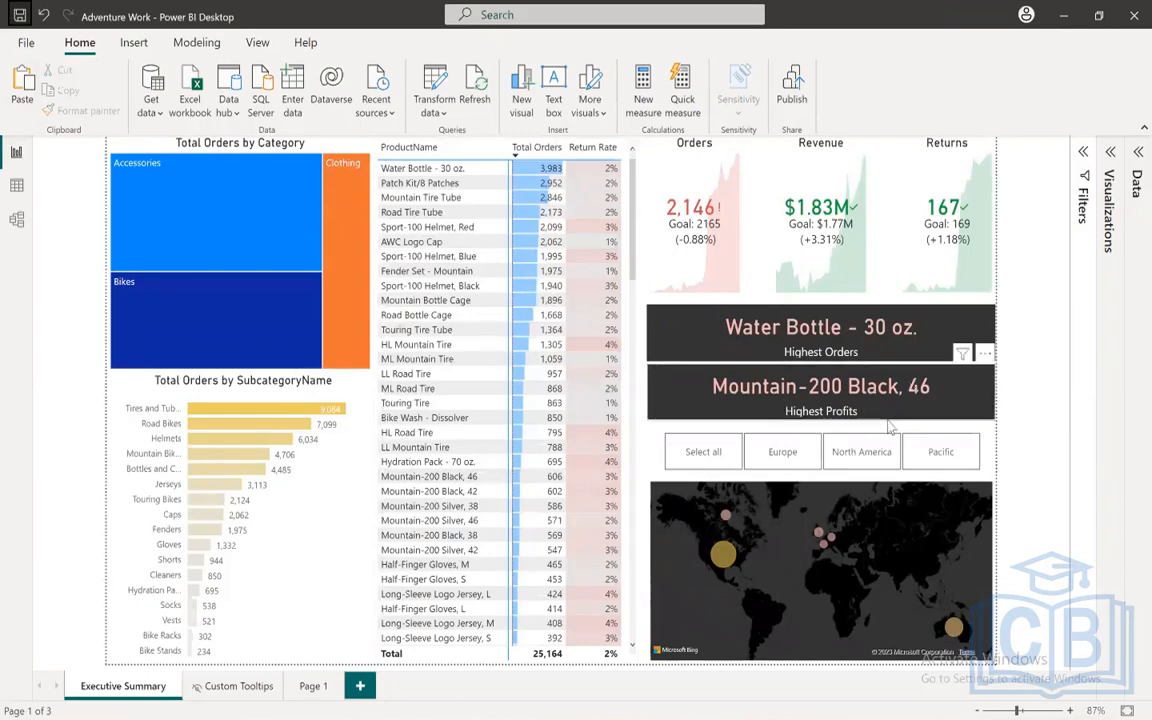
right_click(424, 483)
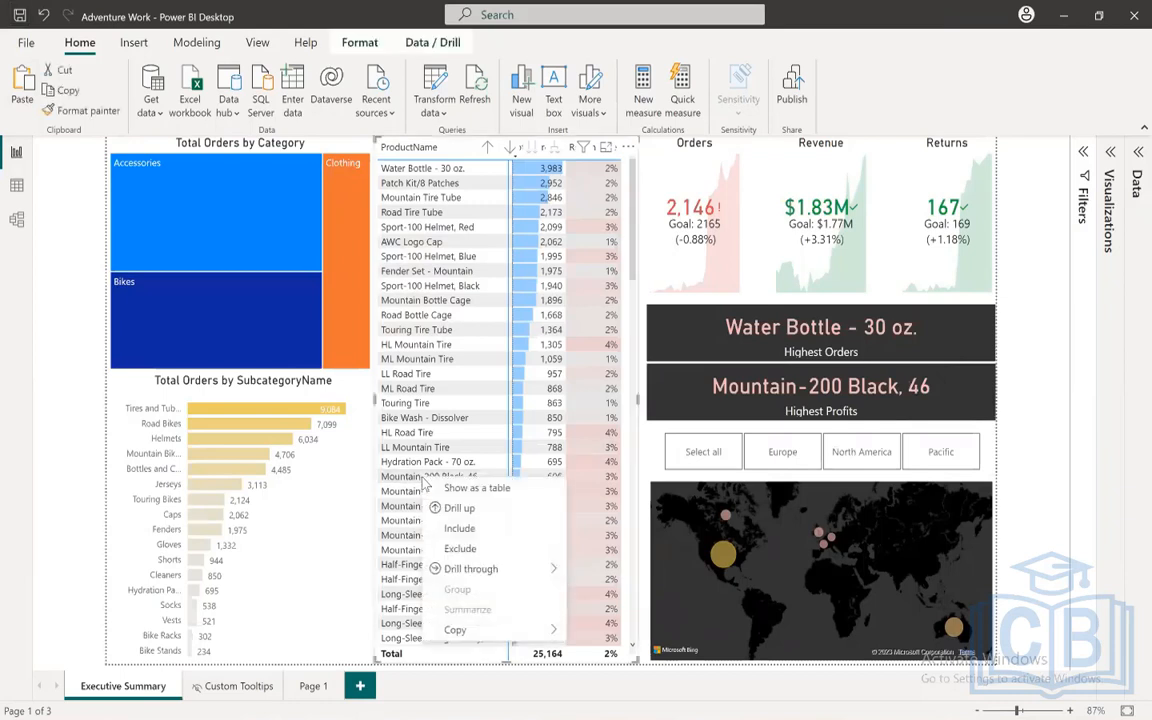
mouse_move(475, 570)
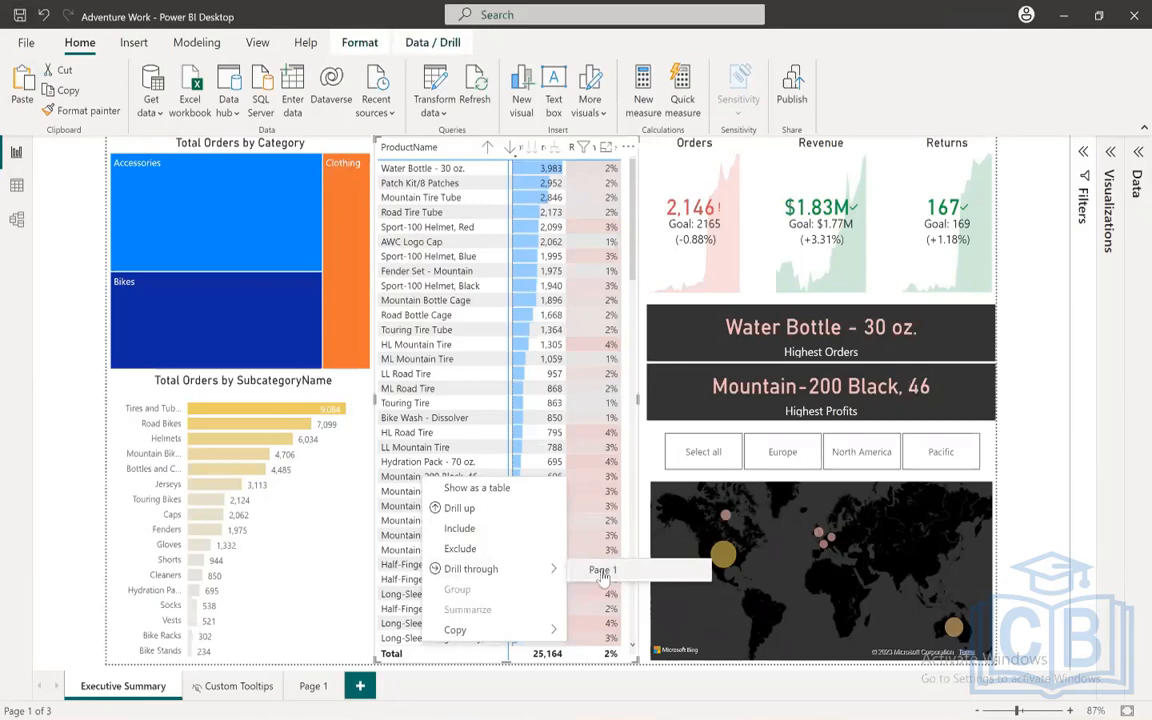
Step: Rename the report page Page 1 as Product Details
left_click(313, 688)
double_click(313, 687)
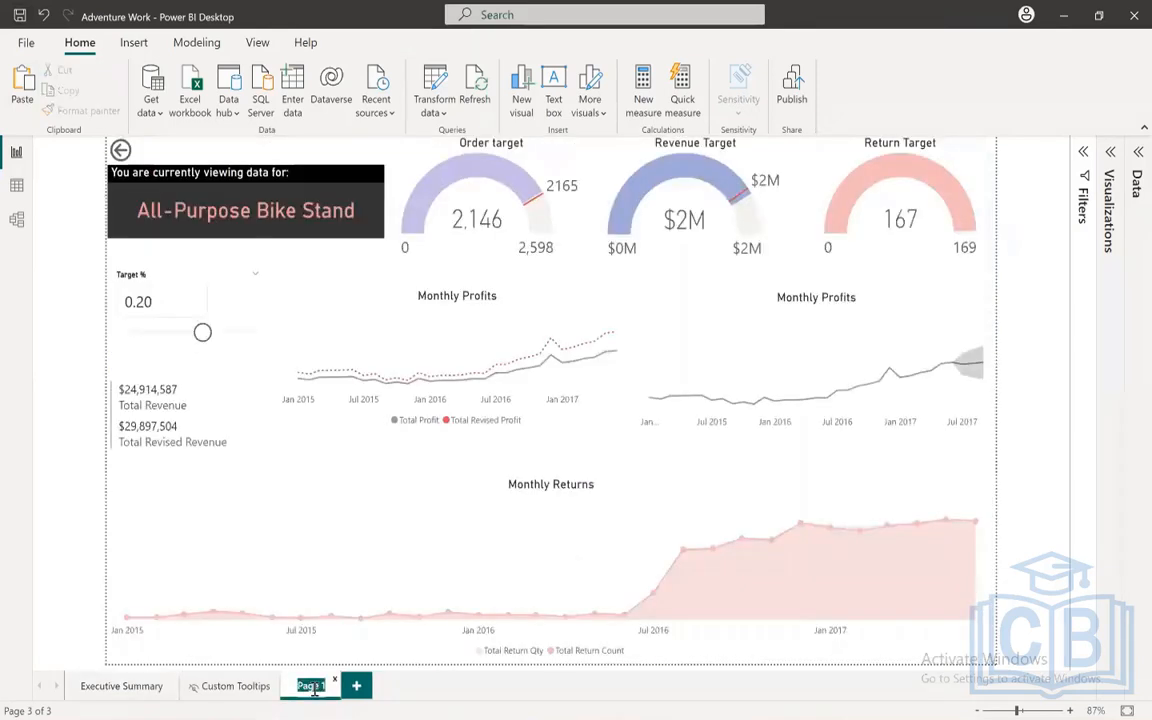
type("Product Details")
key("Return")
Step: Drill through from Mountain-200 Black, 46 on Executive Summary to Product Details and set Target % to 0.10
left_click(110, 688)
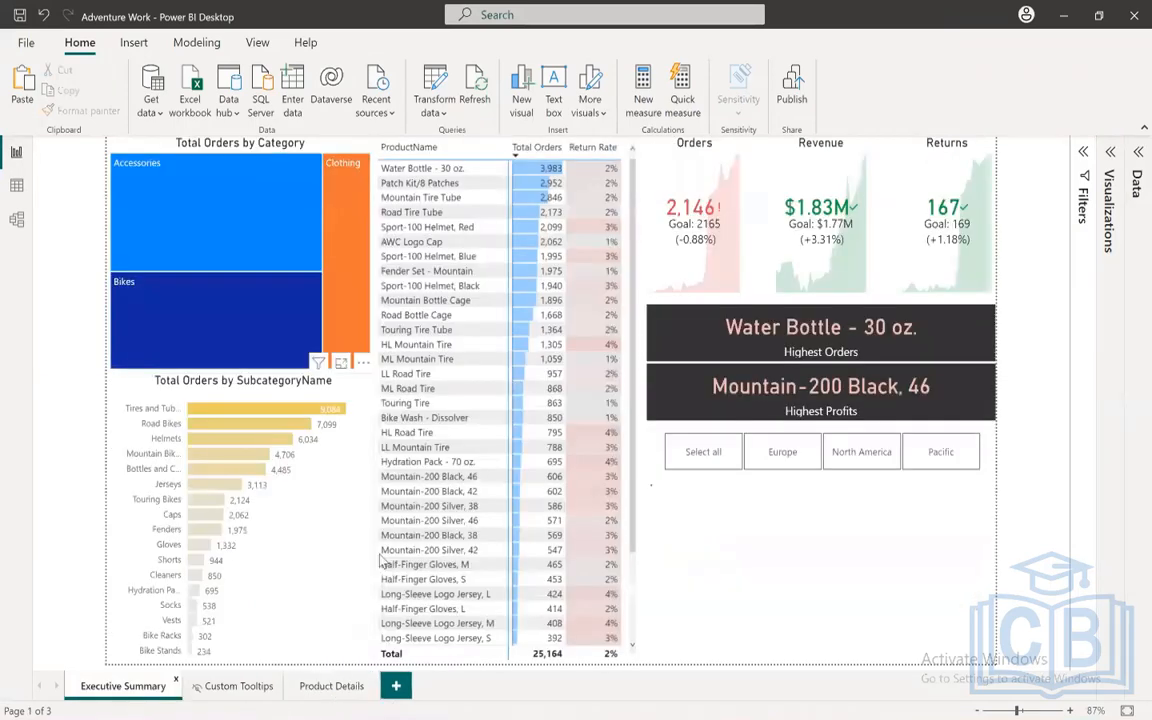
left_click(413, 484)
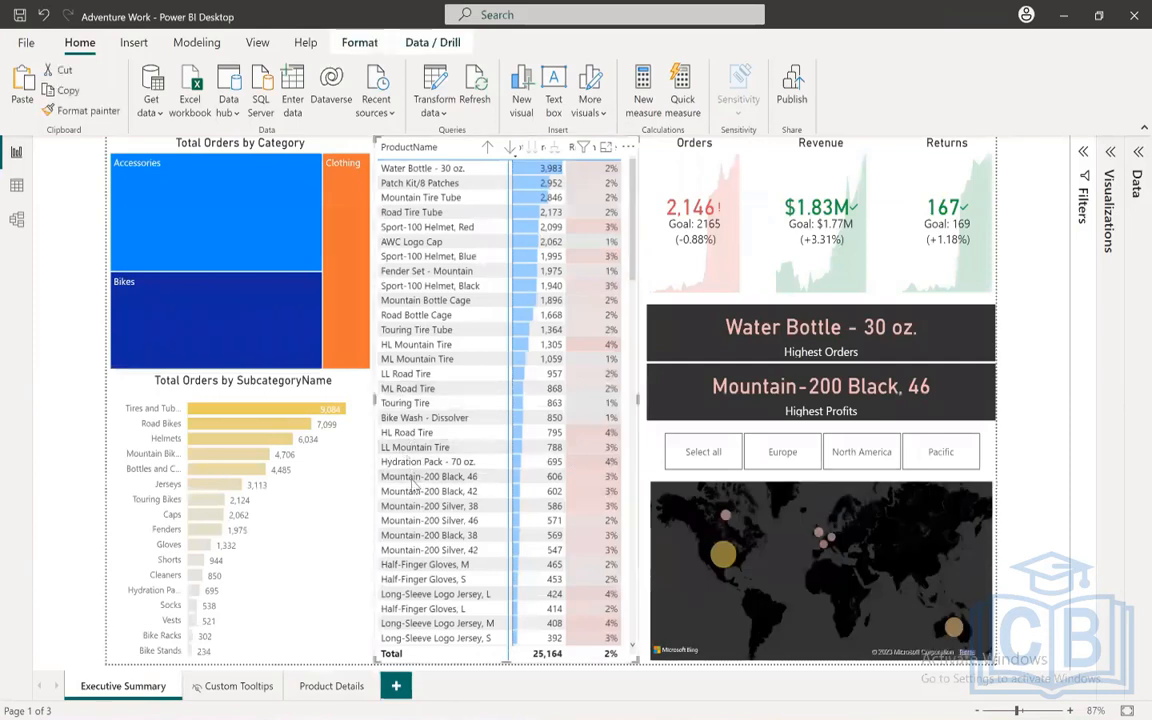
right_click(413, 484)
mouse_move(508, 574)
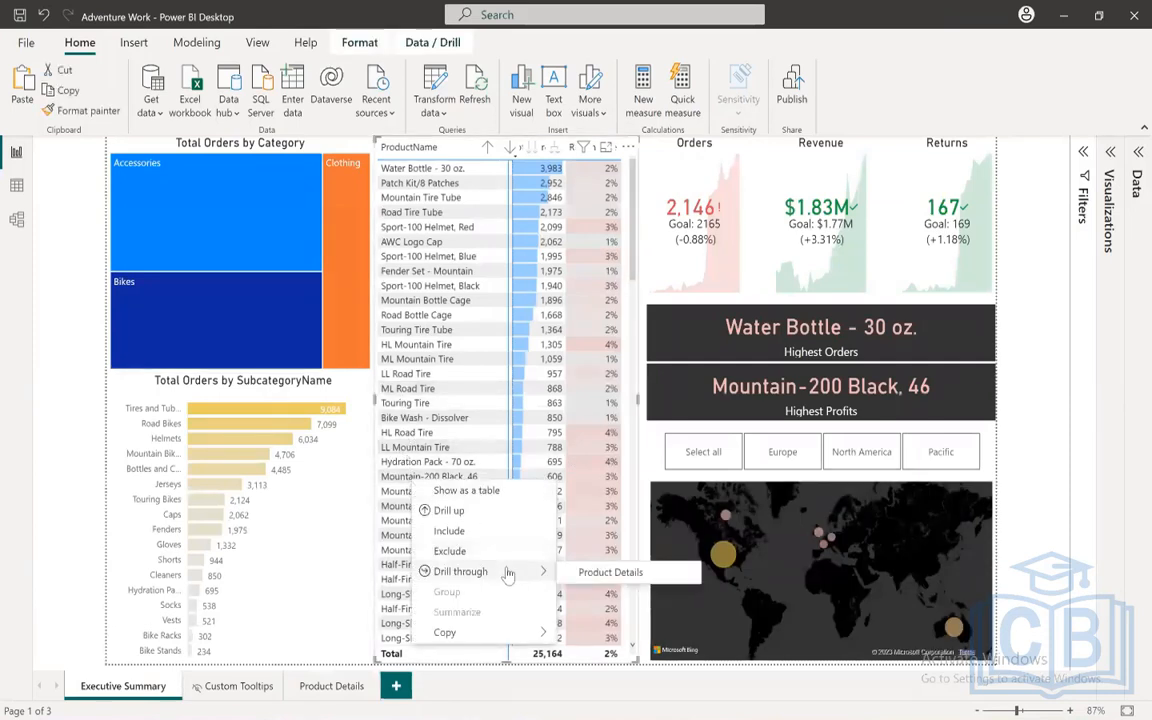
left_click(634, 577)
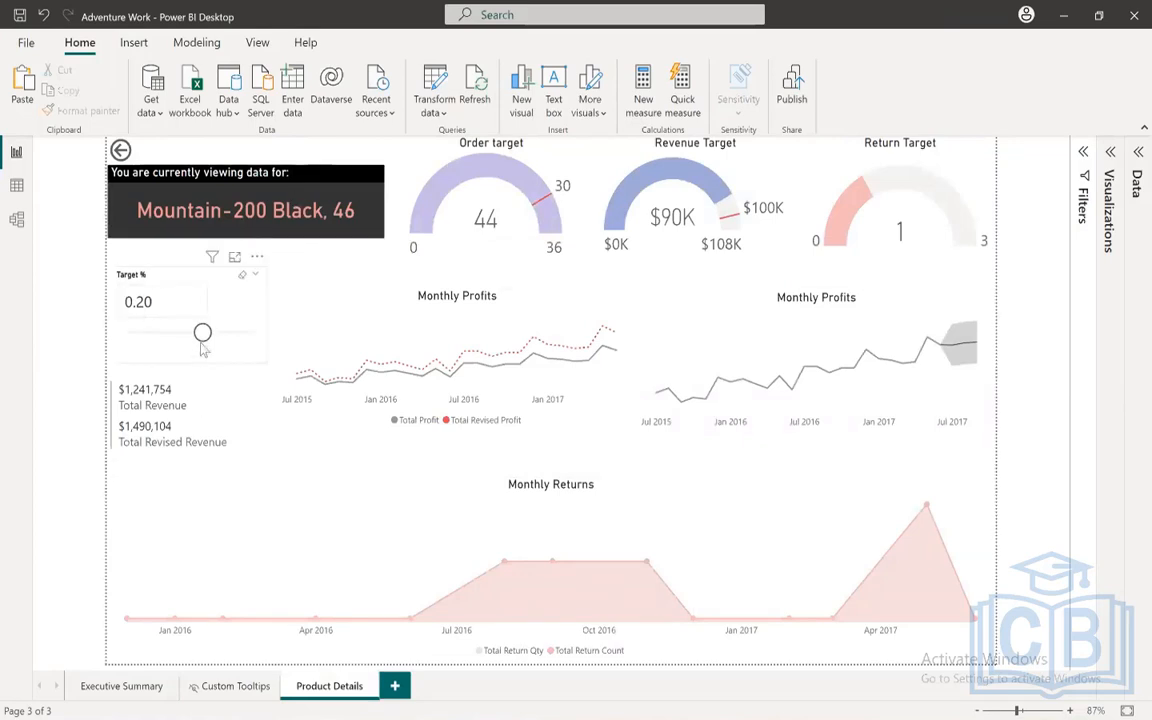
left_click_drag(202, 332, 196, 333)
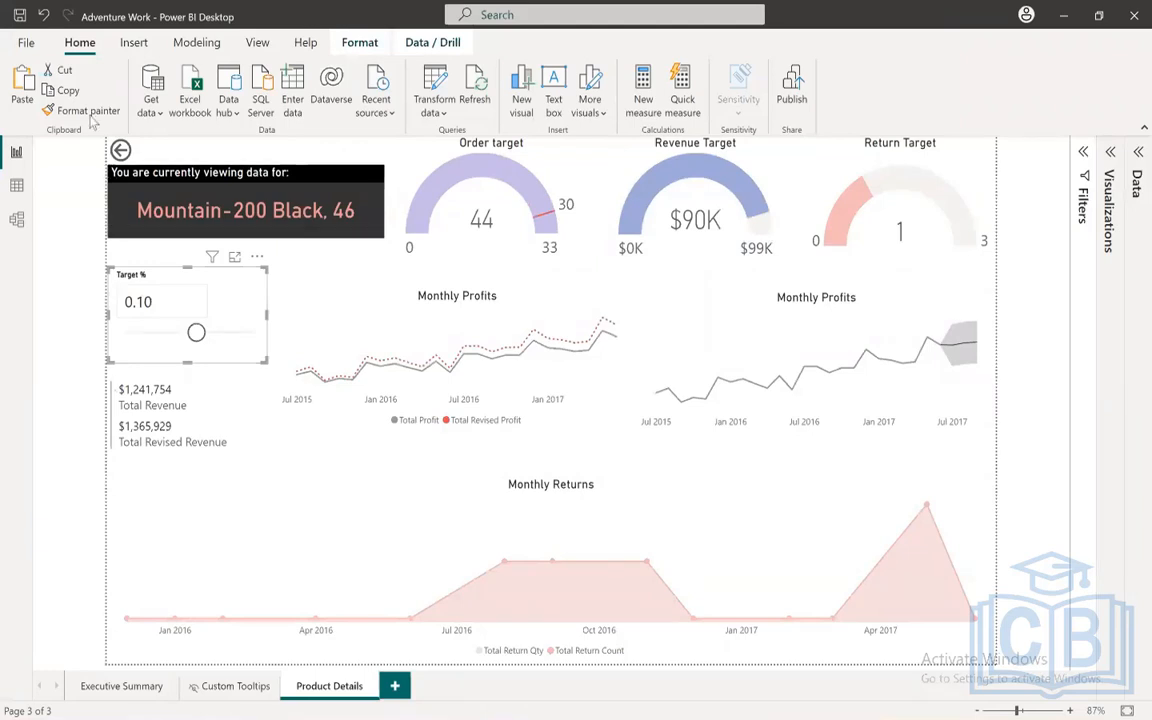
Step: Return to Executive Summary with the back button, drill through from Road Bottle Cage to Product Details, and inspect the Revenue Target gauge
left_click(120, 149, "ctrl")
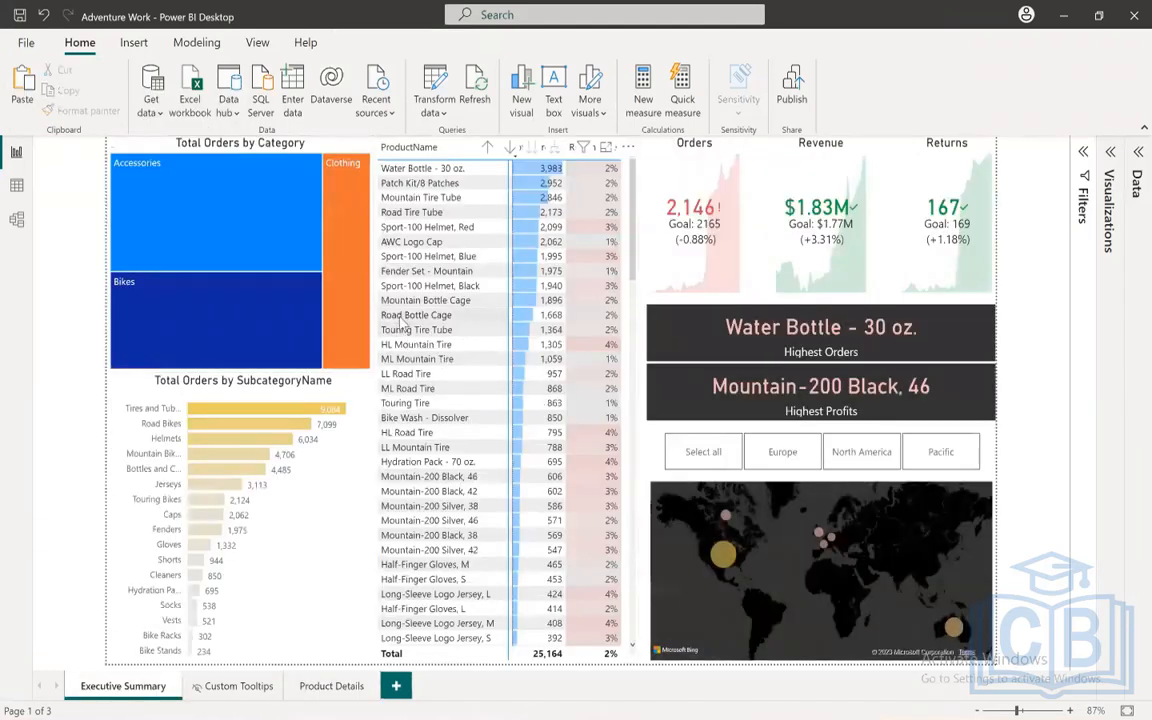
right_click(408, 322)
mouse_move(510, 412)
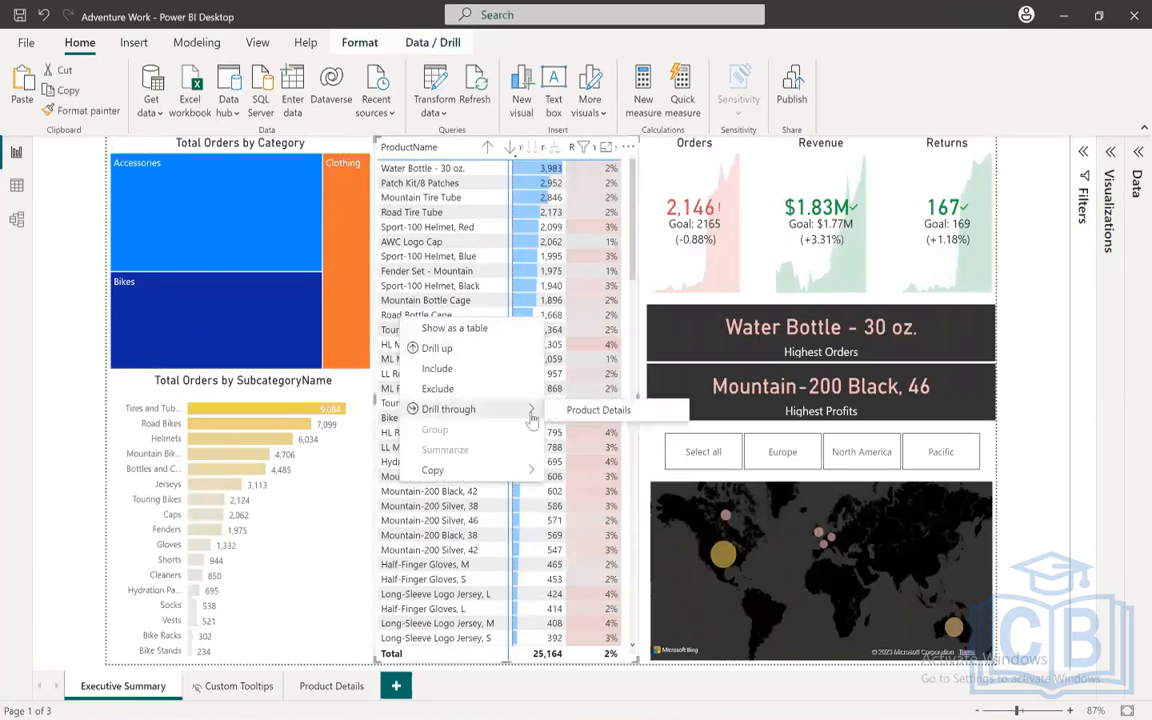
left_click(584, 410)
mouse_move(722, 205)
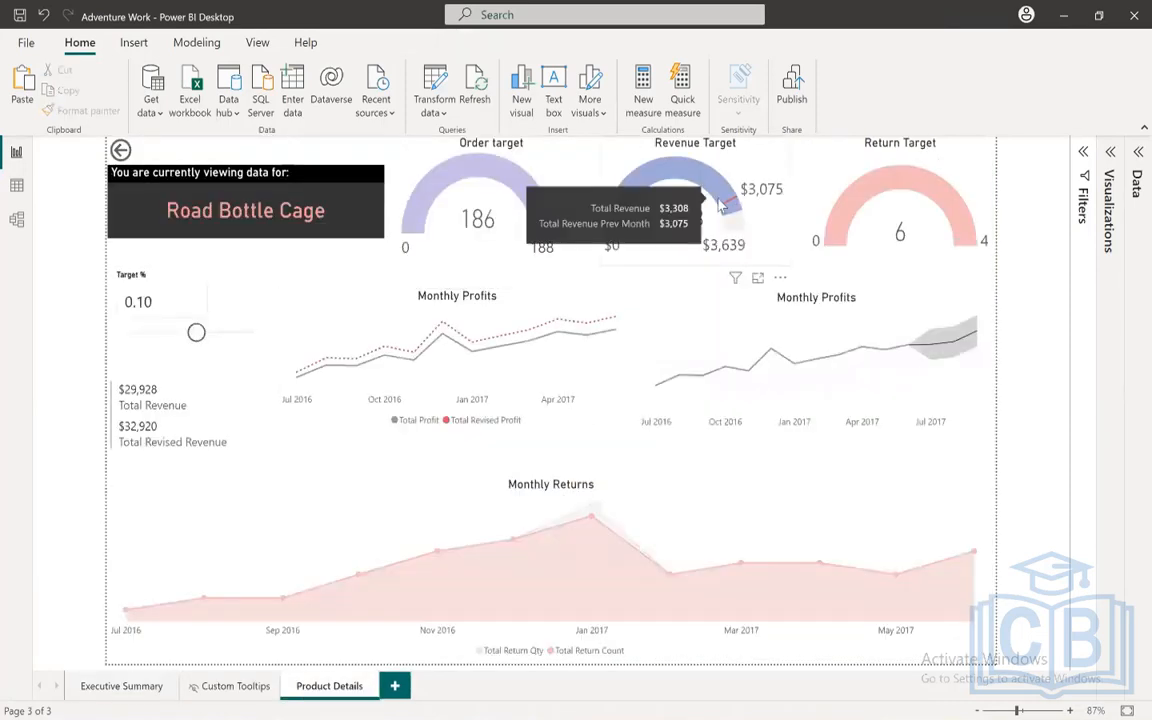